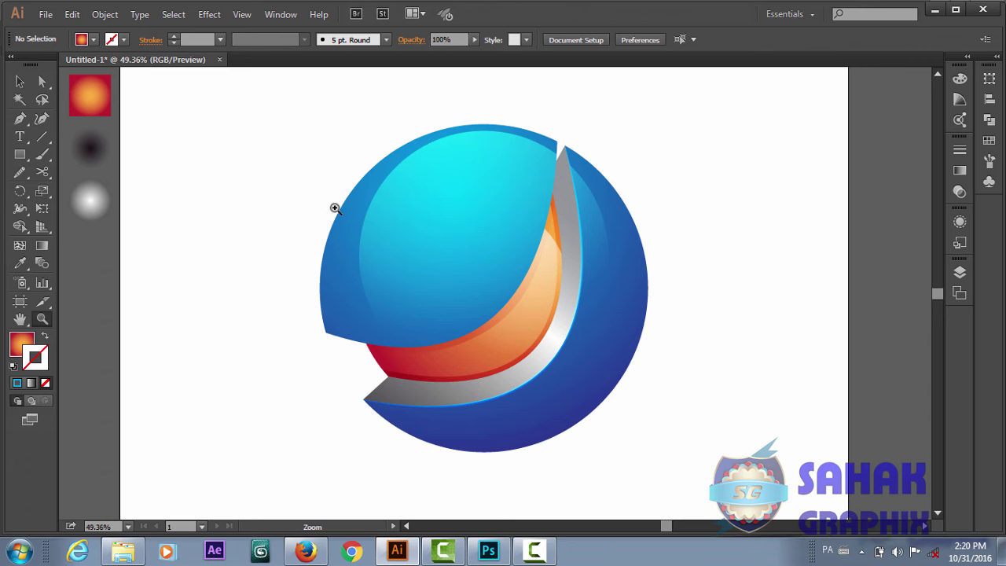
# Step: Zoom in on the finished glossy sphere logo, then scroll down to empty pasteboard
pyautogui.moveTo(294, 131)
pyautogui.mouseDown()
pyautogui.moveTo(659, 488)
pyautogui.moveTo(685, 498)
pyautogui.mouseUp()
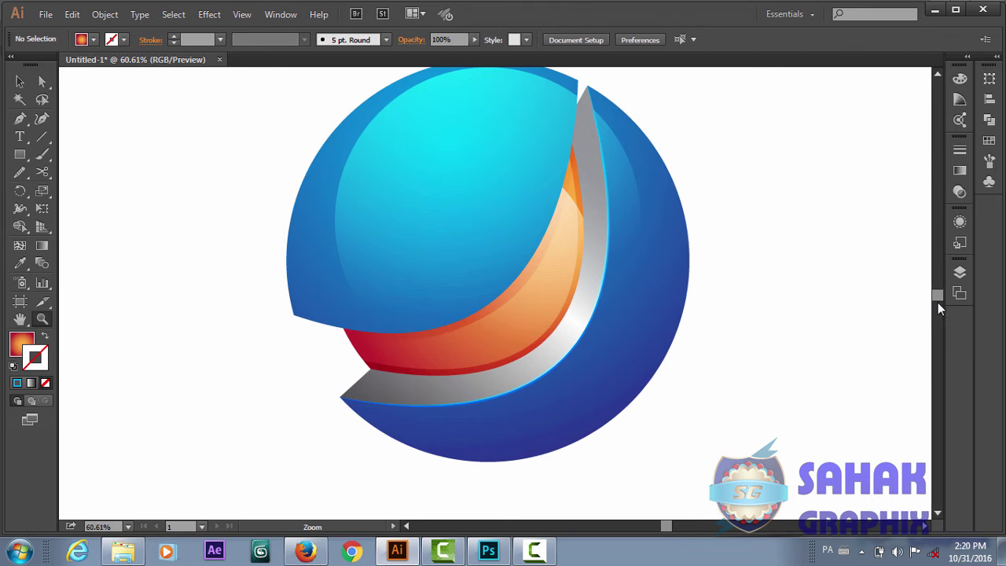
pyautogui.moveTo(939, 302); pyautogui.dragTo(938, 153)
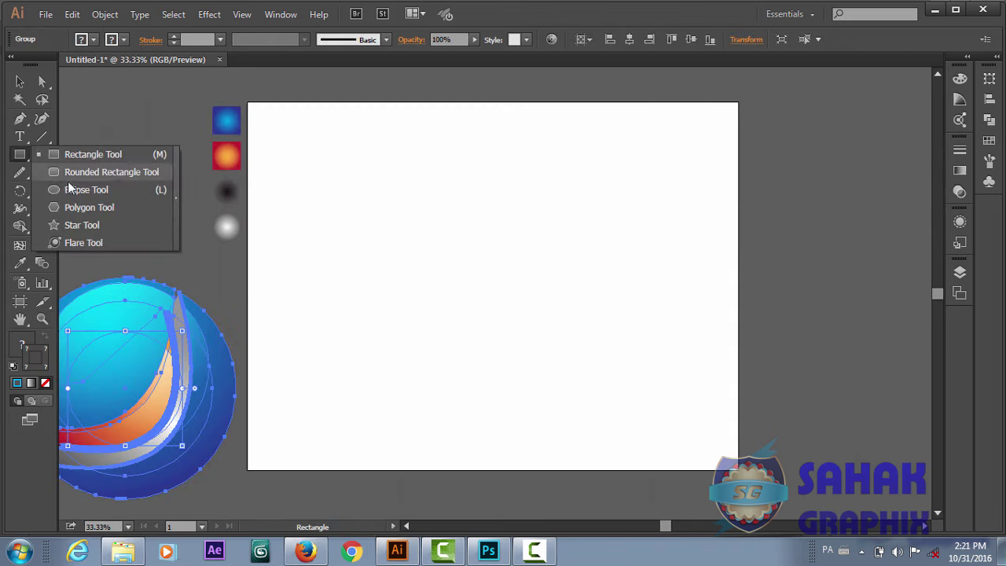
# Step: Draw a large circle and centre it horizontally and vertically on the artboard
pyautogui.click(70, 188)
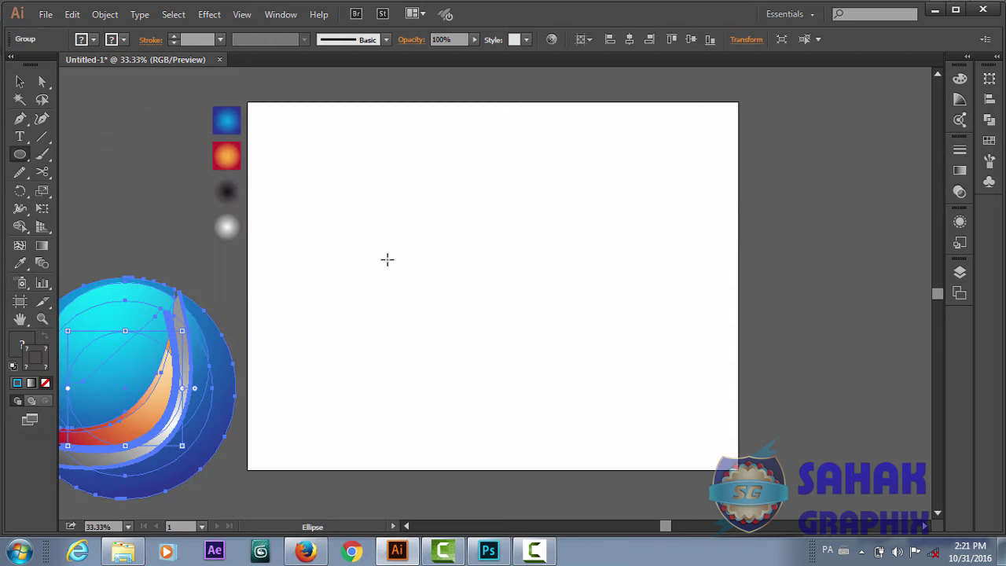
pyautogui.moveTo(453, 266); pyautogui.dragTo(584, 405)
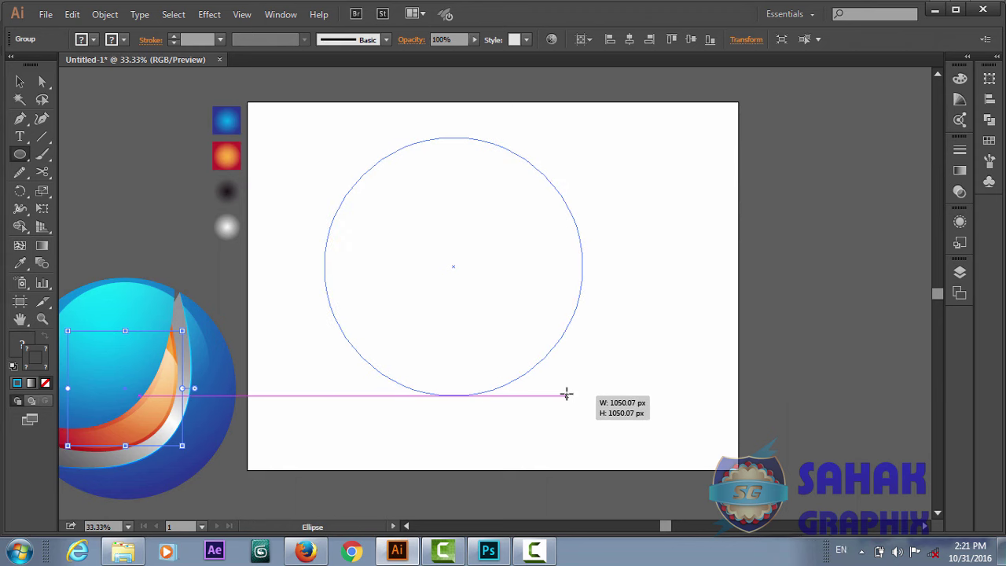
pyautogui.moveTo(584, 405); pyautogui.dragTo(566, 395)
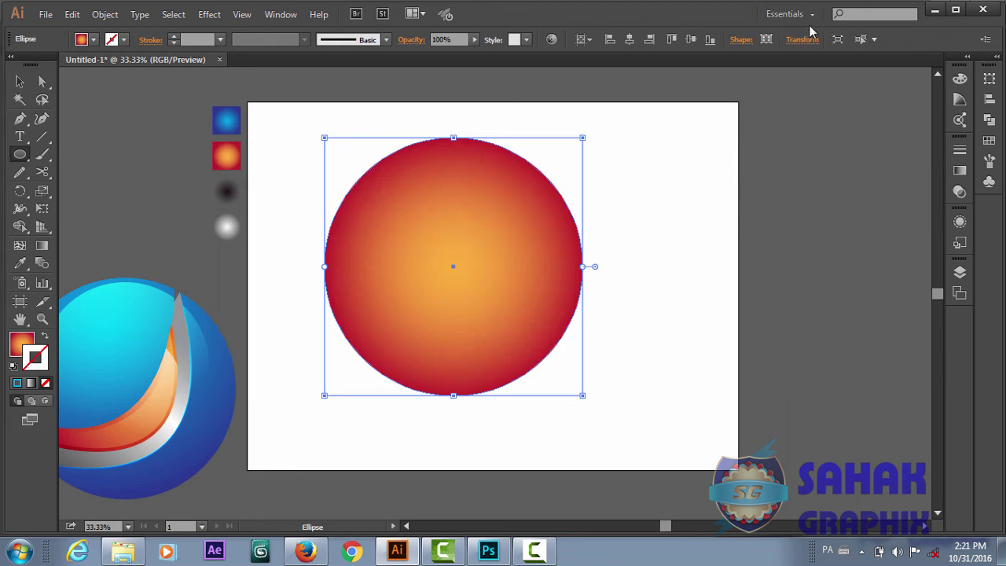
pyautogui.click(629, 41)
pyautogui.click(690, 41)
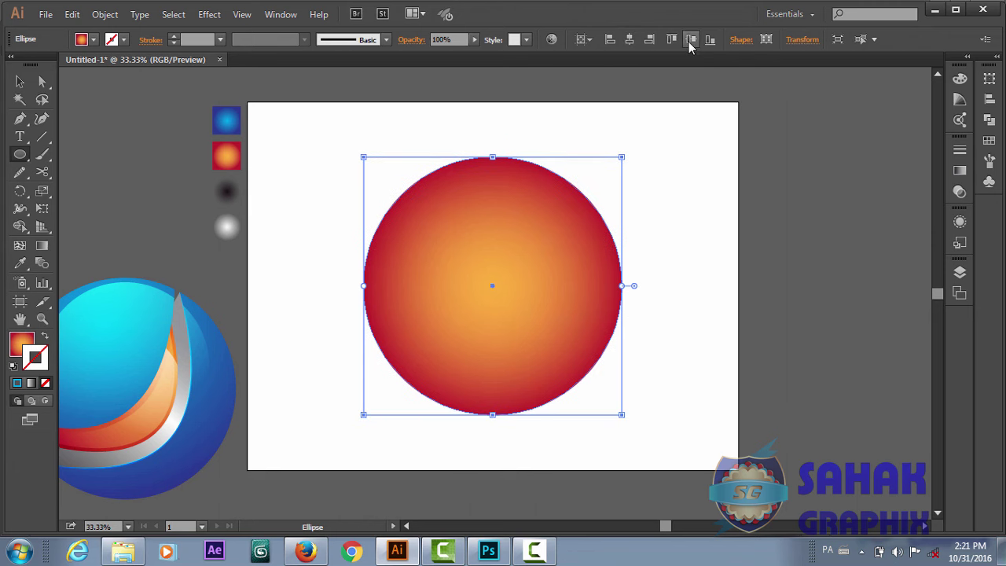
# Step: Fill the circle with flat cyan from the Fill swatches, then deselect it
pyautogui.press('v')
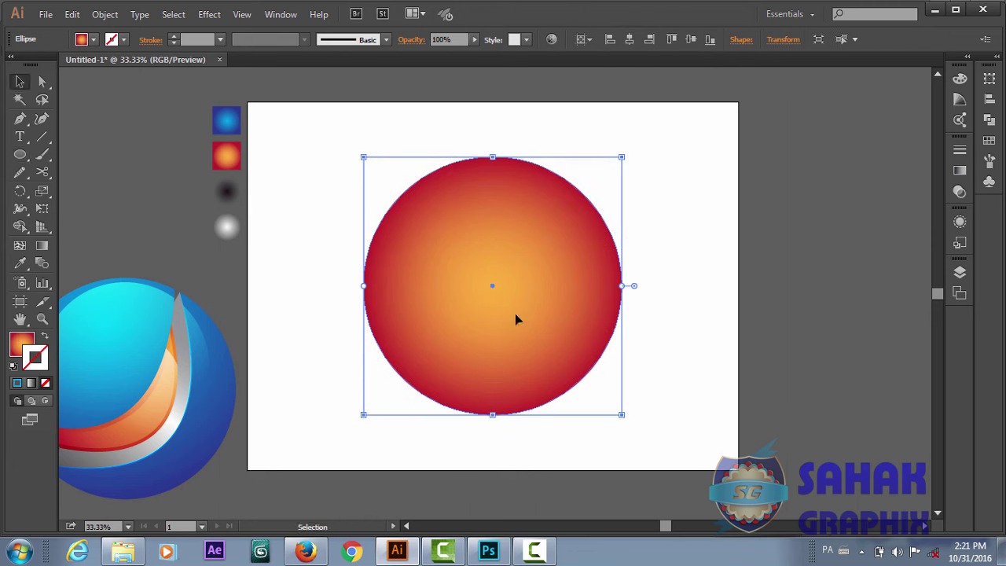
pyautogui.click(102, 14)
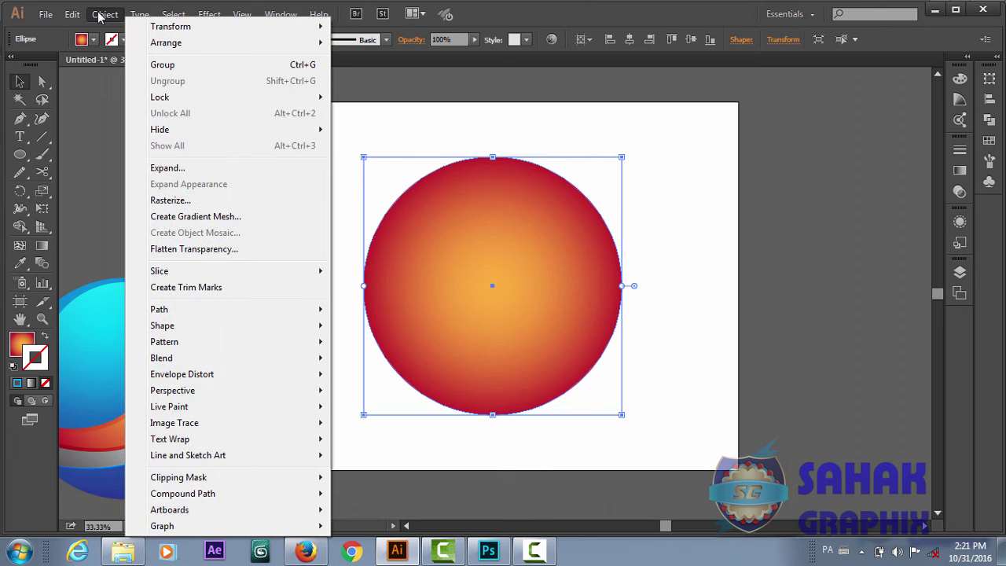
pyautogui.click(95, 40)
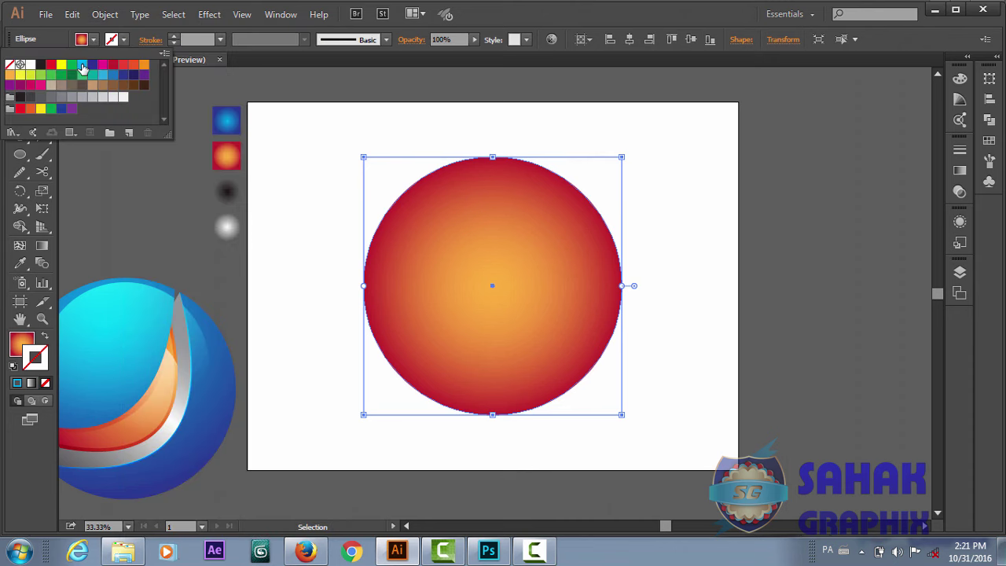
pyautogui.click(82, 64)
pyautogui.press('Escape')
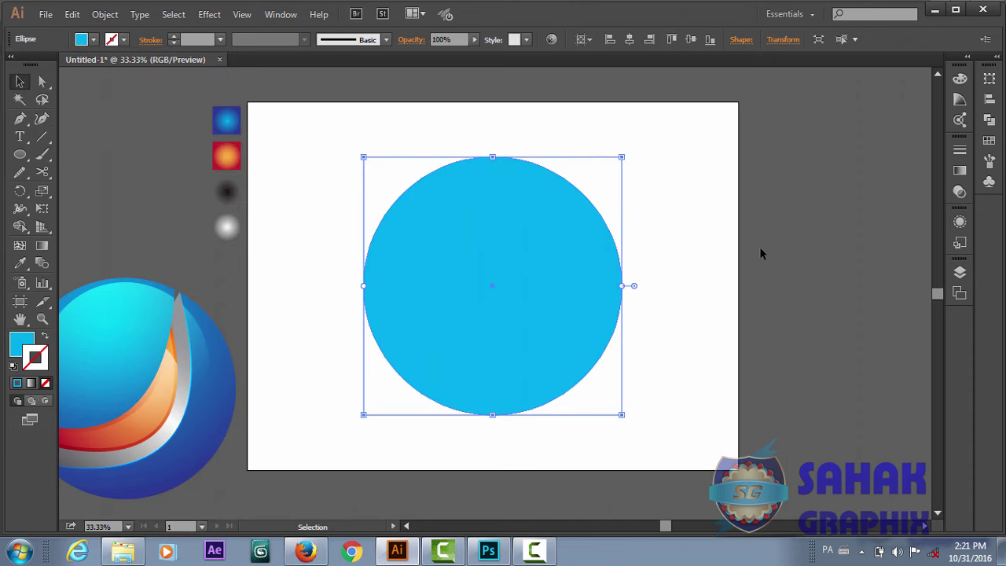
pyautogui.click(753, 246)
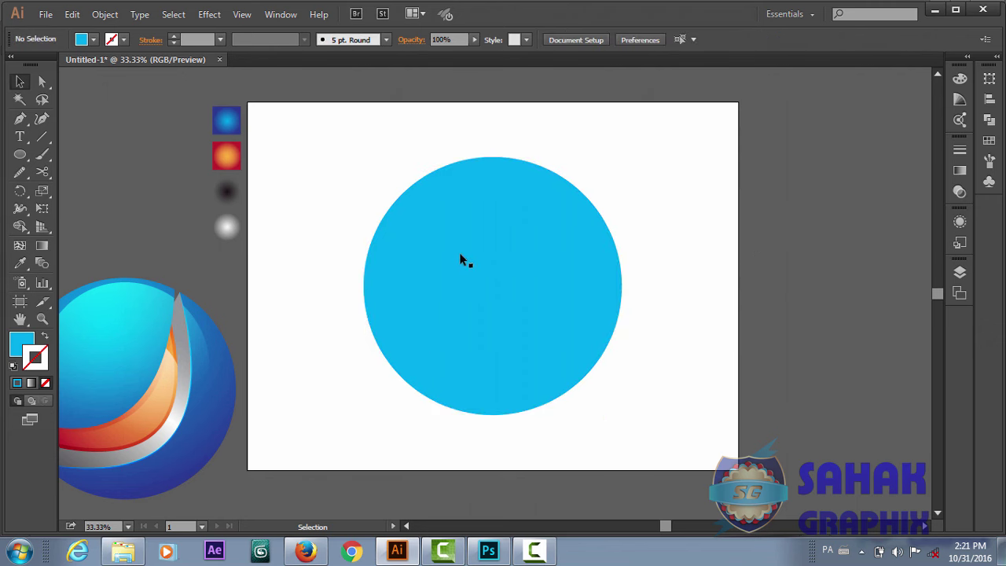
# Step: Draw the swoosh's first curve from above the circle's upper right to beyond its lower left
pyautogui.click(19, 119)
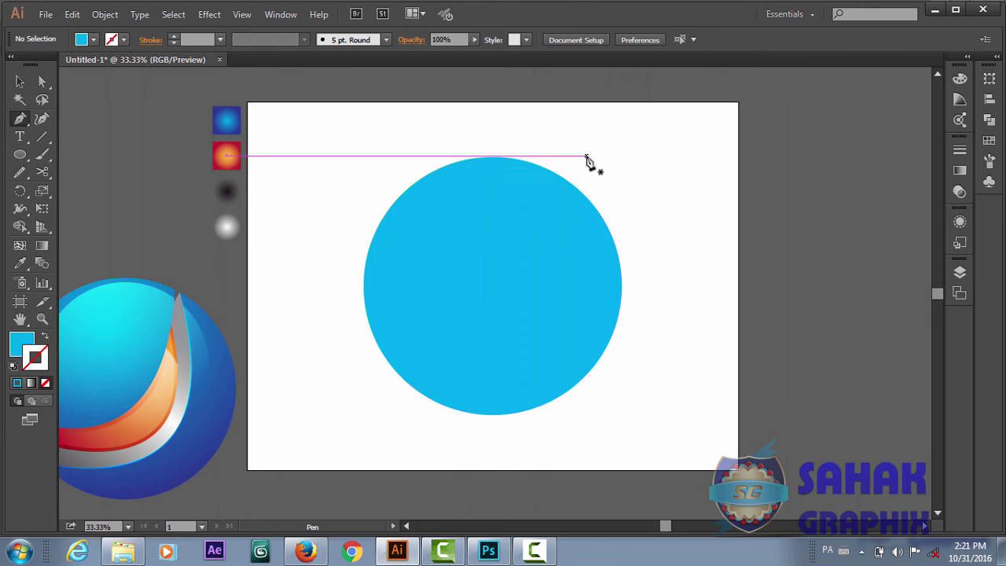
pyautogui.click(586, 156)
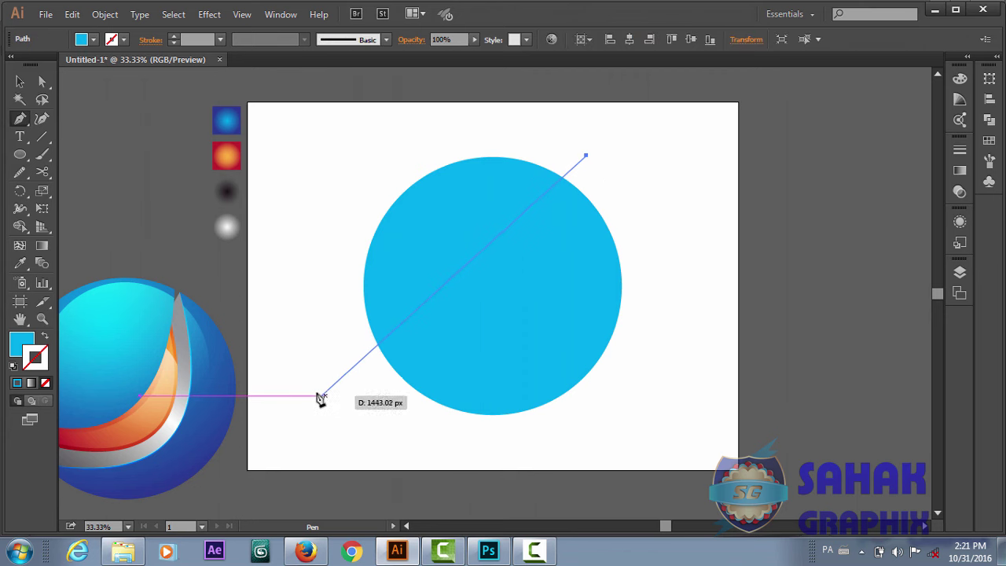
pyautogui.moveTo(260, 346)
pyautogui.mouseDown()
pyautogui.moveTo(186, 296)
pyautogui.moveTo(89, 280)
pyautogui.mouseUp()
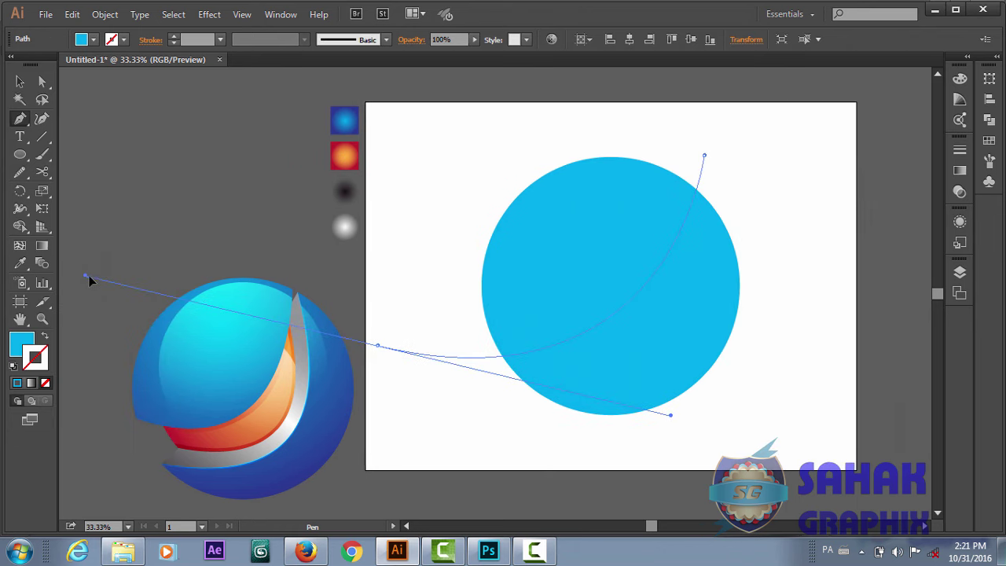
pyautogui.moveTo(89, 280)
pyautogui.mouseDown()
pyautogui.moveTo(95, 307)
pyautogui.moveTo(128, 318)
pyautogui.mouseUp()
pyautogui.moveTo(424, 346)
pyautogui.mouseDown()
pyautogui.moveTo(448, 372)
pyautogui.moveTo(431, 321)
pyautogui.mouseUp()
# Step: Move the swoosh tip up and right and bend the curve with its handle
pyautogui.press('a')
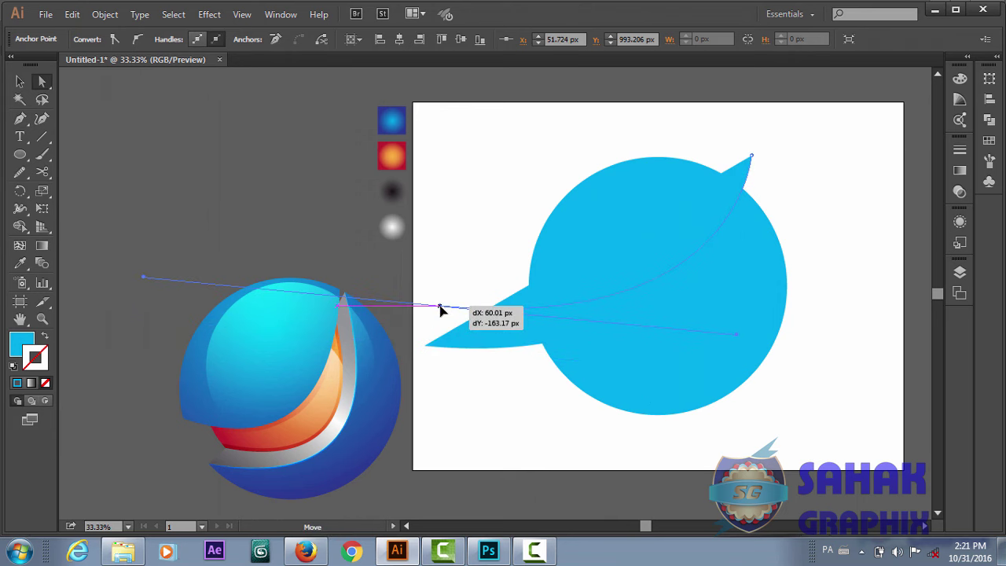
pyautogui.moveTo(431, 321); pyautogui.dragTo(438, 305)
pyautogui.moveTo(736, 335); pyautogui.dragTo(741, 369)
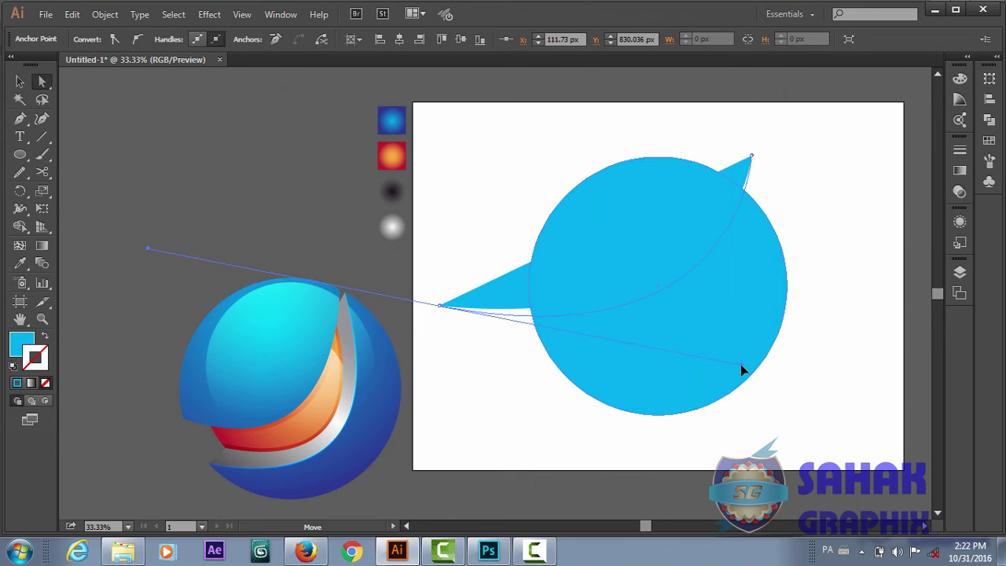
pyautogui.keyDown('alt'); pyautogui.click(439, 307); pyautogui.keyUp('alt')
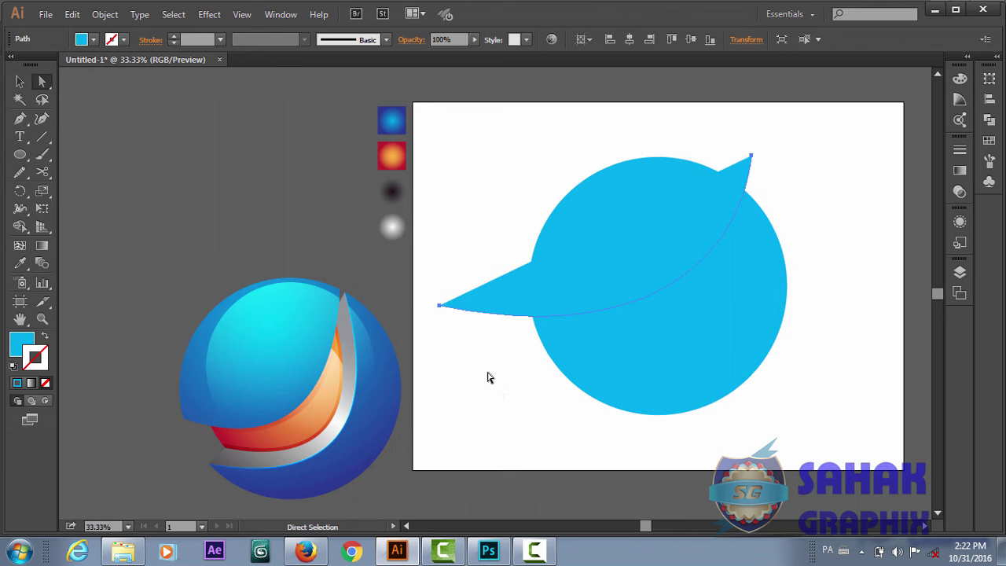
pyautogui.press('p')
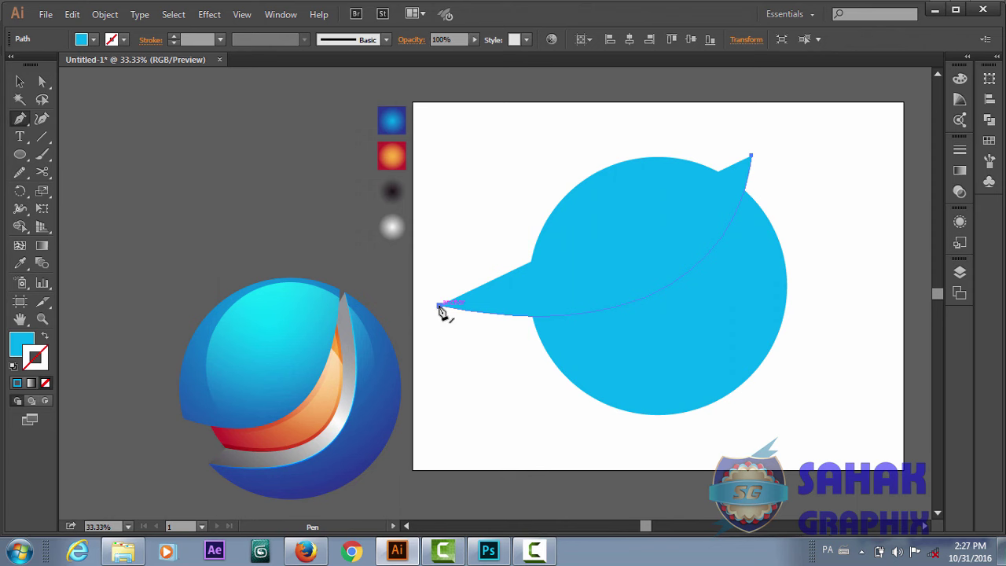
# Step: Continue the path from the left endpoint through a lower corner and close it on the top point
pyautogui.moveTo(439, 306); pyautogui.dragTo(502, 391)
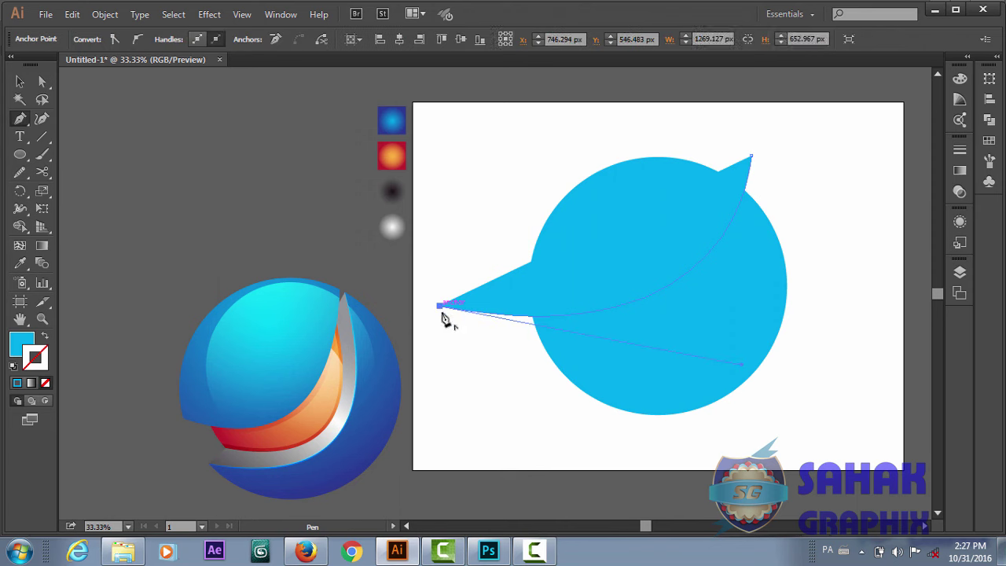
pyautogui.click(504, 399)
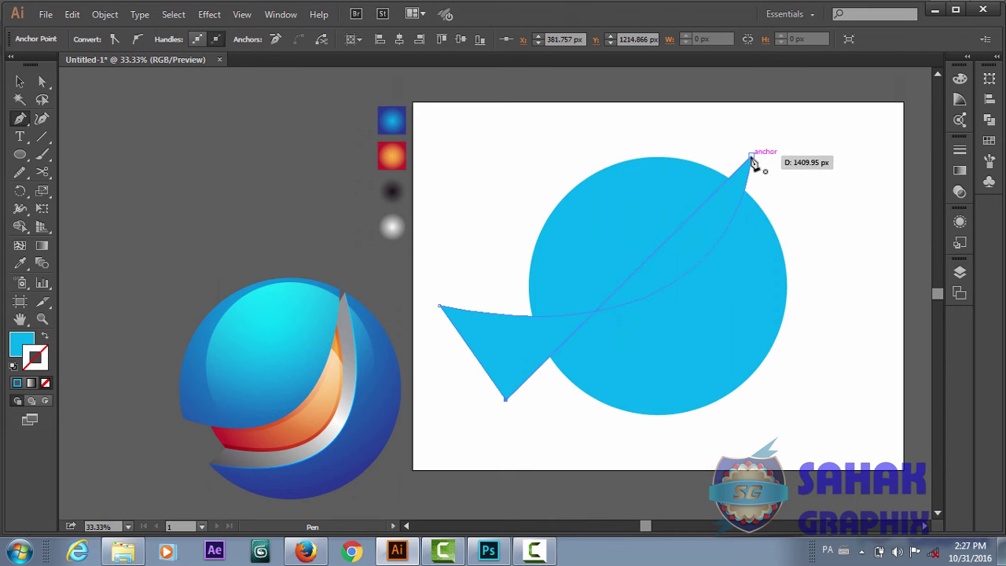
pyautogui.moveTo(753, 162)
pyautogui.mouseDown()
pyautogui.moveTo(734, 82)
pyautogui.moveTo(748, 64)
pyautogui.mouseUp()
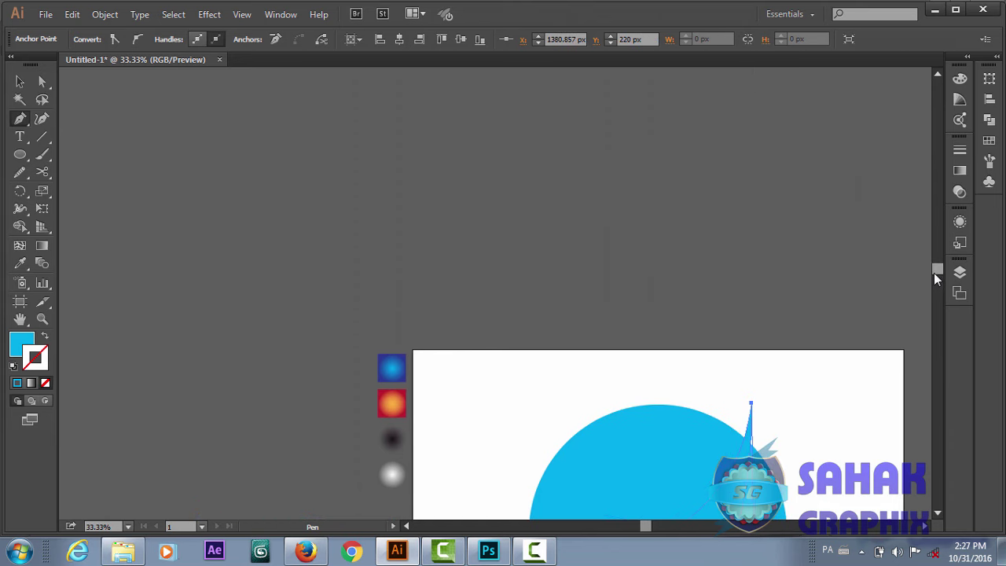
pyautogui.moveTo(936, 281); pyautogui.dragTo(939, 303)
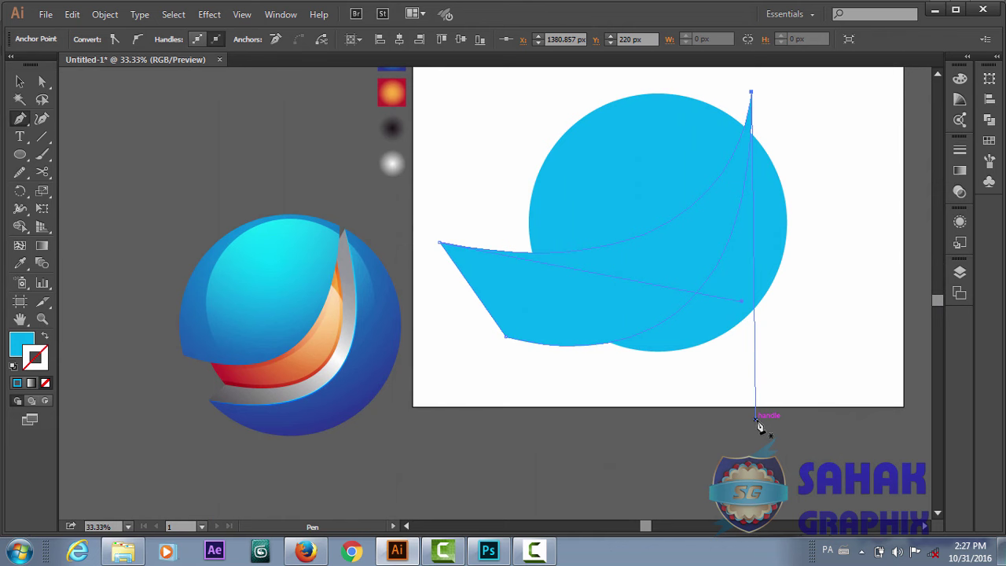
# Step: Reshape the closing curve's handles, shift the top point left and widen the right-hand curve
pyautogui.press('a')
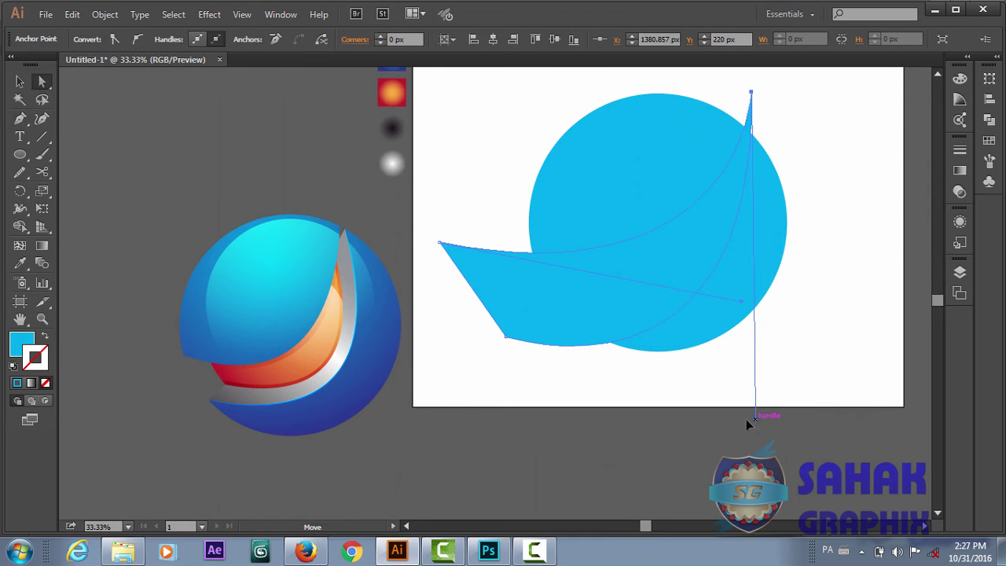
pyautogui.moveTo(756, 422)
pyautogui.mouseDown()
pyautogui.moveTo(725, 389)
pyautogui.moveTo(761, 320)
pyautogui.mouseUp()
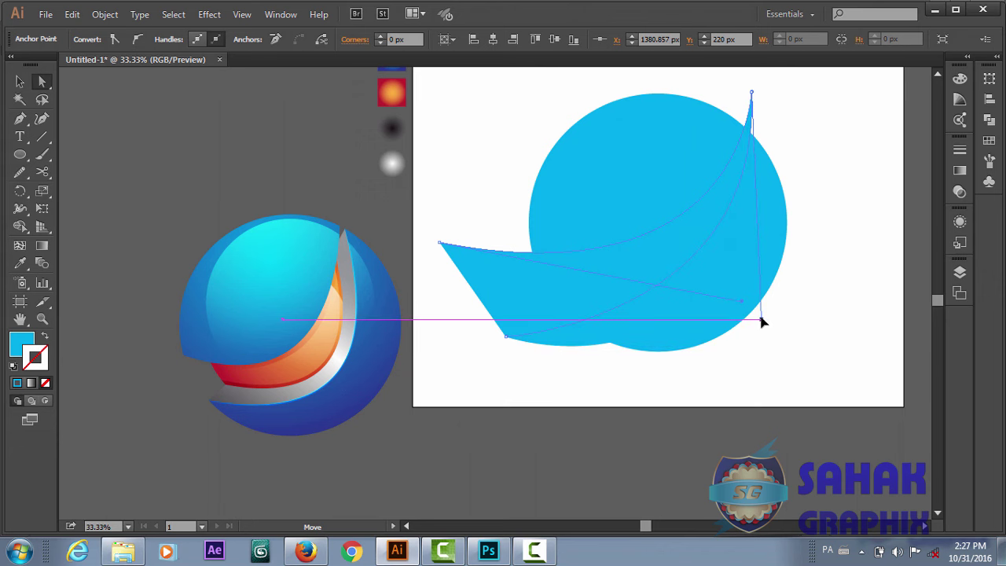
pyautogui.moveTo(761, 320); pyautogui.dragTo(770, 294)
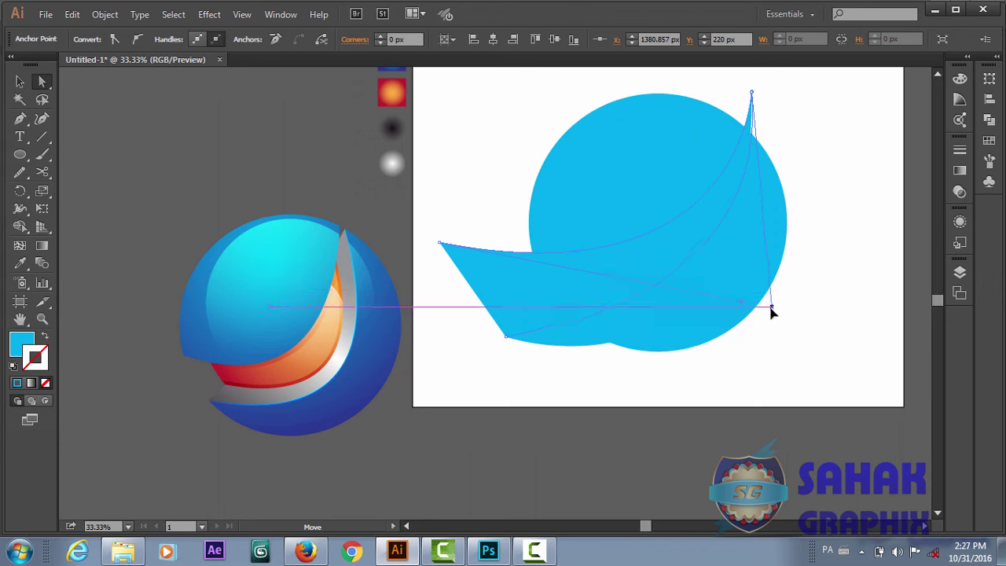
pyautogui.moveTo(769, 295); pyautogui.dragTo(758, 336)
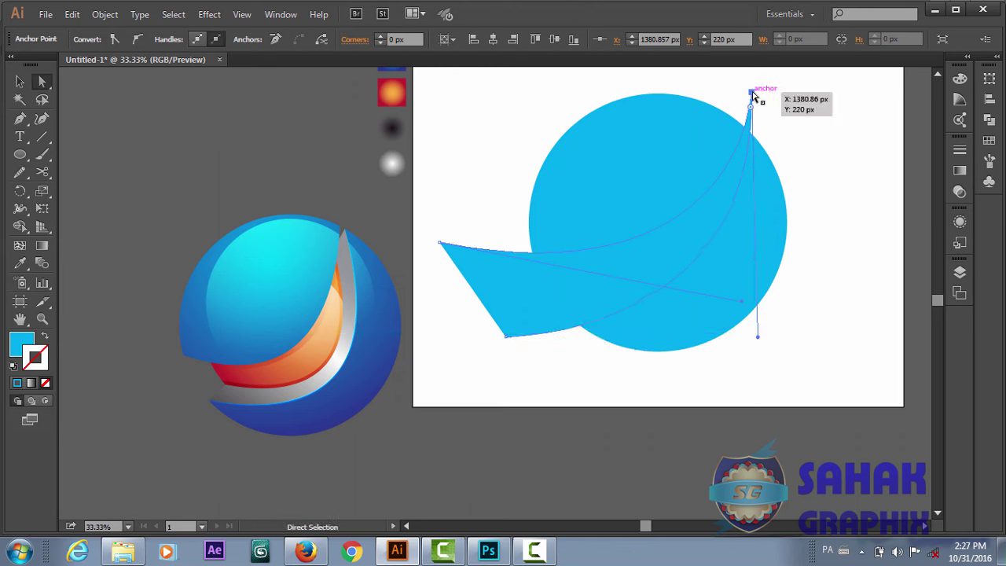
pyautogui.moveTo(752, 92); pyautogui.dragTo(731, 88)
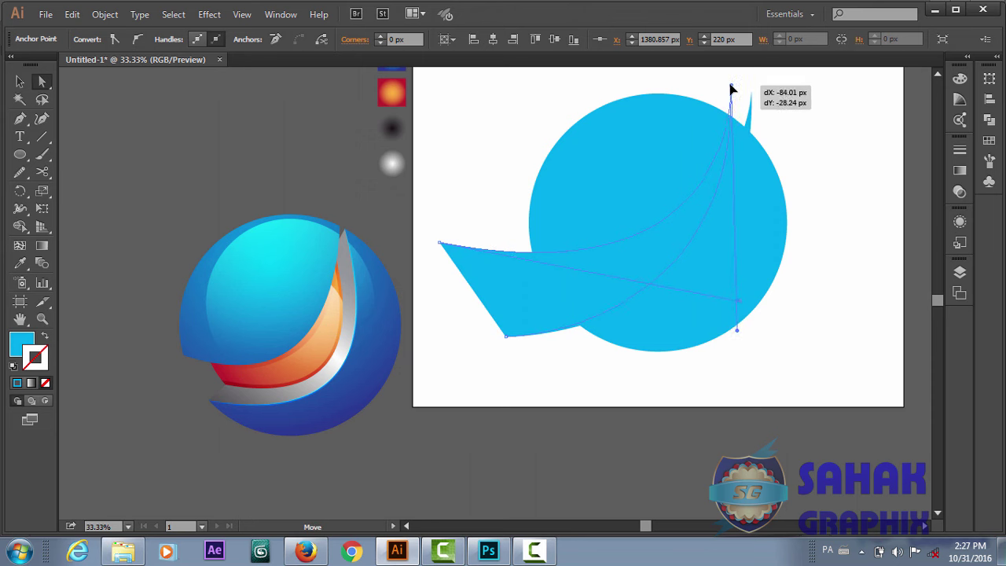
pyautogui.moveTo(731, 89); pyautogui.dragTo(730, 86)
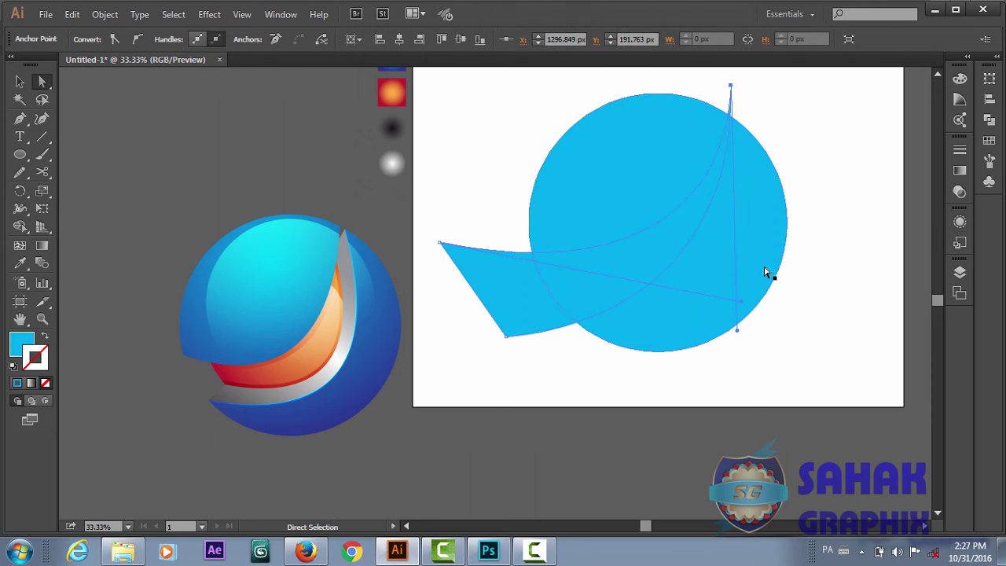
pyautogui.moveTo(737, 335)
pyautogui.mouseDown()
pyautogui.moveTo(747, 350)
pyautogui.moveTo(779, 333)
pyautogui.mouseUp()
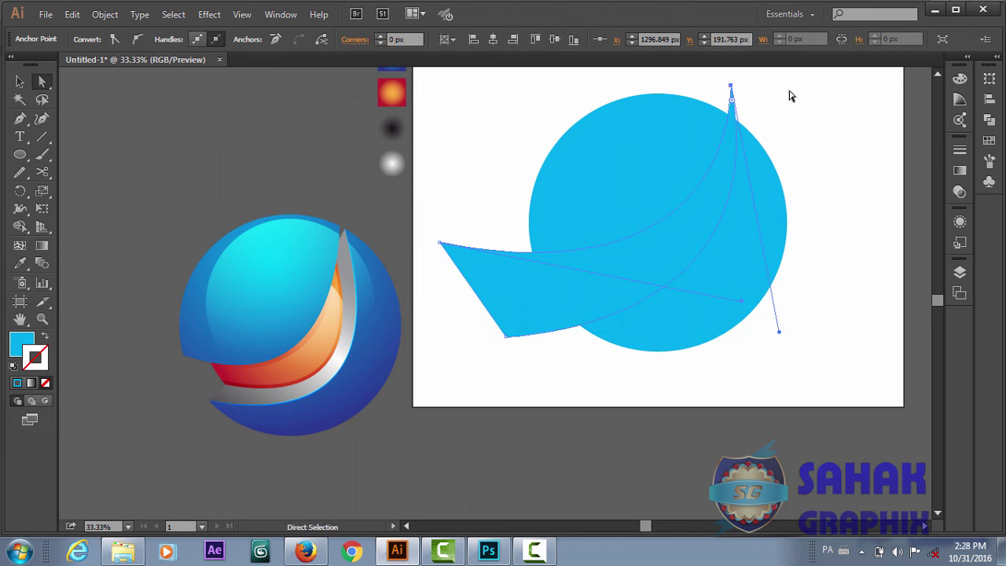
# Step: With swoosh and circle selected, Shape Builder deletes the crescent overlap, left wing and top sliver
pyautogui.press('v')
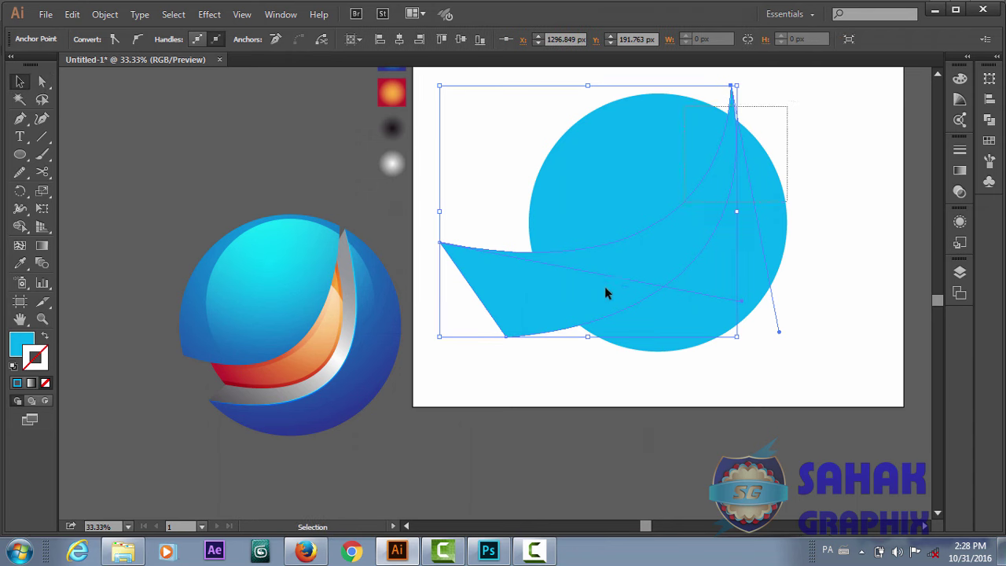
pyautogui.keyDown('shift'); pyautogui.click(602, 287); pyautogui.keyUp('shift')
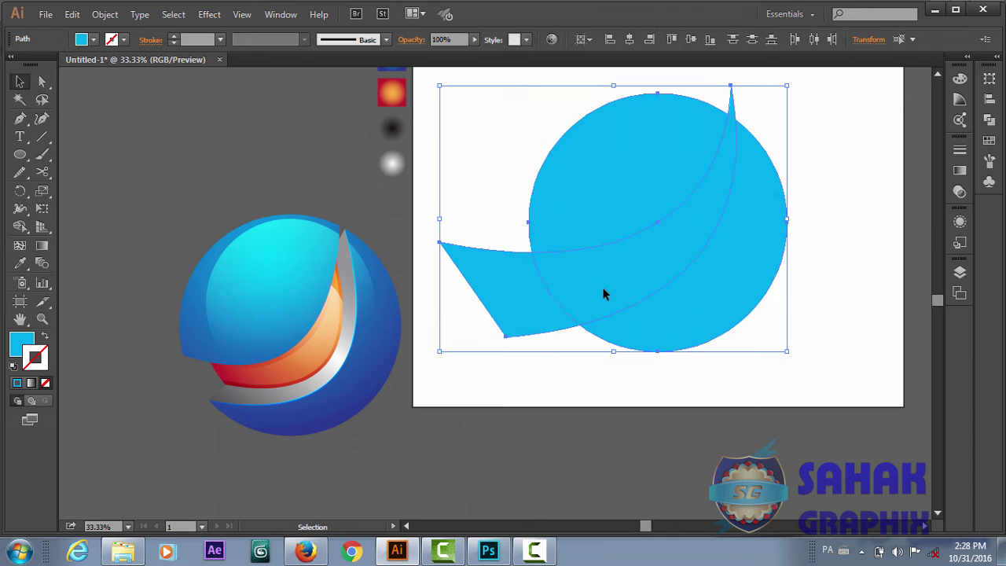
pyautogui.click(24, 227)
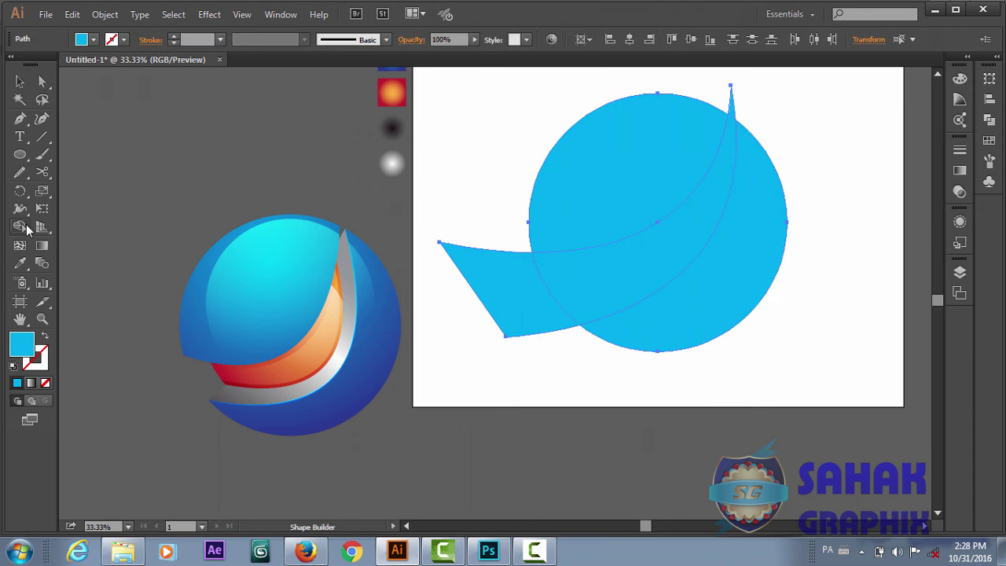
pyautogui.keyDown('alt'); pyautogui.click(590, 271); pyautogui.keyUp('alt')
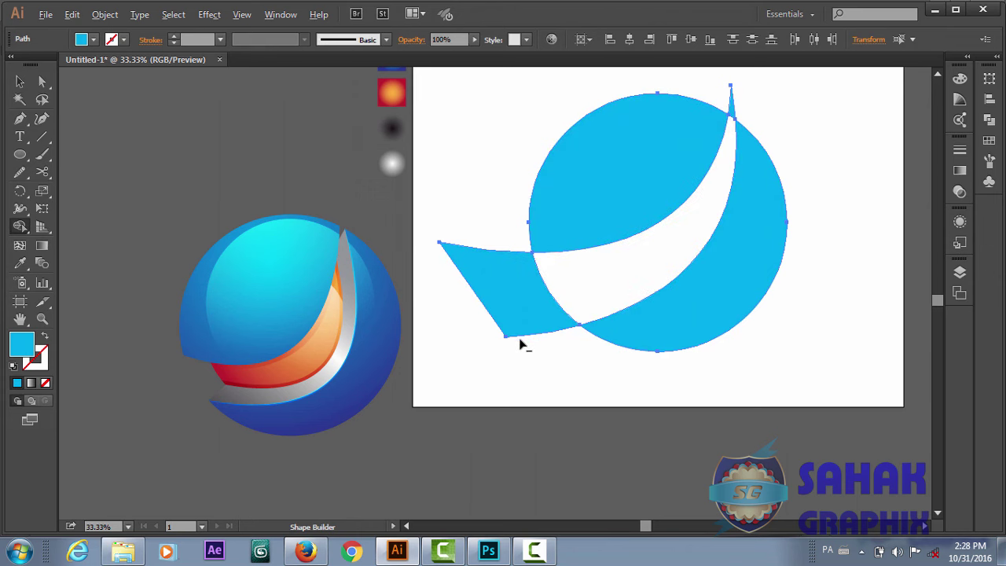
pyautogui.keyDown('alt'); pyautogui.click(559, 298); pyautogui.keyUp('alt')
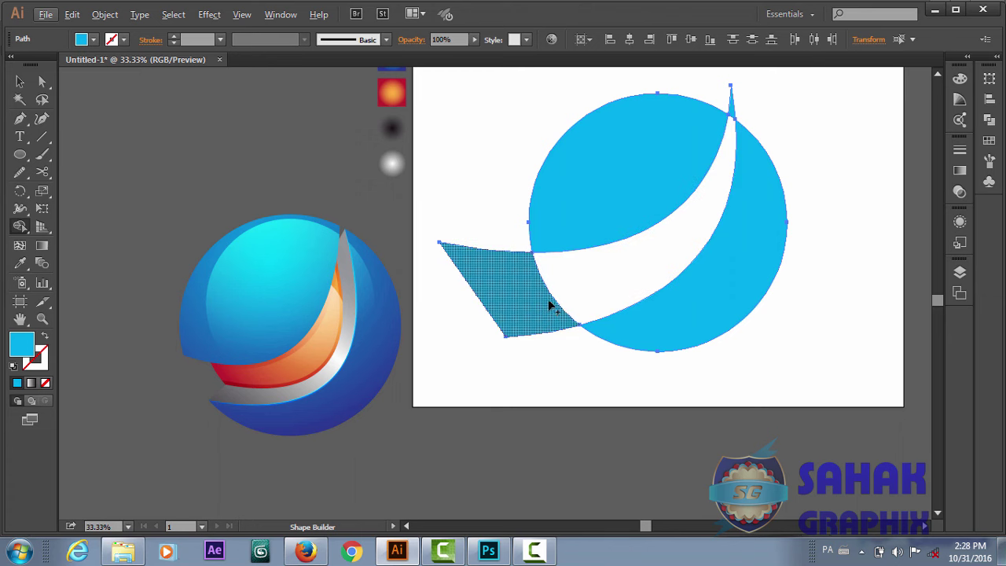
pyautogui.keyDown('alt'); pyautogui.click(548, 303); pyautogui.keyUp('alt')
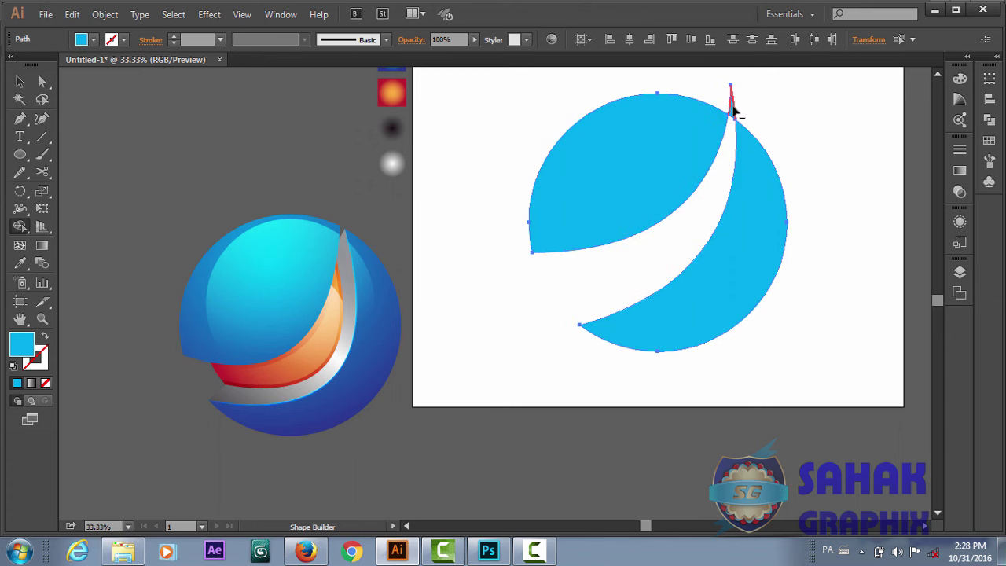
pyautogui.keyDown('alt'); pyautogui.click(733, 106); pyautogui.keyUp('alt')
# Step: Group the two remaining blue pieces and centre them in the window
pyautogui.press('v')
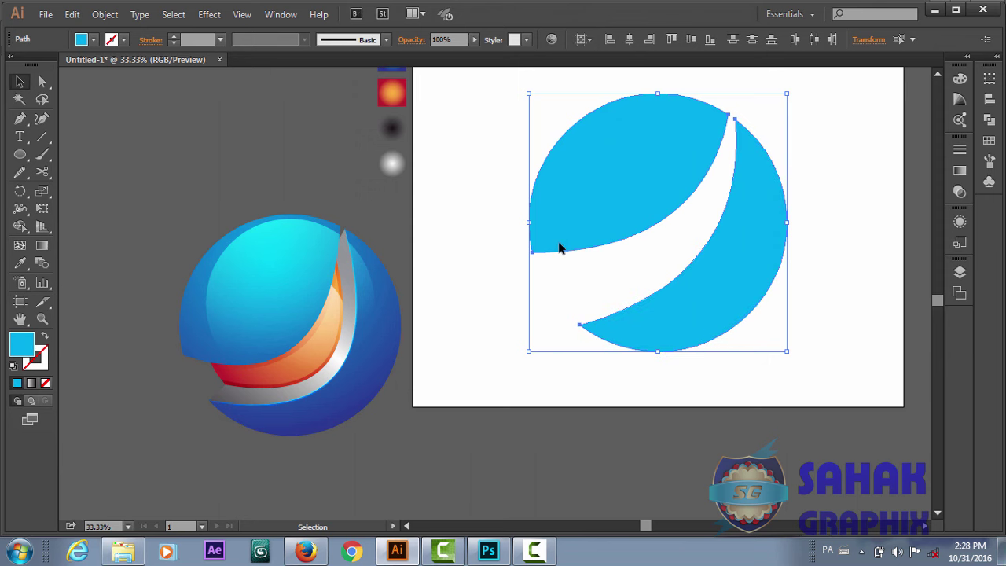
pyautogui.hotkey('ctrl', 'g')
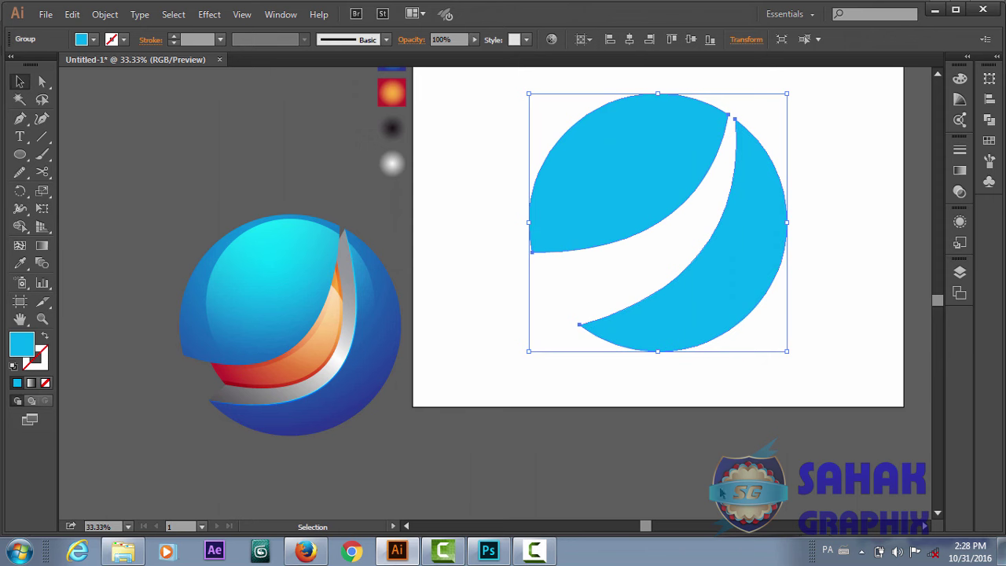
pyautogui.press('a')
pyautogui.hotkey('ctrl', '-')
pyautogui.hotkey('ctrl', '-')
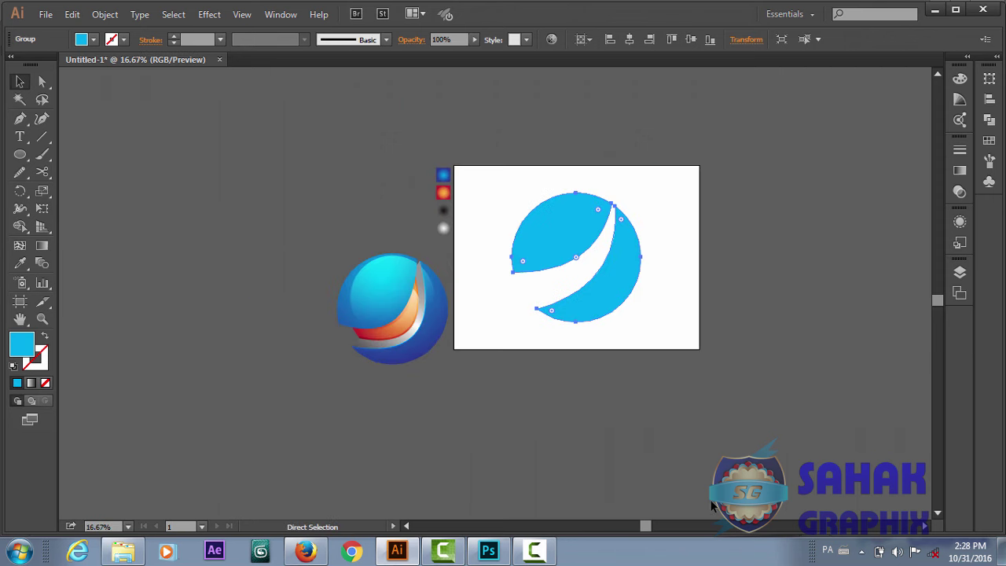
pyautogui.hotkey('ctrl', '+')
pyautogui.press('v')
pyautogui.hotkey('ctrl', '+')
pyautogui.hotkey('ctrl', '+')
pyautogui.hotkey('ctrl', '+')
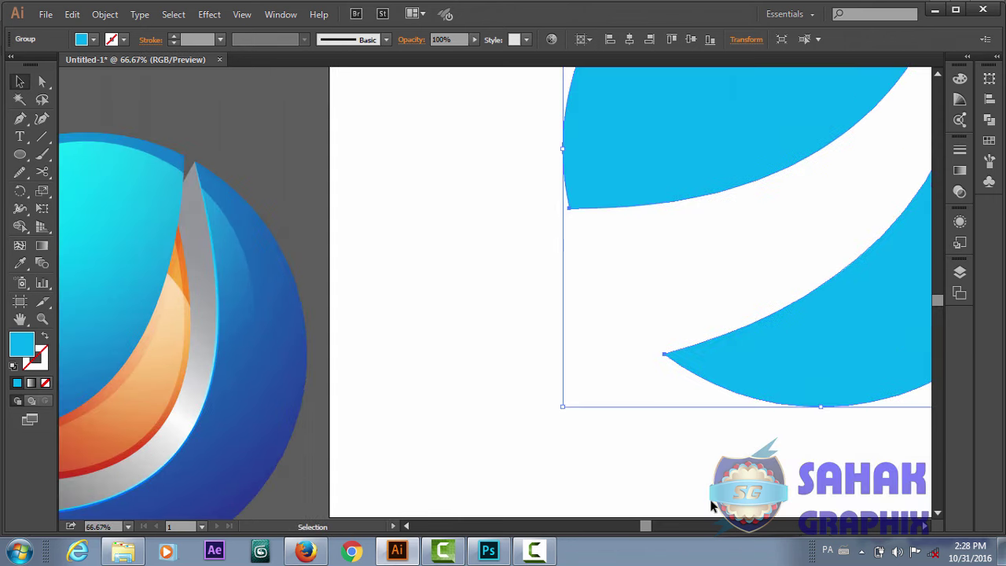
pyautogui.press('a')
pyautogui.hotkey('ctrl', '-')
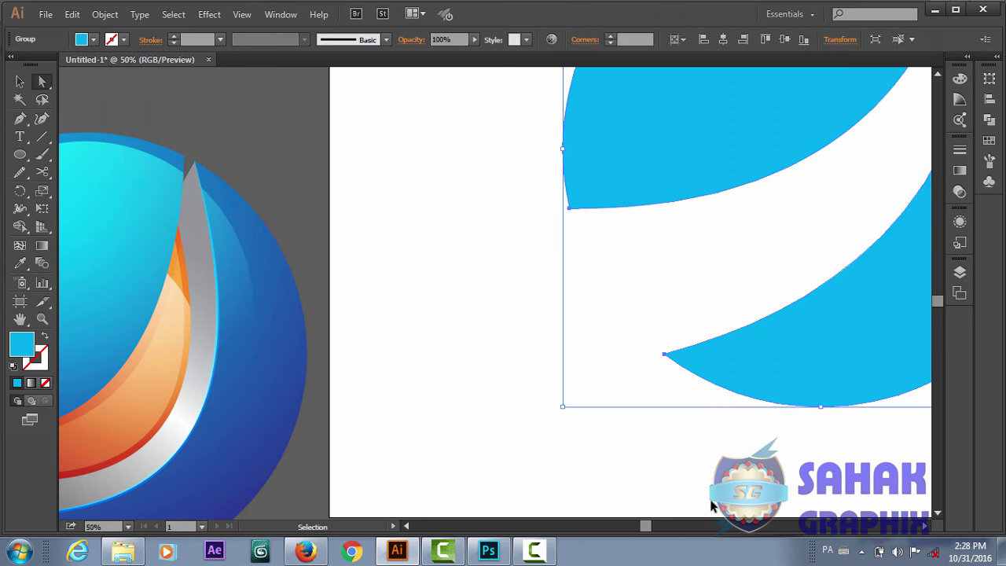
pyautogui.press('space')
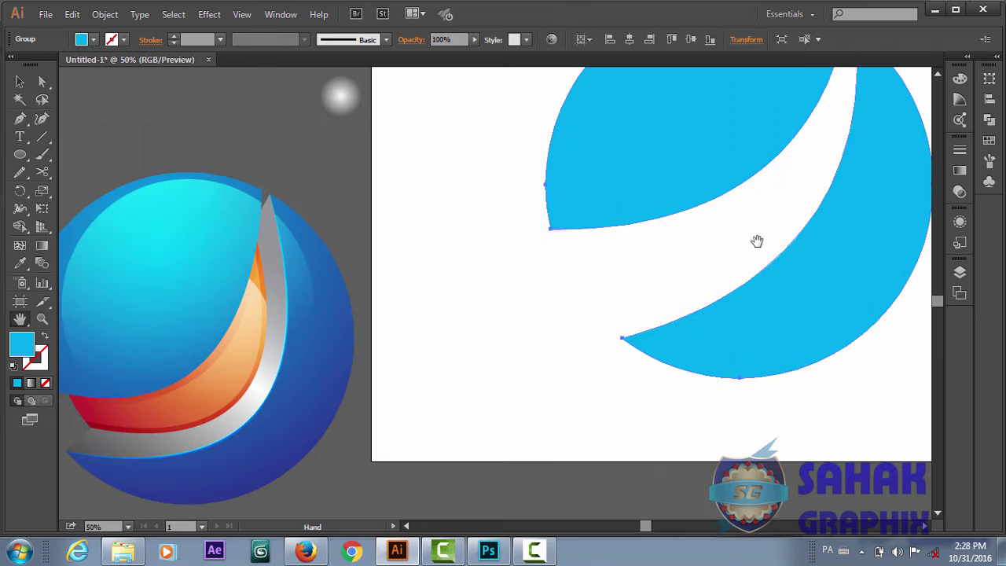
pyautogui.moveTo(757, 240); pyautogui.dragTo(468, 341)
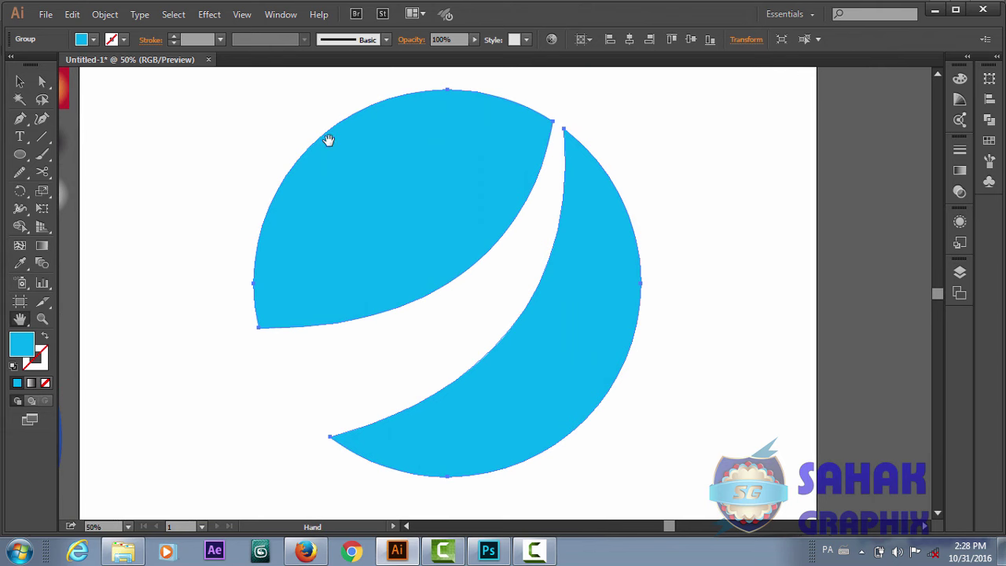
# Step: Apply 3D Extrude & Bevel to the pieces with Front position and 160° perspective
pyautogui.click(209, 14)
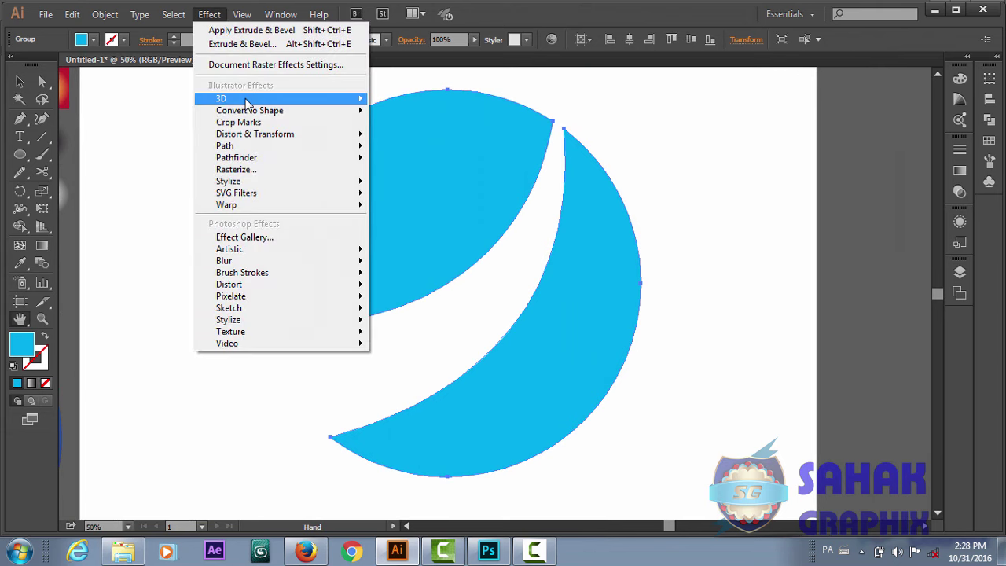
pyautogui.moveTo(236, 98)
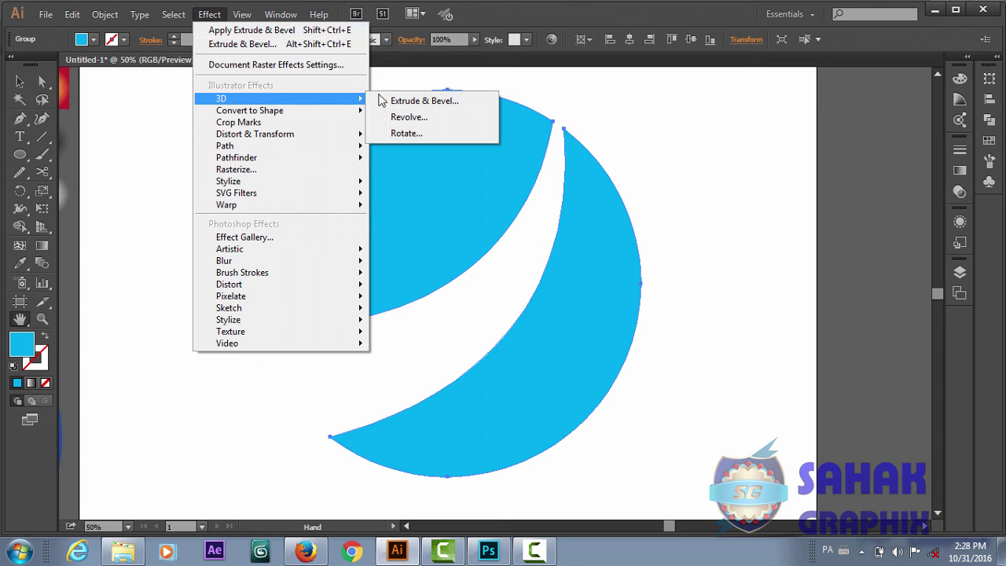
pyautogui.click(406, 100)
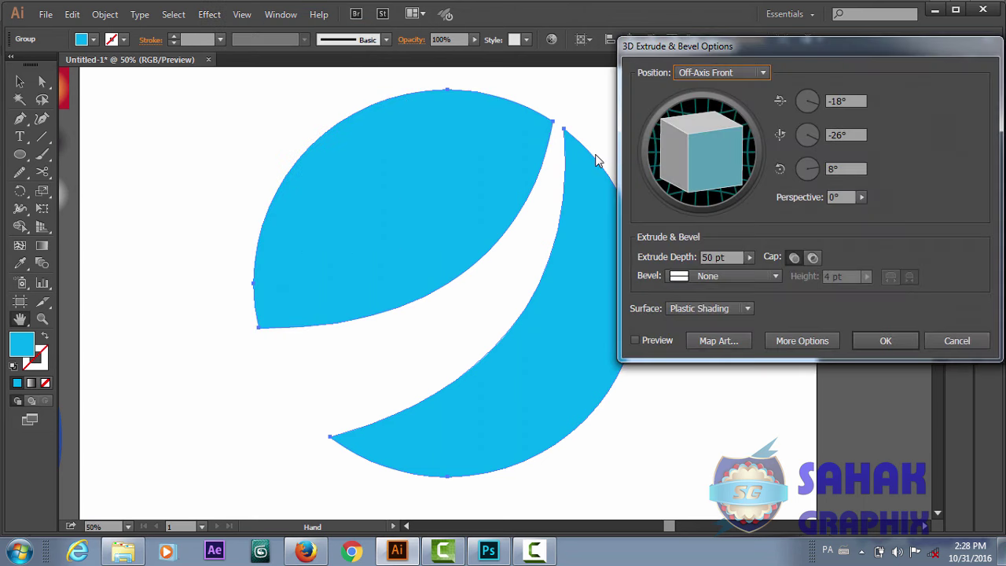
pyautogui.click(635, 340)
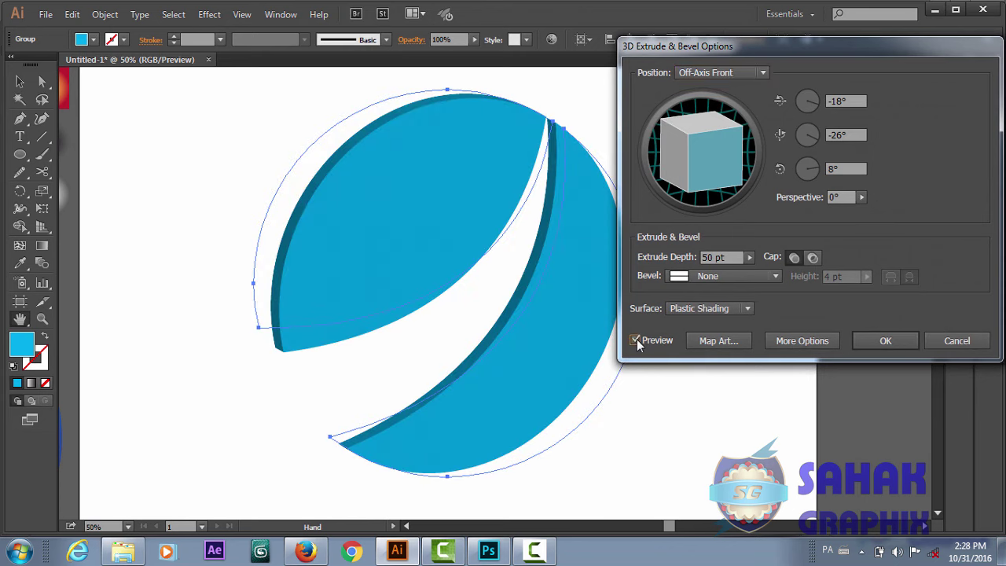
pyautogui.click(764, 72)
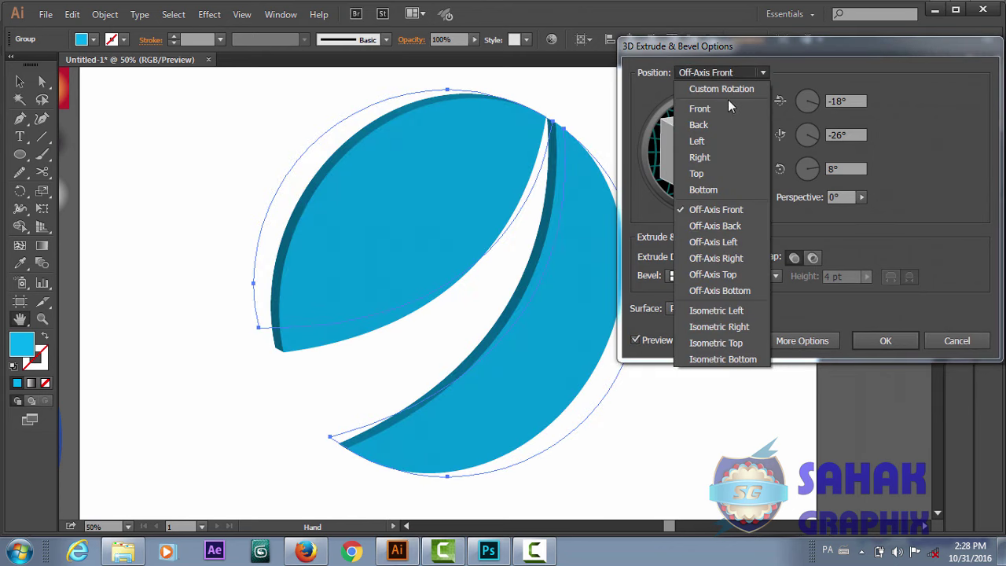
pyautogui.click(721, 108)
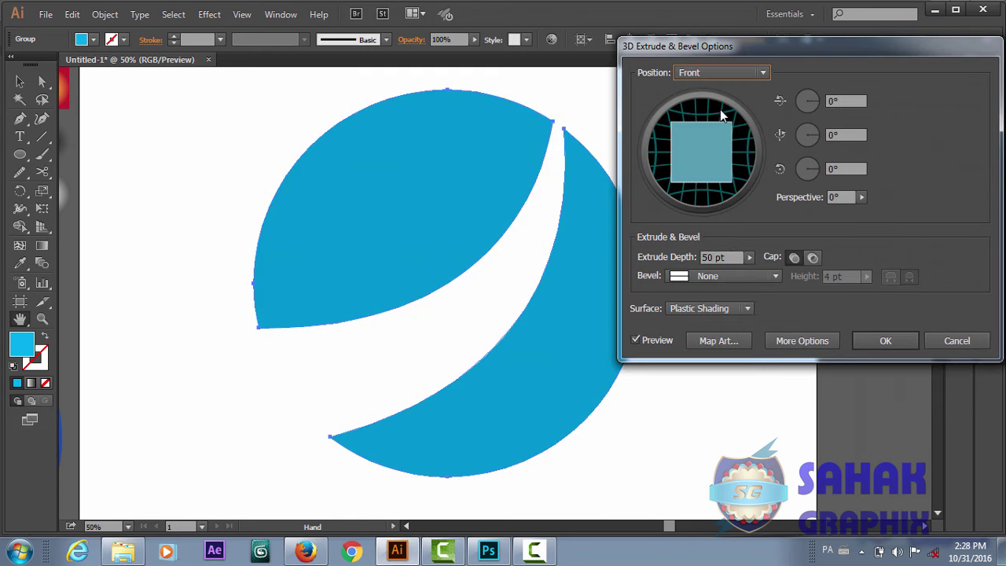
pyautogui.click(861, 197)
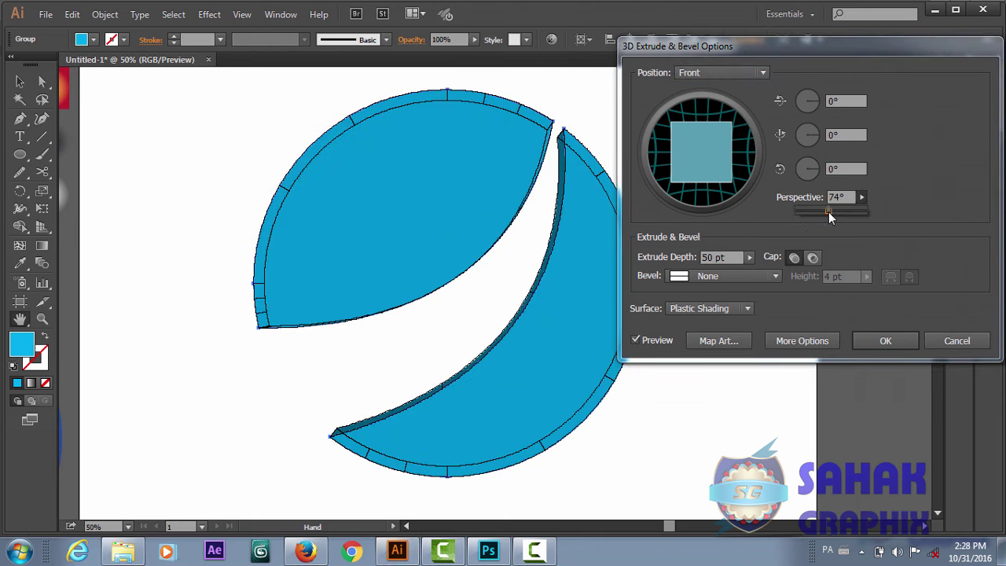
pyautogui.moveTo(844, 213); pyautogui.dragTo(871, 213)
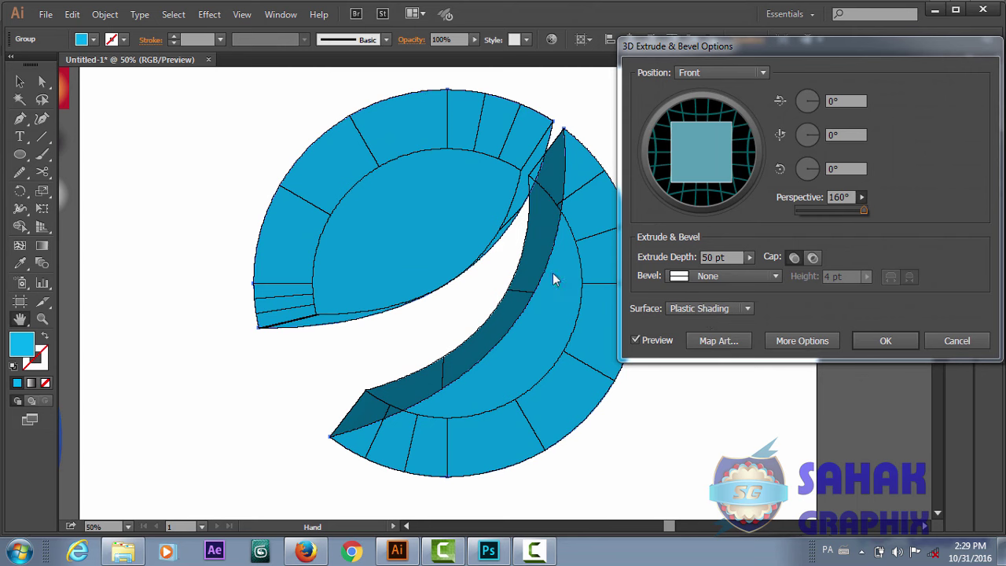
pyautogui.click(889, 340)
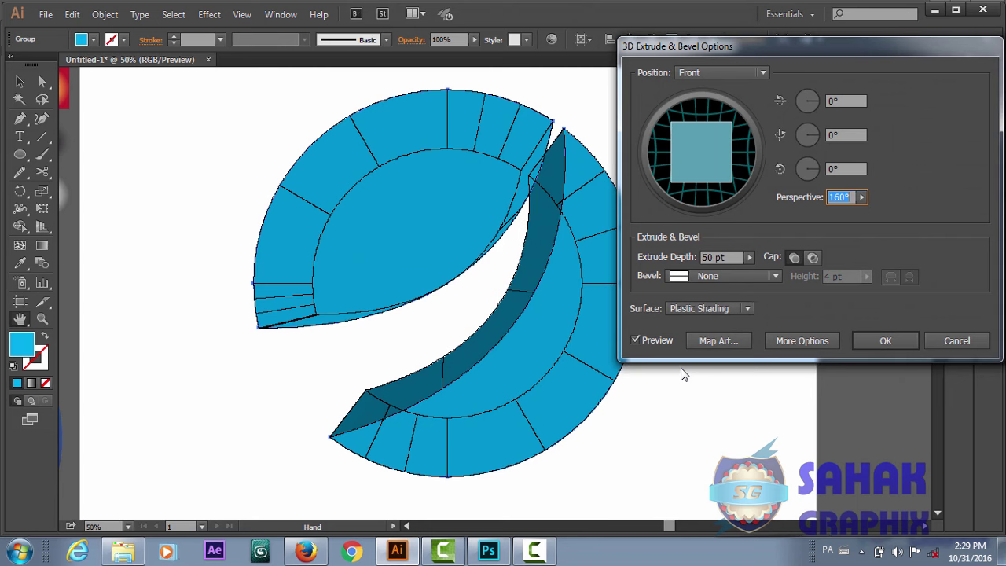
pyautogui.click(880, 340)
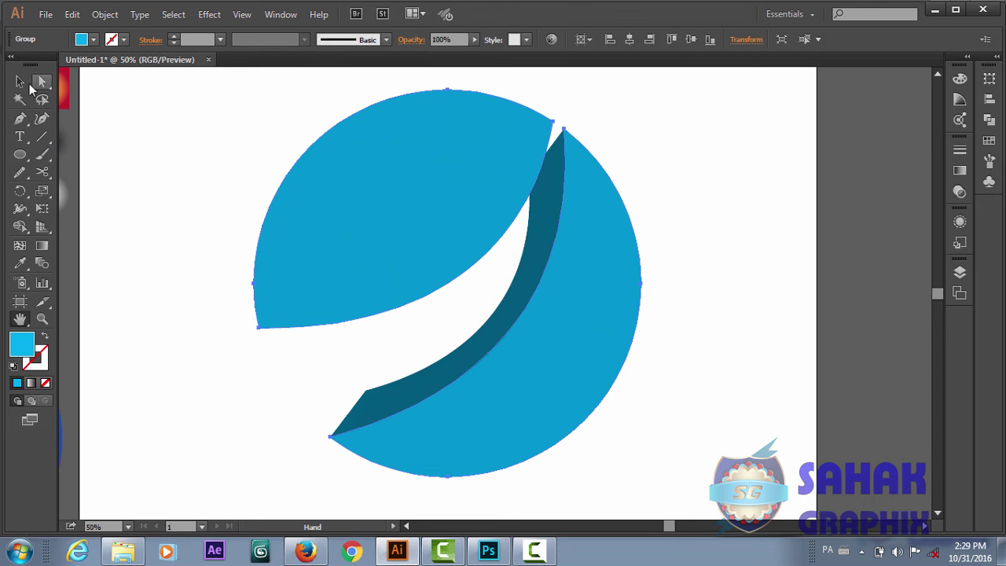
# Step: Select the extruded logo group and rotate it slightly counter-clockwise
pyautogui.click(19, 81)
pyautogui.click(539, 281)
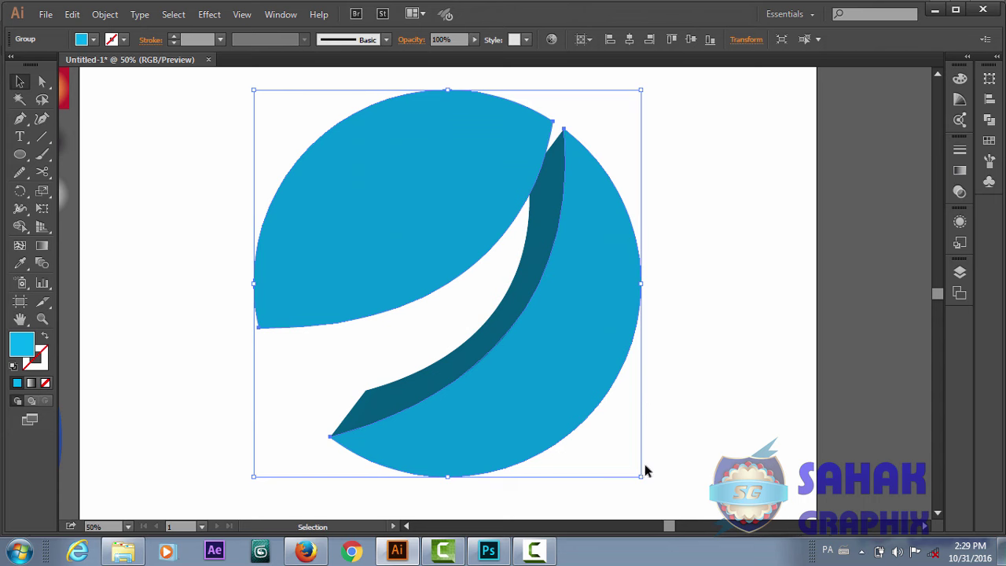
pyautogui.moveTo(644, 484); pyautogui.dragTo(664, 458)
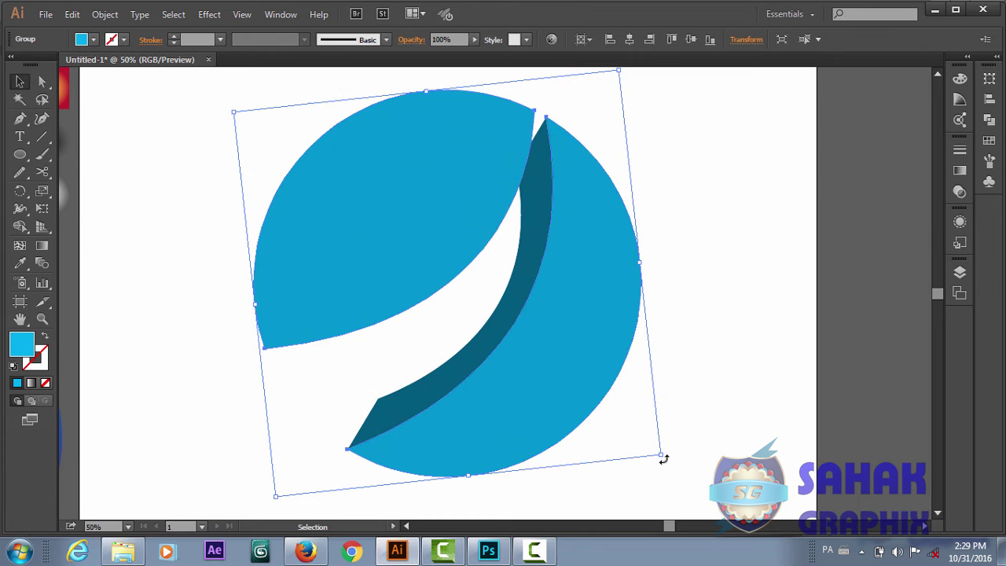
pyautogui.press('a')
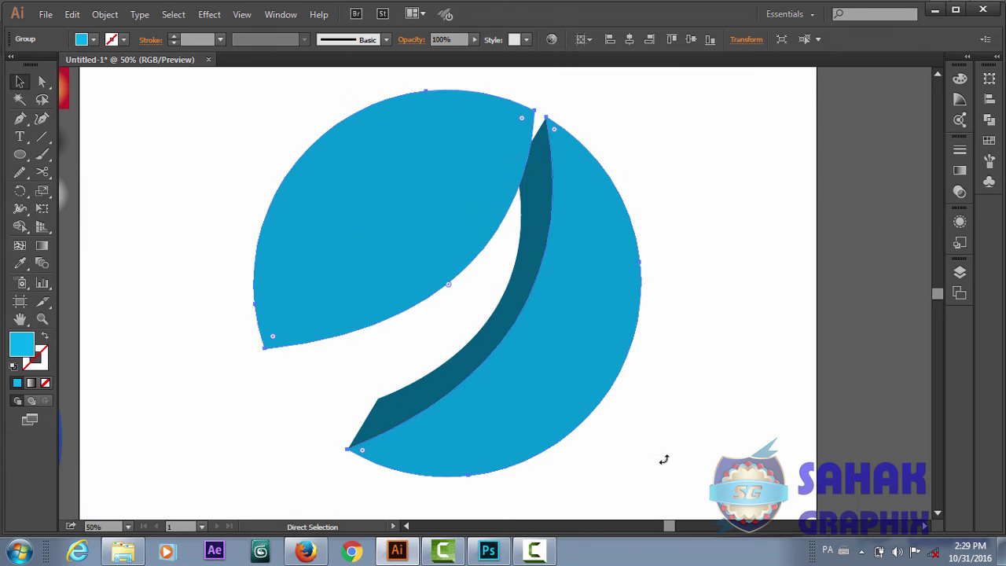
pyautogui.hotkey('ctrl', '-')
pyautogui.hotkey('ctrl', '-')
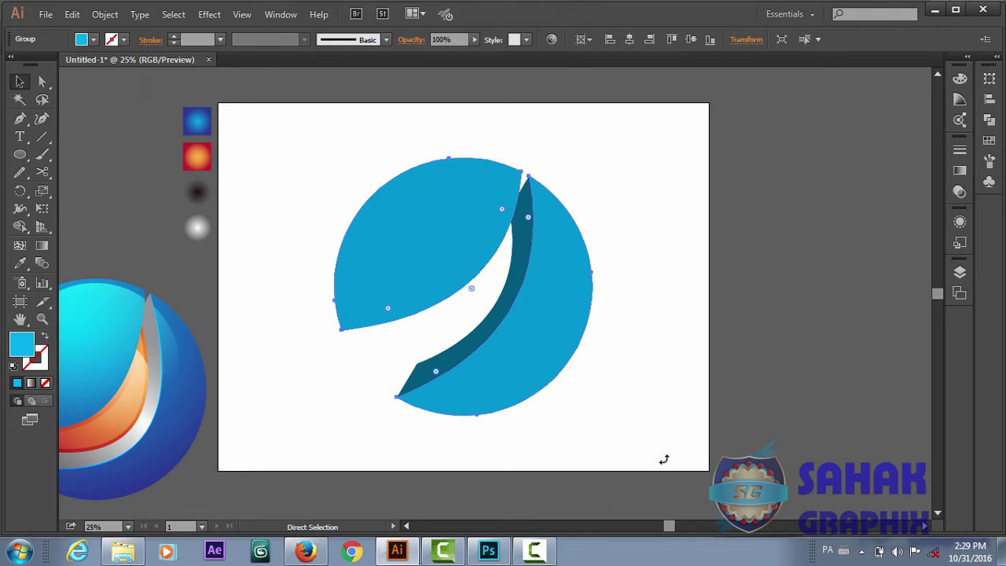
pyautogui.press('v')
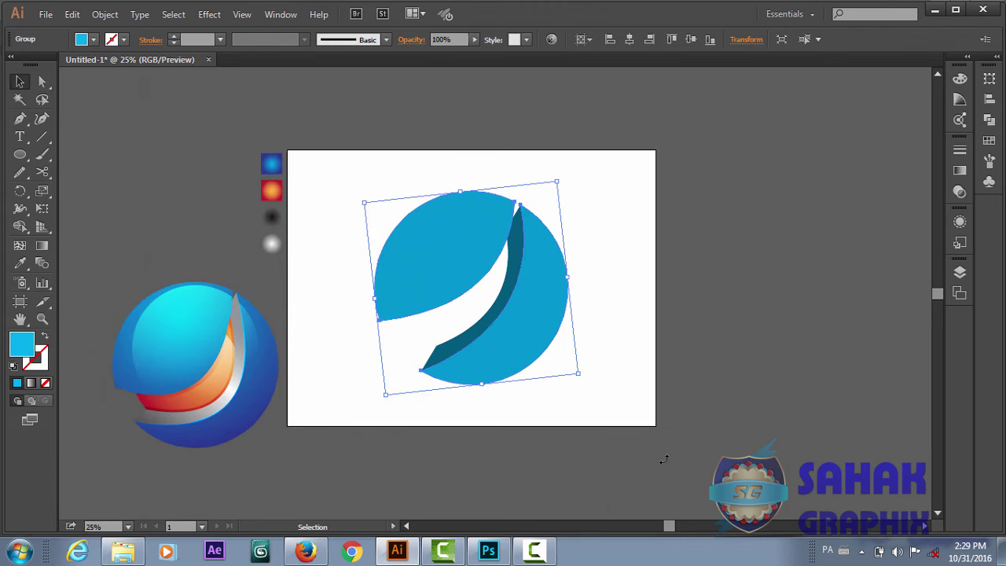
pyautogui.press('a')
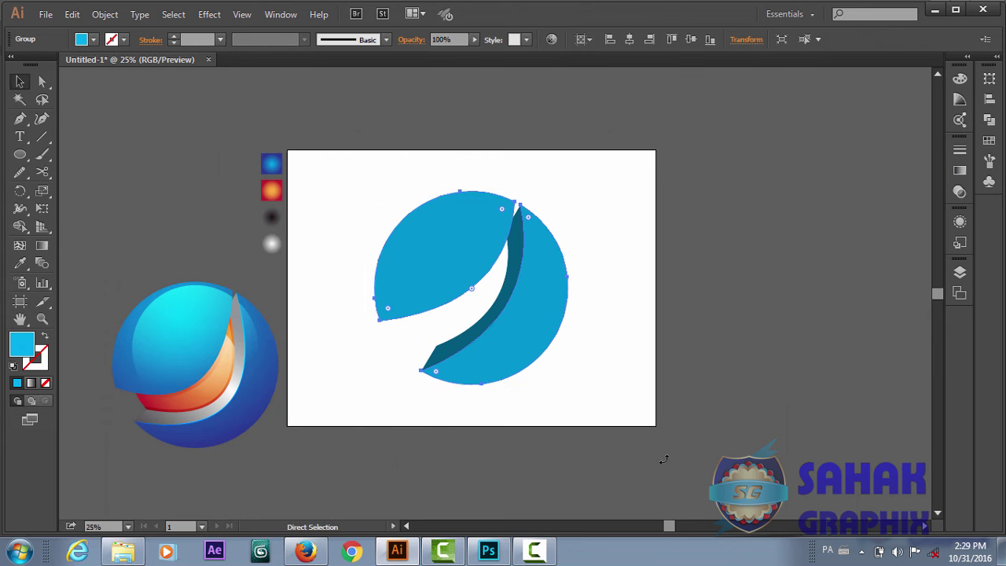
pyautogui.hotkey('ctrl', '+')
pyautogui.hotkey('ctrl', '+')
# Step: Expand the 3D effect into editable shapes
pyautogui.press('v')
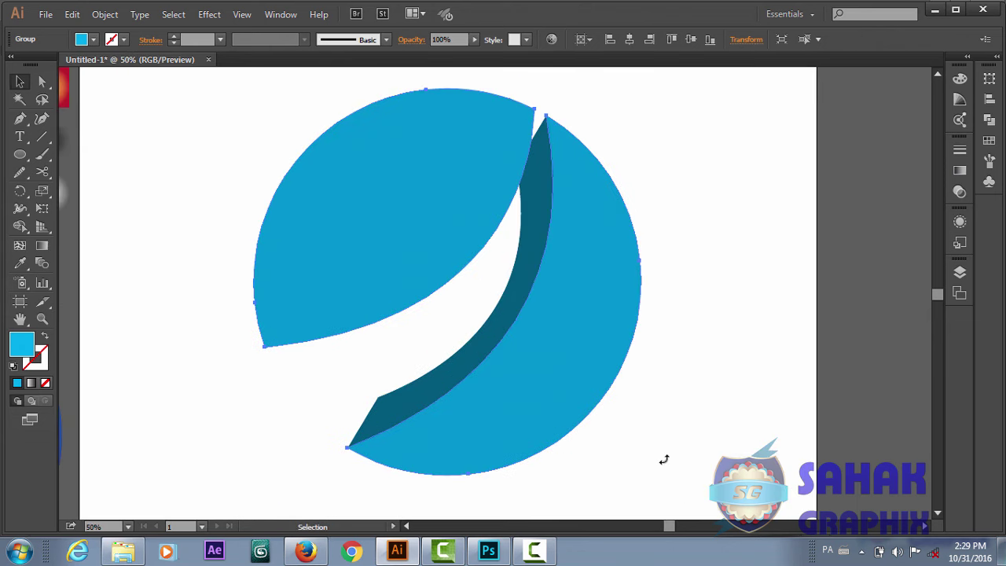
pyautogui.click(105, 14)
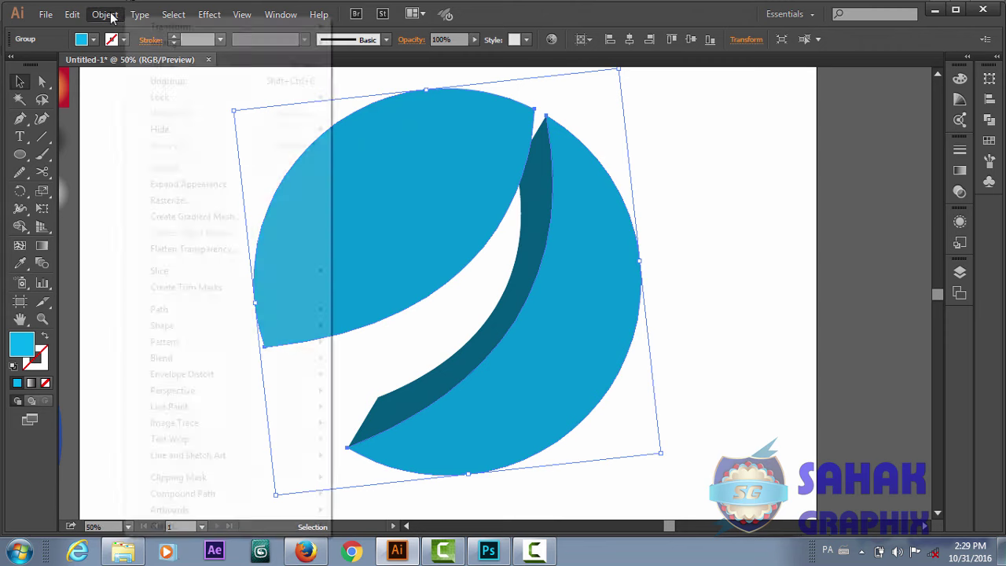
pyautogui.click(194, 187)
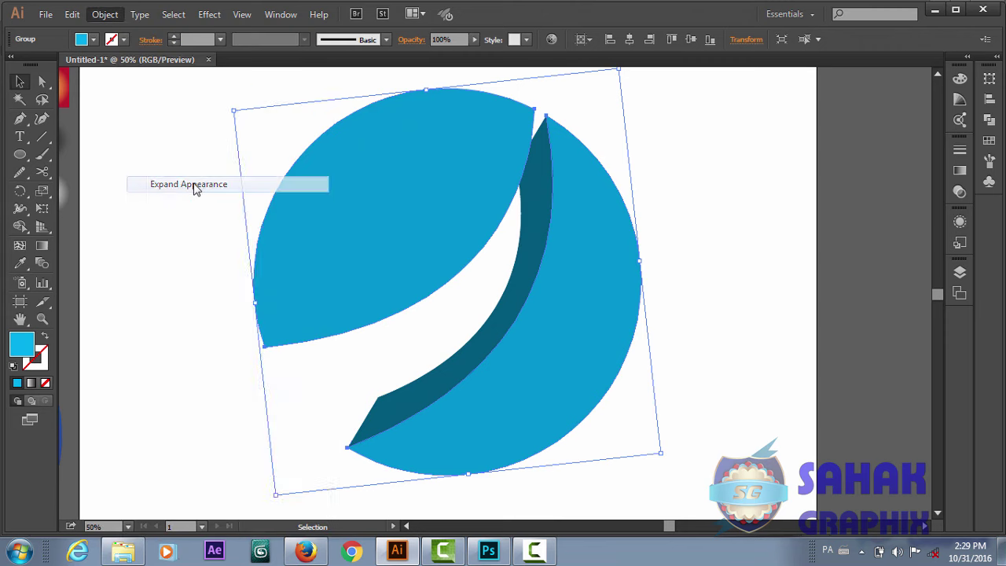
pyautogui.click(719, 224)
# Step: Ungroup the expanded sphere artwork into separate pieces
pyautogui.rightClick(606, 293)
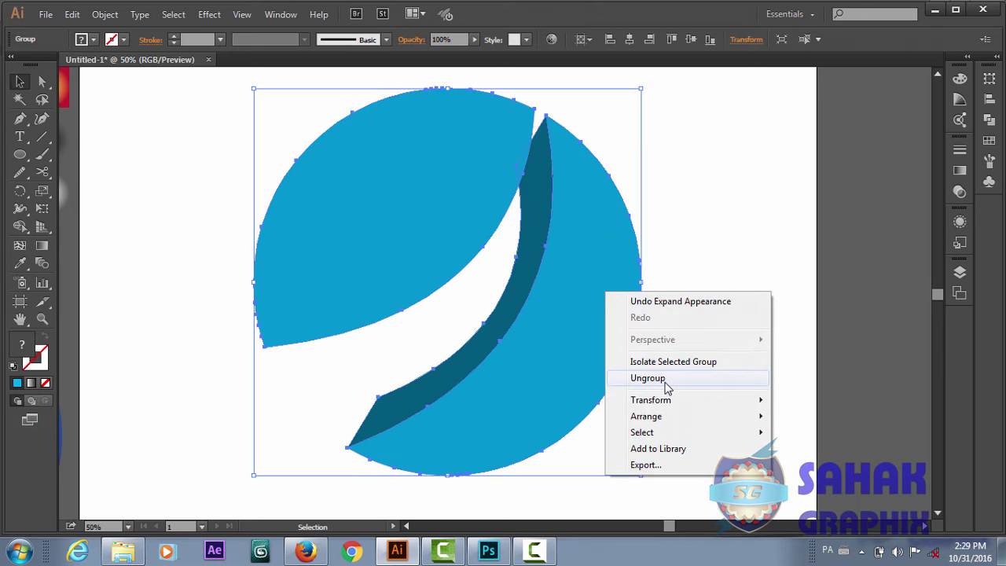
pyautogui.click(664, 380)
pyautogui.rightClick(668, 280)
pyautogui.click(606, 289)
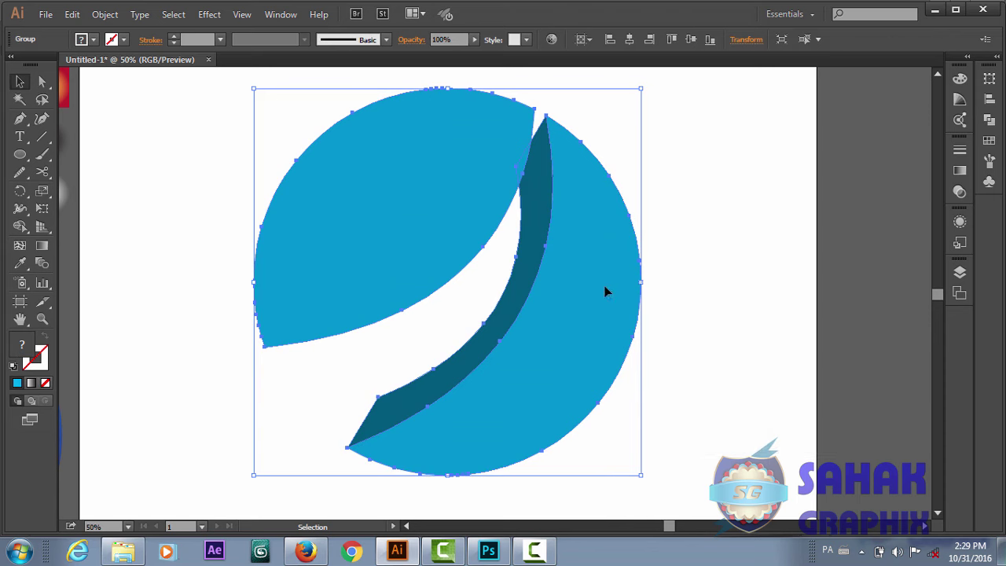
pyautogui.rightClick(605, 287)
pyautogui.click(657, 374)
pyautogui.rightClick(584, 323)
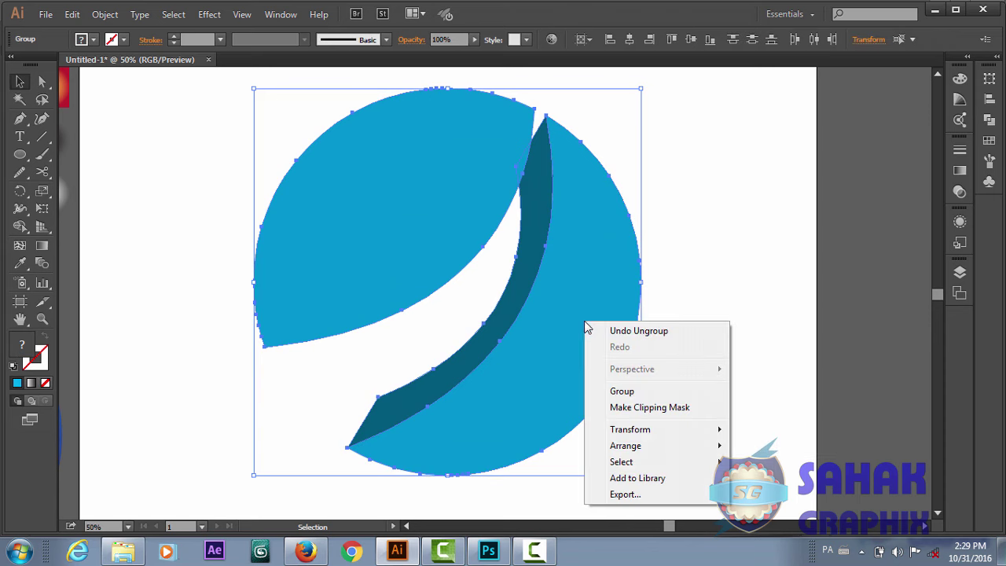
pyautogui.click(639, 391)
pyautogui.click(726, 288)
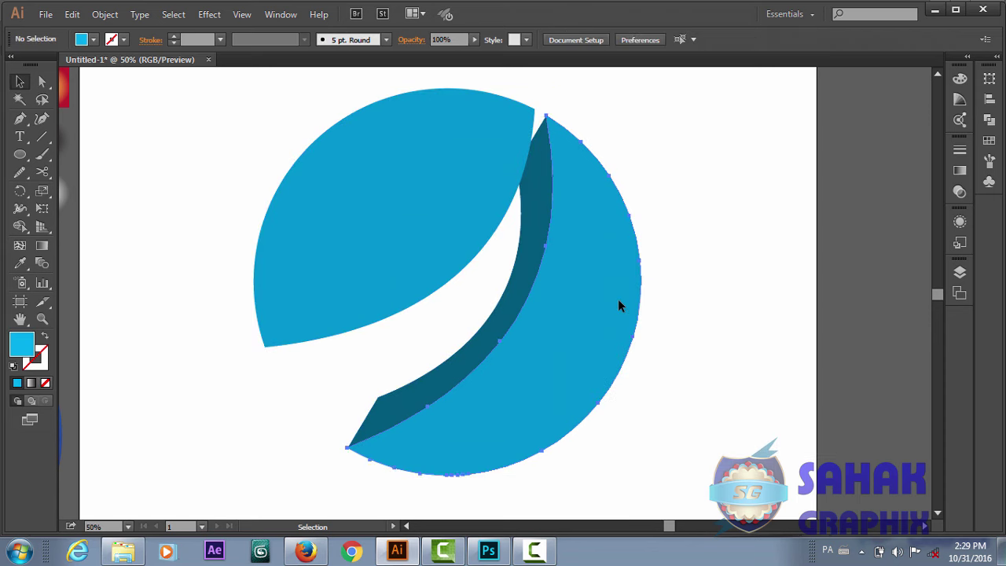
# Step: Clip the dark stripe inside the right circle piece (Ctrl+7), then select it with the left leaf
pyautogui.click(617, 298)
pyautogui.hotkey('ctrl', '7')
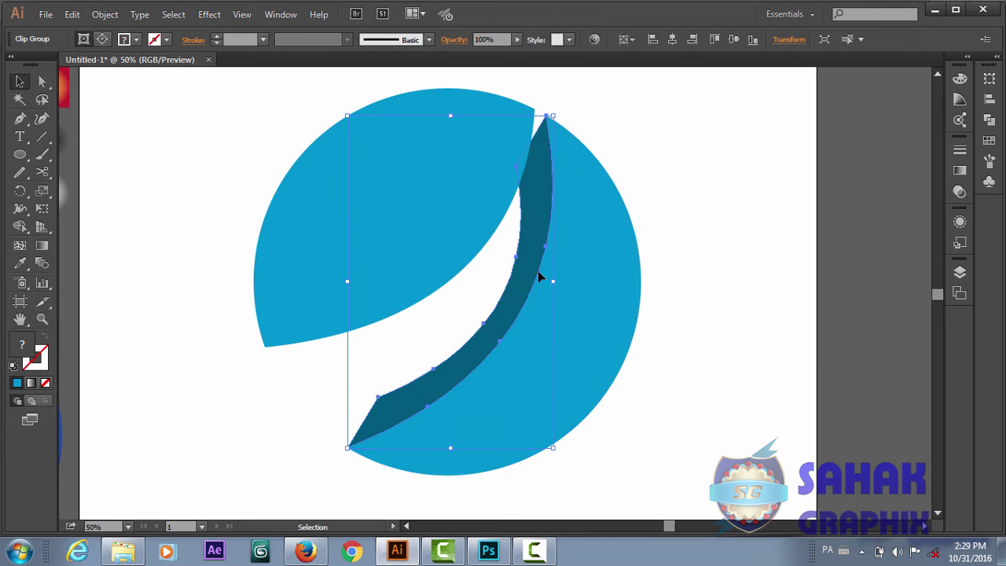
pyautogui.click(711, 222)
pyautogui.click(615, 277)
pyautogui.click(465, 206)
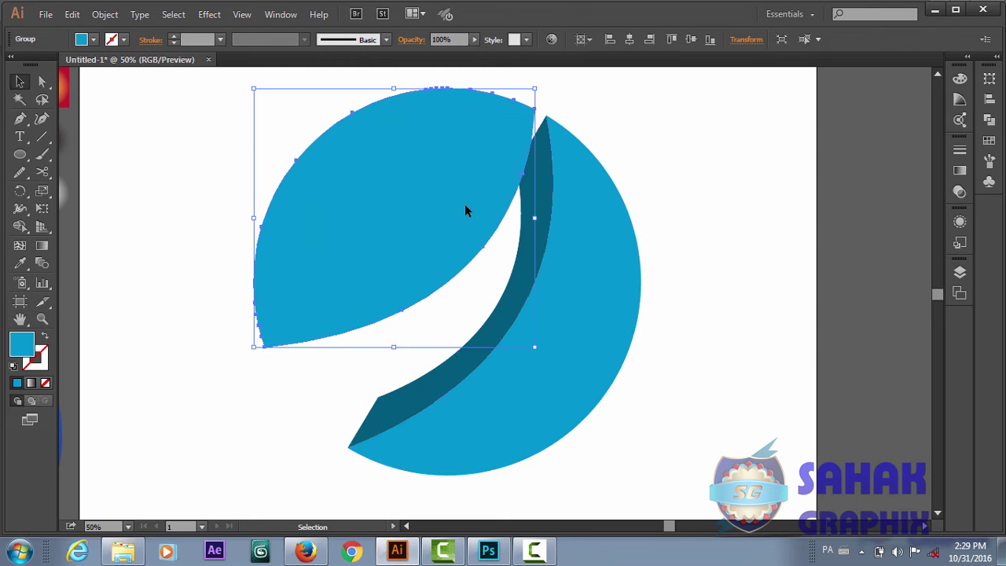
pyautogui.click(722, 189)
pyautogui.click(606, 253)
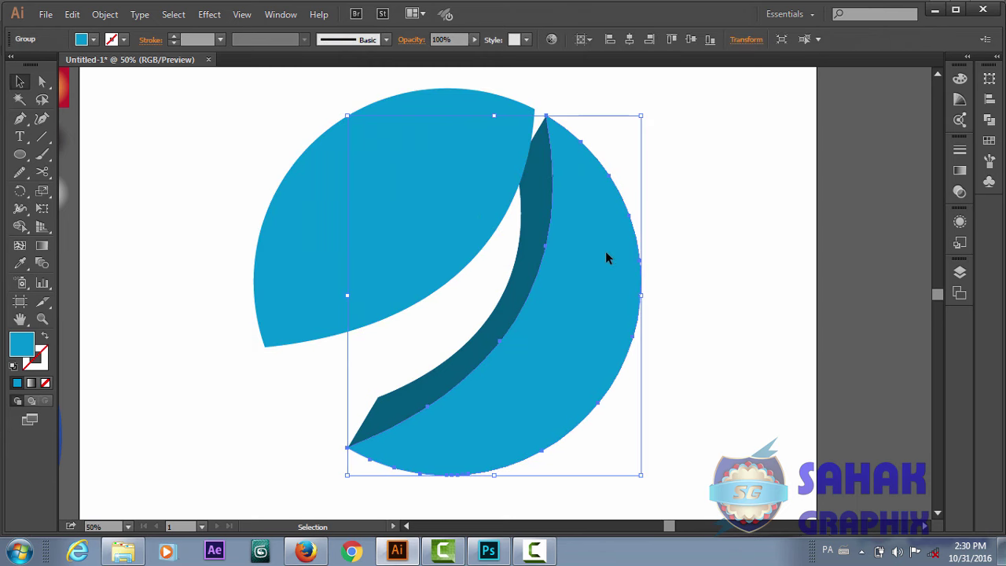
pyautogui.keyDown('shift'); pyautogui.click(443, 207); pyautogui.keyUp('shift')
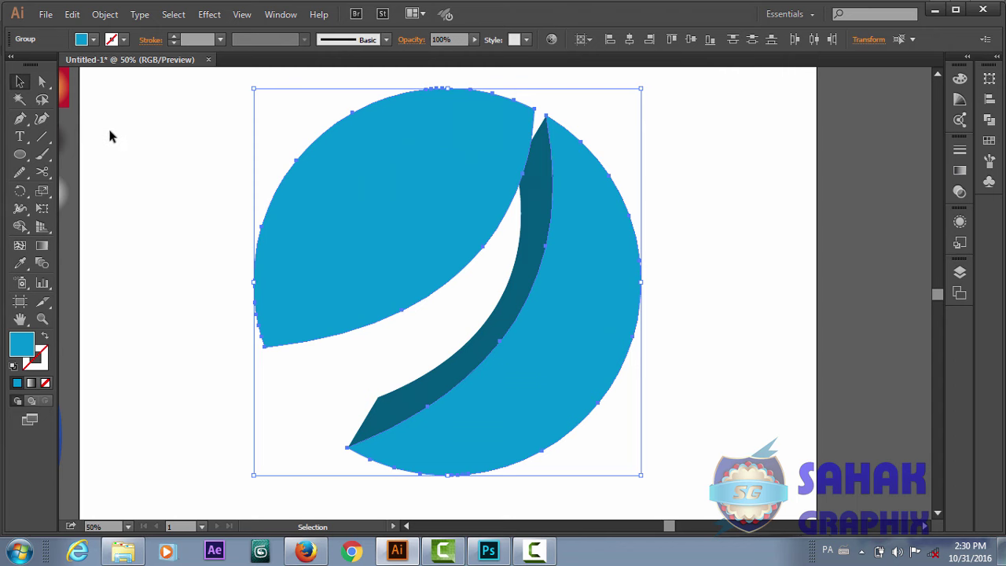
pyautogui.hotkey('ctrl', '-')
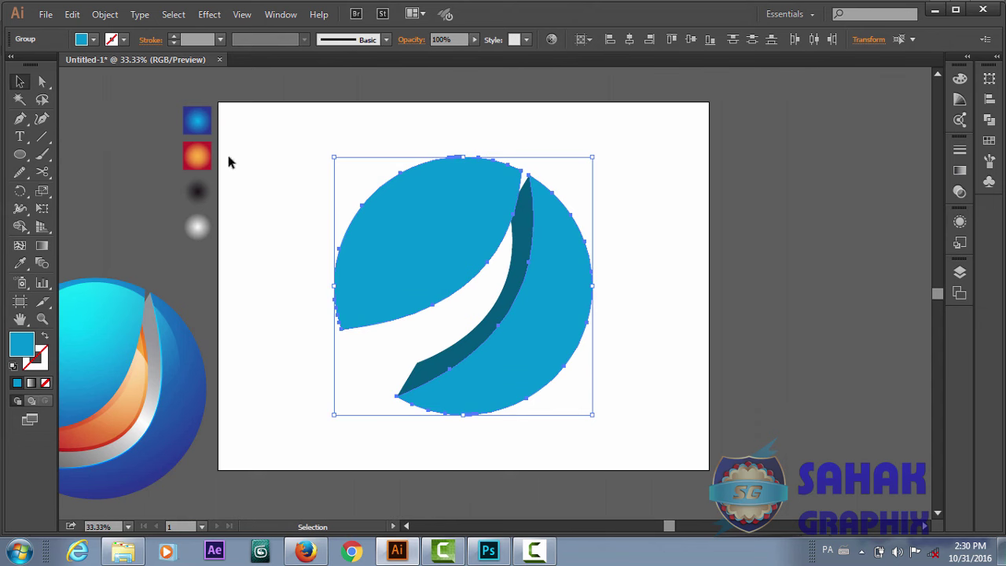
# Step: Apply the blue radial gradient to both pieces, running from upper left to lower right
pyautogui.press('i')
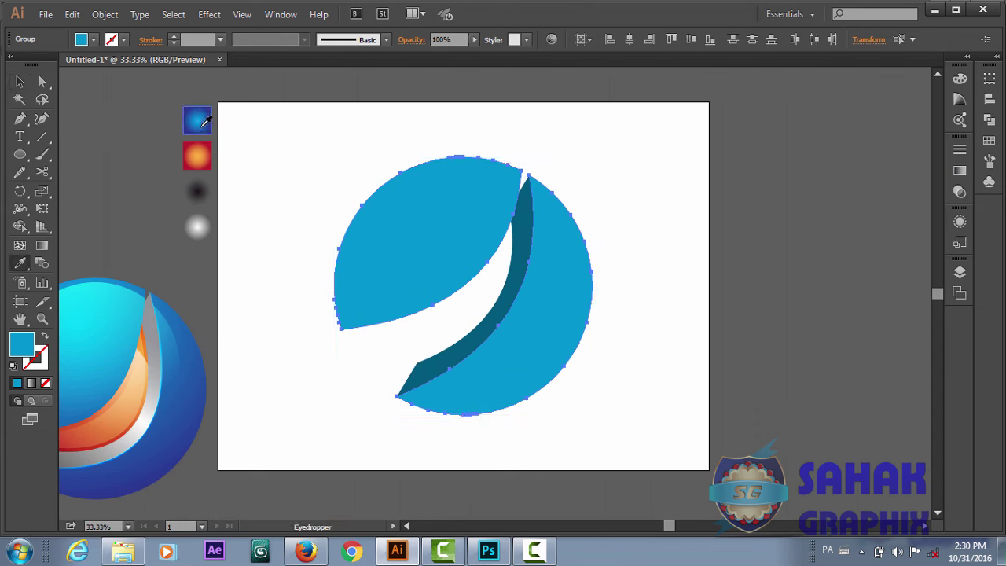
pyautogui.click(203, 121)
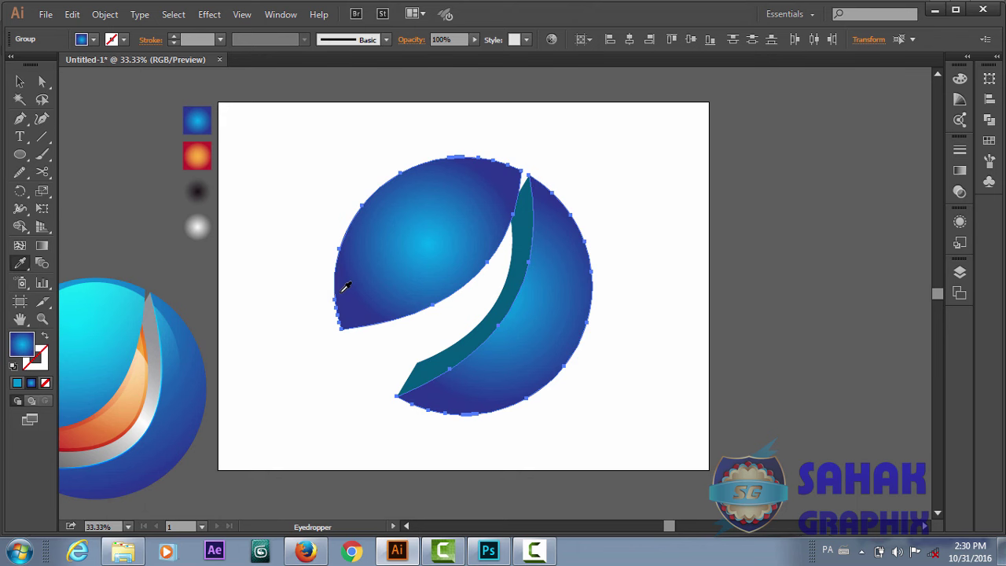
pyautogui.click(44, 246)
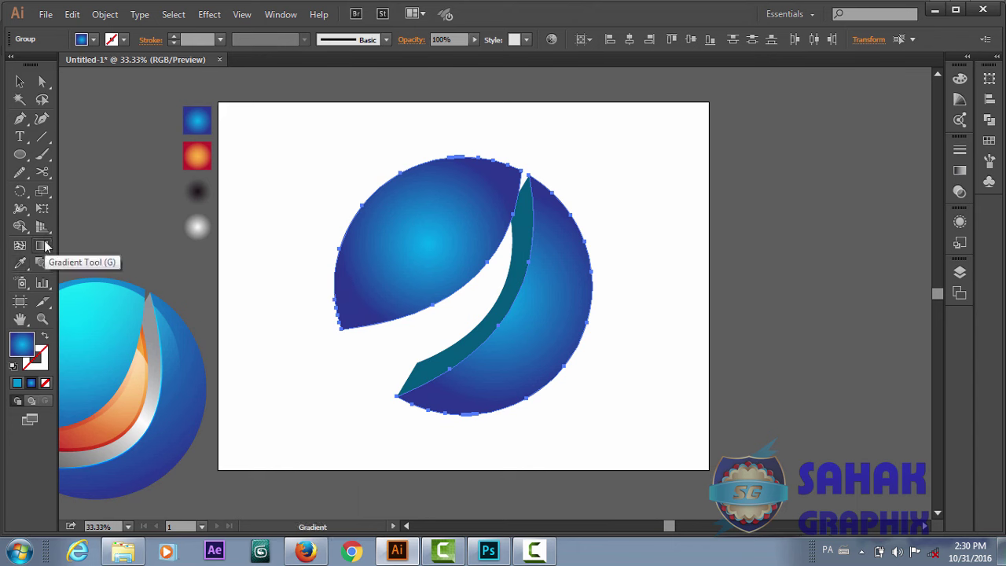
pyautogui.moveTo(441, 222); pyautogui.dragTo(534, 398)
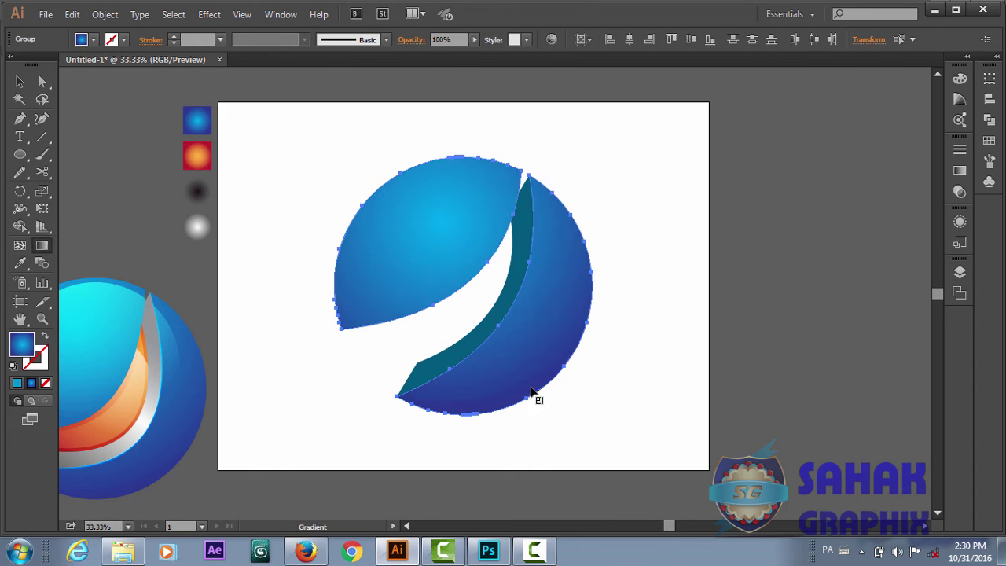
pyautogui.moveTo(441, 236); pyautogui.dragTo(521, 395)
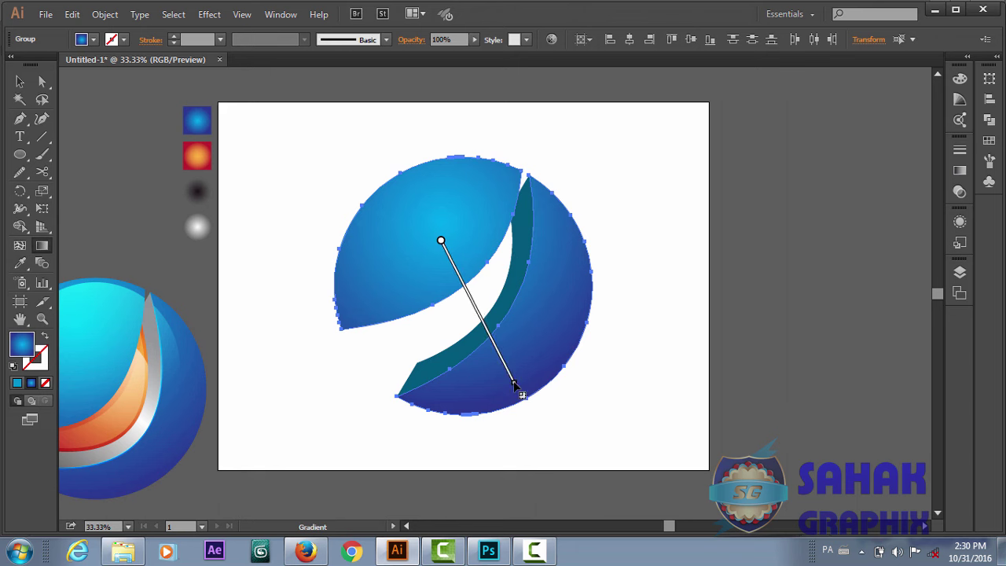
pyautogui.moveTo(416, 202); pyautogui.dragTo(520, 373)
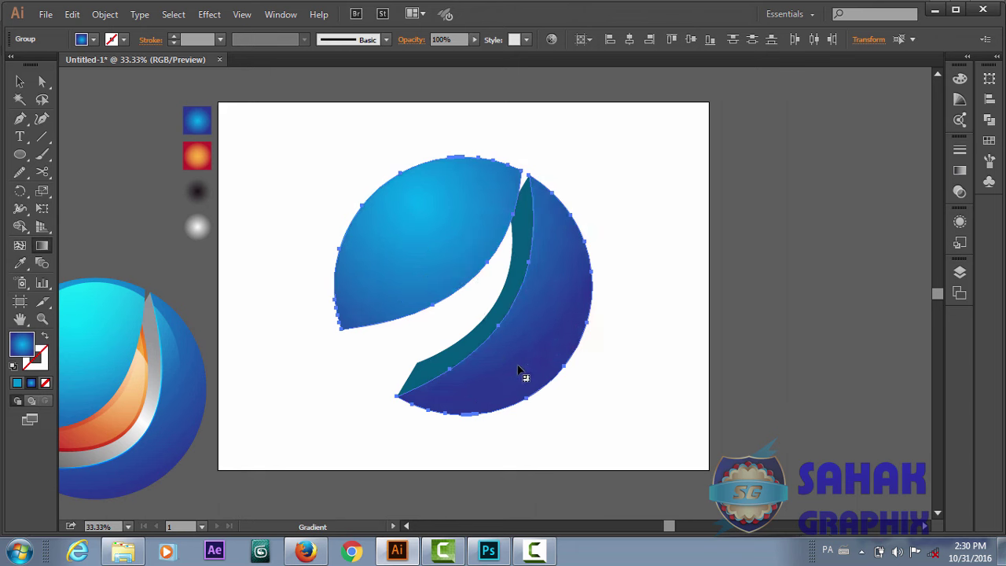
pyautogui.moveTo(429, 218); pyautogui.dragTo(514, 399)
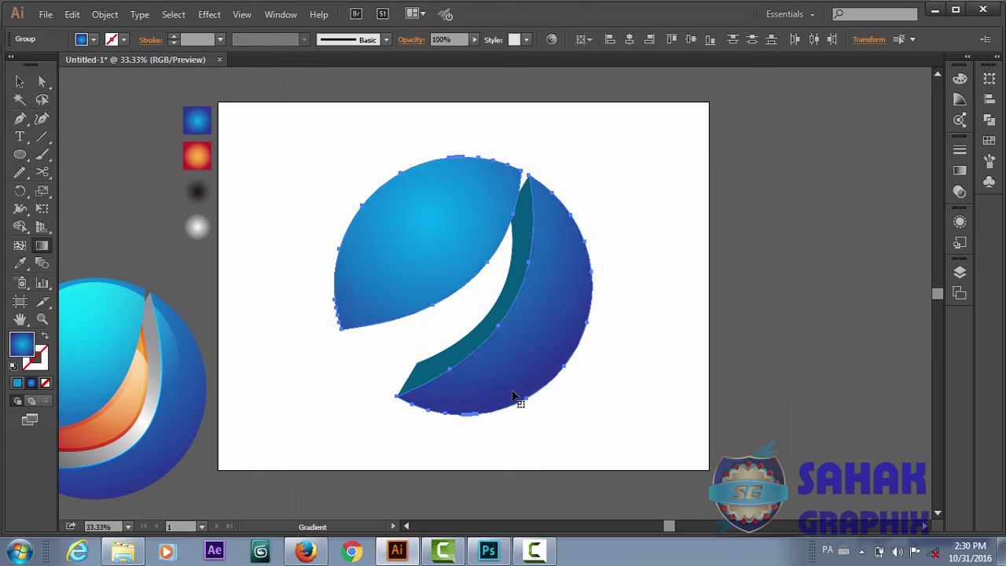
# Step: Give the stripe's clip group a white-to-black linear gradient
pyautogui.press('v')
pyautogui.click(648, 233)
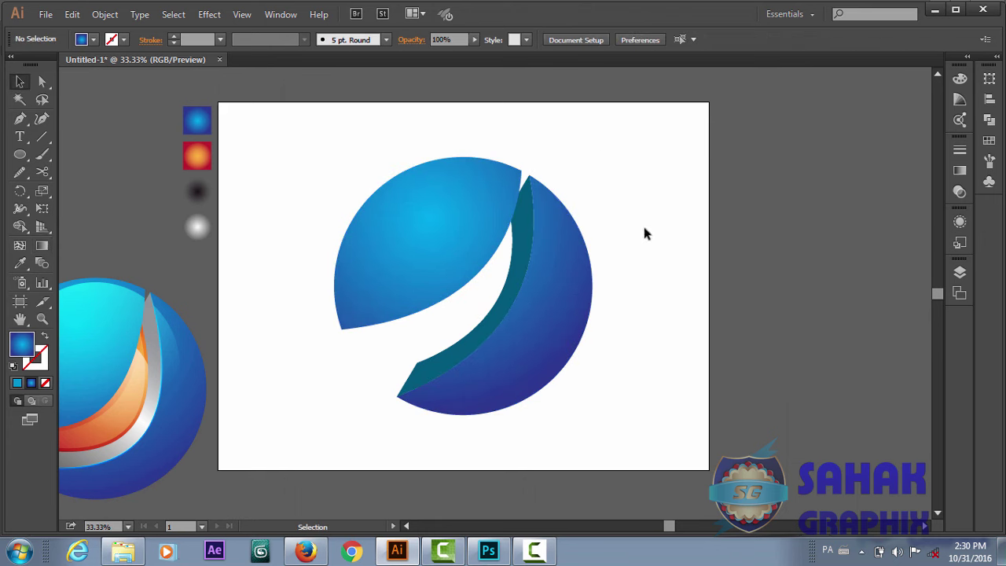
pyautogui.click(512, 272)
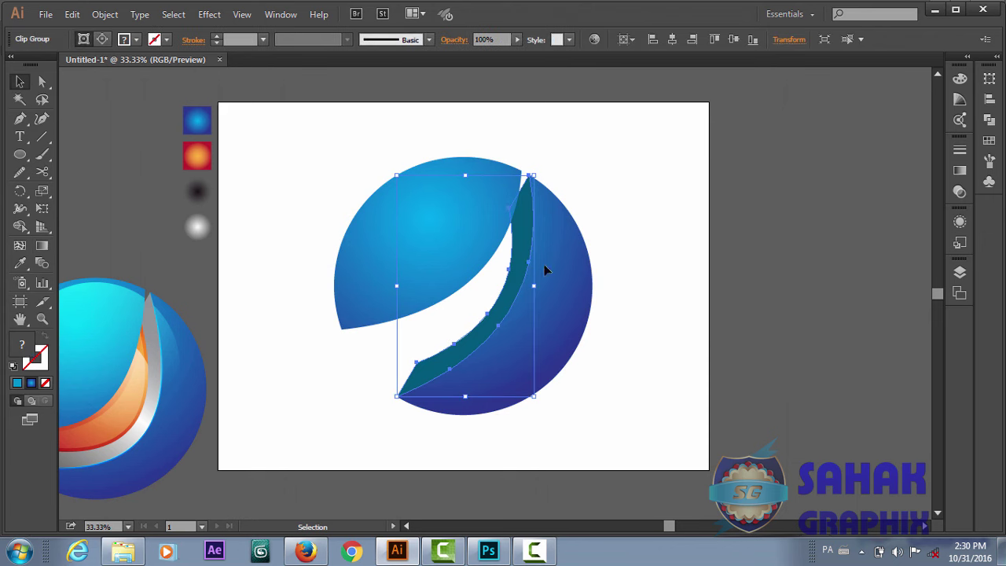
pyautogui.click(960, 170)
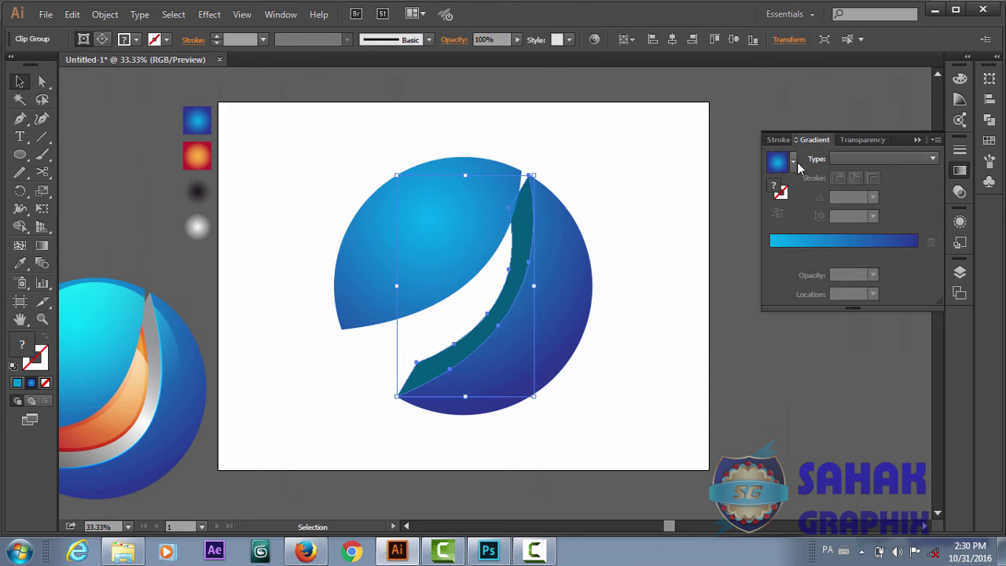
pyautogui.click(792, 161)
pyautogui.click(713, 193)
pyautogui.press('.')
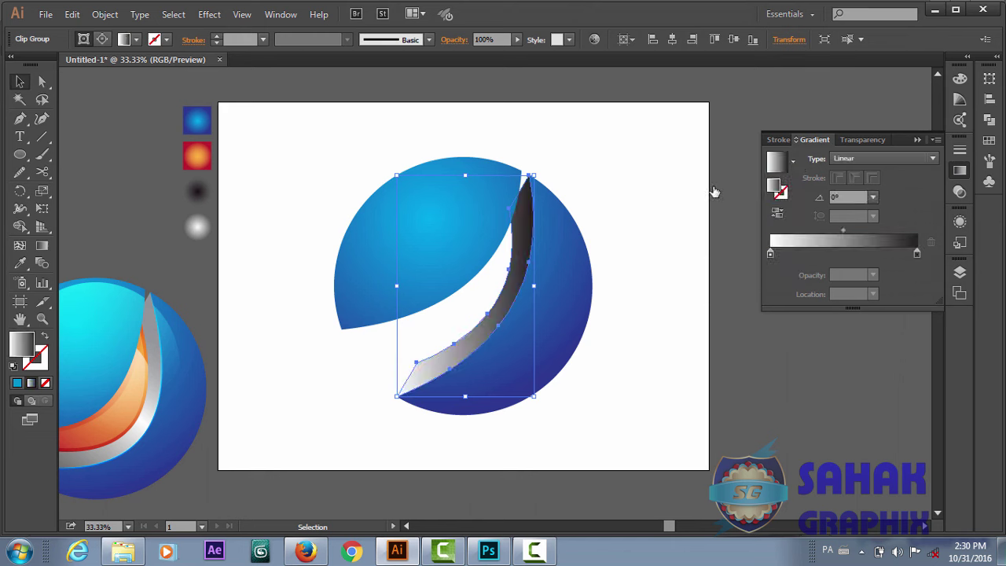
# Step: Change the gradient stops to grey, white and grey, with white near 68%
pyautogui.click(917, 255)
pyautogui.doubleClick(917, 255)
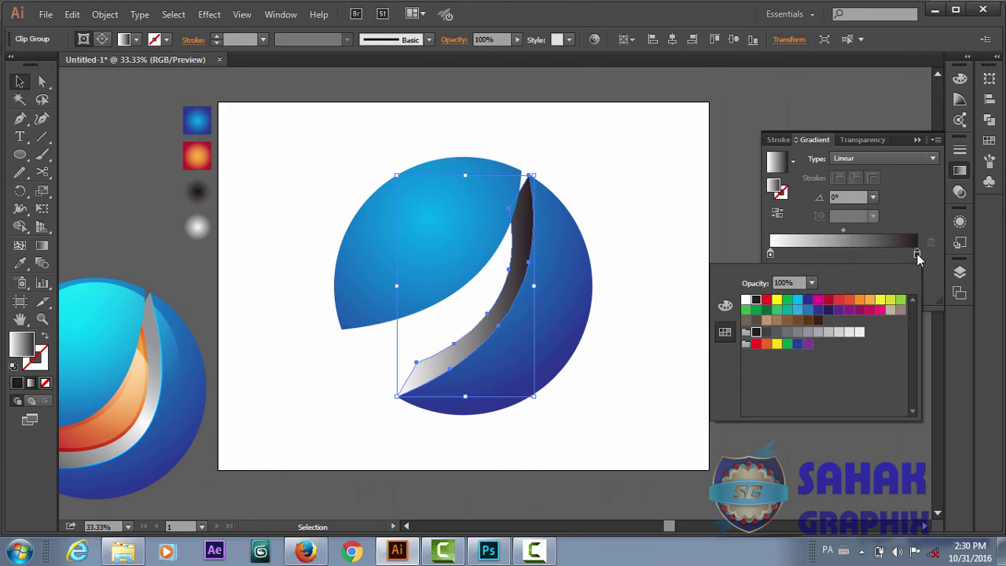
pyautogui.click(766, 332)
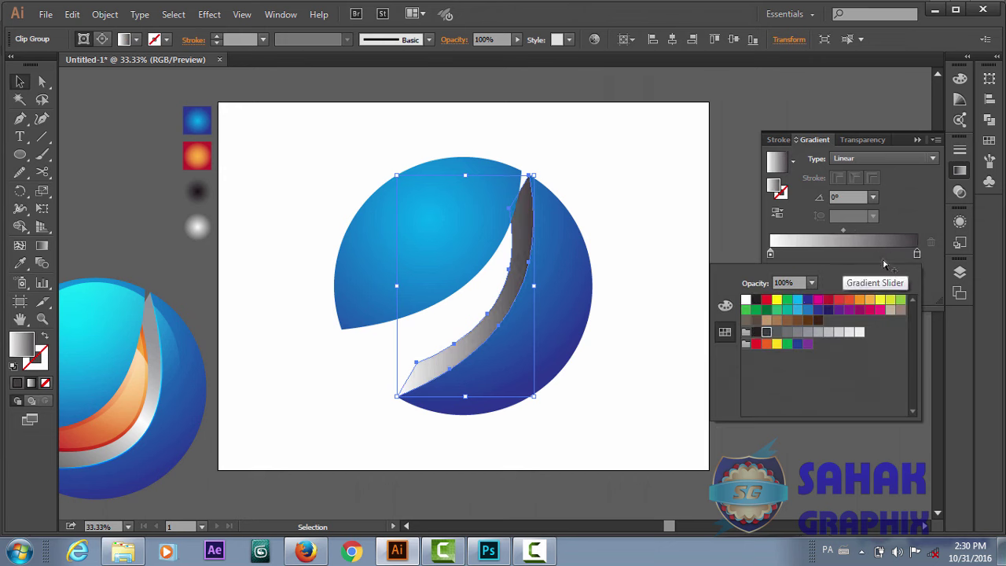
pyautogui.click(771, 258)
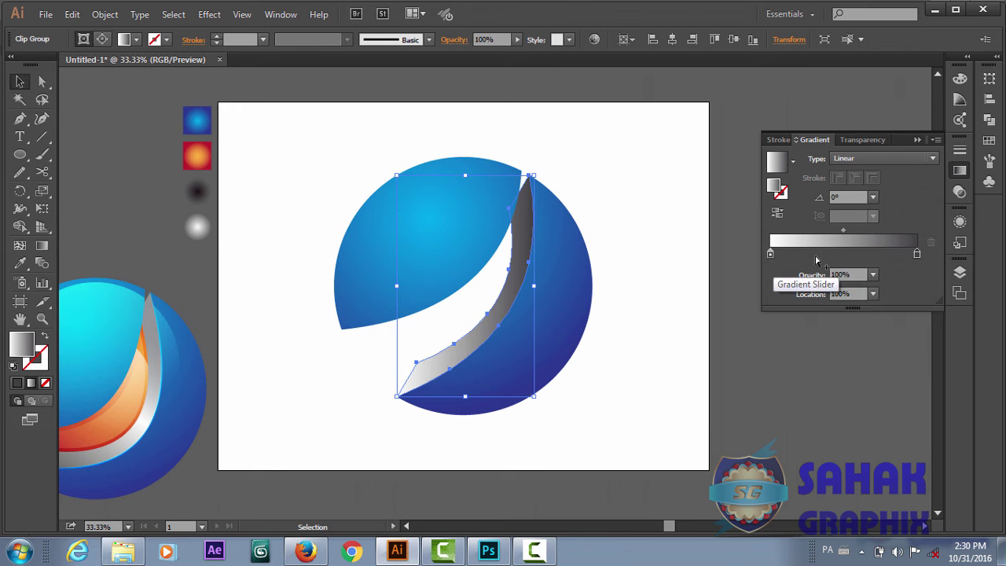
pyautogui.moveTo(770, 254); pyautogui.dragTo(848, 254)
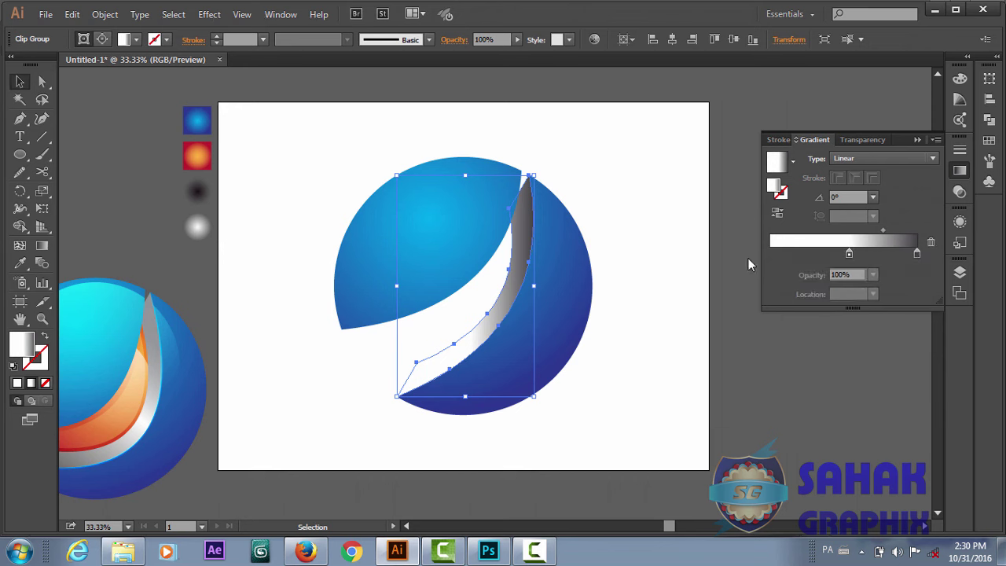
pyautogui.moveTo(917, 255); pyautogui.dragTo(770, 255)
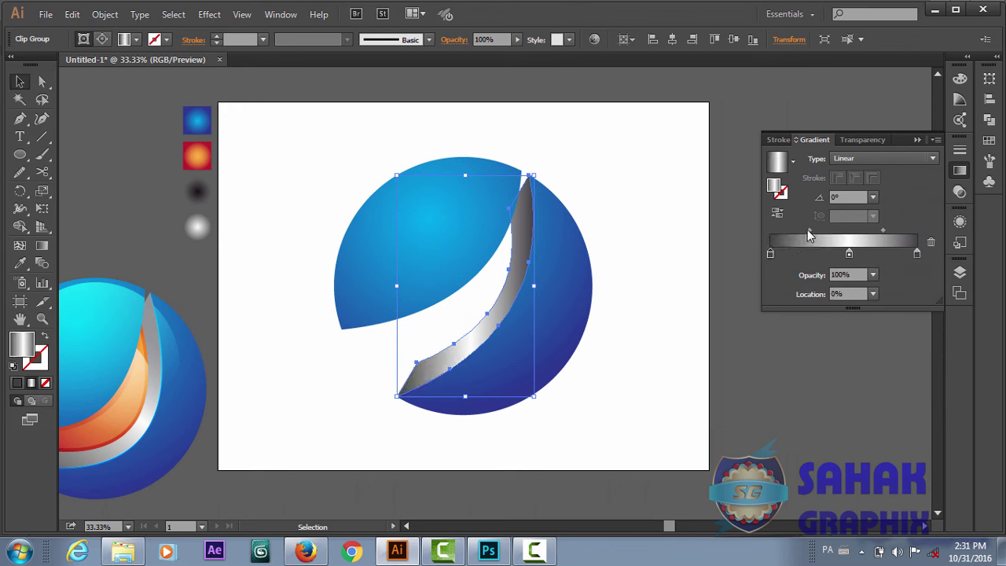
pyautogui.moveTo(848, 254); pyautogui.dragTo(870, 255)
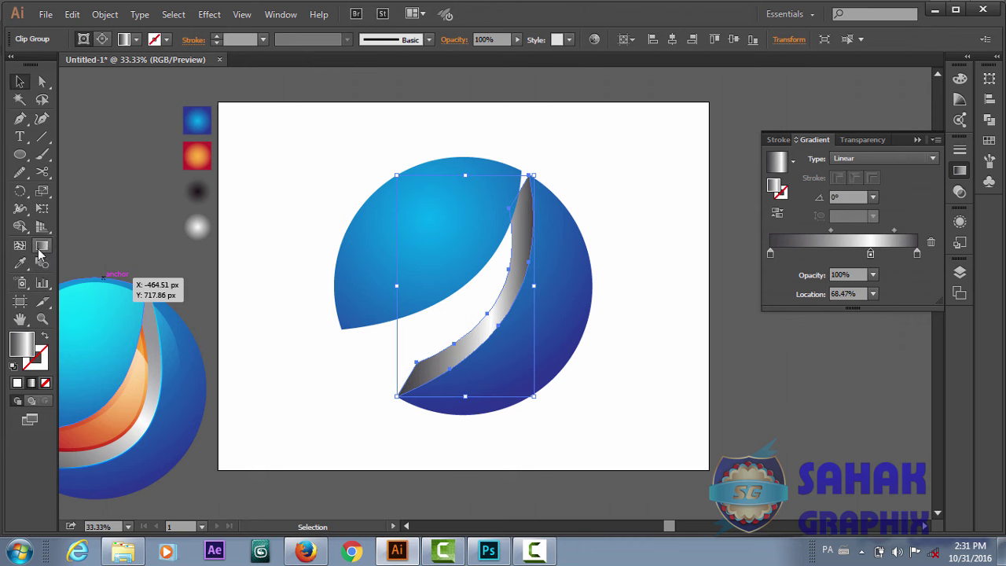
# Step: Reverse the silver swoosh's gradient so it runs from the upper-right tip down to the bottom tip
pyautogui.click(42, 246)
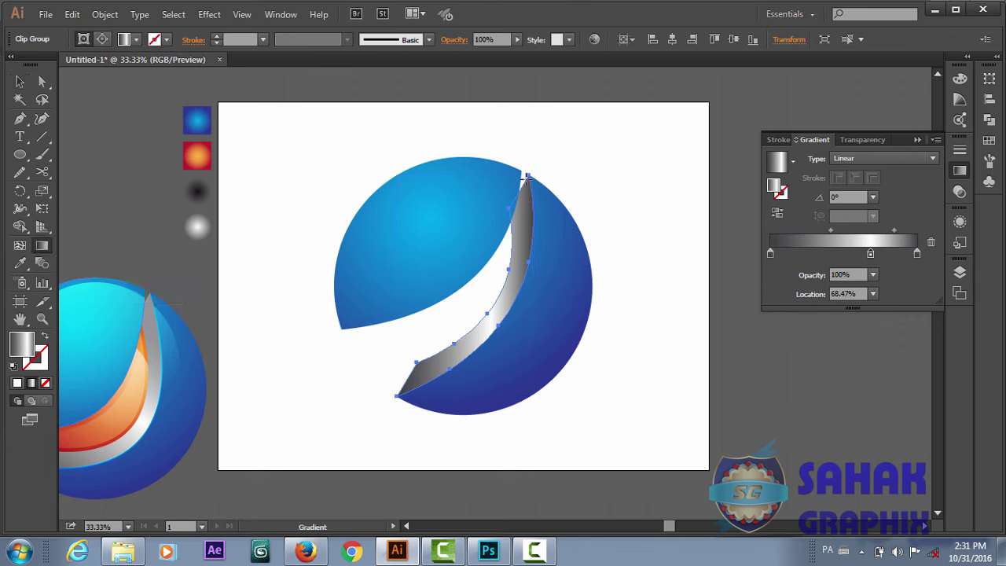
pyautogui.moveTo(526, 178); pyautogui.dragTo(397, 398)
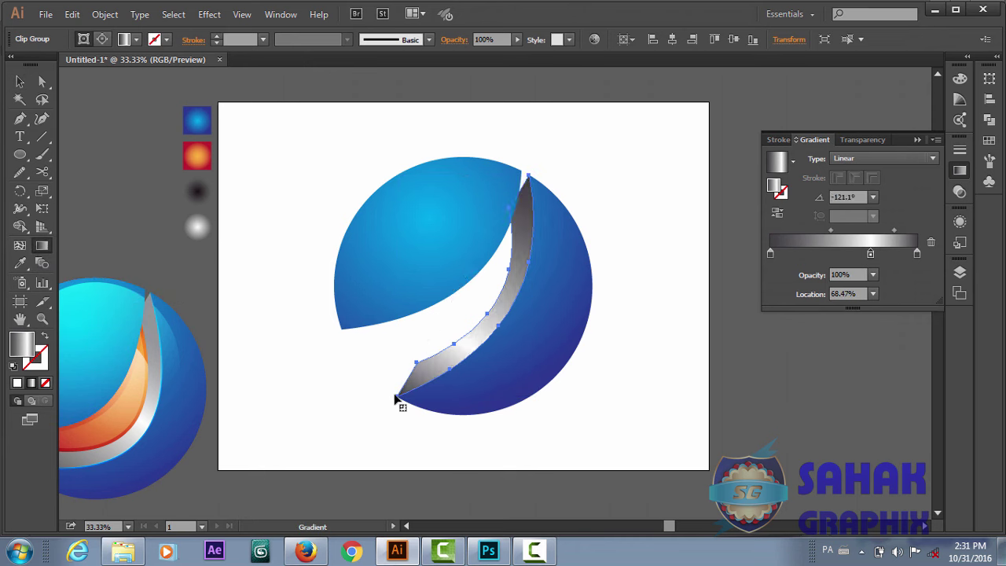
pyautogui.moveTo(391, 400); pyautogui.dragTo(535, 175)
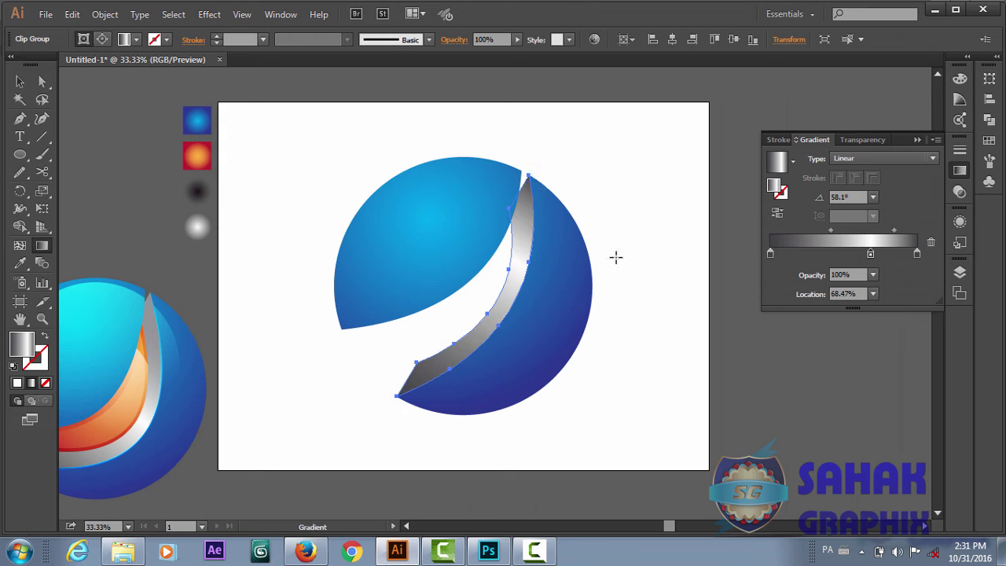
pyautogui.moveTo(527, 178)
pyautogui.mouseDown()
pyautogui.moveTo(397, 405)
pyautogui.moveTo(546, 158)
pyautogui.mouseUp()
pyautogui.moveTo(409, 398); pyautogui.dragTo(576, 107)
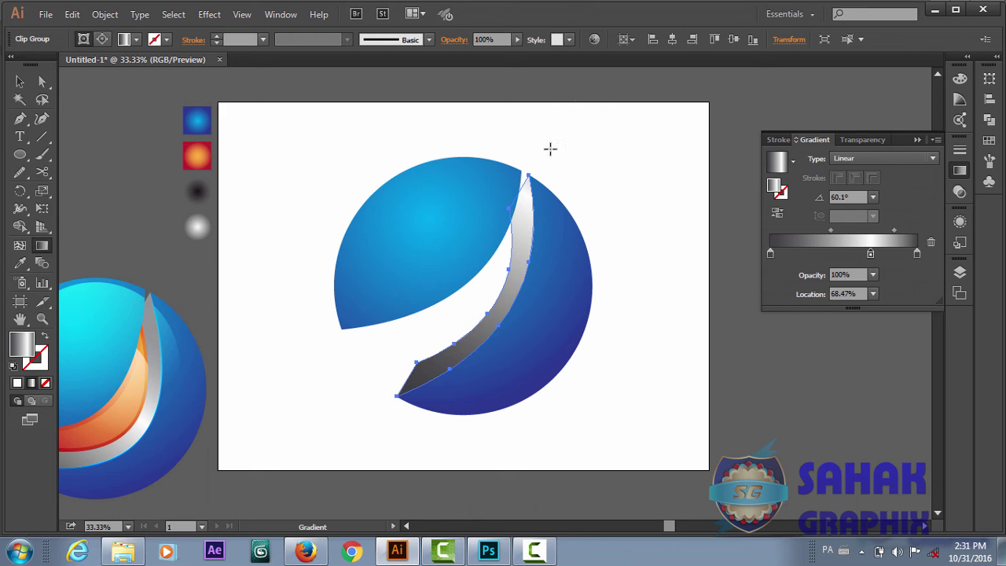
pyautogui.moveTo(550, 150); pyautogui.dragTo(401, 420)
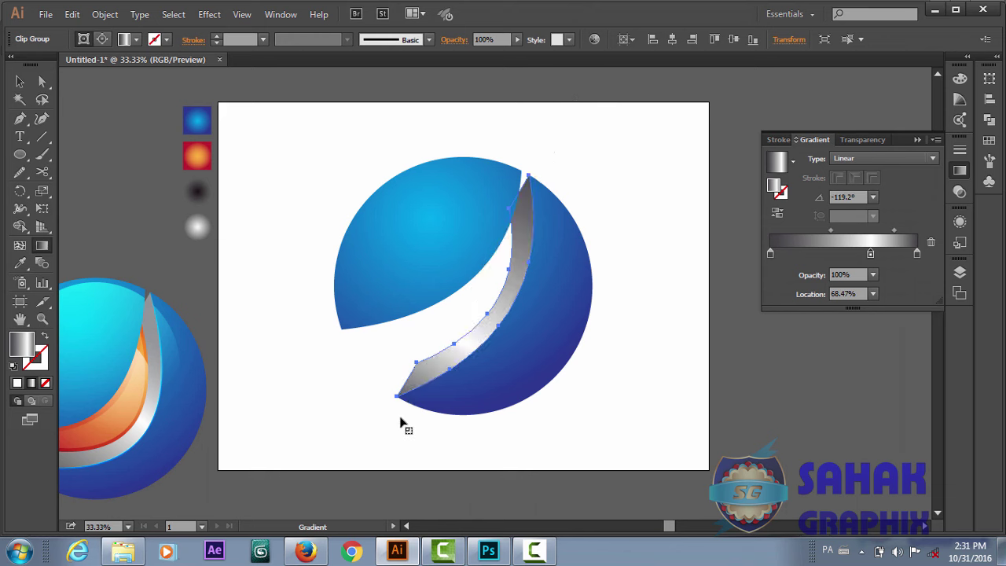
# Step: Give the swoosh gradient's middle stop a mid grey swatch
pyautogui.press('v')
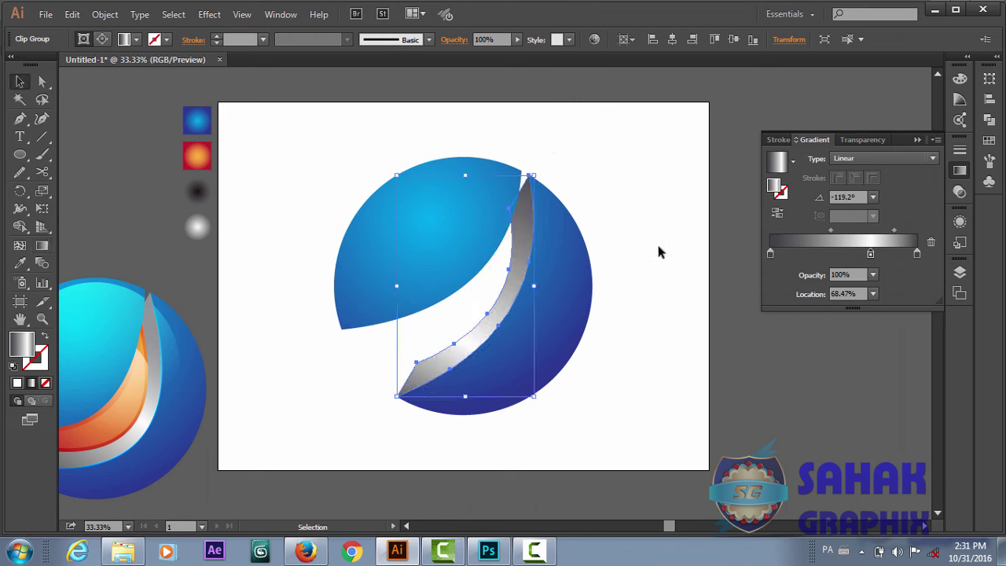
pyautogui.click(658, 252)
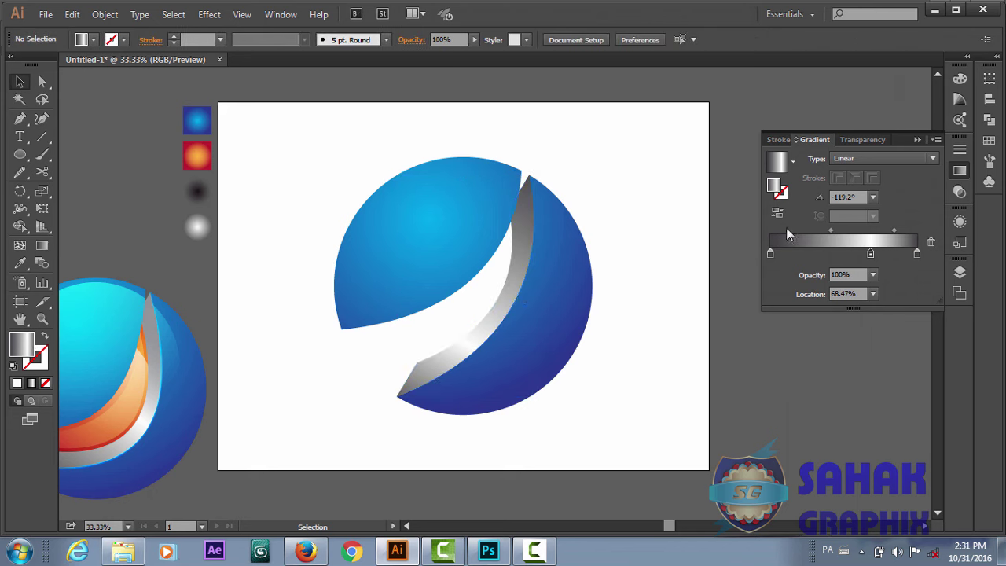
pyautogui.doubleClick(870, 254)
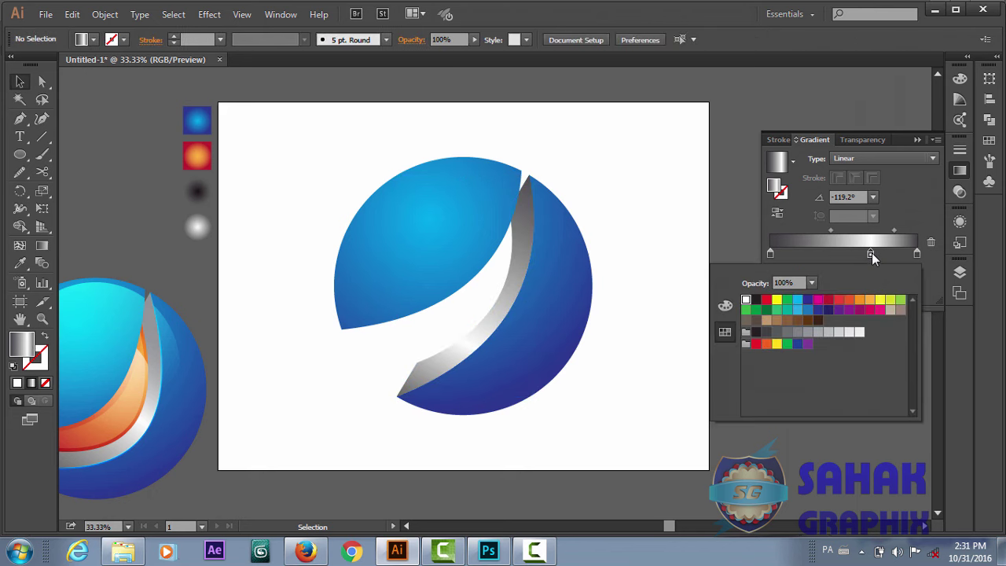
pyautogui.click(817, 332)
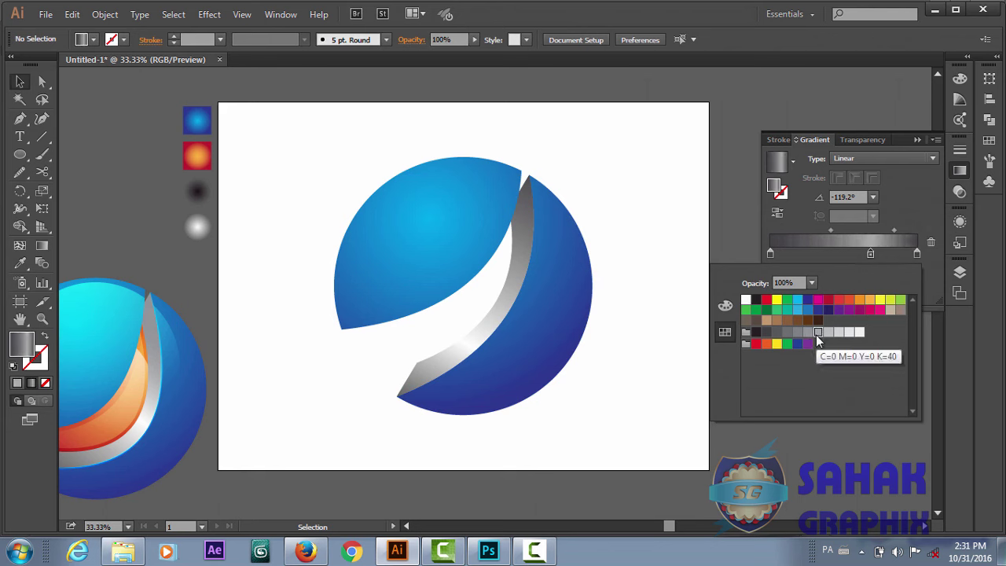
# Step: Darken the middle gradient stop to a deeper grey and move it to 47.29%
pyautogui.click(503, 324)
pyautogui.click(503, 324)
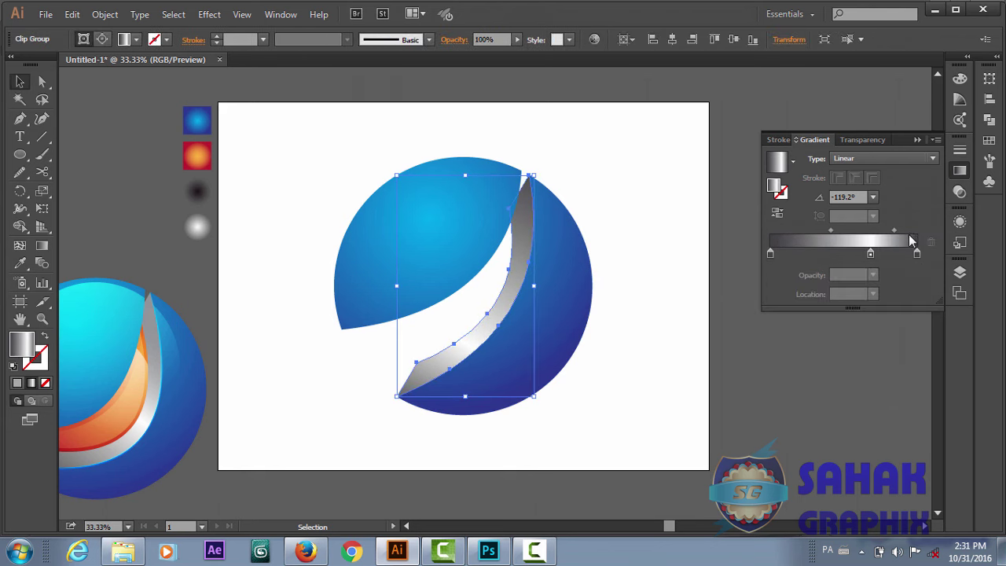
pyautogui.click(871, 253)
pyautogui.doubleClick(871, 254)
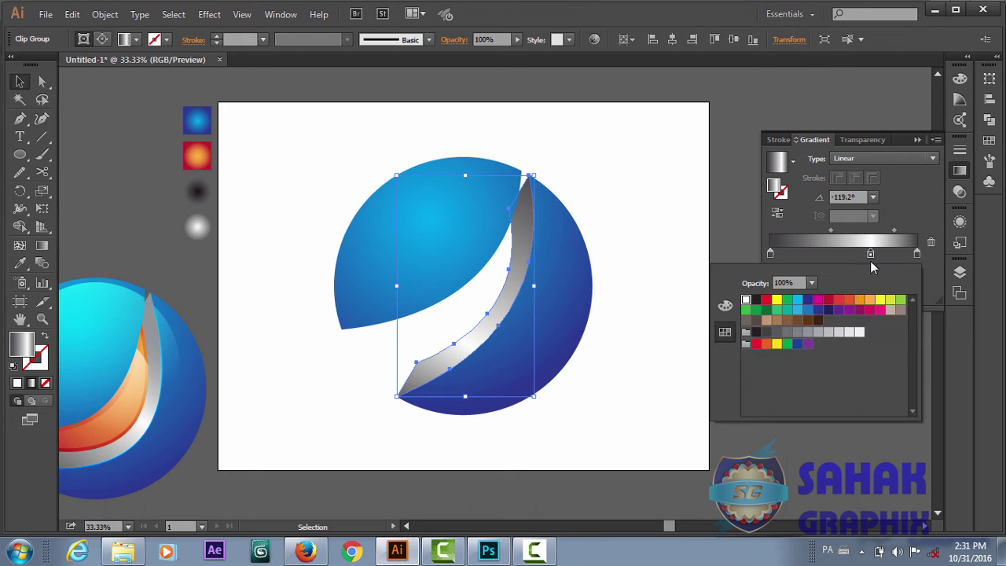
pyautogui.click(817, 338)
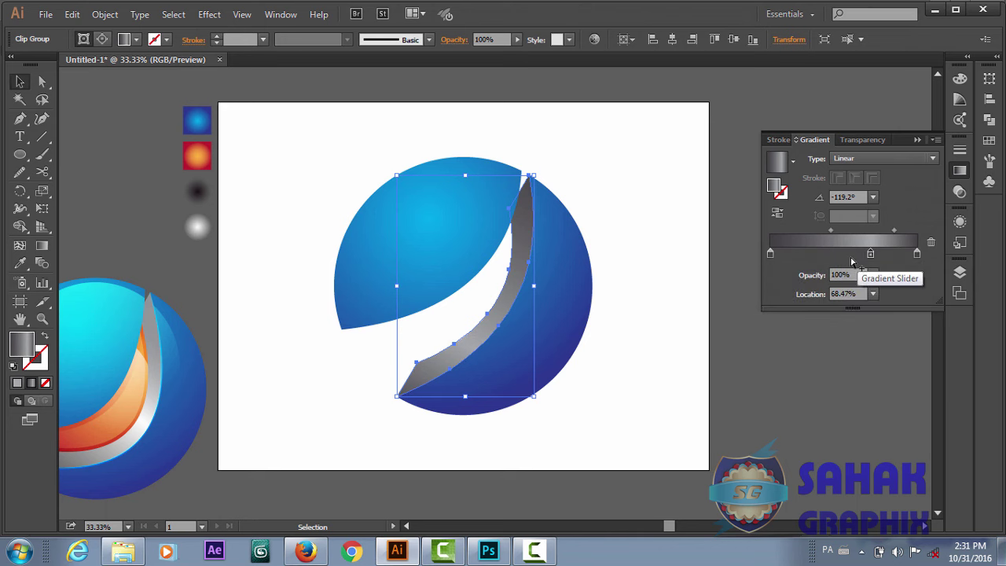
pyautogui.moveTo(871, 254); pyautogui.dragTo(839, 259)
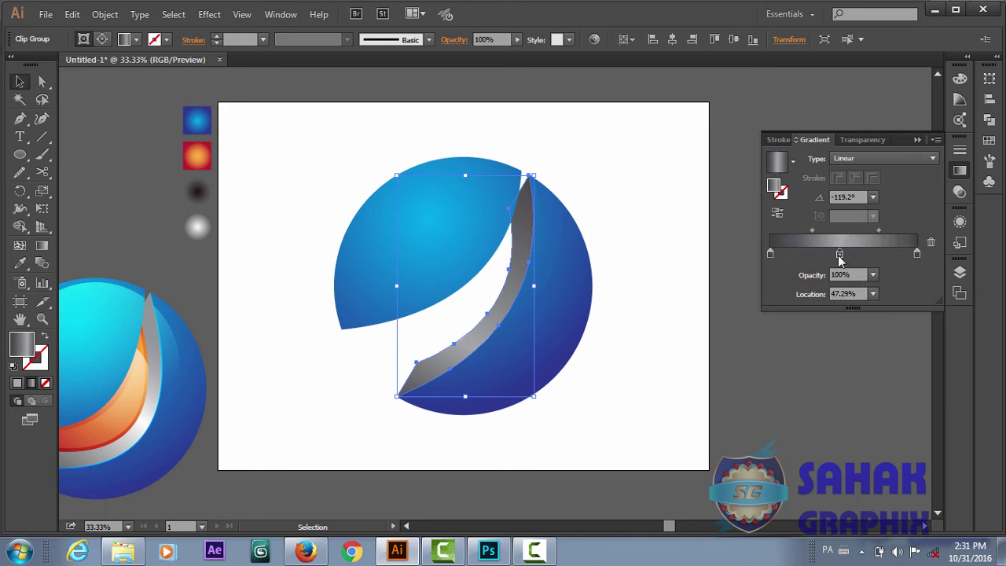
pyautogui.click(629, 357)
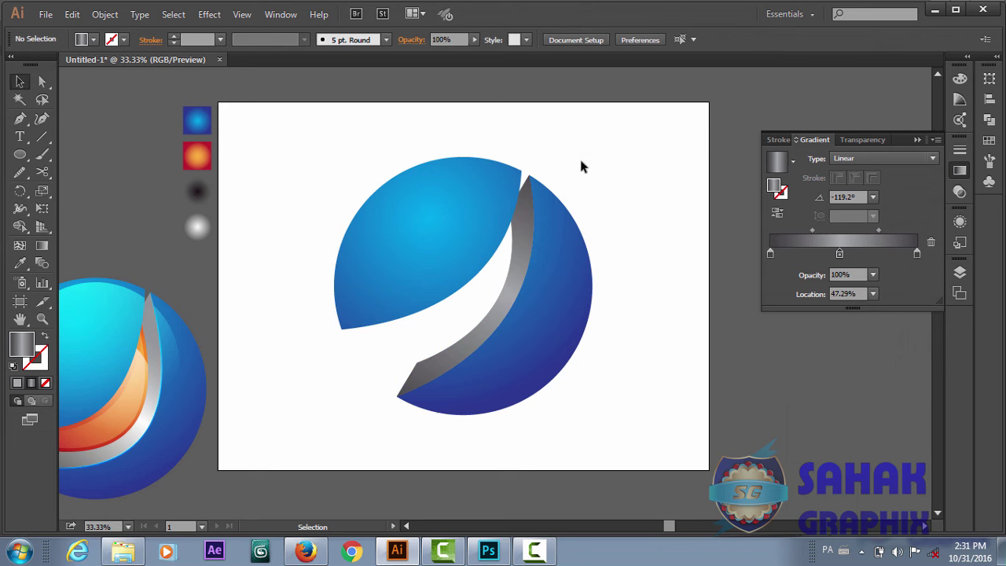
pyautogui.moveTo(582, 162); pyautogui.dragTo(312, 415)
pyautogui.press('a')
pyautogui.press('v')
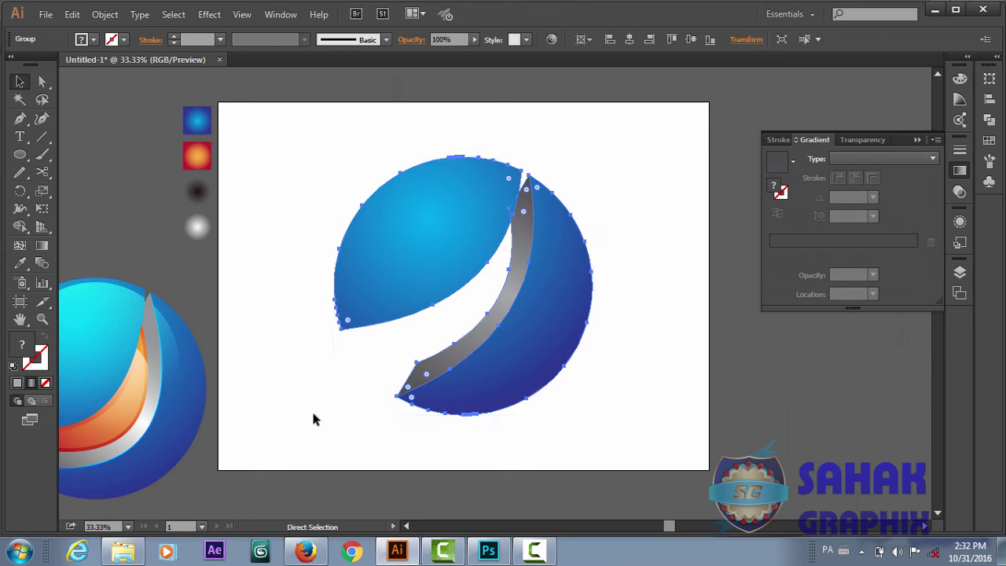
pyautogui.click(626, 45)
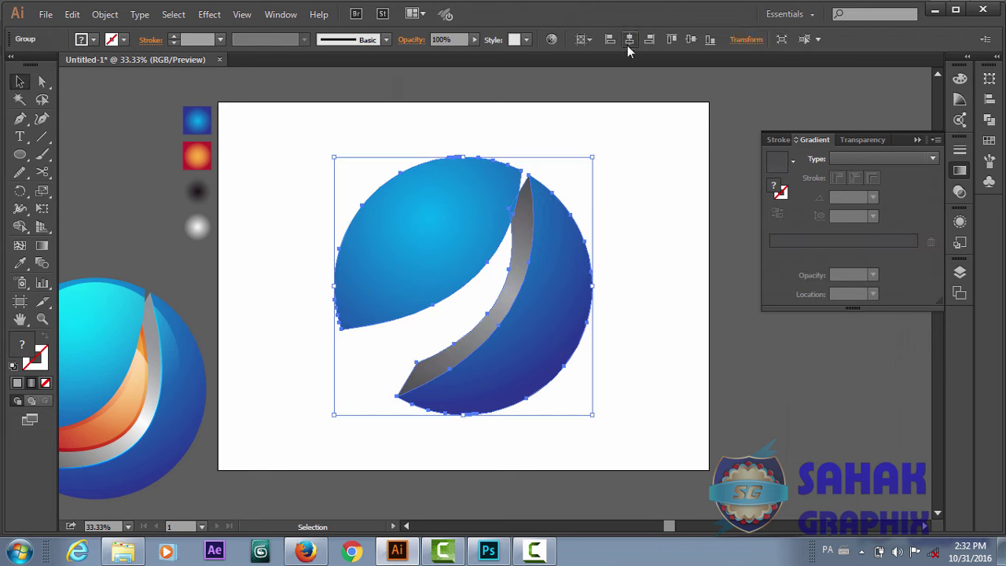
pyautogui.click(690, 41)
pyautogui.click(19, 154)
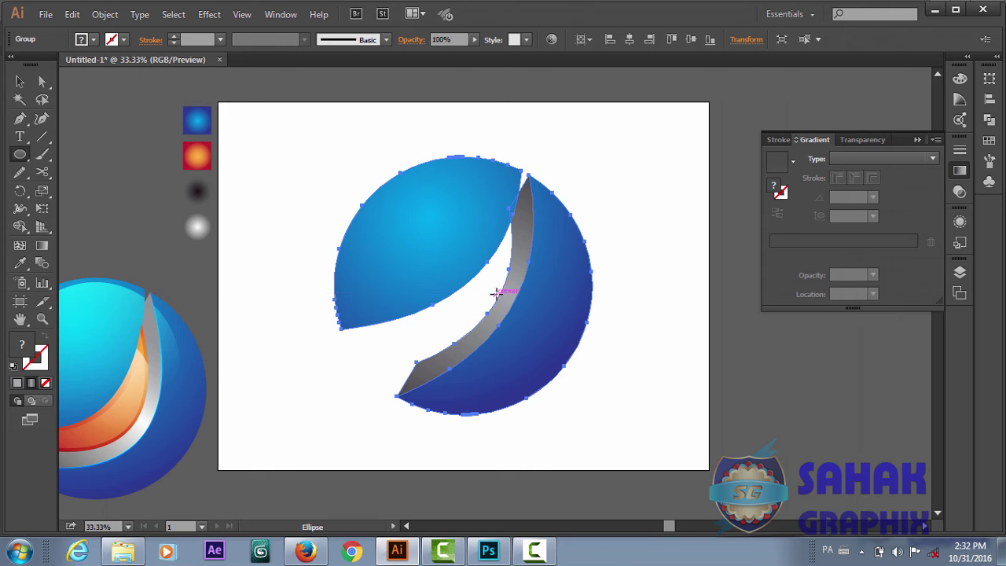
# Step: Draw a circle over the sphere's centre and send it to the back
pyautogui.moveTo(496, 293)
pyautogui.mouseDown()
pyautogui.moveTo(531, 356)
pyautogui.moveTo(585, 413)
pyautogui.moveTo(558, 401)
pyautogui.mouseUp()
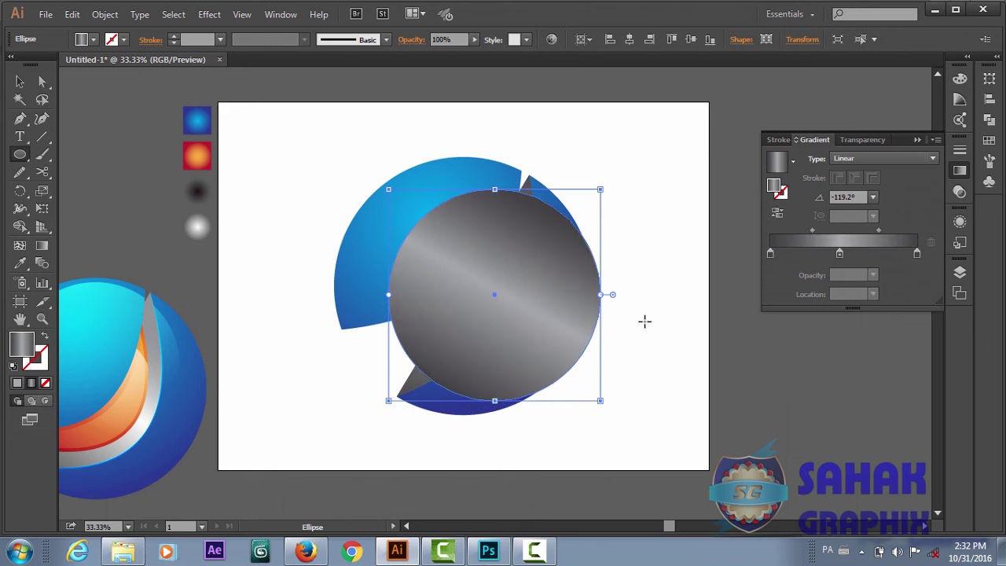
pyautogui.press('v')
pyautogui.rightClick(557, 321)
pyautogui.moveTo(620, 262)
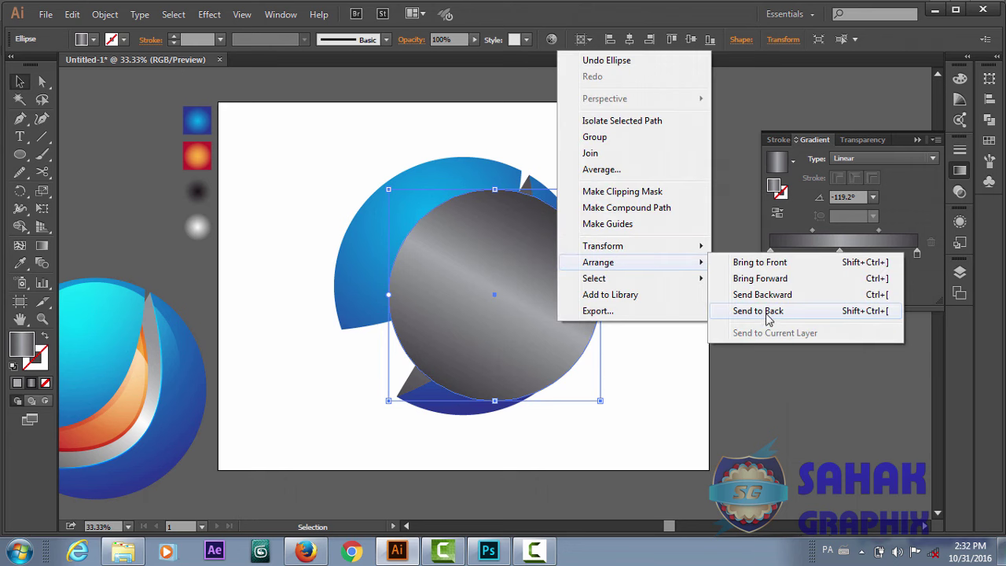
pyautogui.click(766, 311)
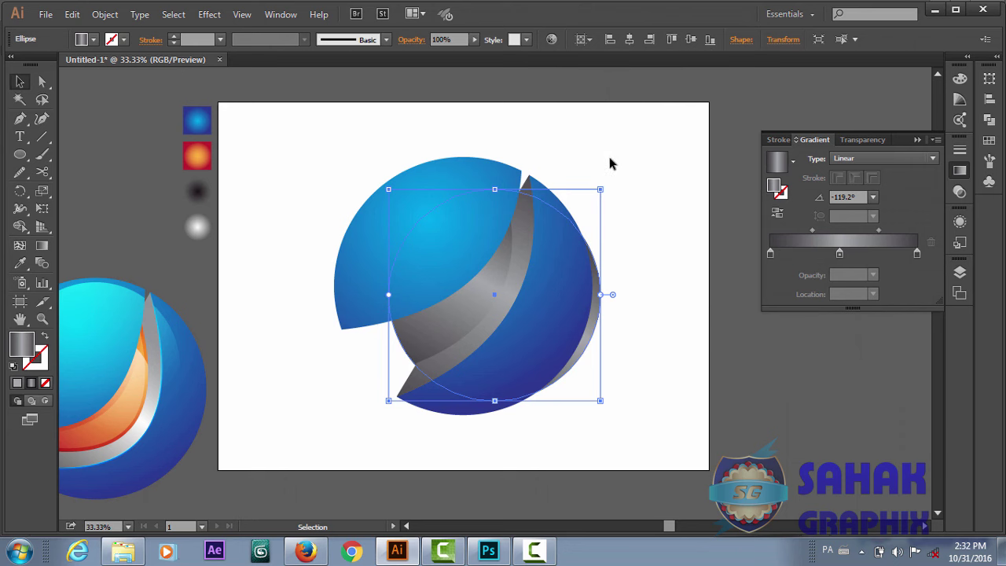
# Step: Centre the circle with the whole logo horizontally and vertically, undoing an accidental scale
pyautogui.moveTo(610, 162); pyautogui.dragTo(292, 447)
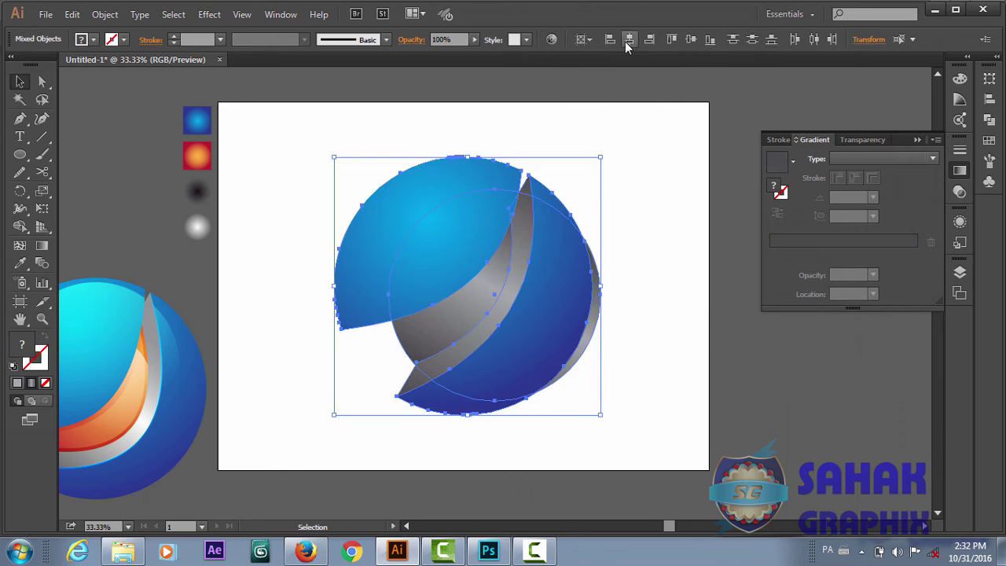
pyautogui.click(691, 39)
pyautogui.click(697, 43)
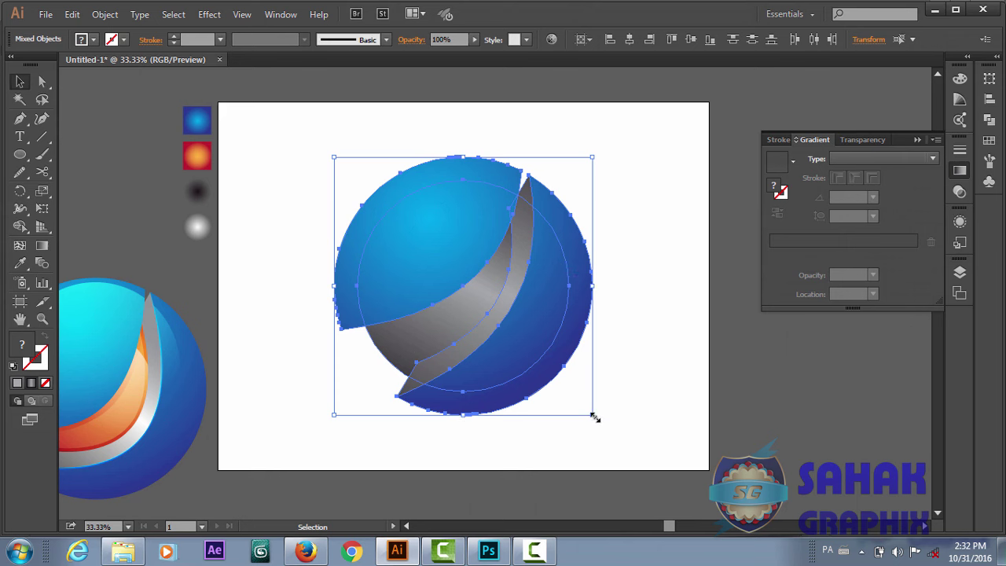
pyautogui.moveTo(593, 415); pyautogui.dragTo(587, 411)
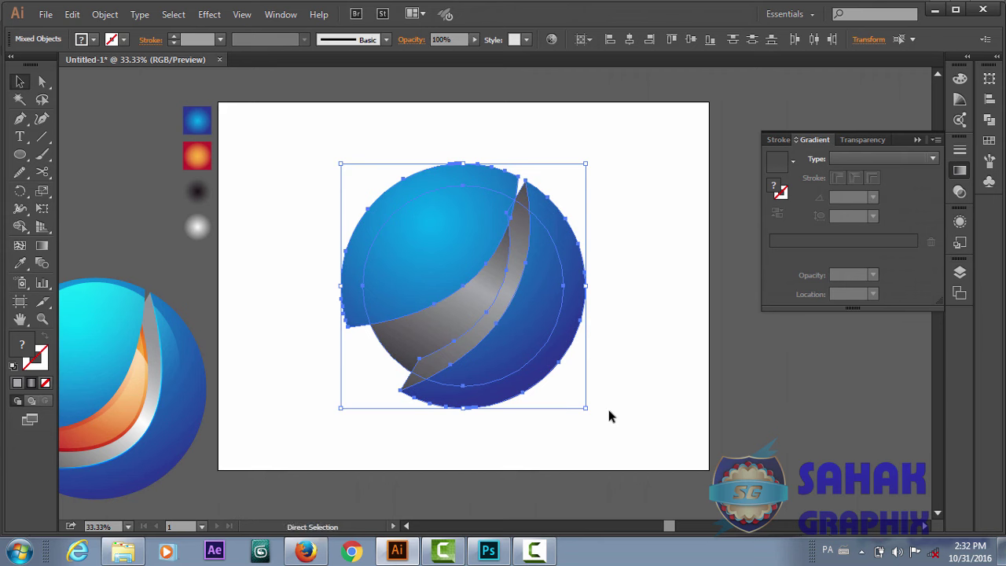
pyautogui.hotkey('ctrl', 'z')
# Step: Select only the grey gradient circle and scale it proportionally around its centre
pyautogui.hotkey('ctrl', 'shift', 'a')
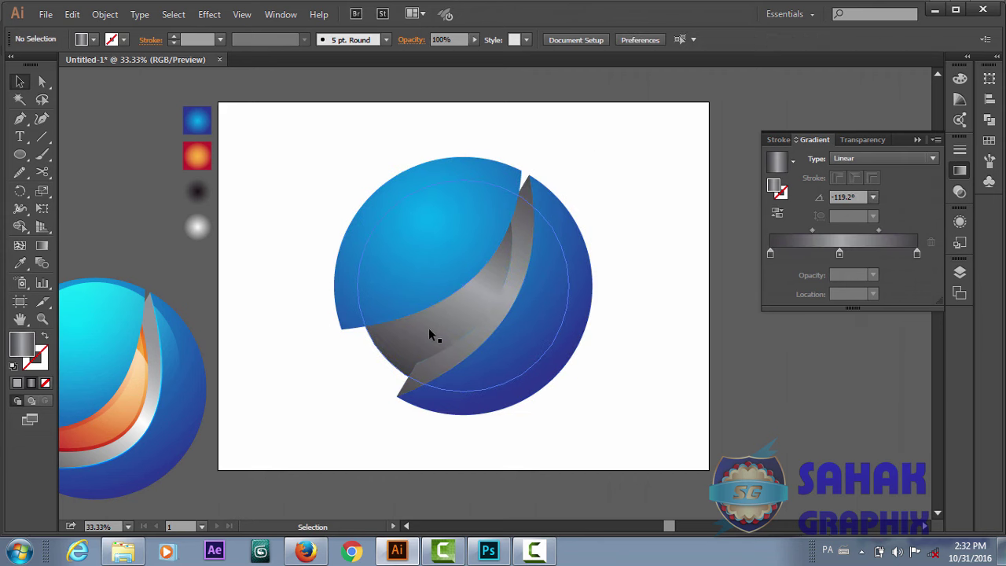
pyautogui.click(428, 328)
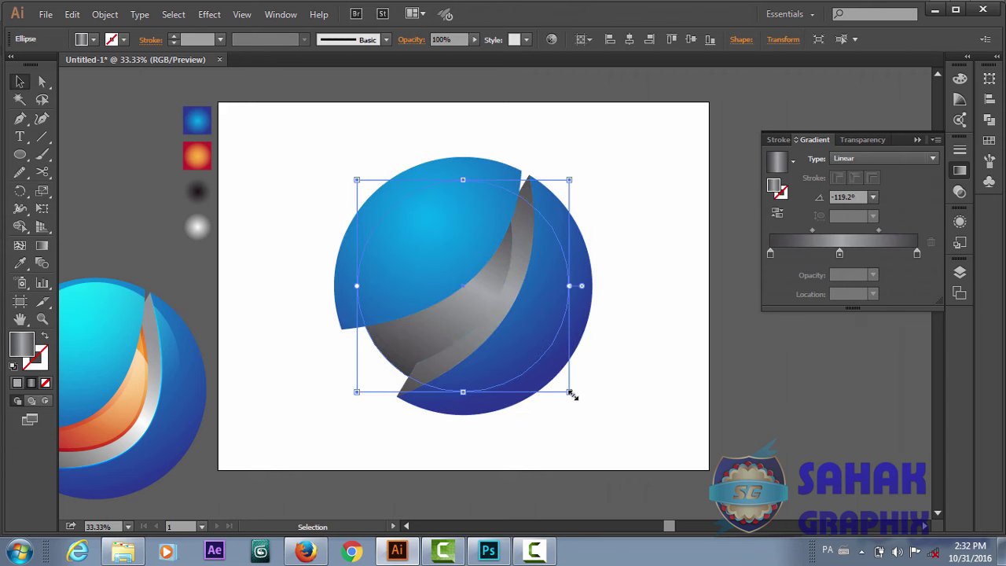
pyautogui.press('shift')
pyautogui.moveTo(572, 395); pyautogui.dragTo(554, 385)
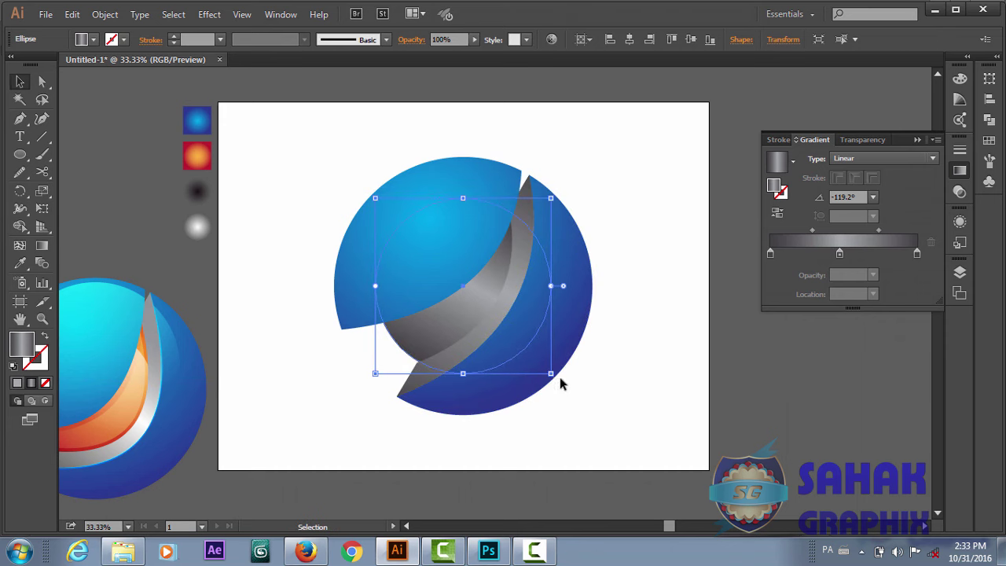
# Step: Zoom in to fine-tune the grey circle to 730.64 px square, then zoom back out
pyautogui.hotkey('ctrl', '=')
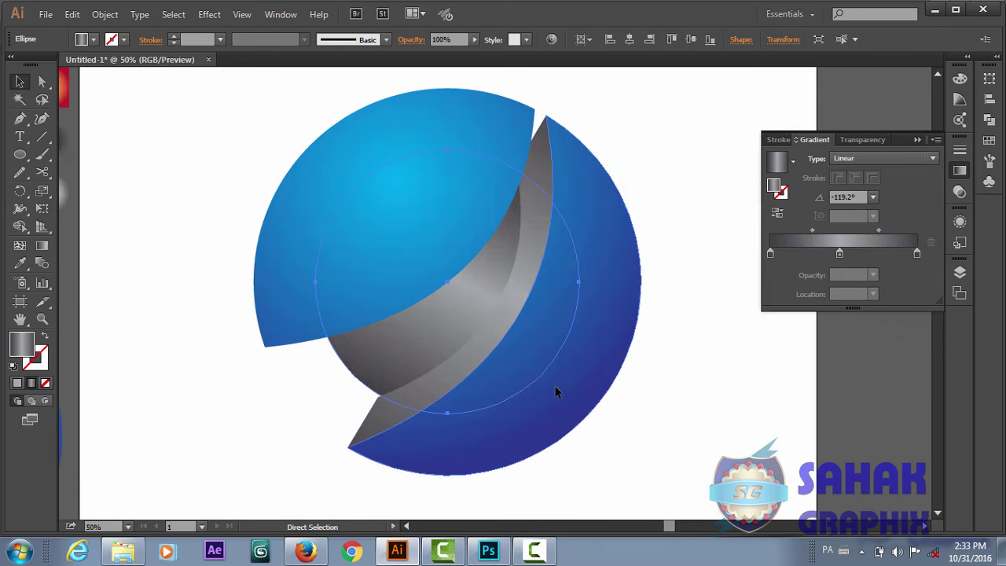
pyautogui.hotkey('ctrl', '=')
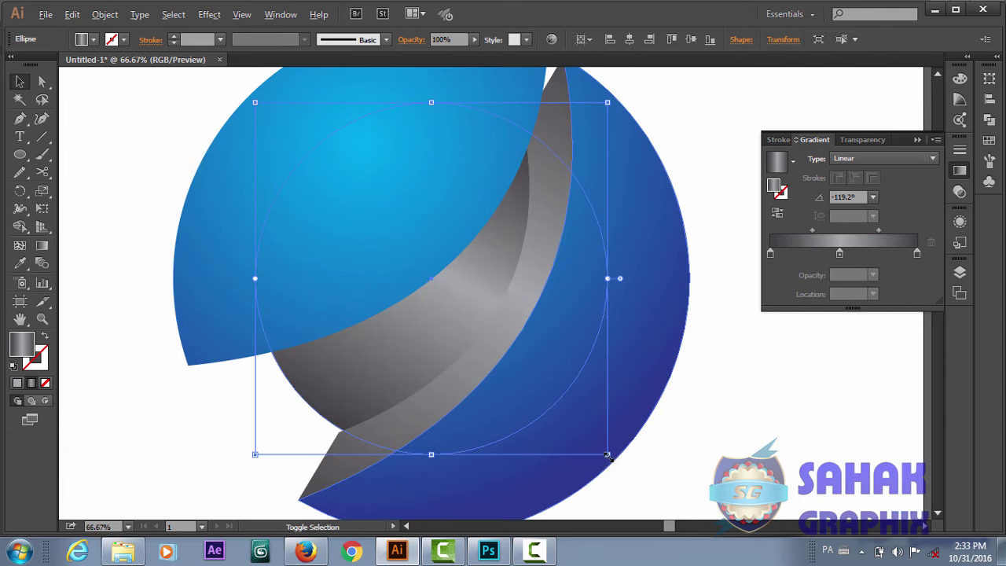
pyautogui.moveTo(607, 456); pyautogui.dragTo(613, 460)
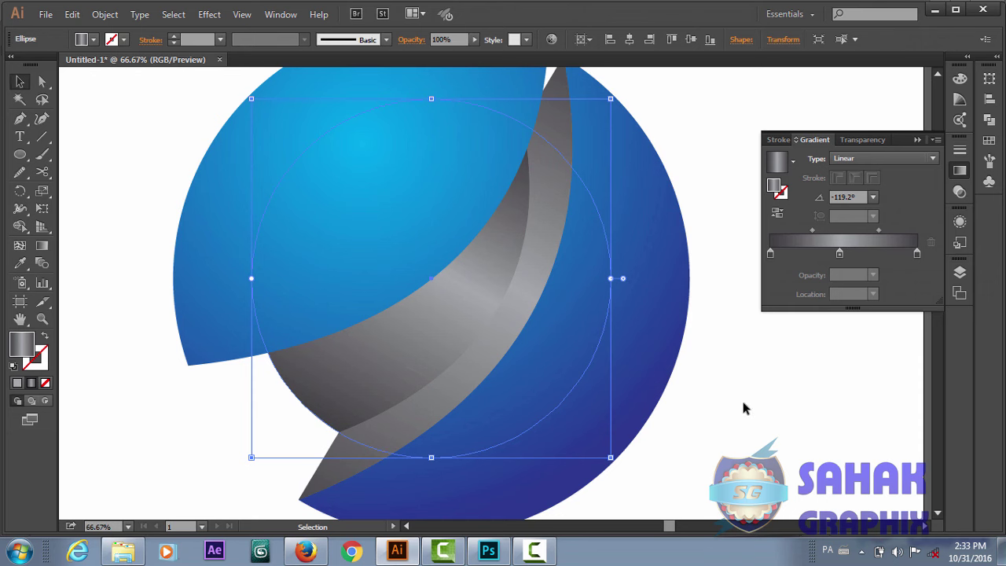
pyautogui.press('a')
pyautogui.hotkey('ctrl', '-')
pyautogui.press('v')
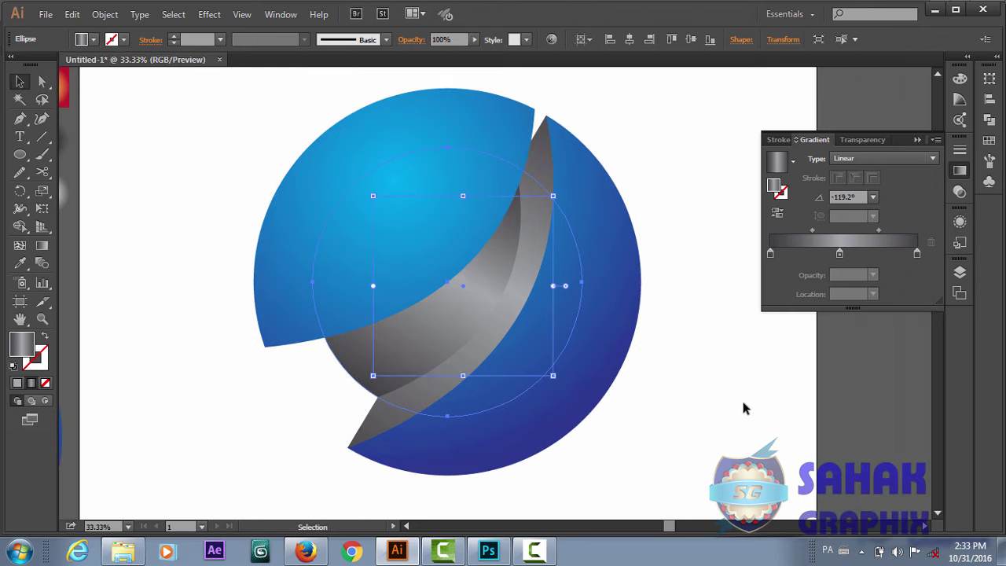
pyautogui.hotkey('ctrl', '-')
# Step: Apply the orange-red radial gradient to the circle and angle it to -104.8°
pyautogui.press('i')
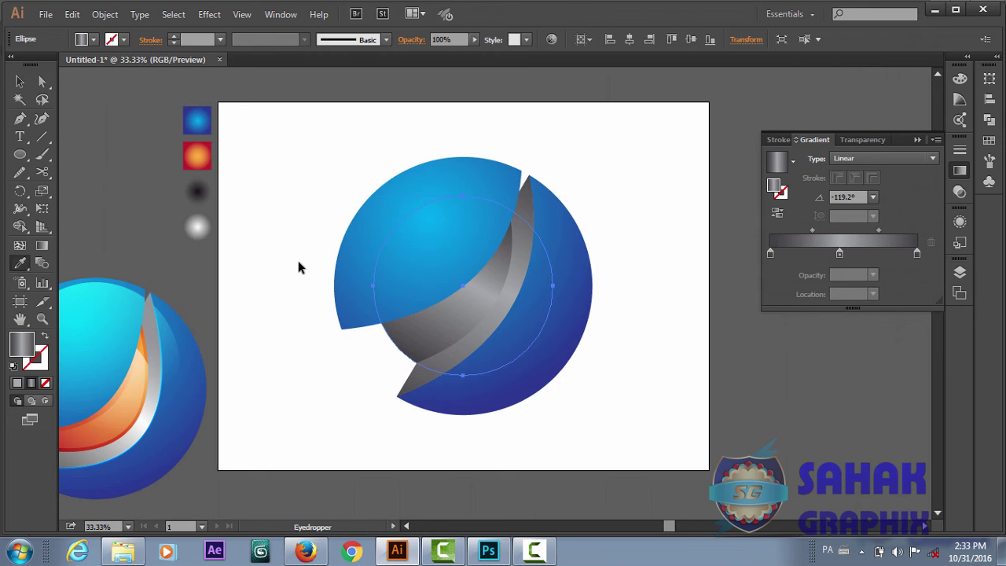
pyautogui.click(200, 151)
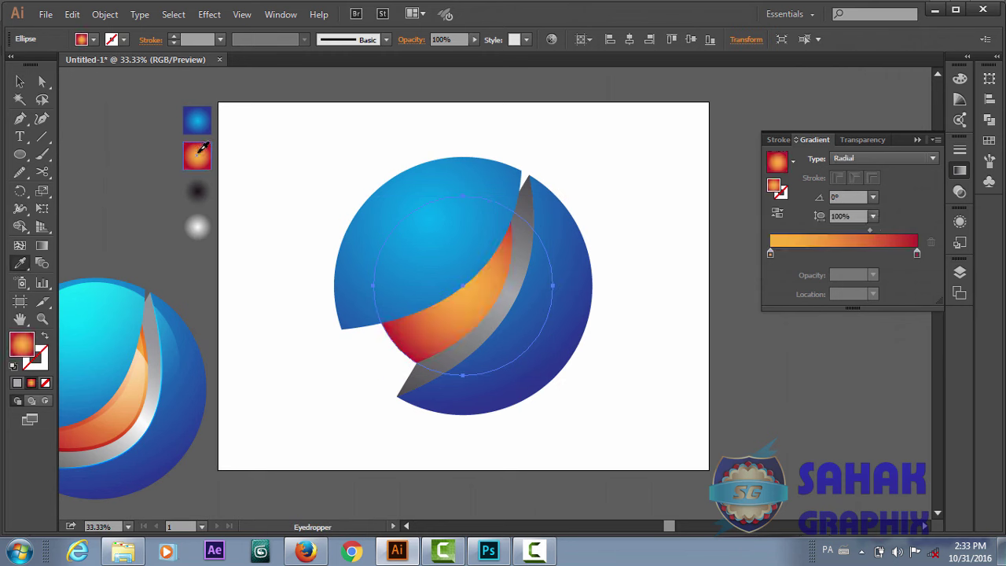
pyautogui.press('g')
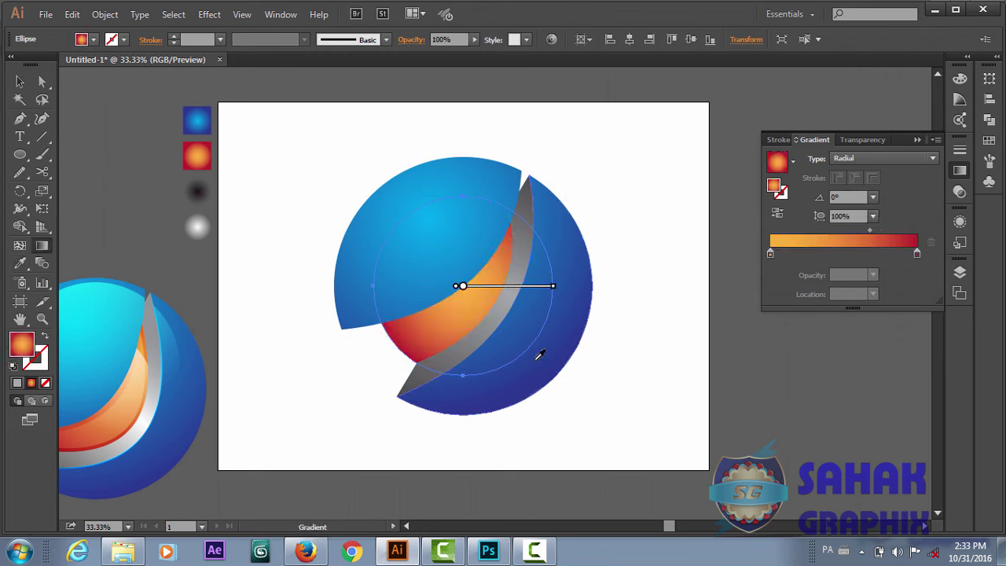
pyautogui.moveTo(469, 257); pyautogui.dragTo(474, 364)
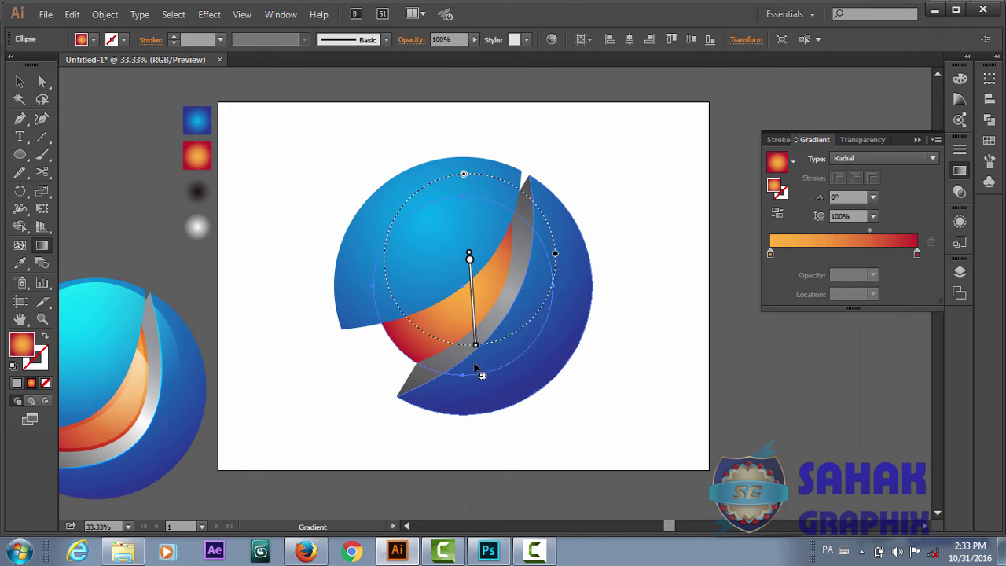
pyautogui.moveTo(491, 286); pyautogui.dragTo(453, 361)
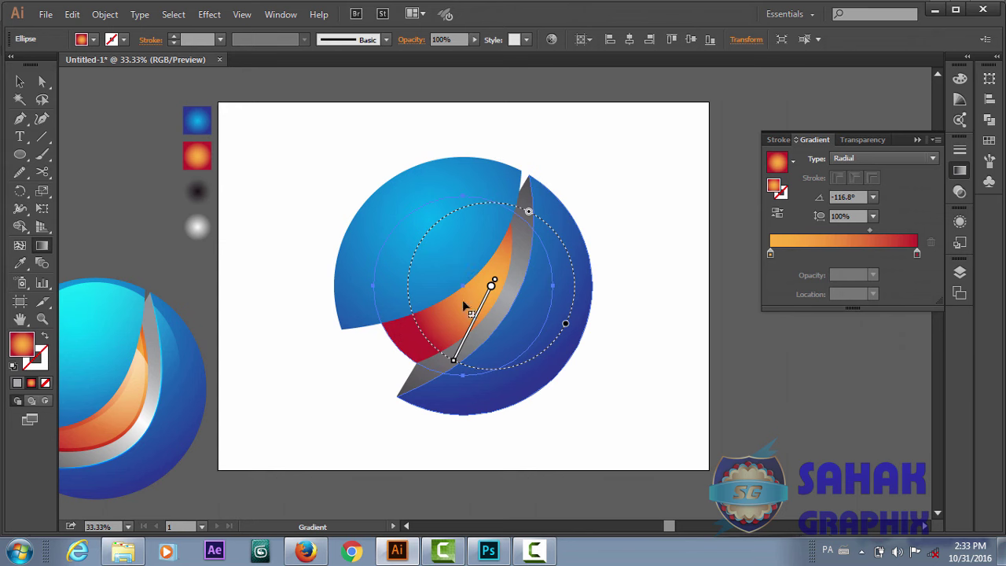
pyautogui.moveTo(471, 258); pyautogui.dragTo(445, 361)
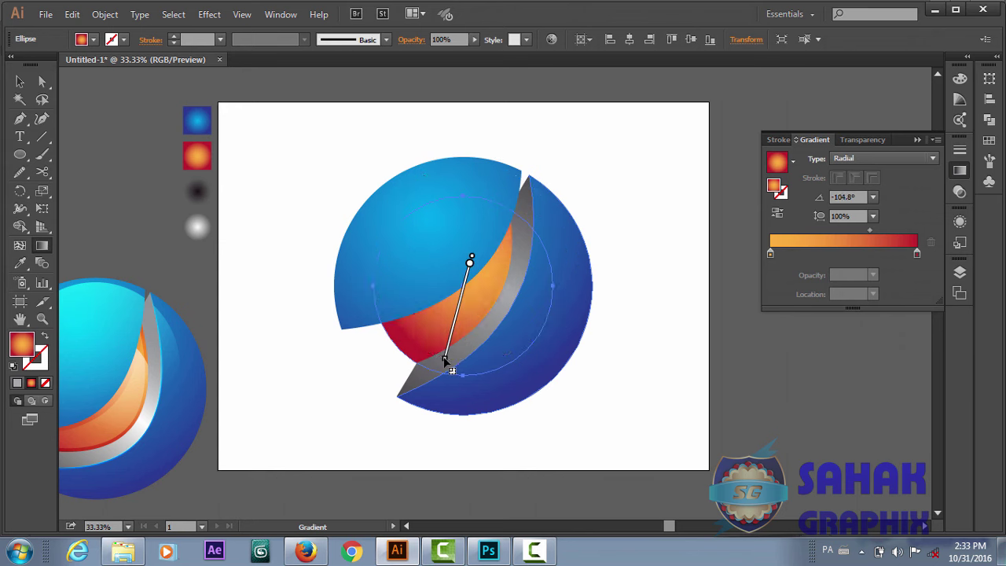
# Step: Reselect the core ellipse and copy it for pasting in place on top
pyautogui.press('v')
pyautogui.click(664, 344)
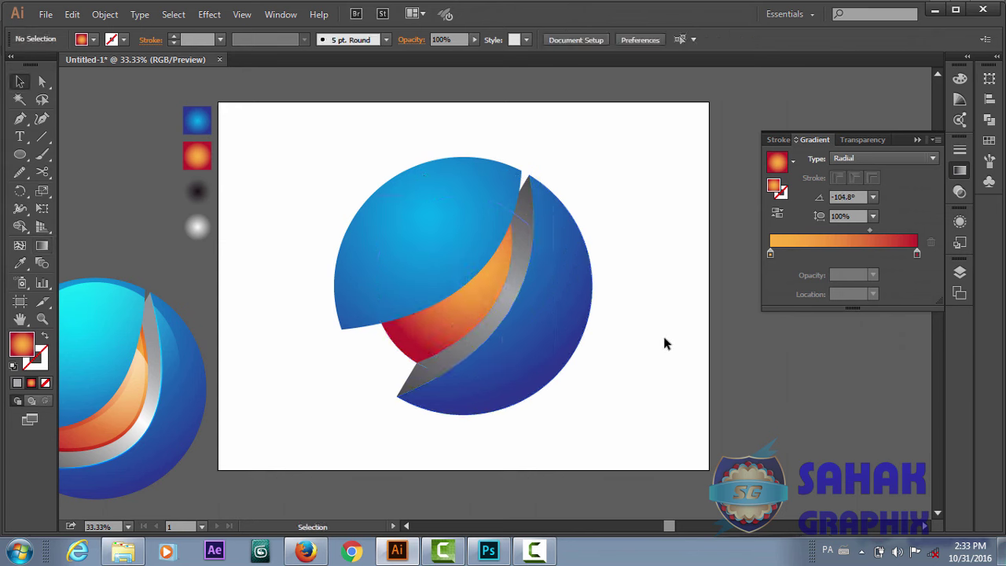
pyautogui.click(474, 317)
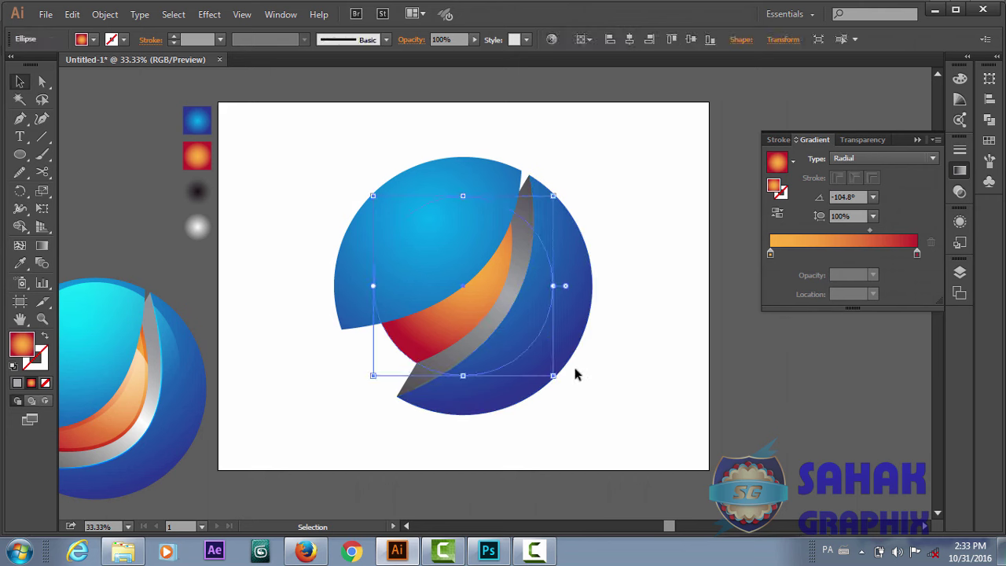
pyautogui.press('ctrl')
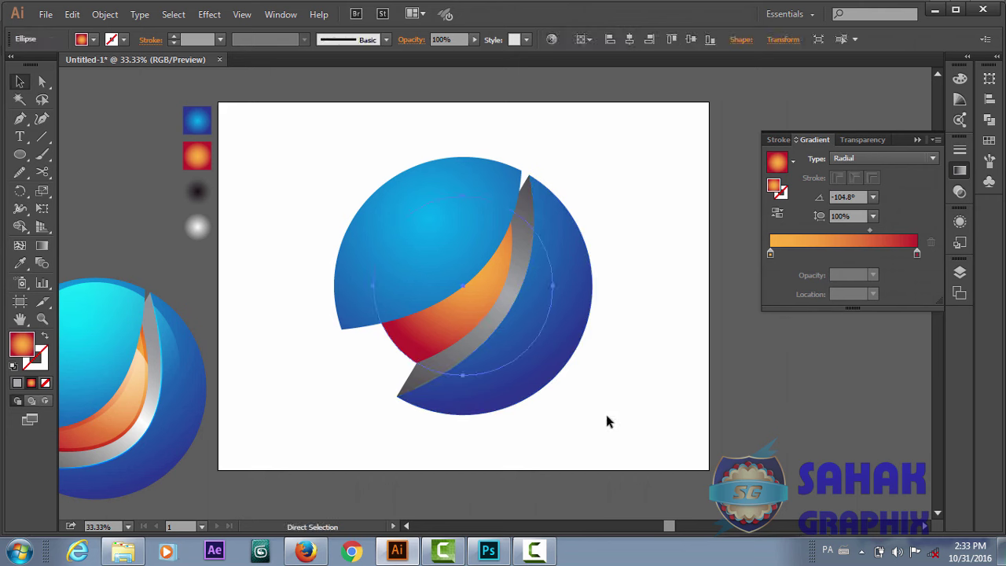
pyautogui.press('ctrl')
pyautogui.press('ctrl')
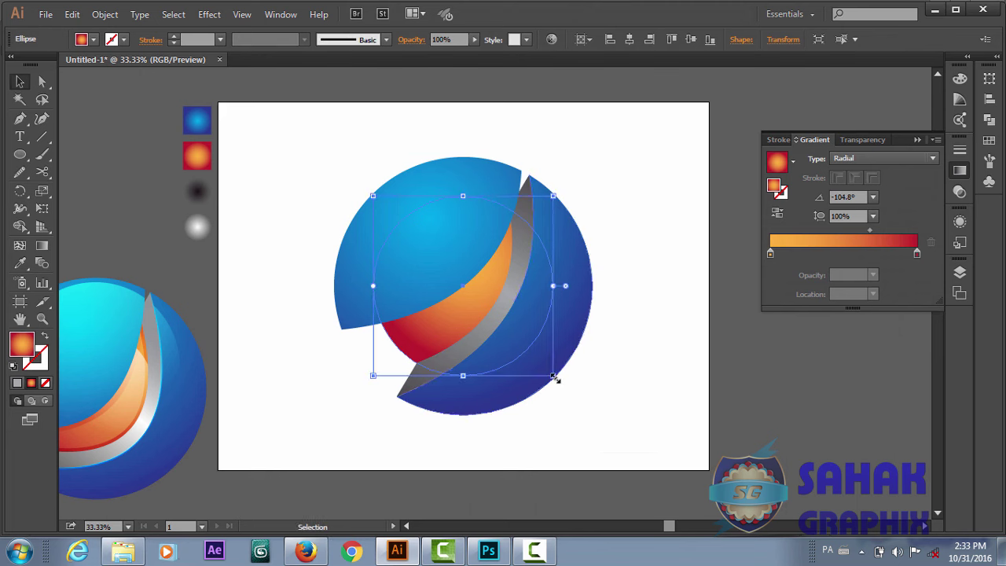
# Step: Shrink the pasted ellipse to about 463 px and give it the white radial gradient
pyautogui.press('shift')
pyautogui.moveTo(554, 377); pyautogui.dragTo(518, 355)
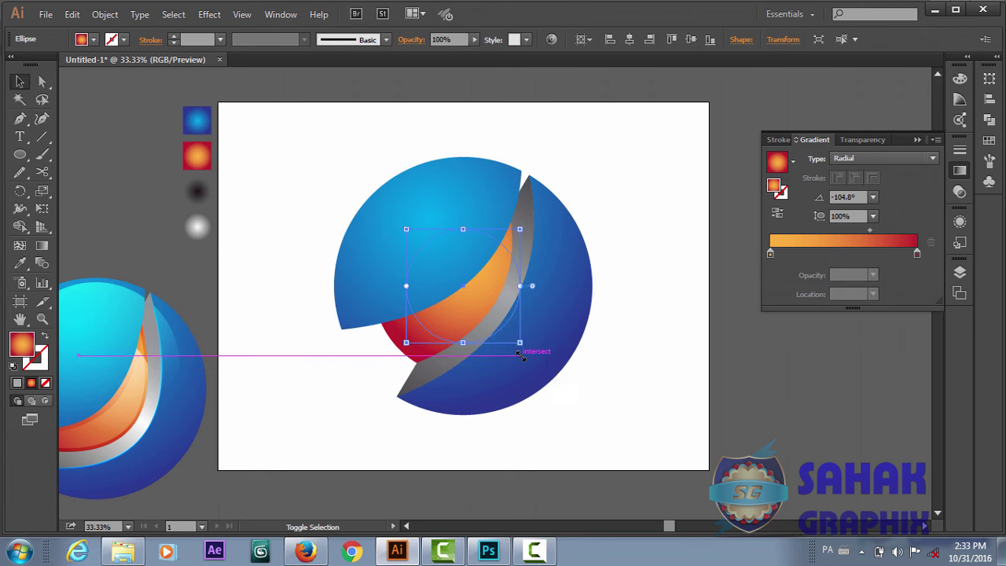
pyautogui.press('i')
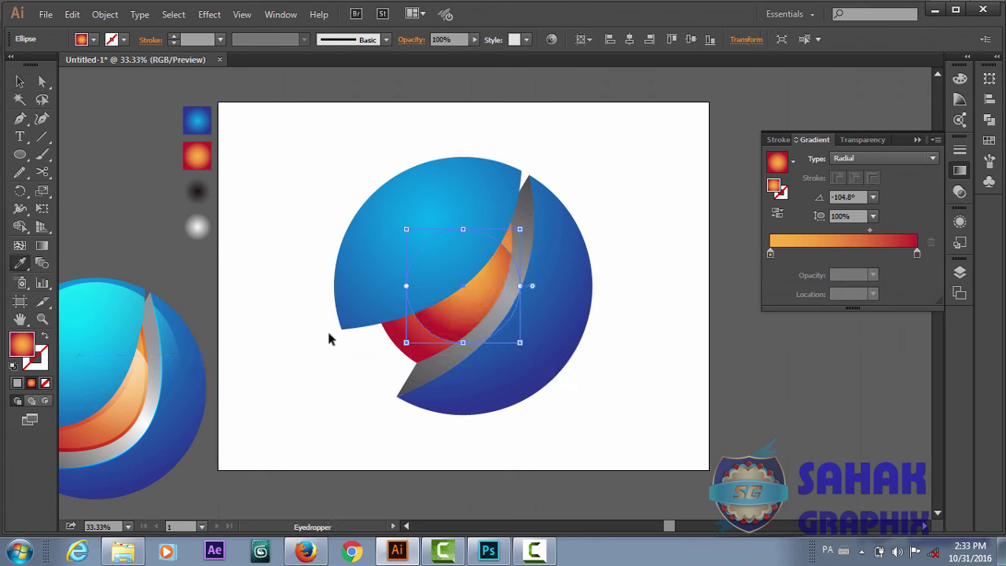
pyautogui.click(203, 222)
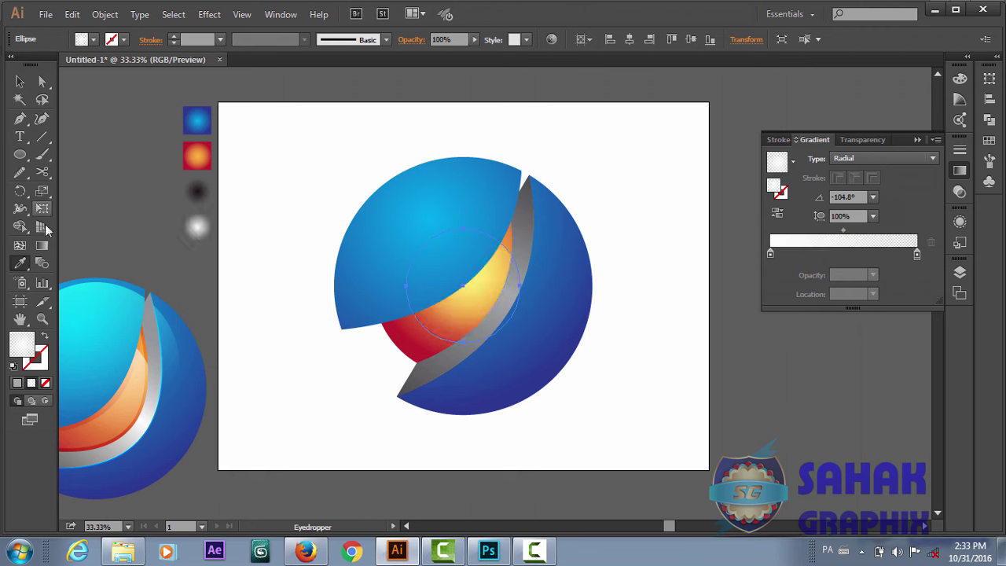
# Step: Reposition the white radial highlight higher up on the core
pyautogui.click(42, 245)
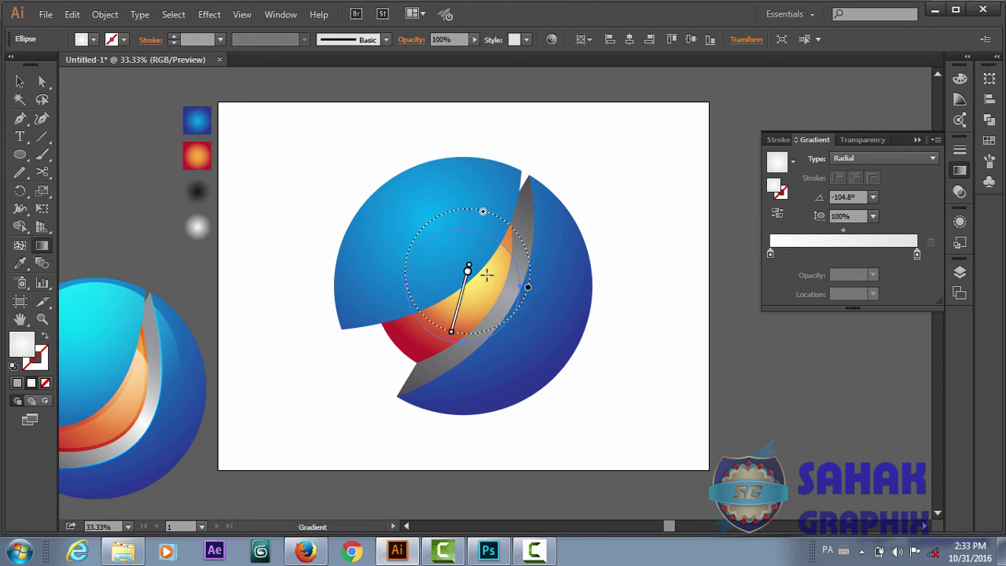
pyautogui.moveTo(464, 287)
pyautogui.mouseDown()
pyautogui.moveTo(477, 273)
pyautogui.moveTo(446, 354)
pyautogui.mouseUp()
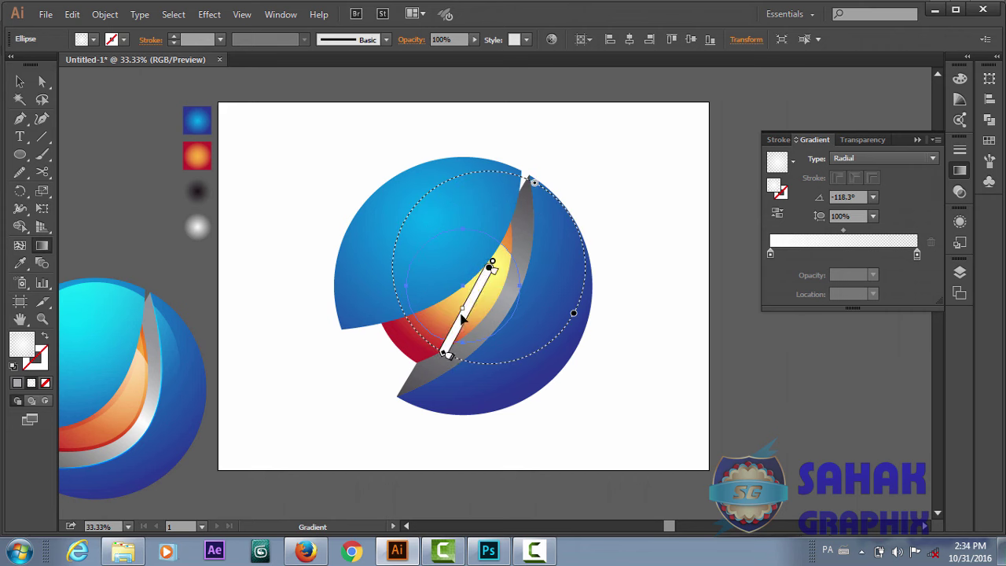
pyautogui.moveTo(462, 319); pyautogui.dragTo(461, 295)
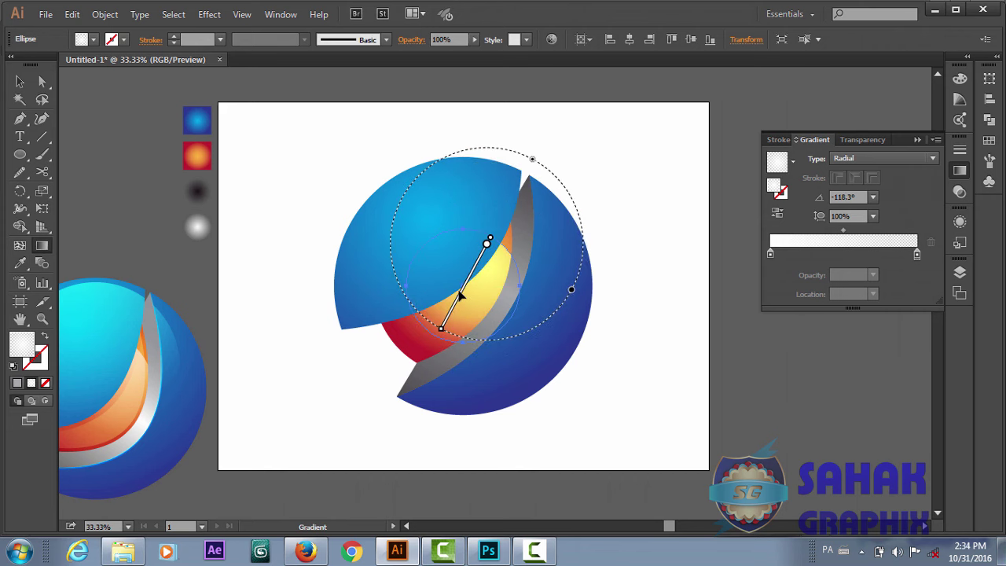
pyautogui.moveTo(461, 292); pyautogui.dragTo(453, 299)
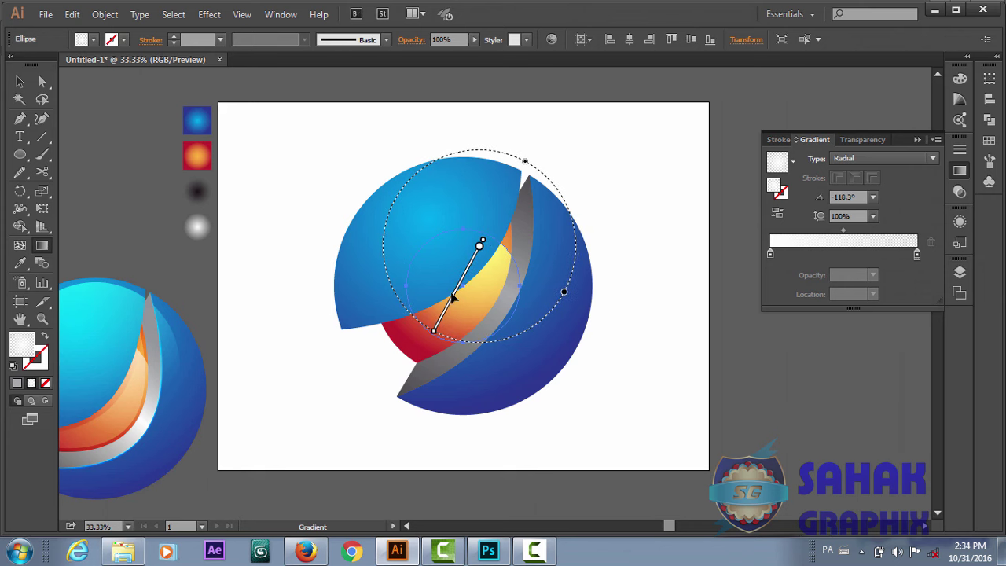
pyautogui.press('v')
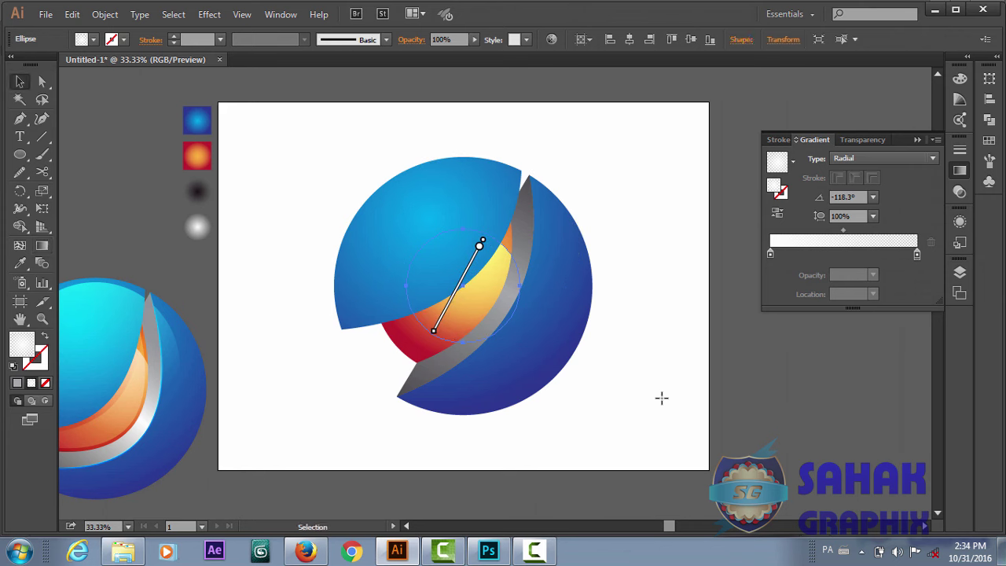
pyautogui.click(661, 402)
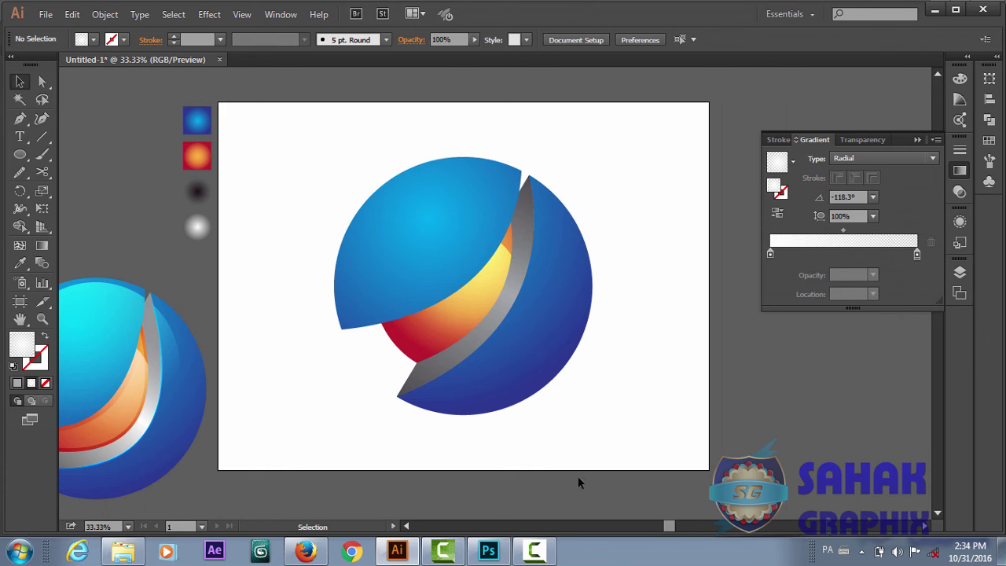
# Step: Widen the white highlight's radial spread and bring up its transparency settings
pyautogui.click(488, 290)
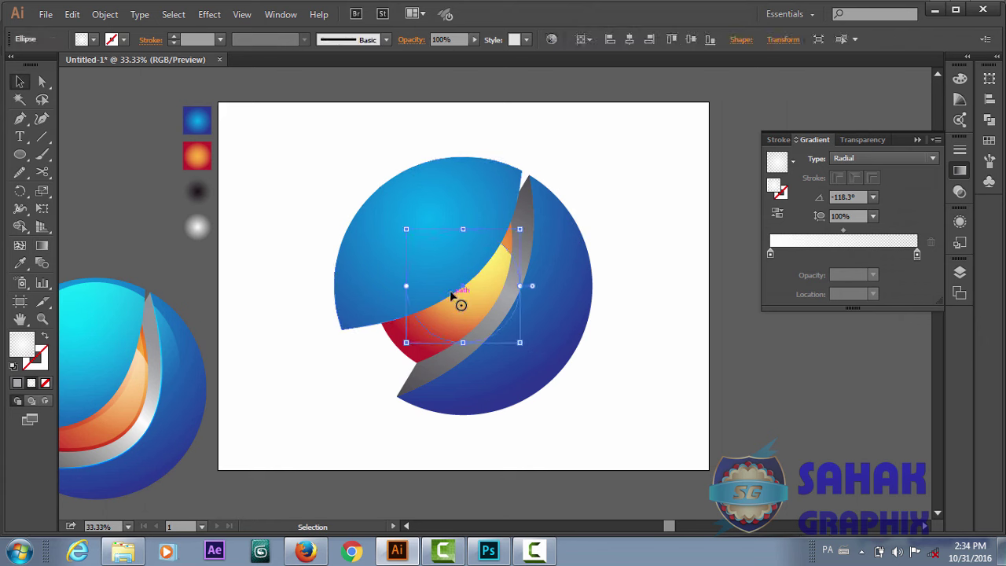
pyautogui.press('g')
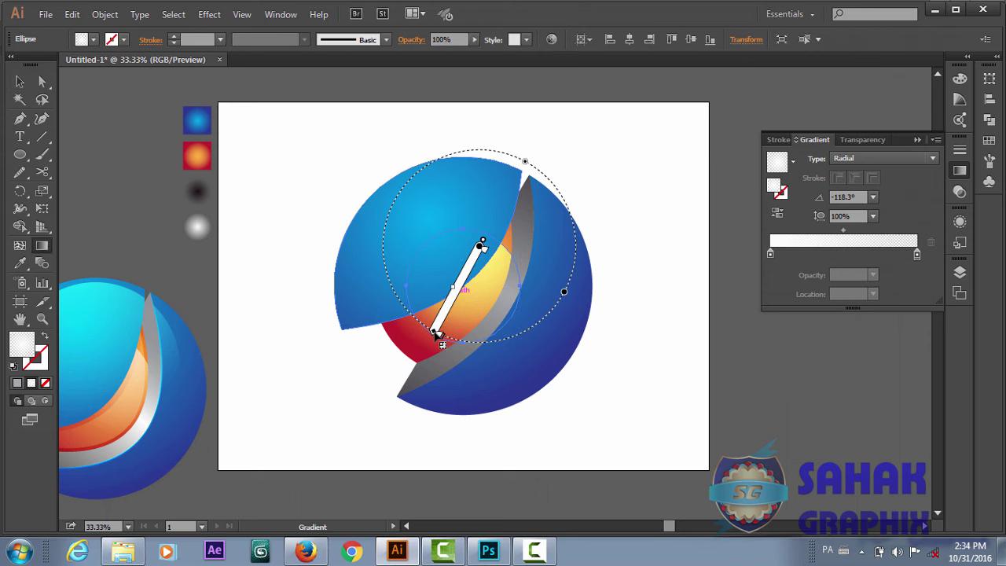
pyautogui.moveTo(438, 334); pyautogui.dragTo(415, 366)
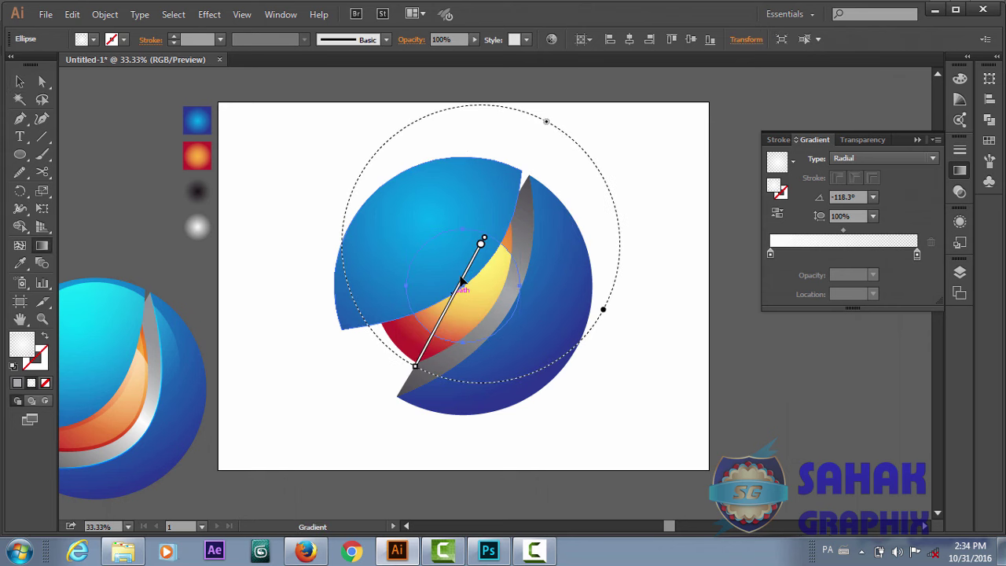
pyautogui.press('v')
pyautogui.click(618, 433)
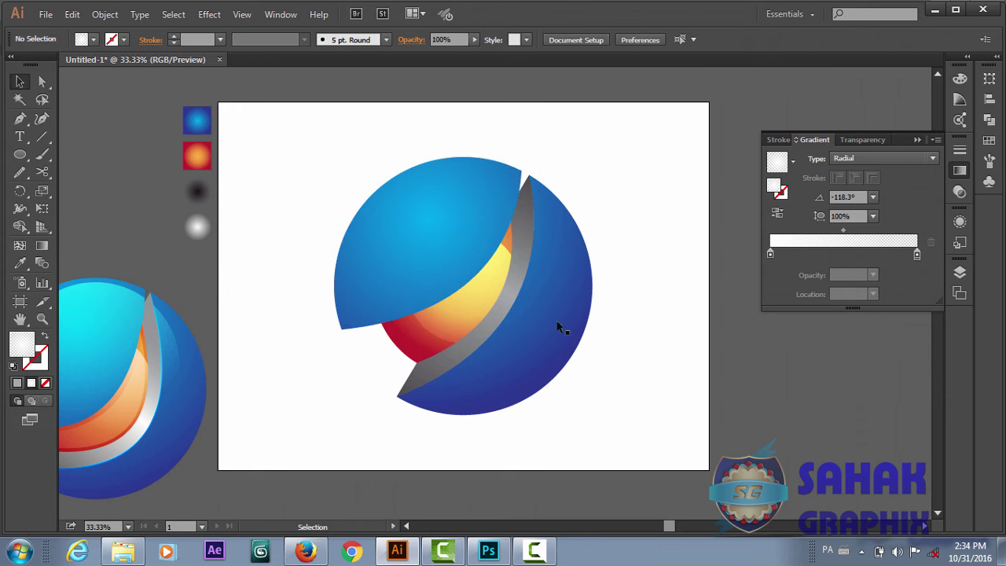
pyautogui.click(488, 301)
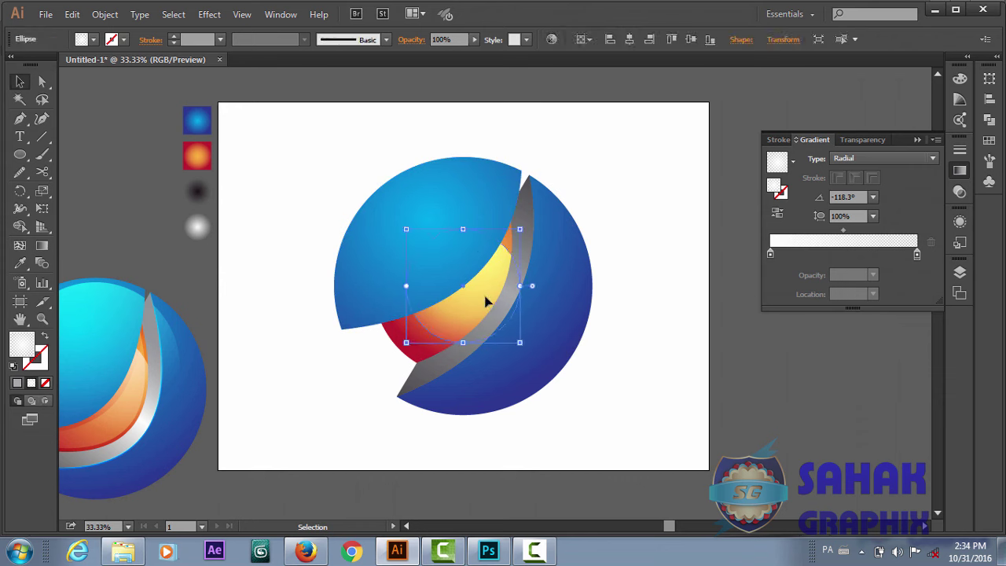
pyautogui.click(960, 192)
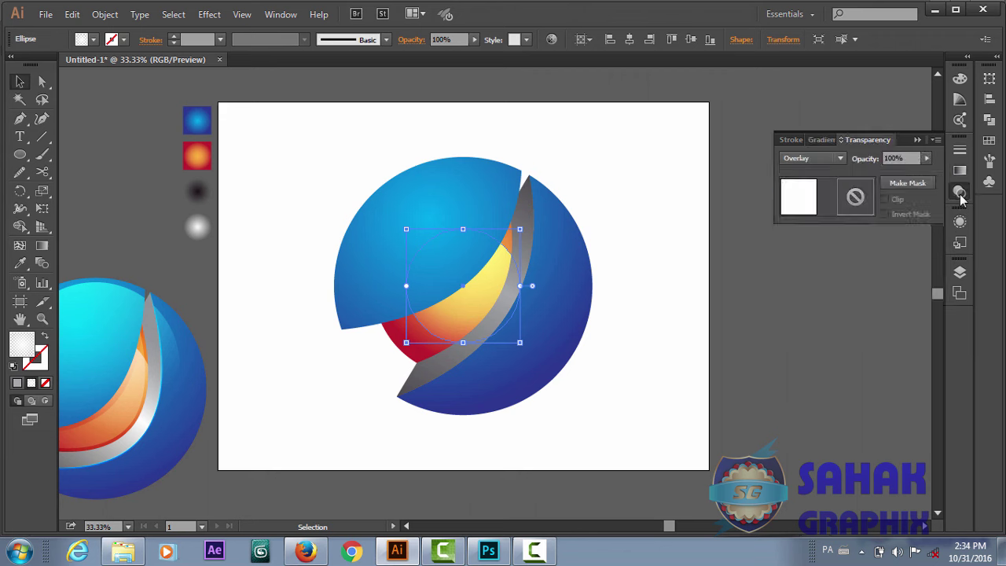
# Step: Keep the highlight ellipse in Overlay blend mode and lower its opacity to 56%
pyautogui.click(840, 160)
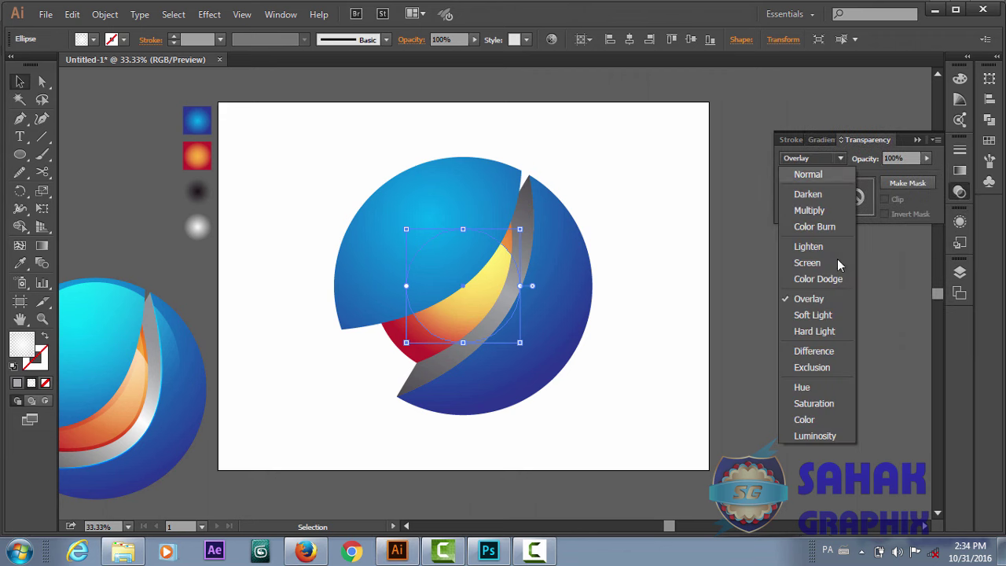
pyautogui.click(820, 307)
pyautogui.click(928, 161)
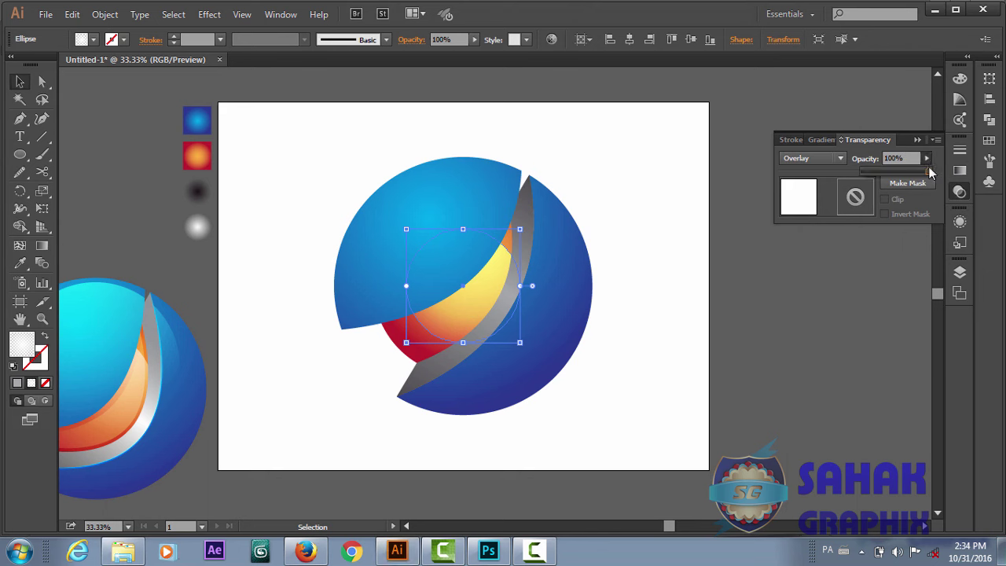
pyautogui.moveTo(935, 172); pyautogui.dragTo(899, 178)
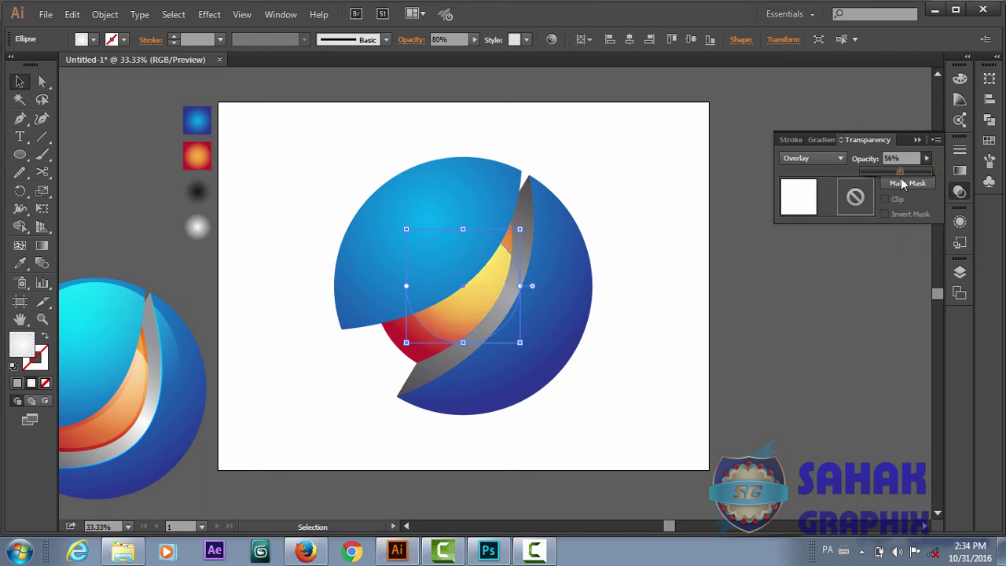
pyautogui.click(631, 370)
pyautogui.click(617, 373)
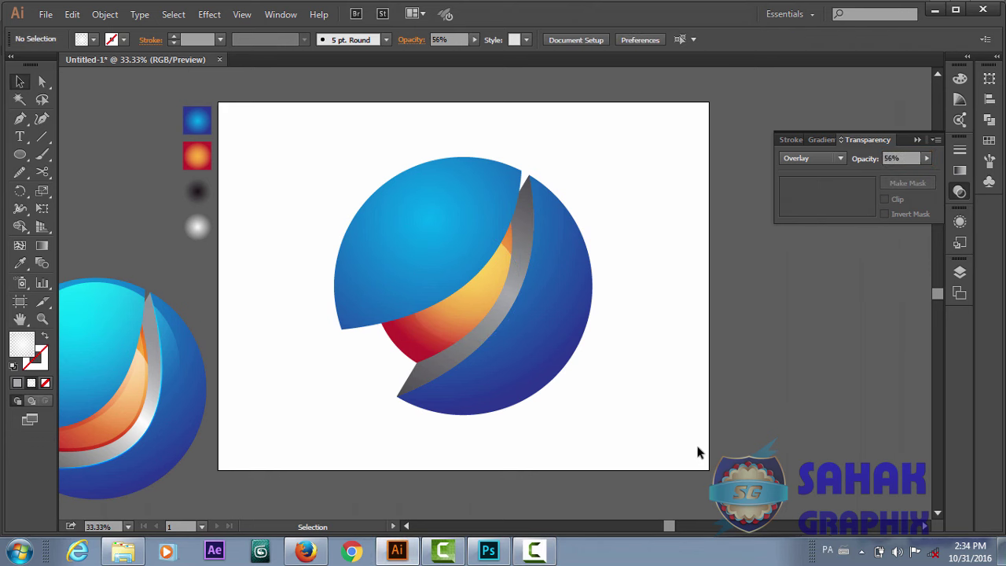
# Step: Ungroup the sphere's pieces and select the dark blue right crescent
pyautogui.click(473, 255)
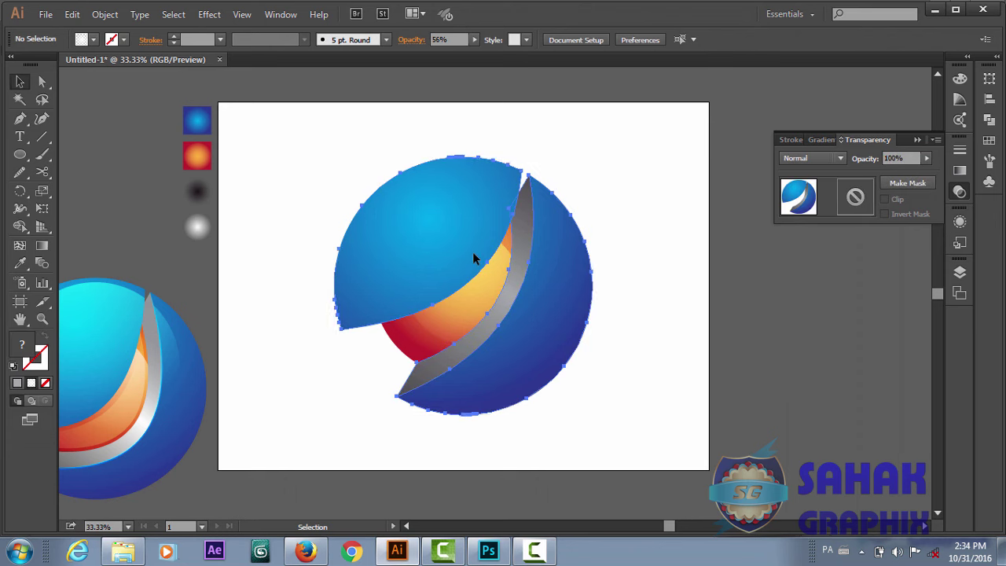
pyautogui.rightClick(429, 259)
pyautogui.moveTo(470, 380)
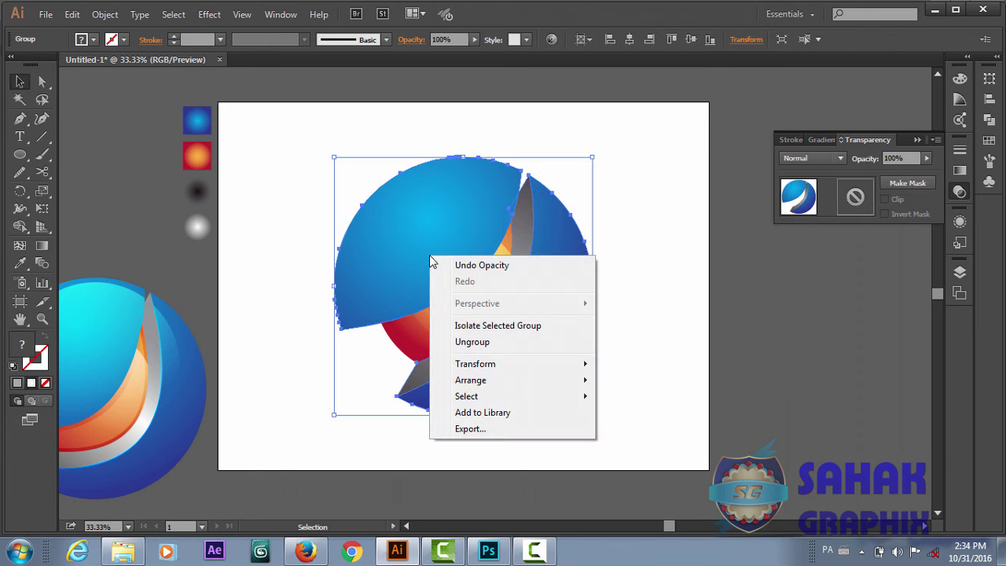
pyautogui.click(485, 344)
pyautogui.click(718, 346)
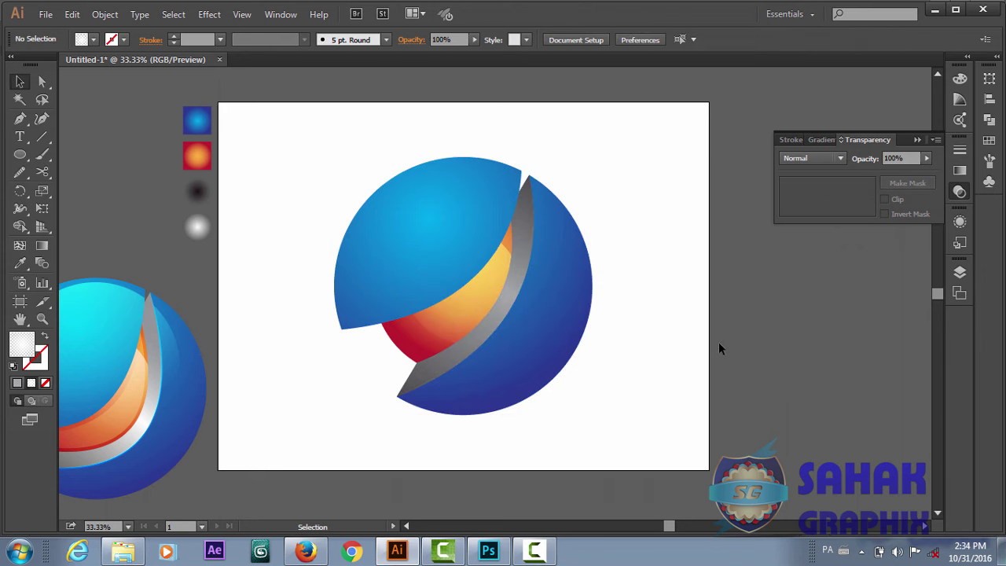
pyautogui.click(573, 336)
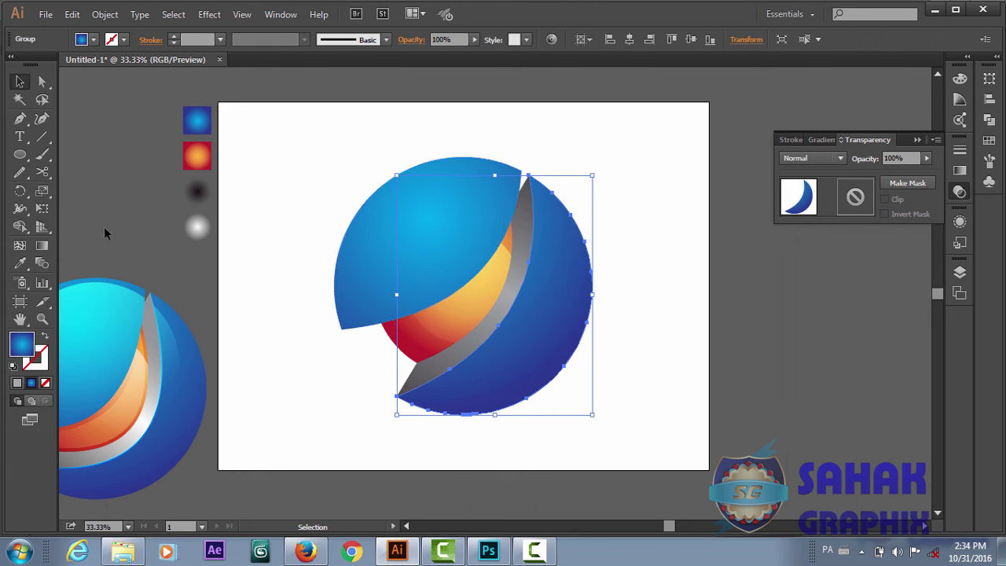
# Step: Draw a circle, move it up-left onto the sphere, and give it the white glow swatch fill
pyautogui.click(20, 156)
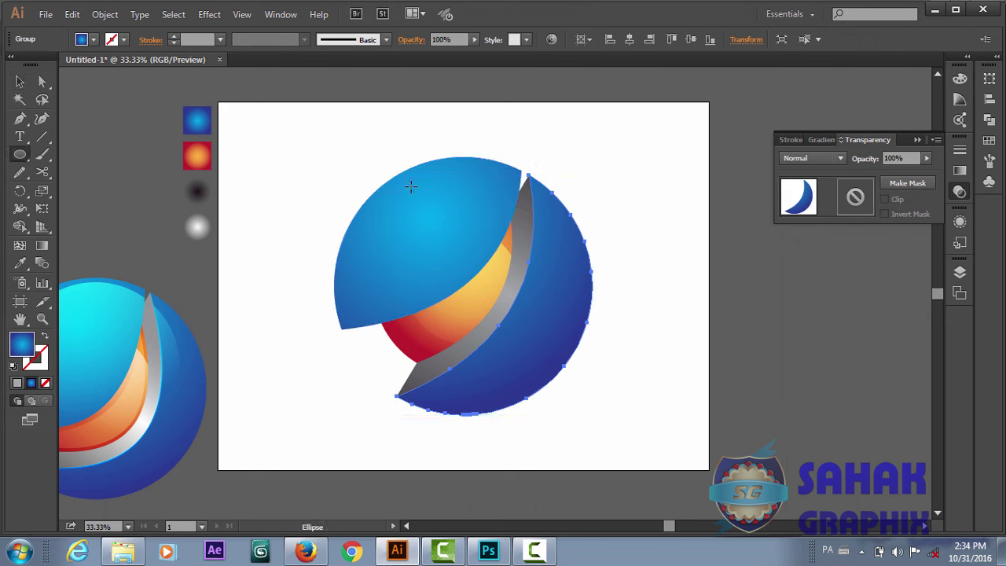
pyautogui.moveTo(407, 185)
pyautogui.mouseDown()
pyautogui.moveTo(532, 336)
pyautogui.moveTo(585, 378)
pyautogui.mouseUp()
pyautogui.press('v')
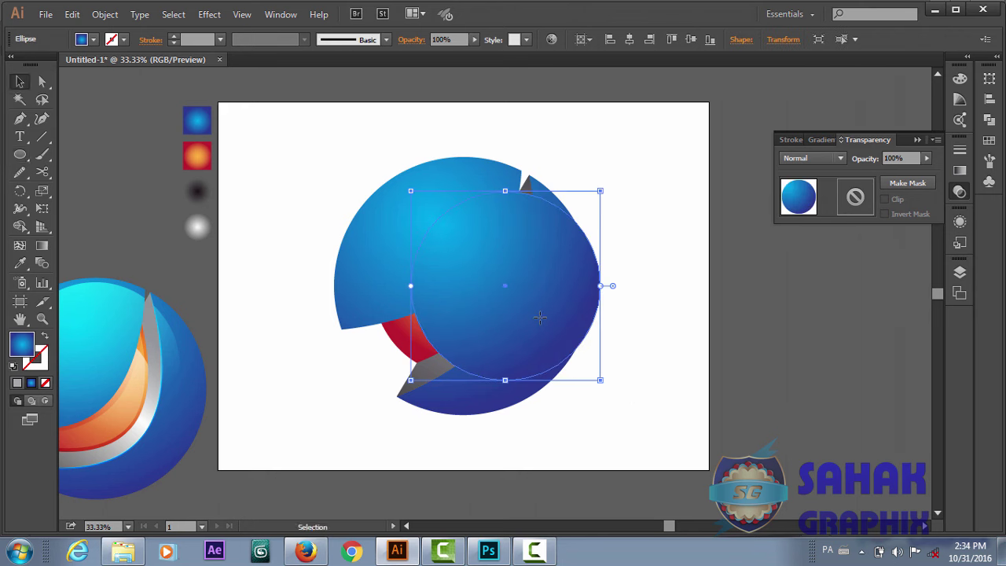
pyautogui.moveTo(535, 318); pyautogui.dragTo(491, 289)
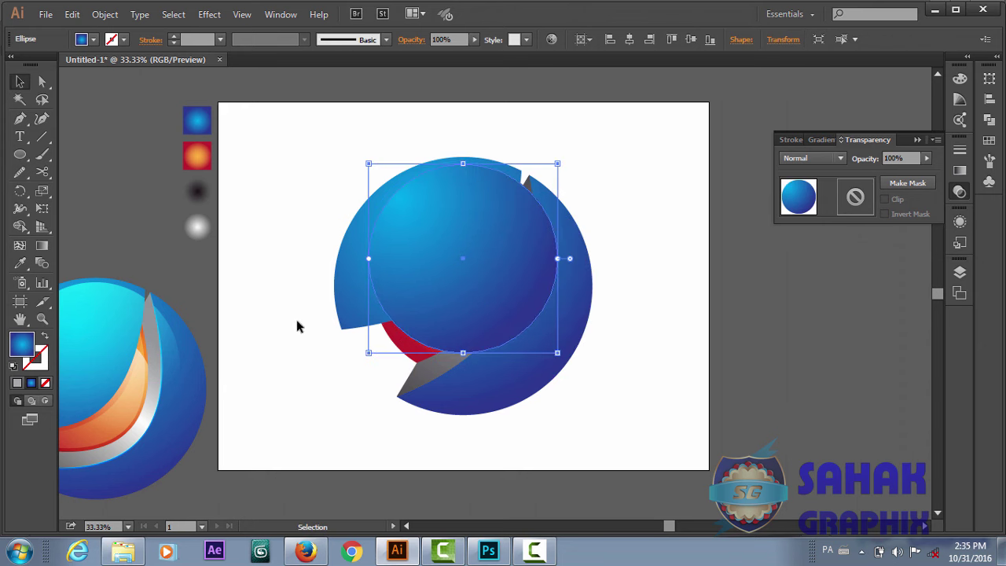
pyautogui.press('i')
pyautogui.click(197, 227)
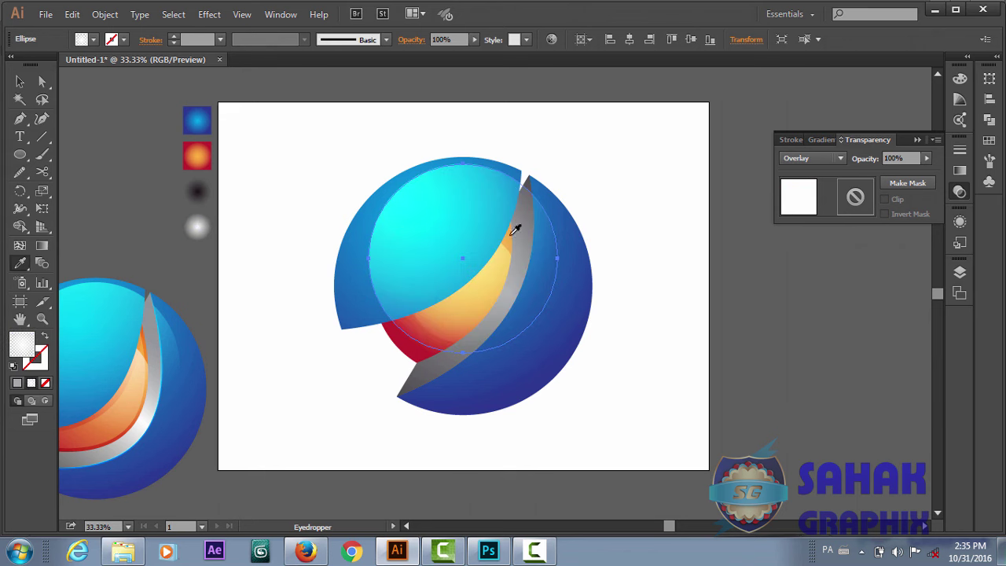
# Step: Make the highlight circle's gradient run vertically from top to bottom
pyautogui.press('g')
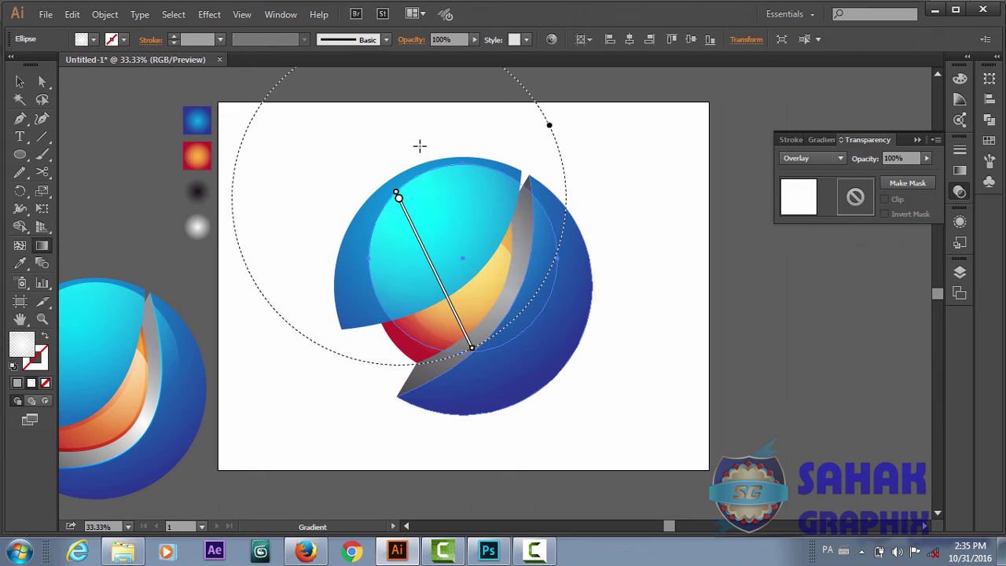
pyautogui.moveTo(419, 146); pyautogui.dragTo(489, 337)
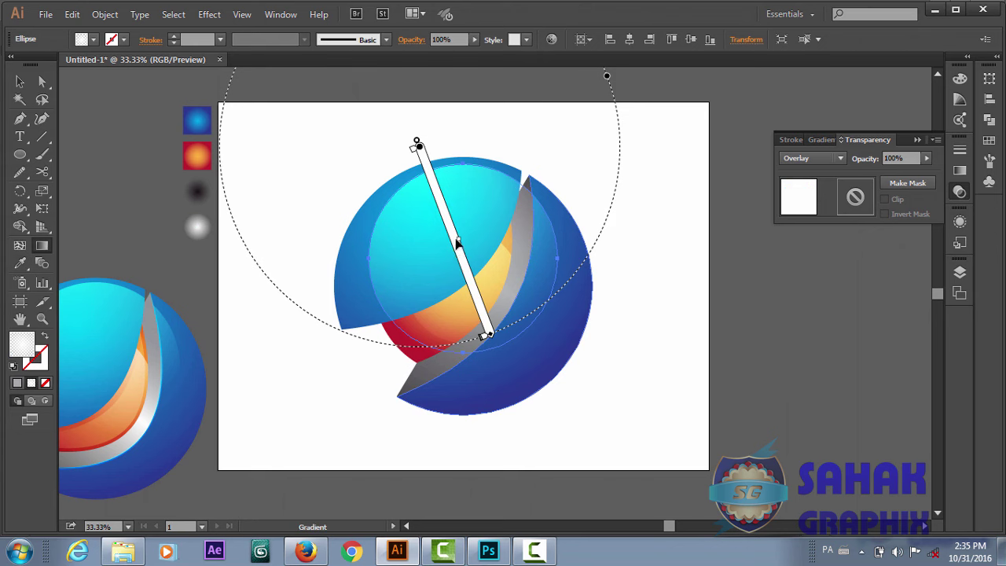
pyautogui.moveTo(458, 243); pyautogui.dragTo(456, 227)
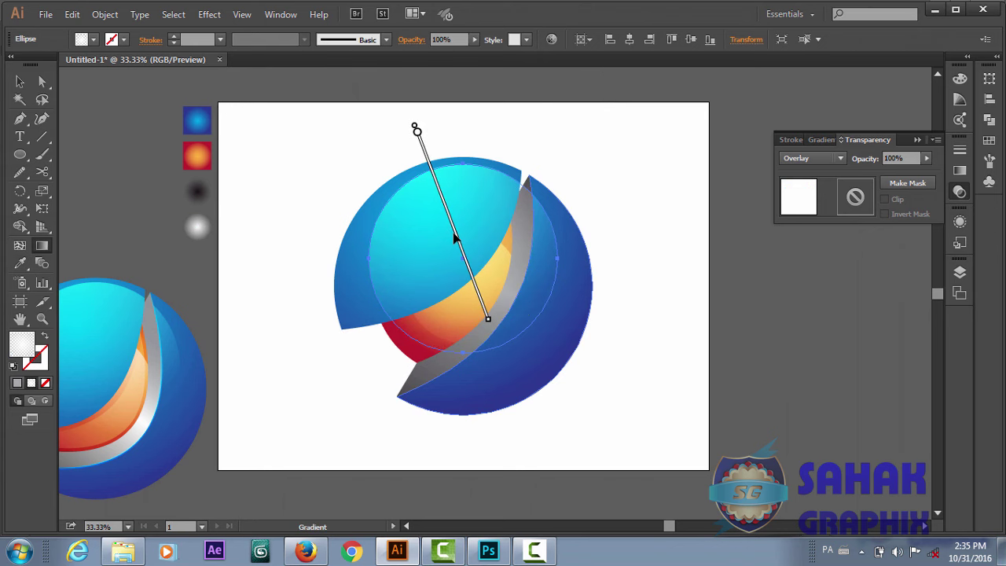
pyautogui.moveTo(452, 224)
pyautogui.moveTo(470, 173); pyautogui.dragTo(470, 352)
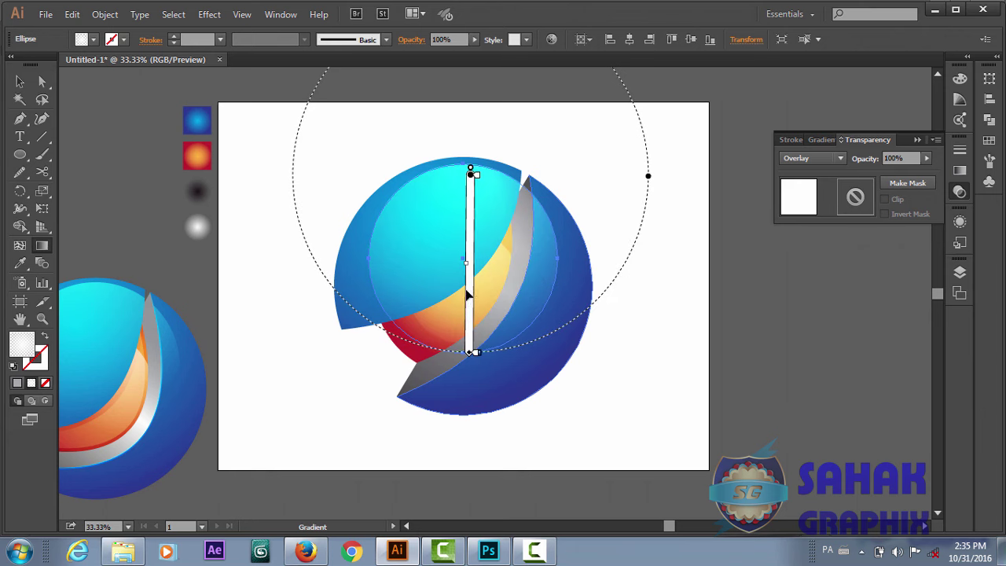
pyautogui.moveTo(469, 295); pyautogui.dragTo(455, 283)
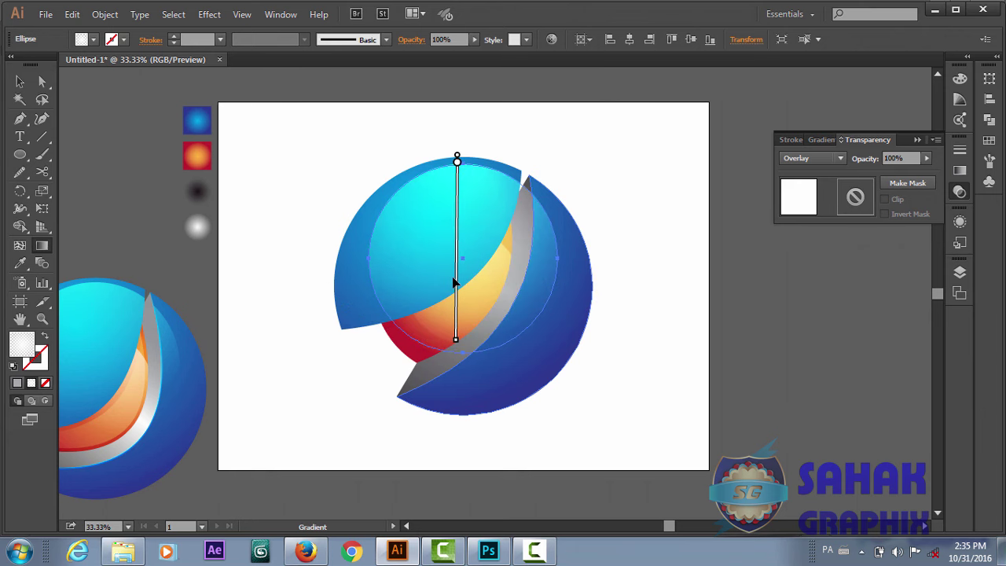
pyautogui.press('v')
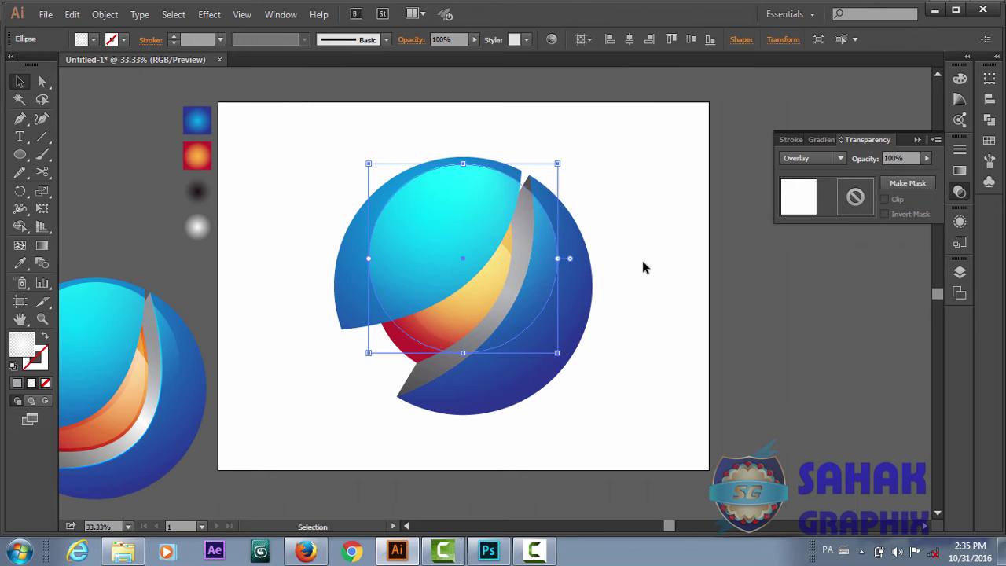
# Step: Select the light-blue crescent, highlight circle and dark-blue circle, then Shape Builder-merge their overlap
pyautogui.click(642, 260)
pyautogui.click(342, 289)
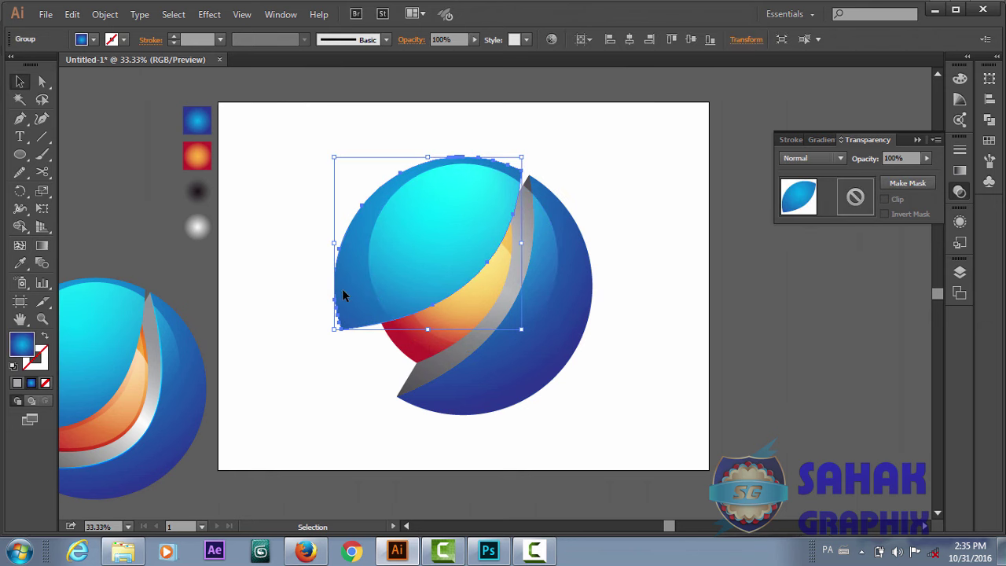
pyautogui.keyDown('shift'); pyautogui.click(415, 270); pyautogui.keyUp('shift')
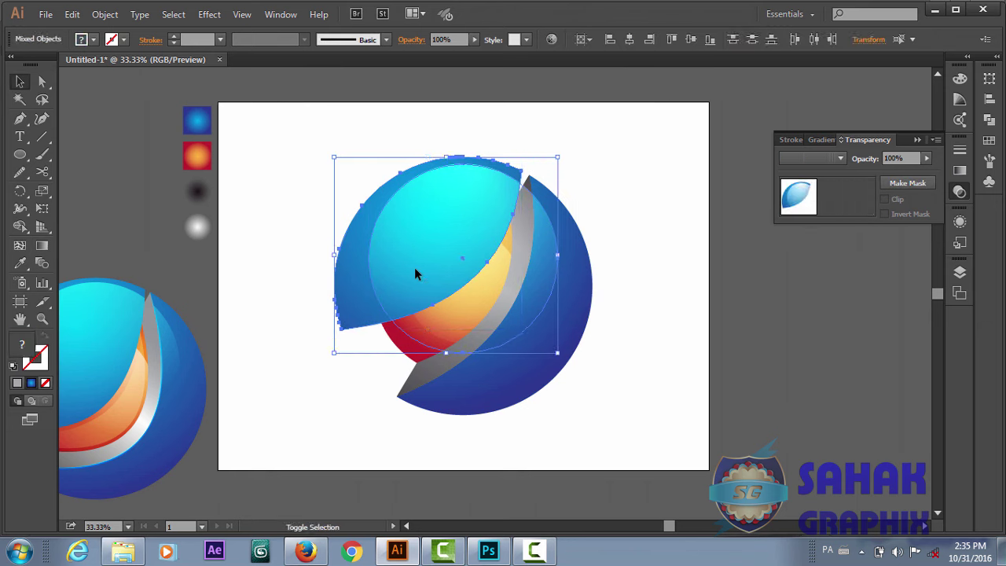
pyautogui.keyDown('shift'); pyautogui.click(518, 397); pyautogui.keyUp('shift')
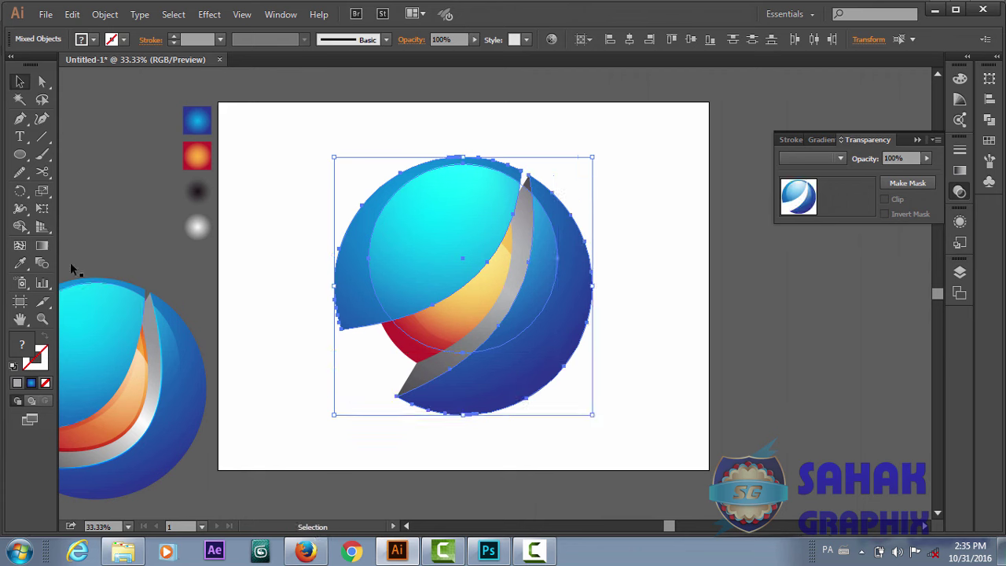
pyautogui.click(23, 228)
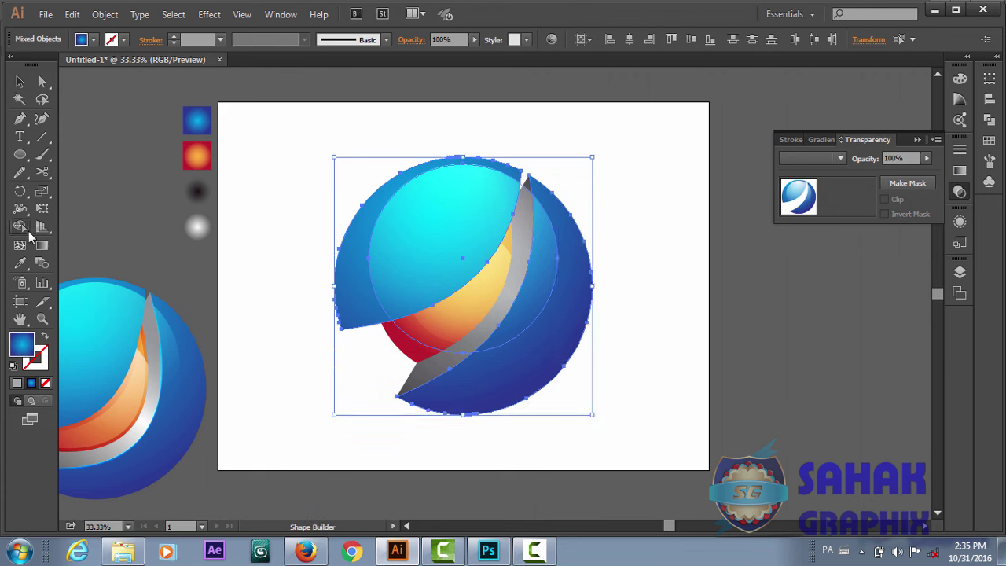
pyautogui.click(444, 321)
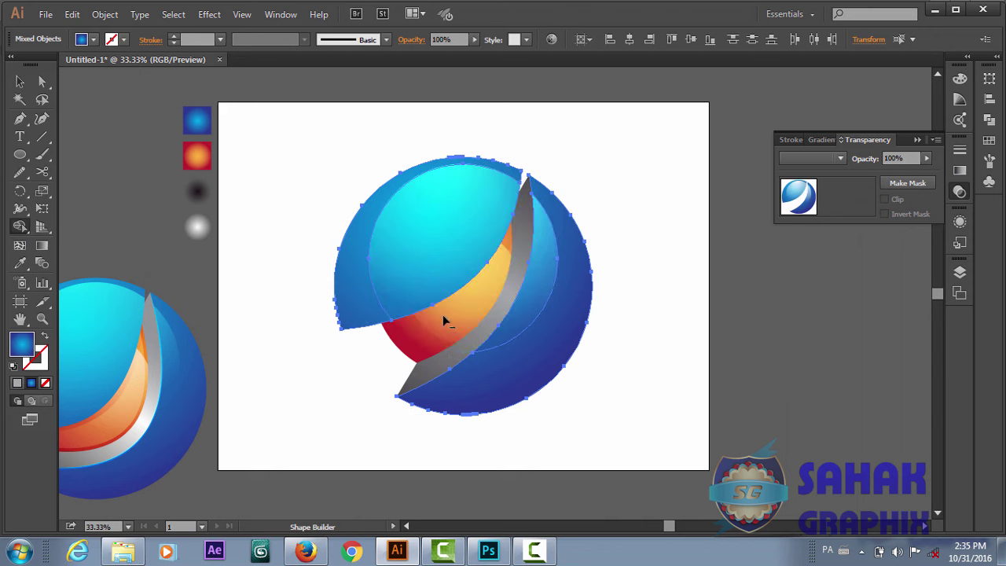
pyautogui.press('v')
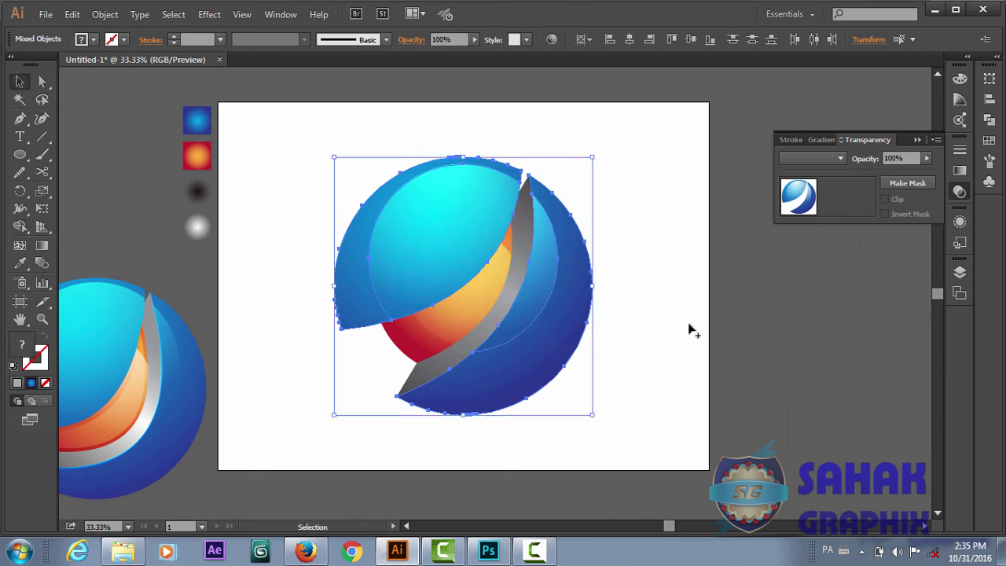
pyautogui.click(649, 216)
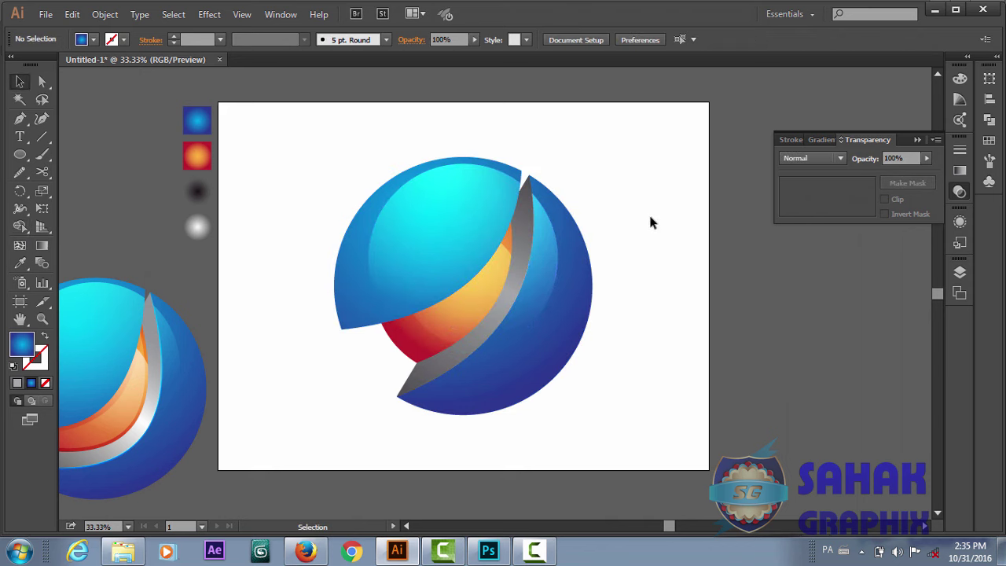
# Step: Select the cyan highlight circle and set its opacity to 71%
pyautogui.click(530, 290)
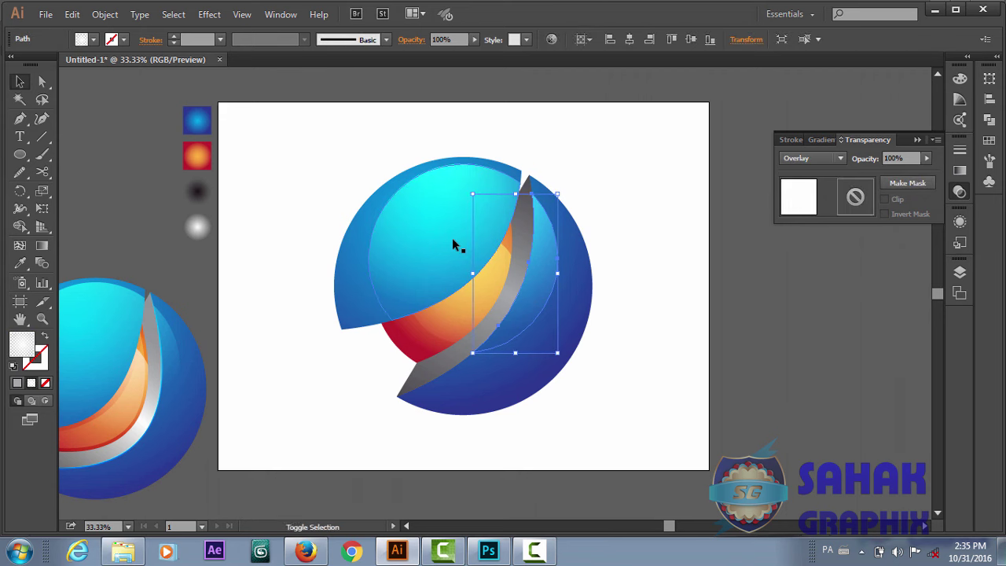
pyautogui.click(452, 239)
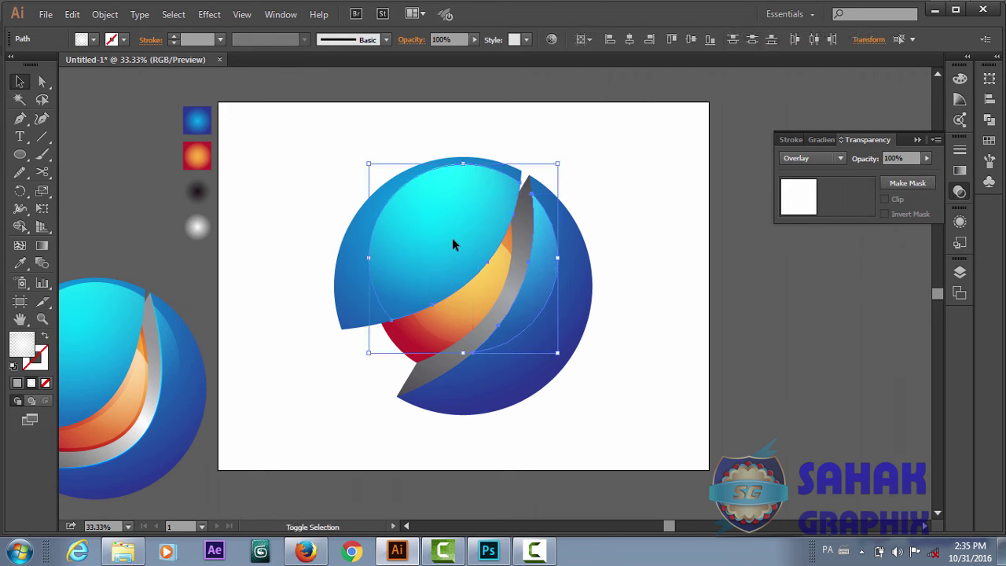
pyautogui.click(926, 158)
pyautogui.moveTo(928, 174); pyautogui.dragTo(908, 180)
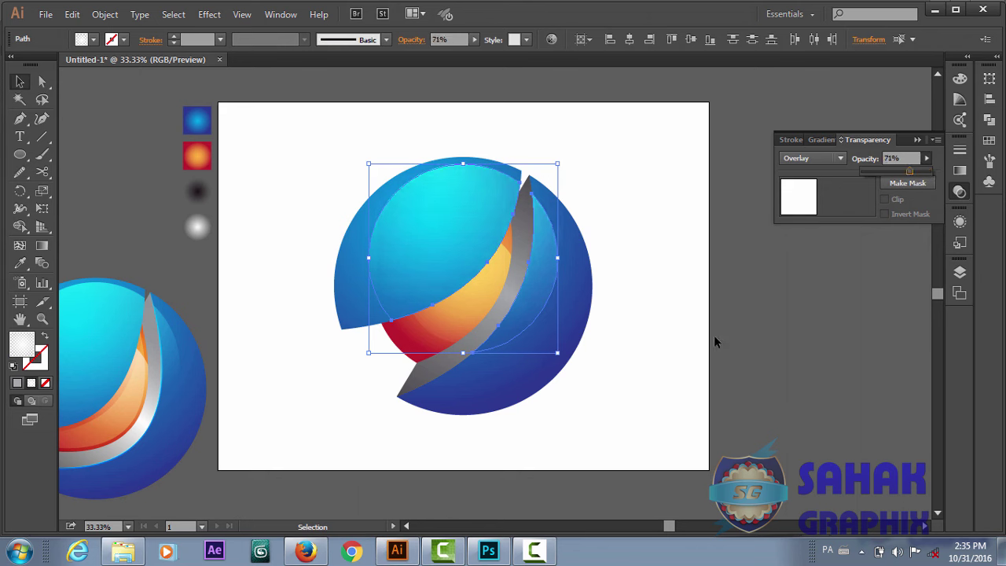
pyautogui.click(637, 377)
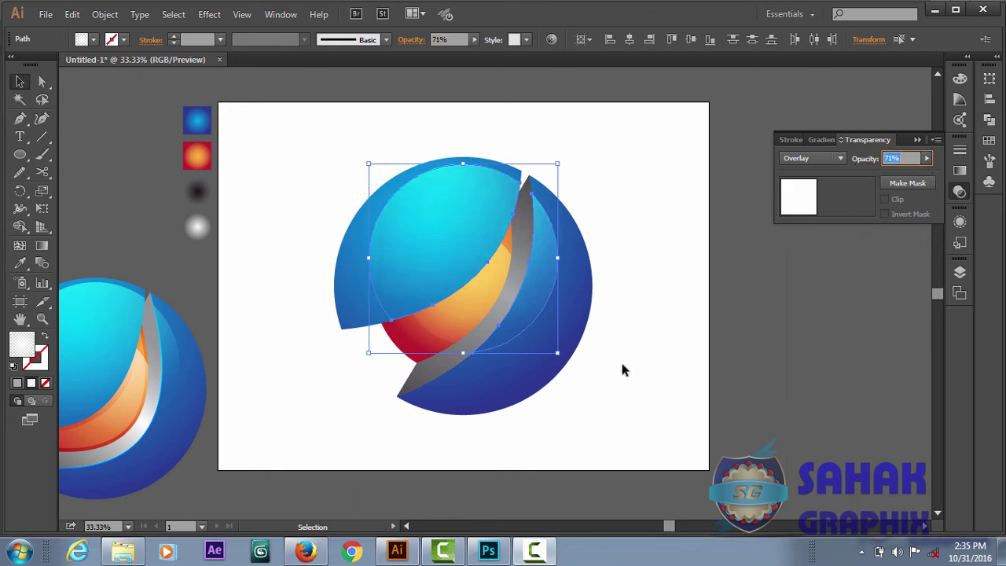
pyautogui.click(621, 352)
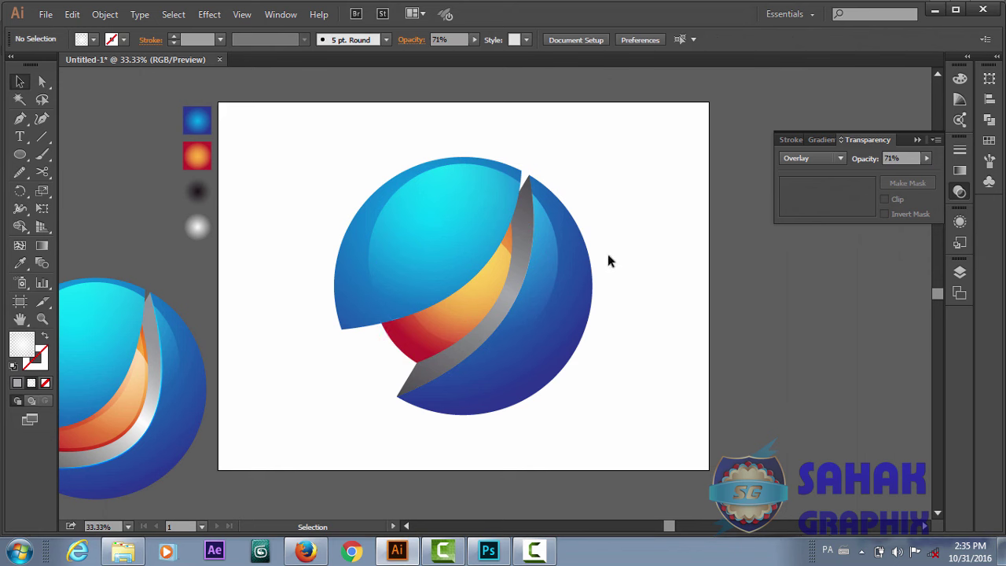
# Step: Place a copy of the dark blue crescent right of the sphere, with no fill
pyautogui.click(532, 358)
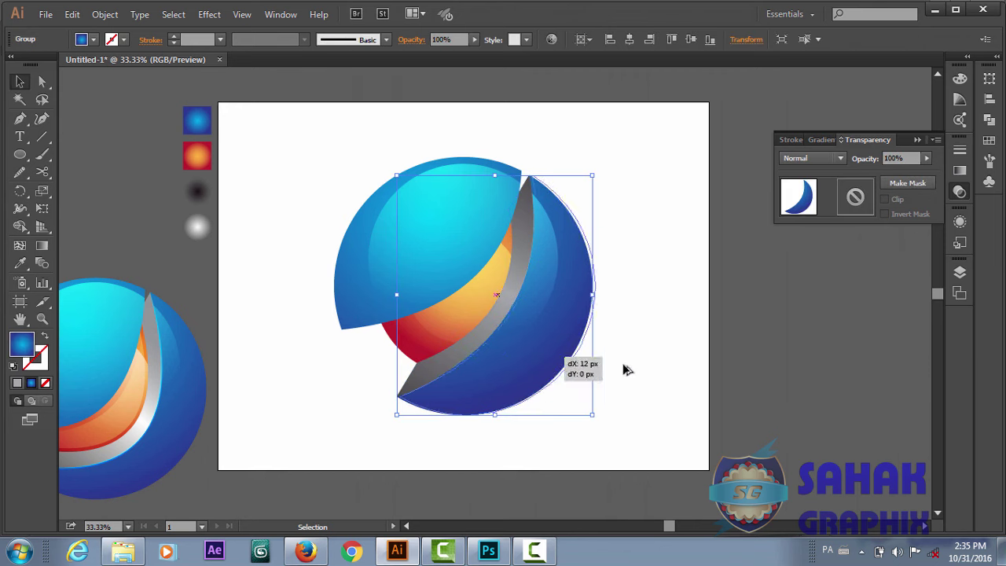
pyautogui.moveTo(531, 362); pyautogui.dragTo(691, 344)
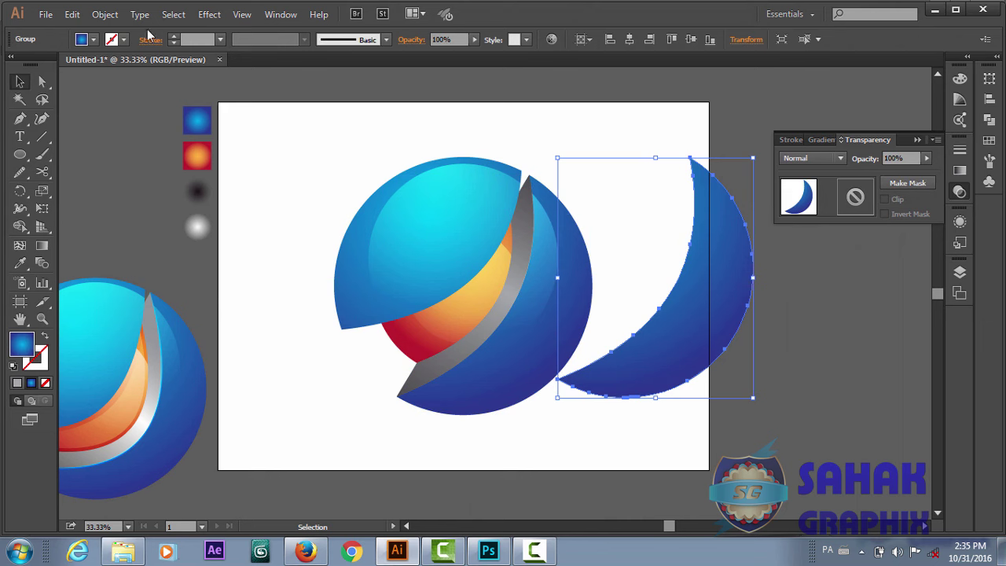
pyautogui.click(94, 40)
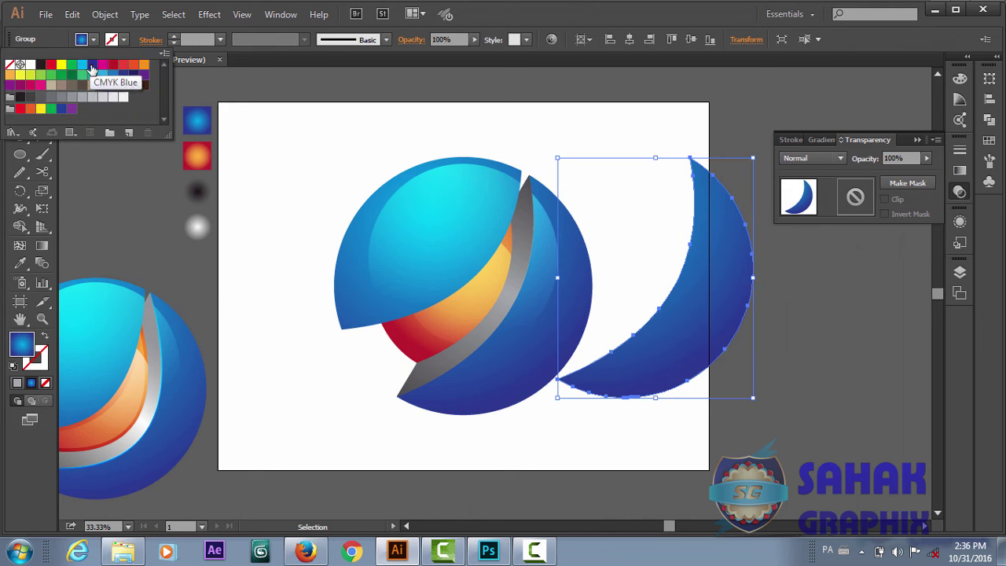
pyautogui.click(100, 69)
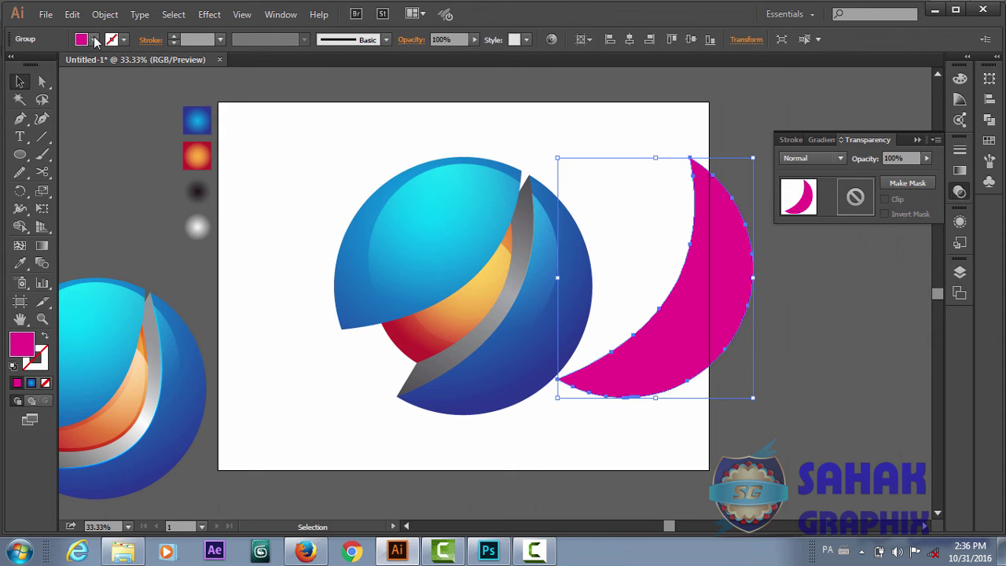
pyautogui.click(93, 40)
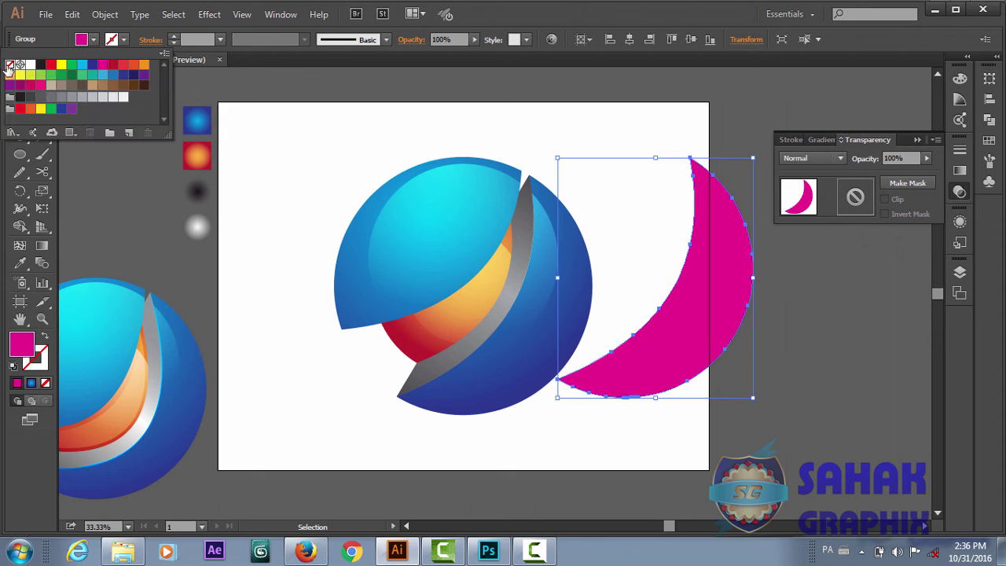
pyautogui.click(9, 66)
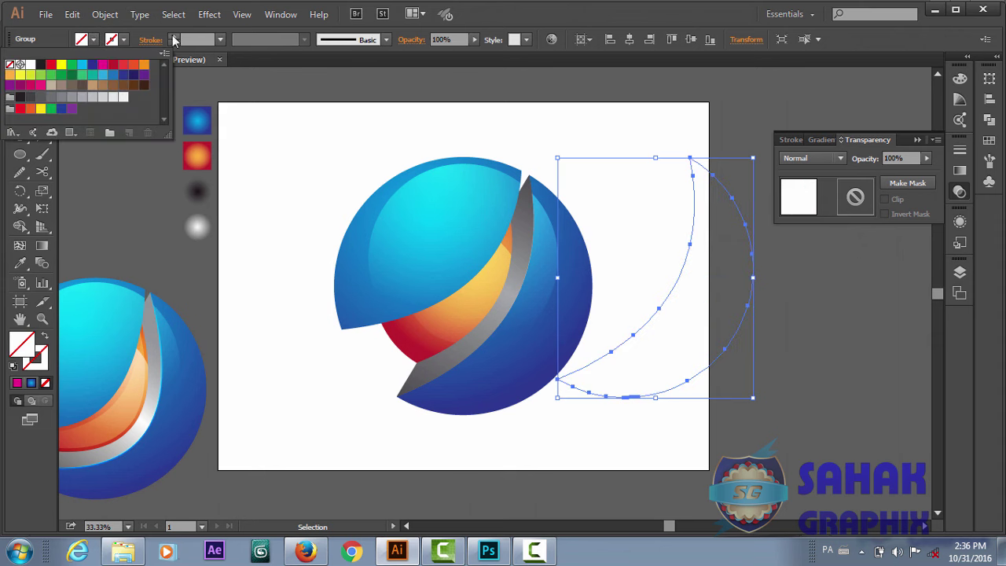
pyautogui.click(175, 37)
# Step: Give the crescent copy a 6 pt magenta stroke aligned to the inside
pyautogui.click(174, 37)
pyautogui.click(174, 37)
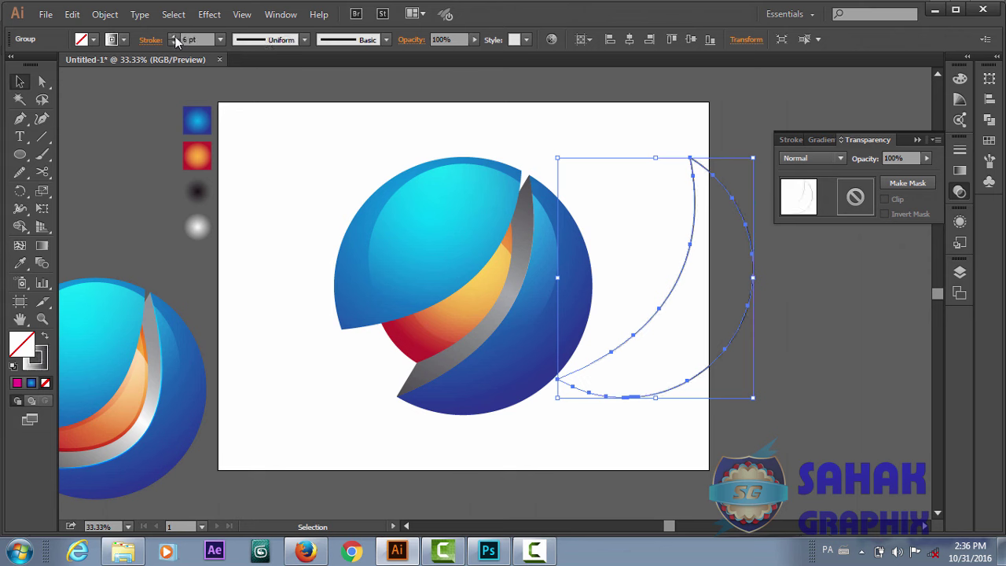
pyautogui.click(124, 40)
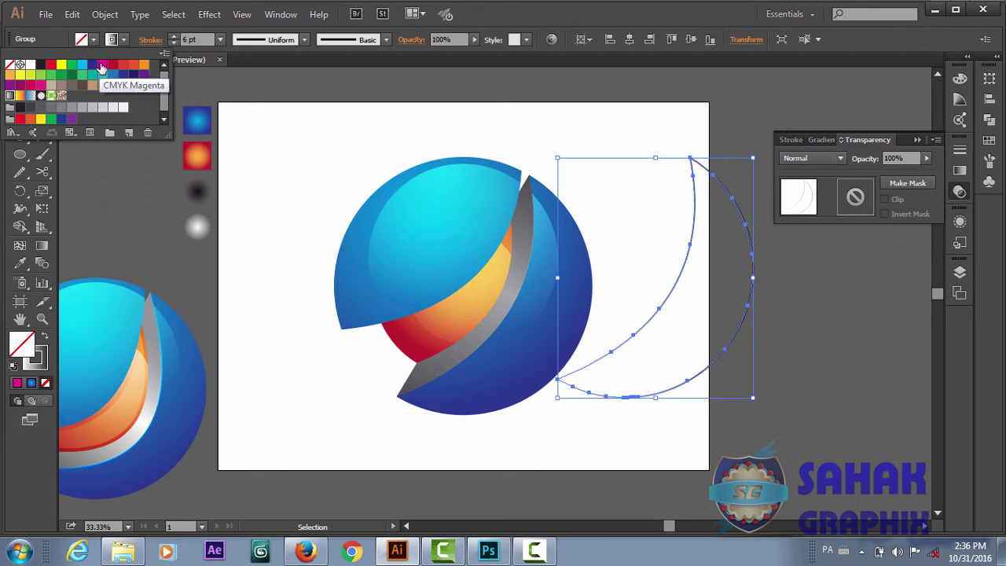
pyautogui.click(101, 65)
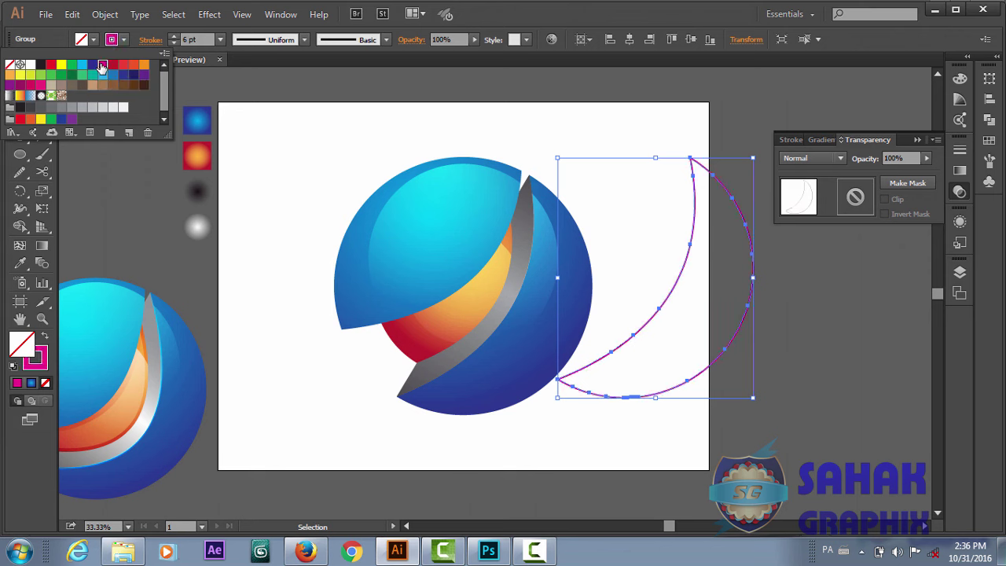
pyautogui.click(143, 43)
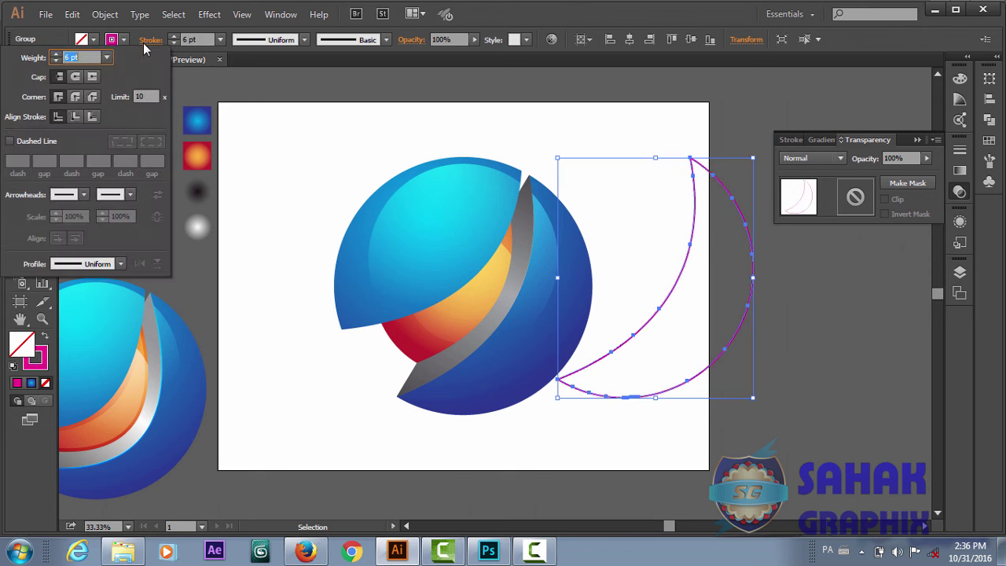
pyautogui.click(75, 117)
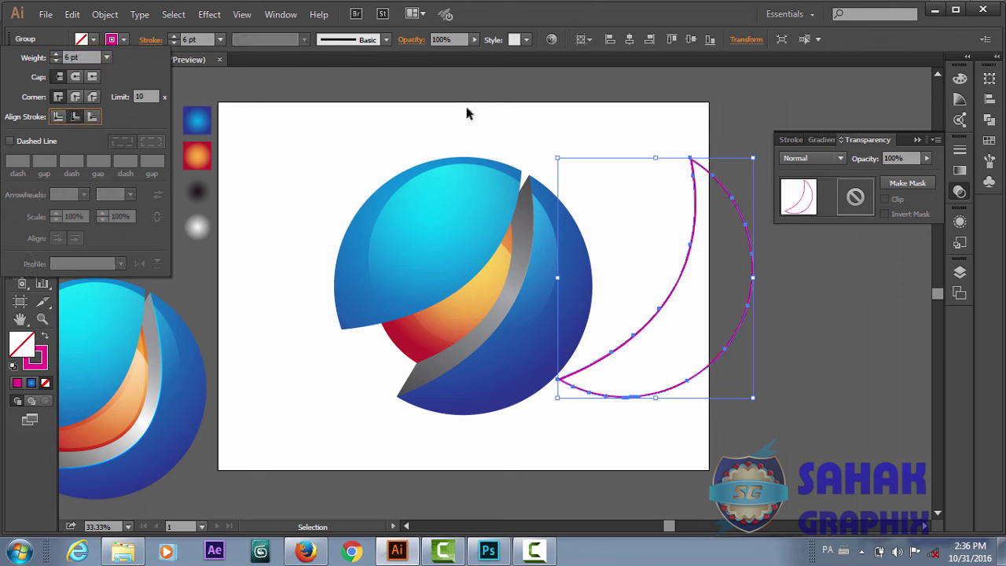
pyautogui.click(823, 340)
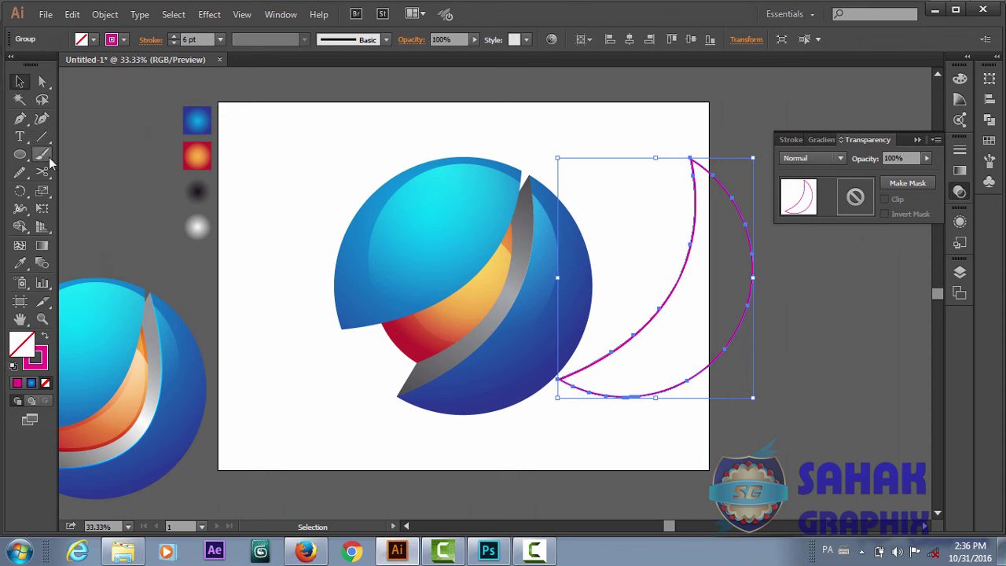
# Step: Cut the crescent outline with Scissors at its top and lower-left tips, then select both arcs
pyautogui.click(47, 170)
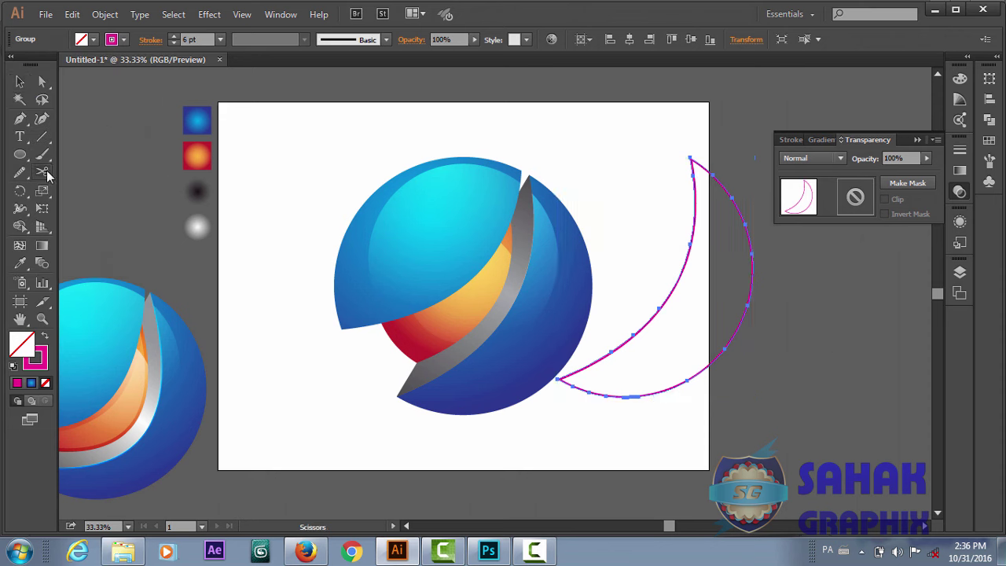
pyautogui.click(690, 156)
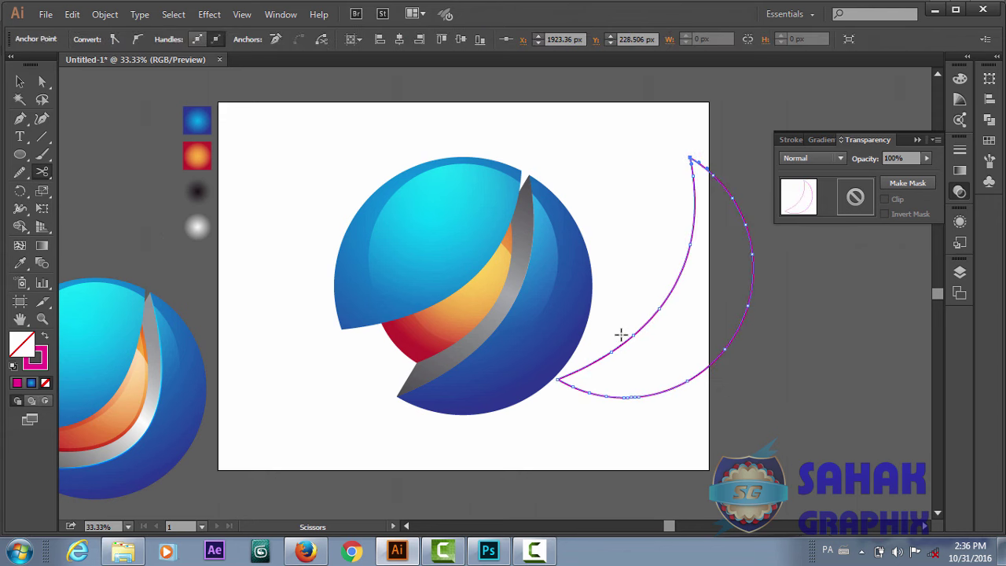
pyautogui.click(557, 379)
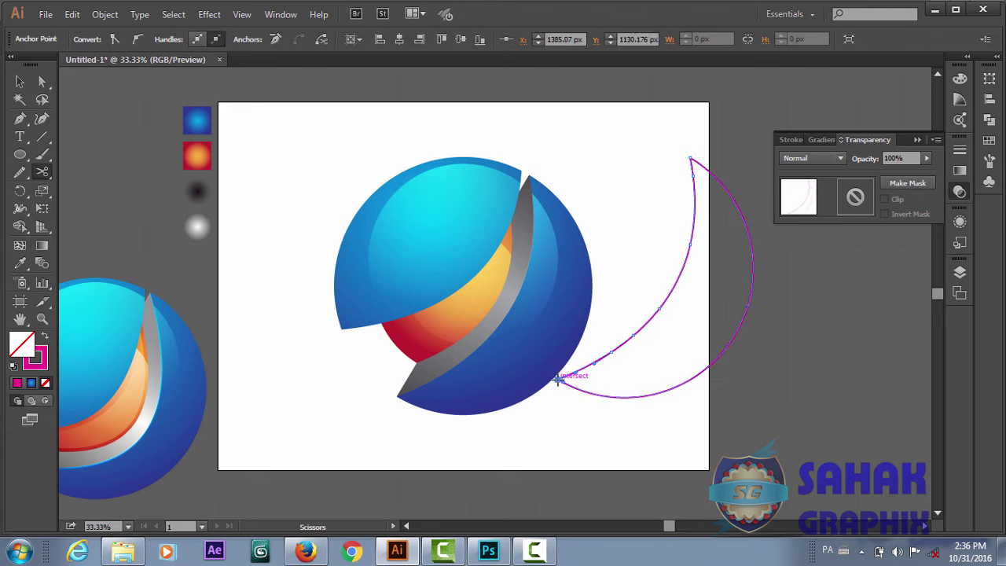
pyautogui.press('v')
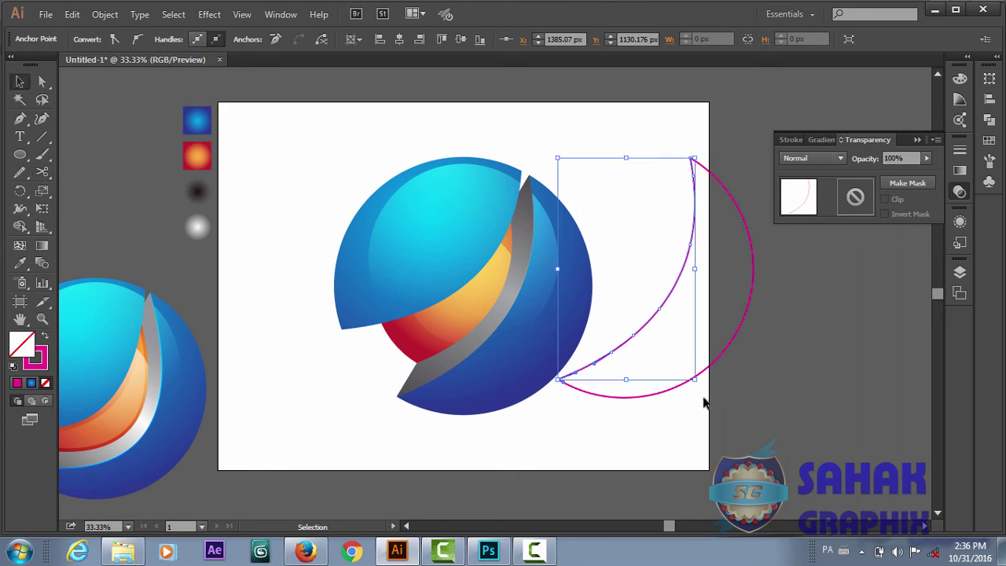
pyautogui.click(682, 389)
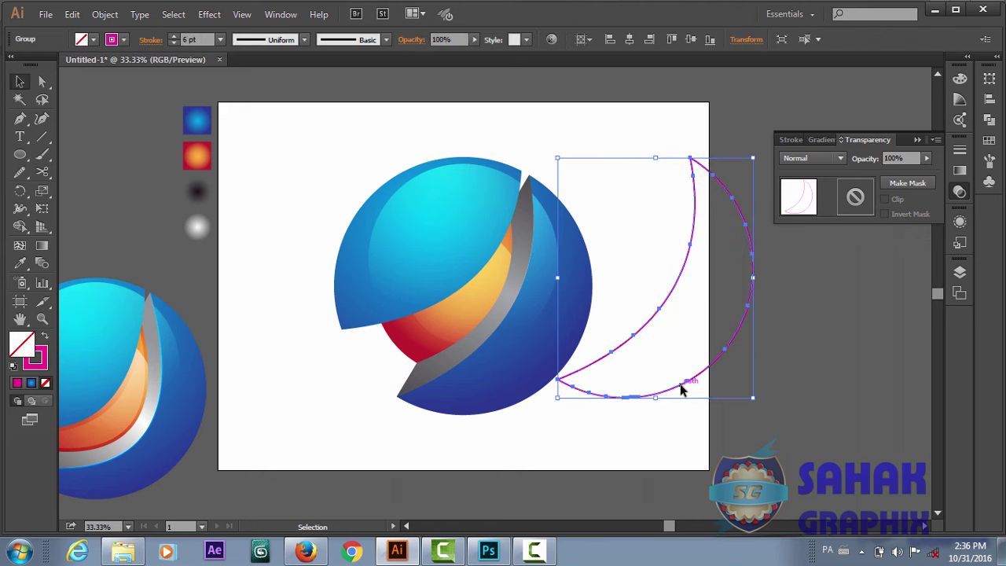
# Step: Ungroup the arcs, delete the outer one, and place the inner arc along the swoosh's right edge
pyautogui.rightClick(680, 385)
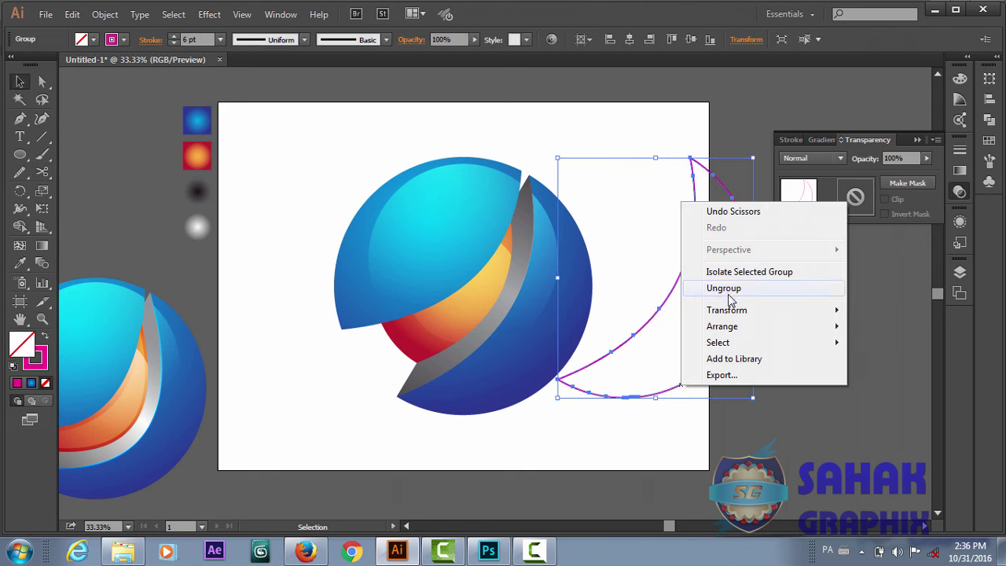
pyautogui.click(728, 289)
pyautogui.click(778, 375)
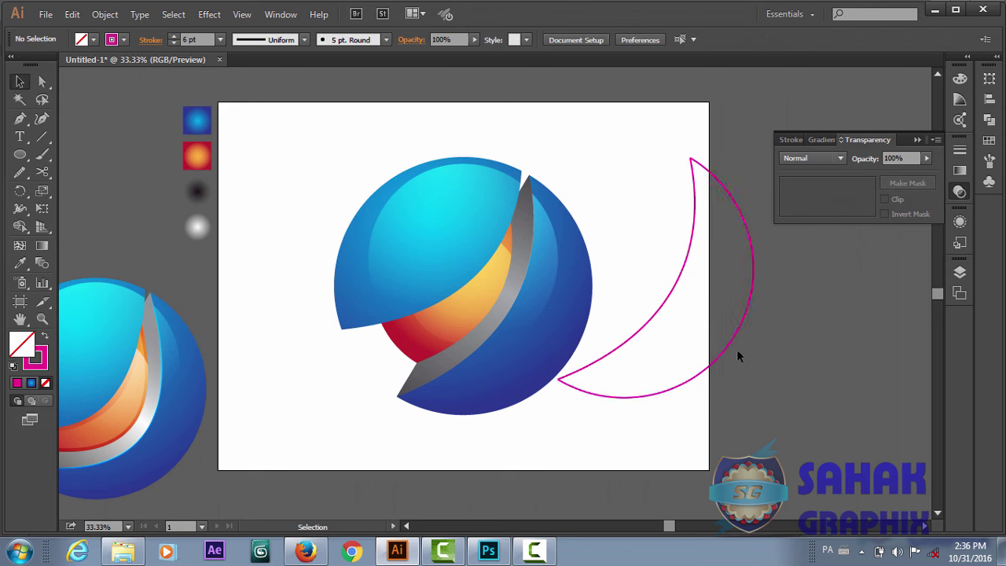
pyautogui.click(728, 346)
pyautogui.press('Delete')
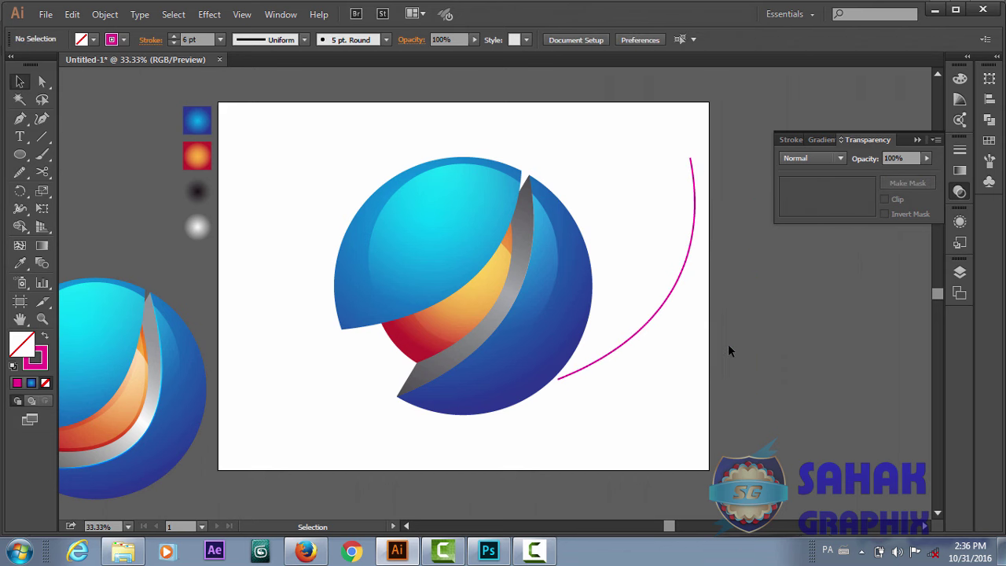
pyautogui.moveTo(664, 312); pyautogui.dragTo(498, 332)
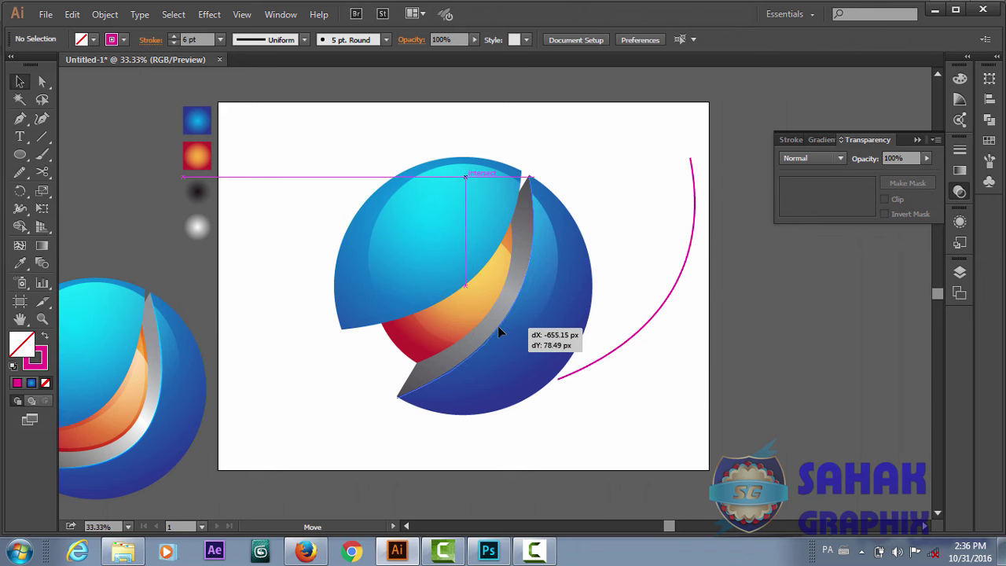
pyautogui.moveTo(500, 328); pyautogui.dragTo(502, 331)
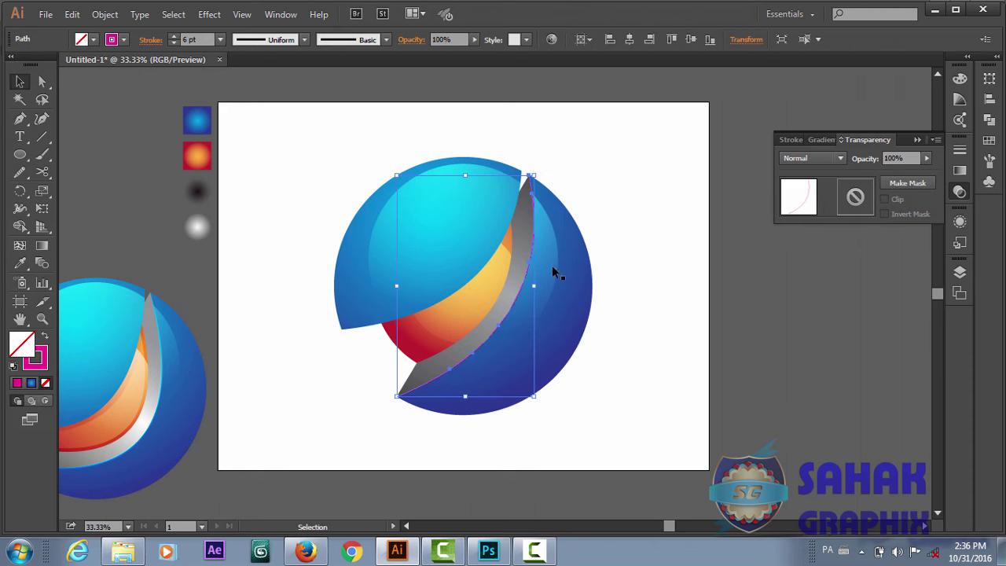
# Step: Give the arc Width Profile 1, a 12 pt stroke weight and a white stroke colour
pyautogui.click(303, 39)
pyautogui.click(277, 85)
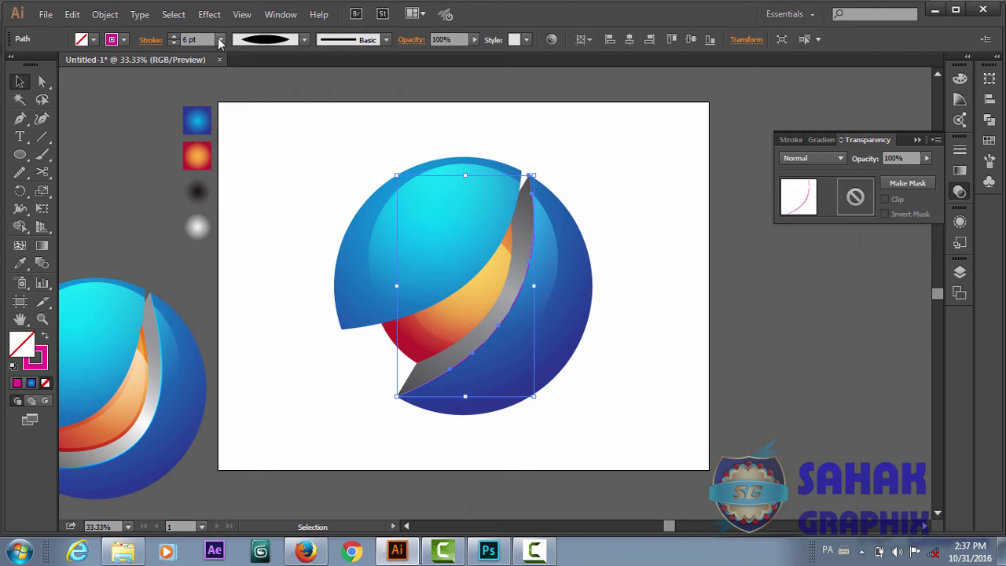
pyautogui.click(174, 38)
pyautogui.click(94, 44)
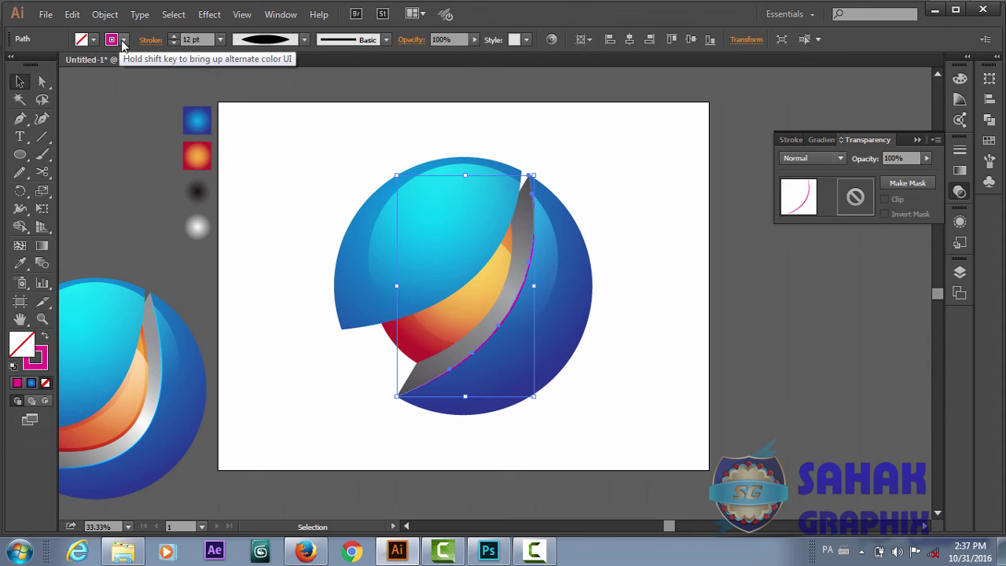
pyautogui.click(125, 39)
pyautogui.click(30, 64)
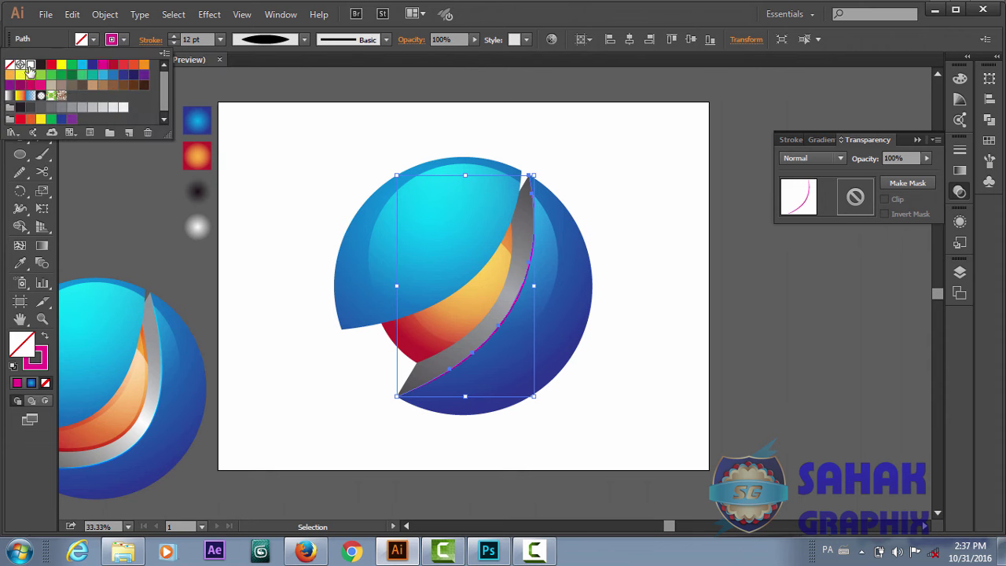
pyautogui.click(671, 247)
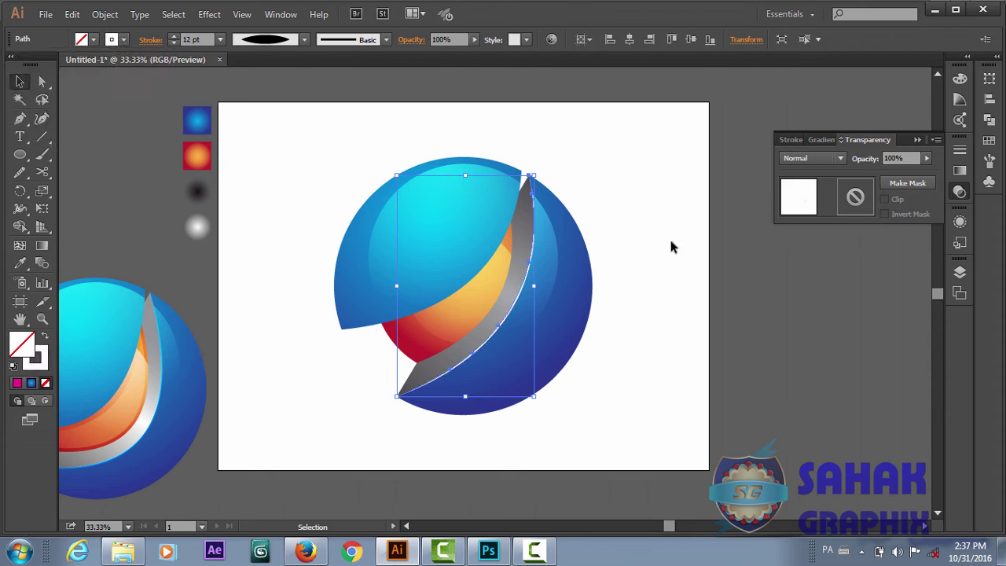
pyautogui.click(671, 247)
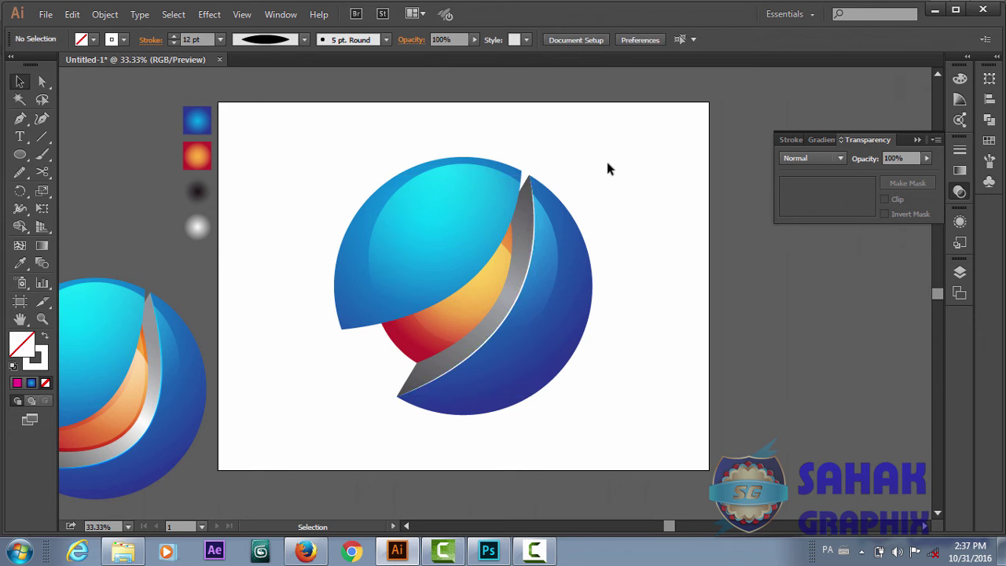
# Step: Zoom in on the sphere and set the white swoosh edge stroke's blend mode to Overlay
pyautogui.press('z')
pyautogui.moveTo(600, 163); pyautogui.dragTo(322, 438)
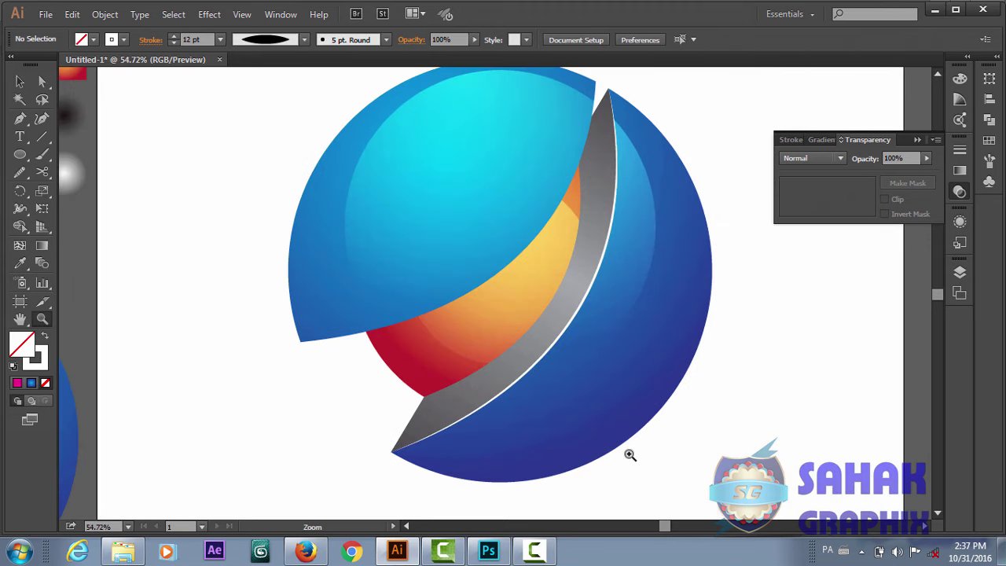
pyautogui.press('v')
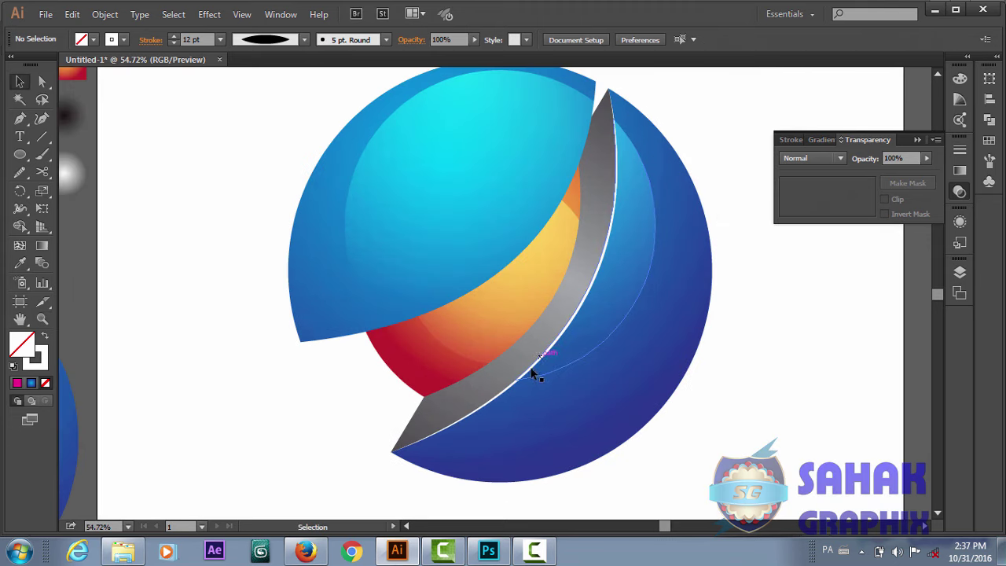
pyautogui.click(506, 393)
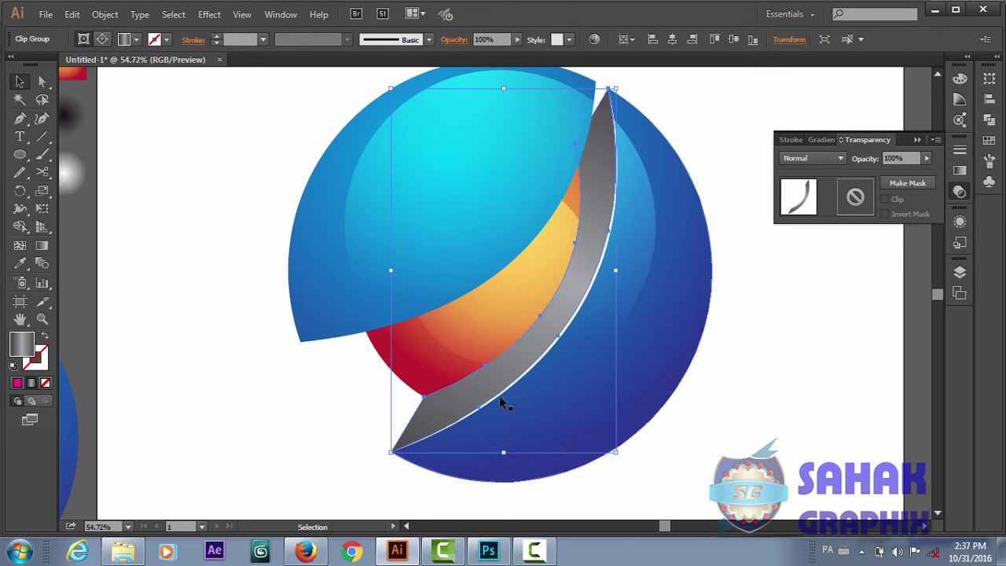
pyautogui.click(501, 399)
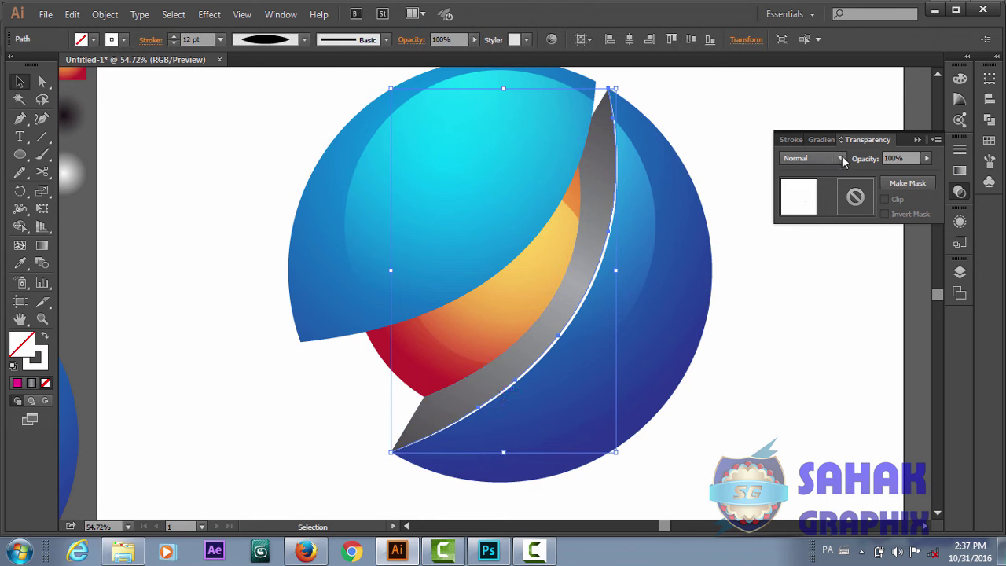
pyautogui.click(841, 158)
pyautogui.click(809, 301)
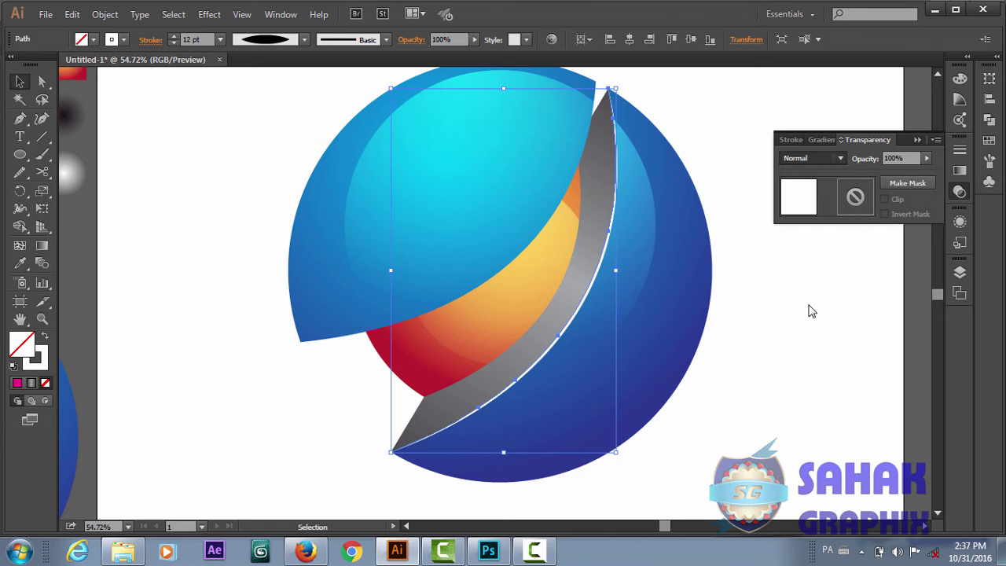
pyautogui.click(748, 393)
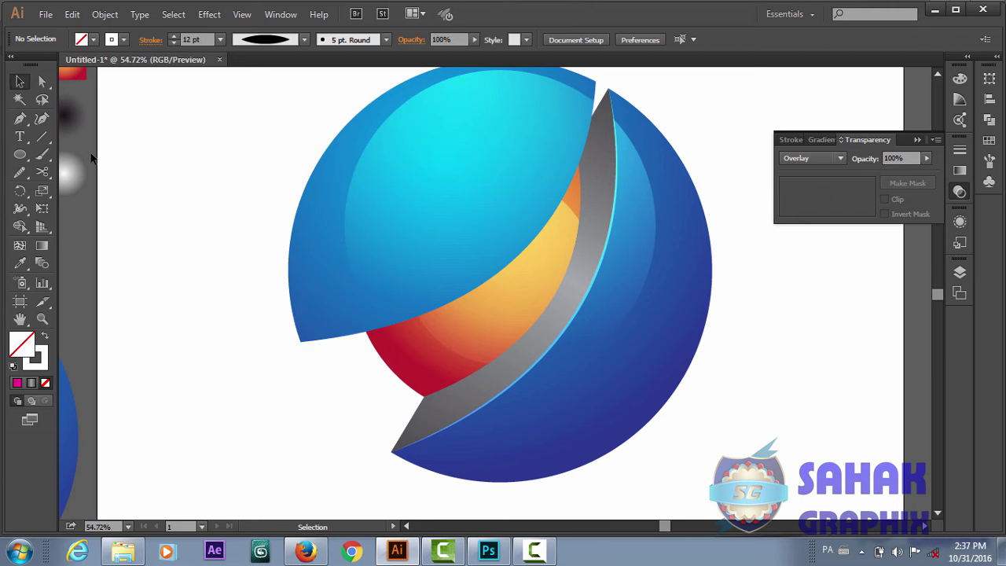
pyautogui.click(20, 118)
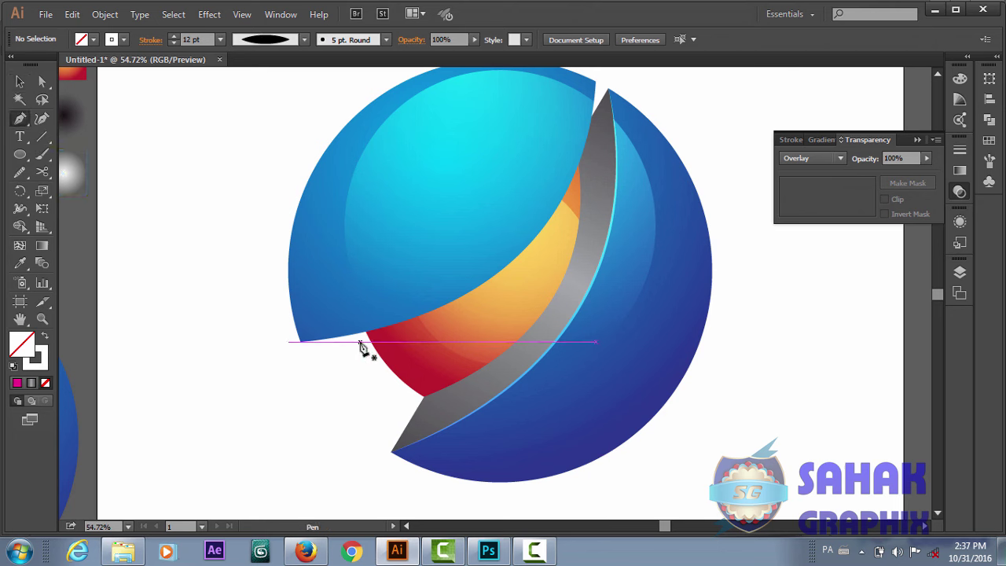
# Step: Draw a closed Pen outline over the sphere's upper-left, from the core's left edge to the left tip
pyautogui.click(360, 341)
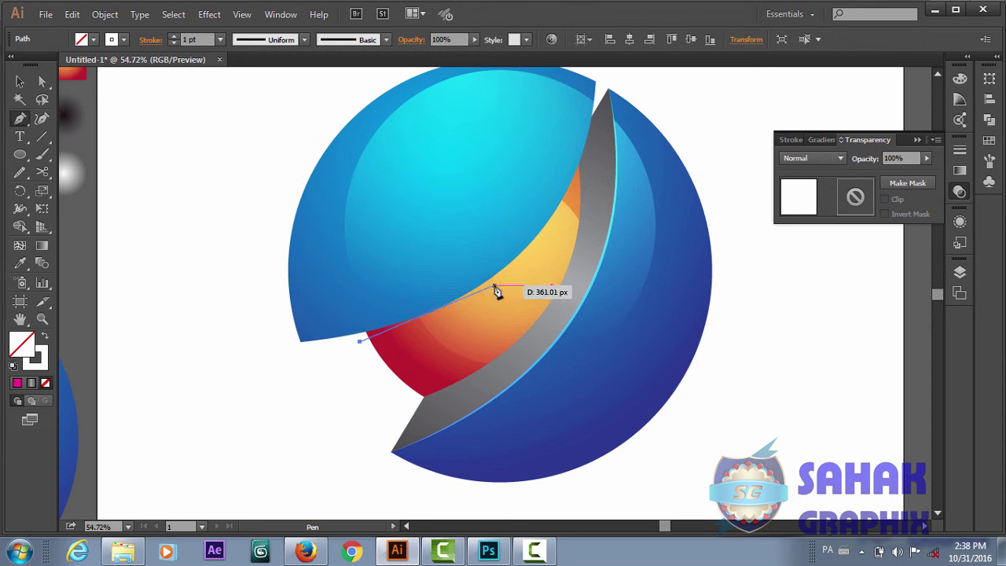
pyautogui.moveTo(495, 288); pyautogui.dragTo(575, 200)
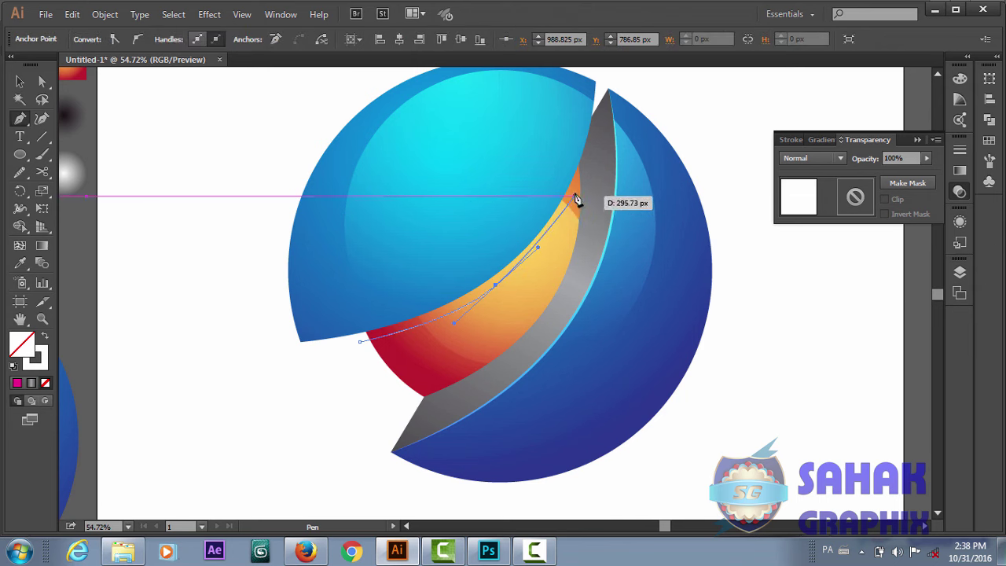
pyautogui.moveTo(576, 199); pyautogui.dragTo(576, 195)
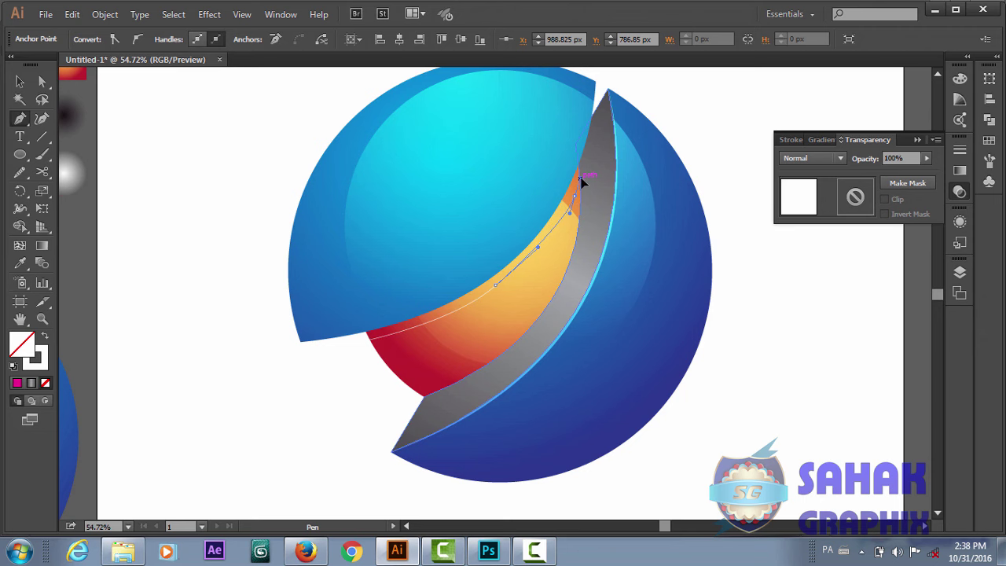
pyautogui.click(582, 181)
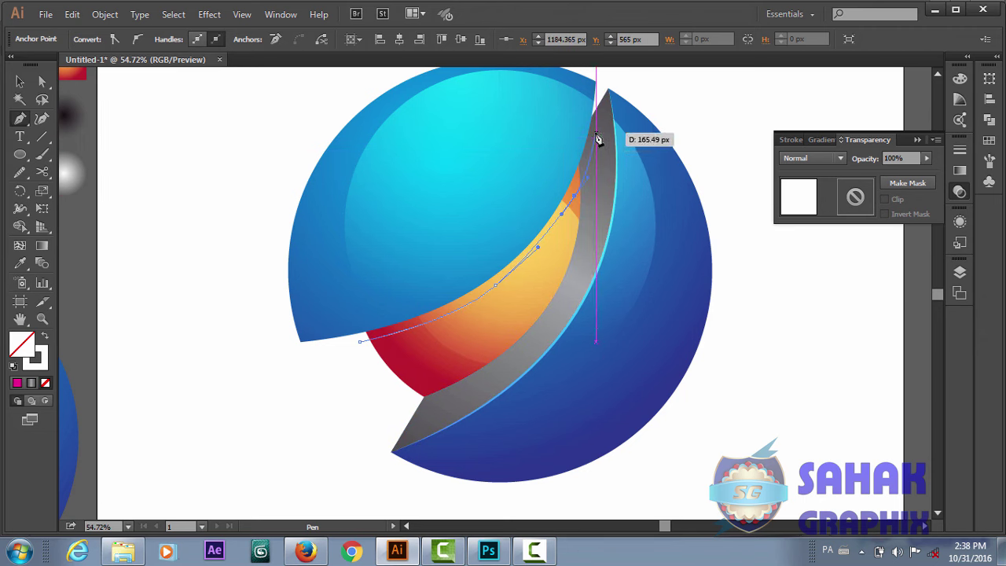
pyautogui.moveTo(597, 139); pyautogui.dragTo(532, 139)
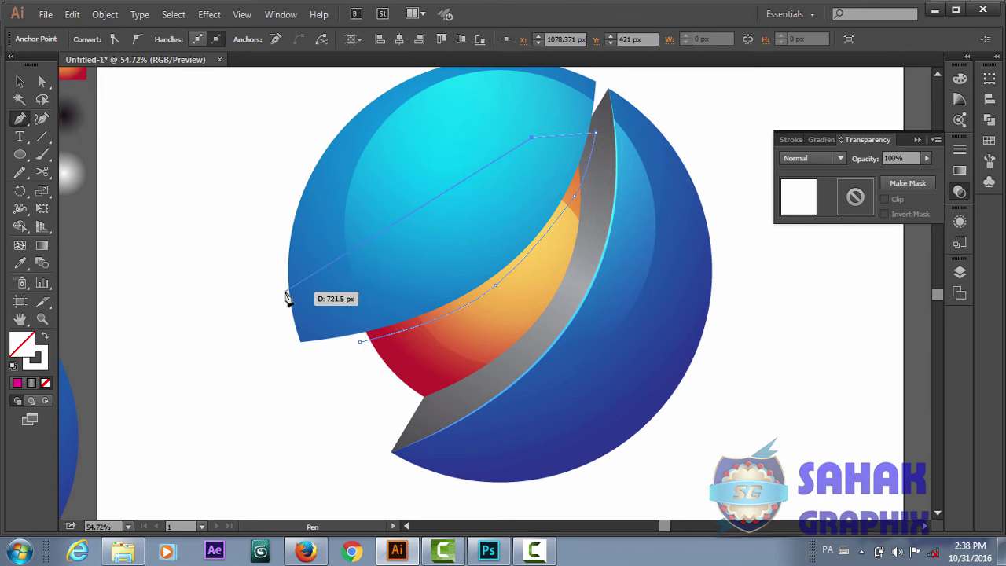
pyautogui.click(267, 318)
pyautogui.click(282, 359)
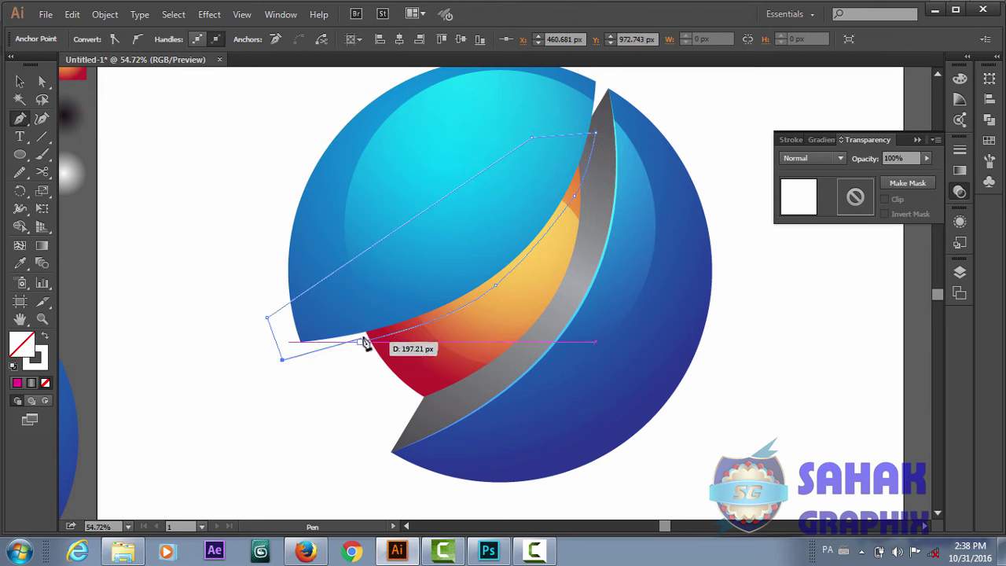
pyautogui.click(360, 346)
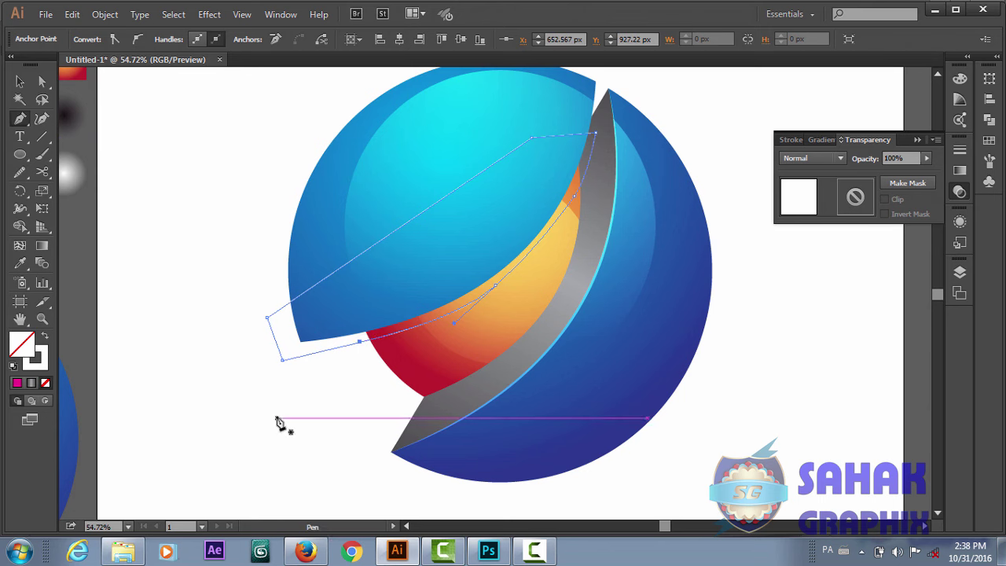
# Step: Smooth the new outline's lower curve with the Smooth tool
pyautogui.click(20, 81)
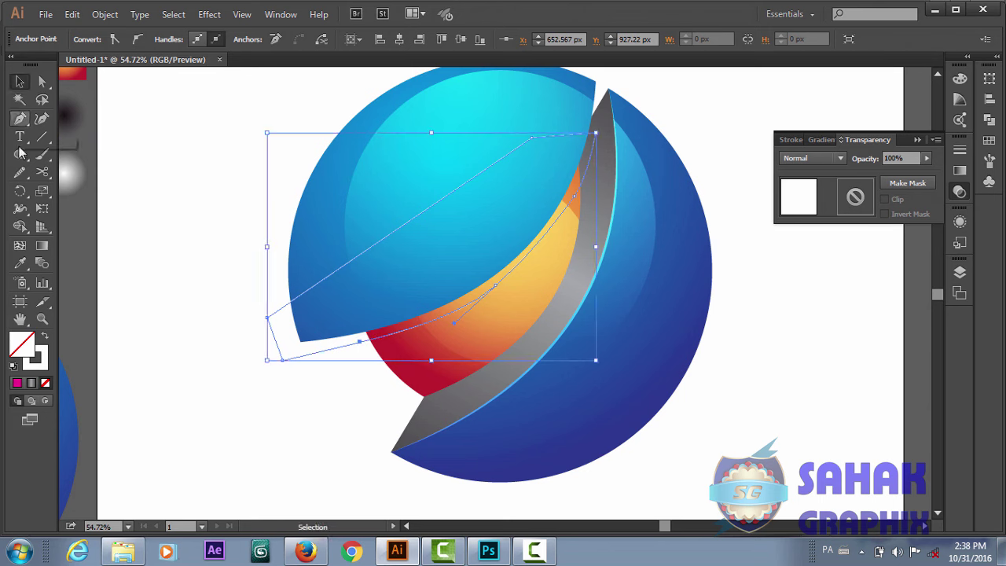
pyautogui.click(20, 172)
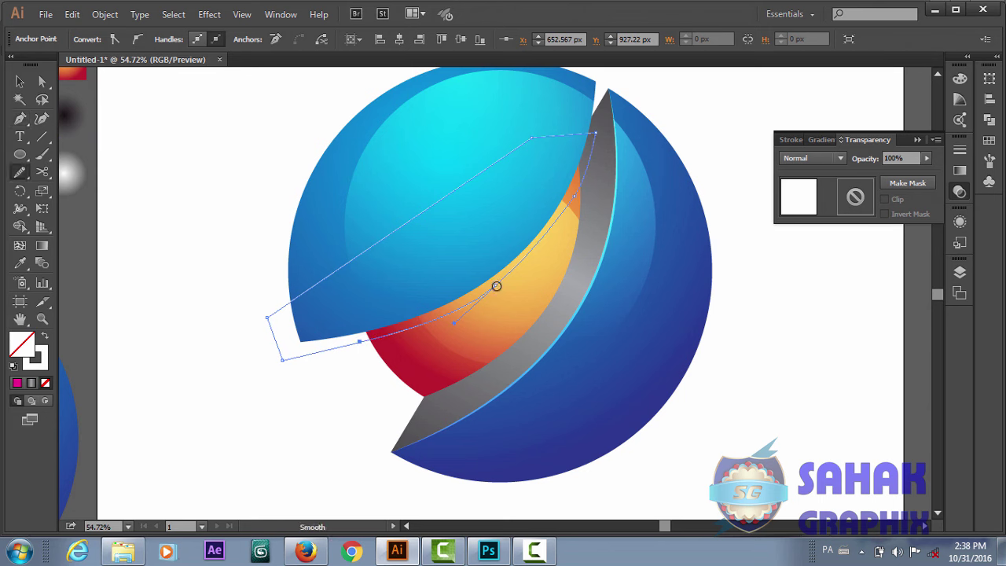
pyautogui.moveTo(518, 272); pyautogui.dragTo(516, 272)
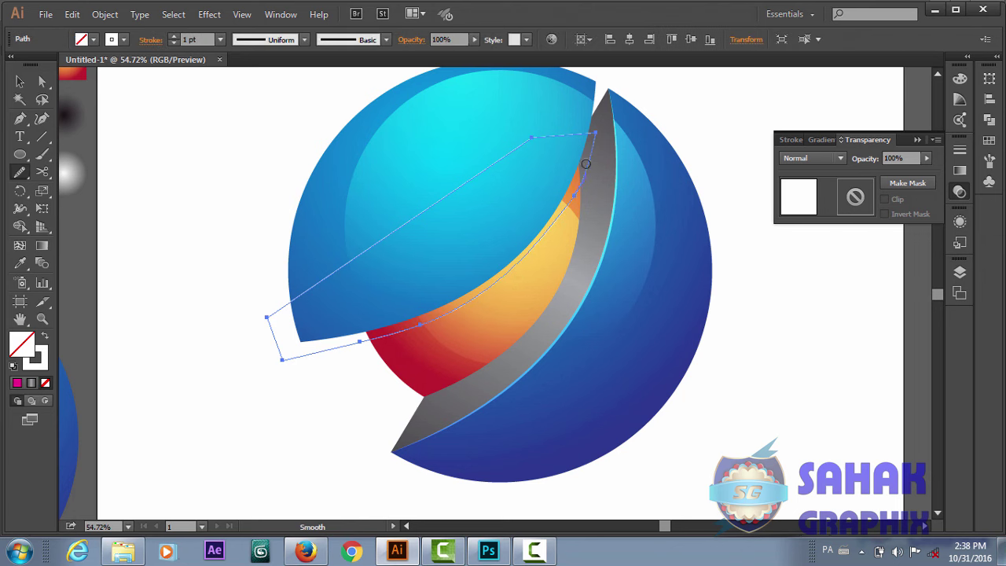
pyautogui.moveTo(585, 163); pyautogui.dragTo(586, 164)
pyautogui.moveTo(543, 236); pyautogui.dragTo(514, 263)
# Step: Copy the dark Overlay radial gradient onto the new shape and angle it diagonally
pyautogui.click(21, 263)
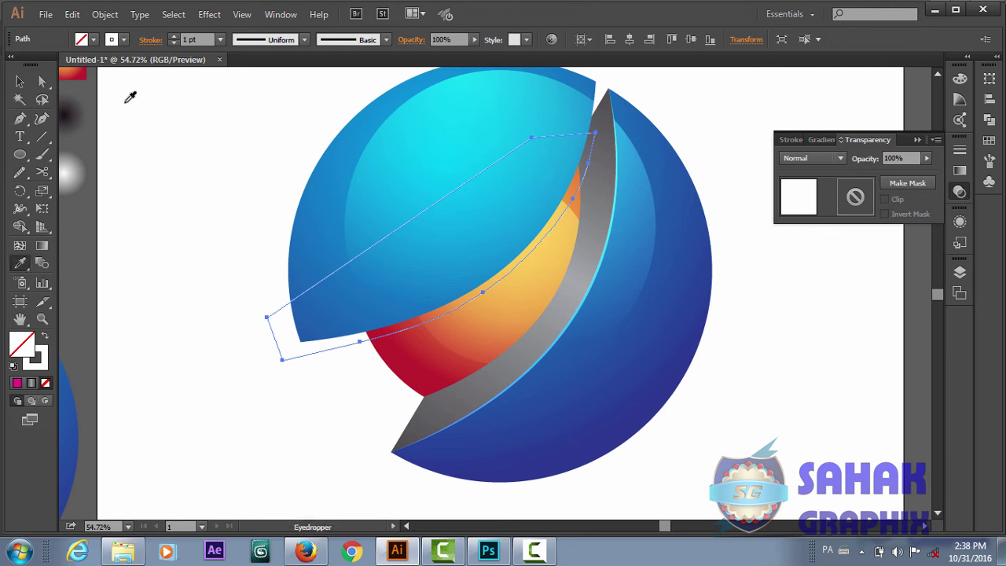
pyautogui.click(68, 115)
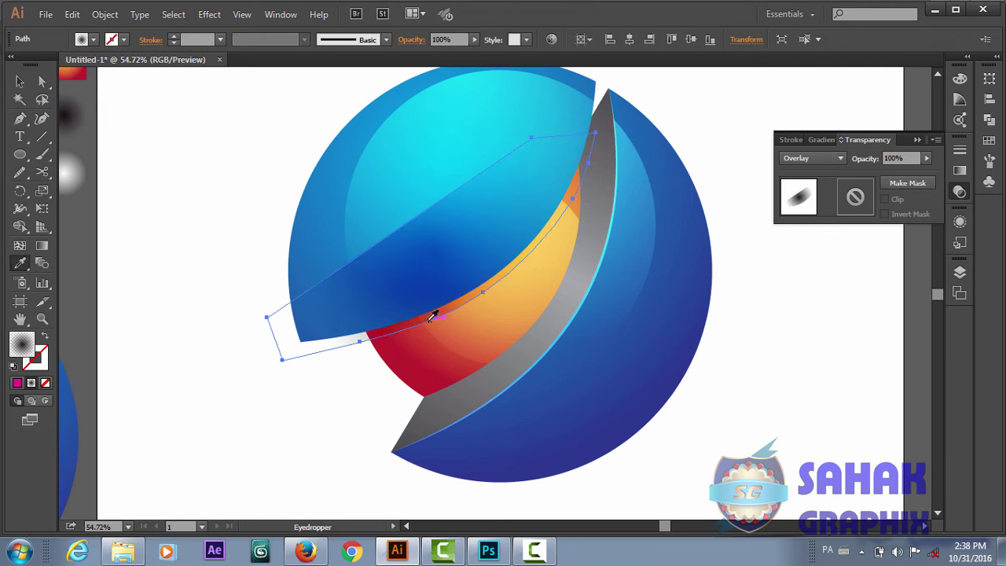
pyautogui.press('g')
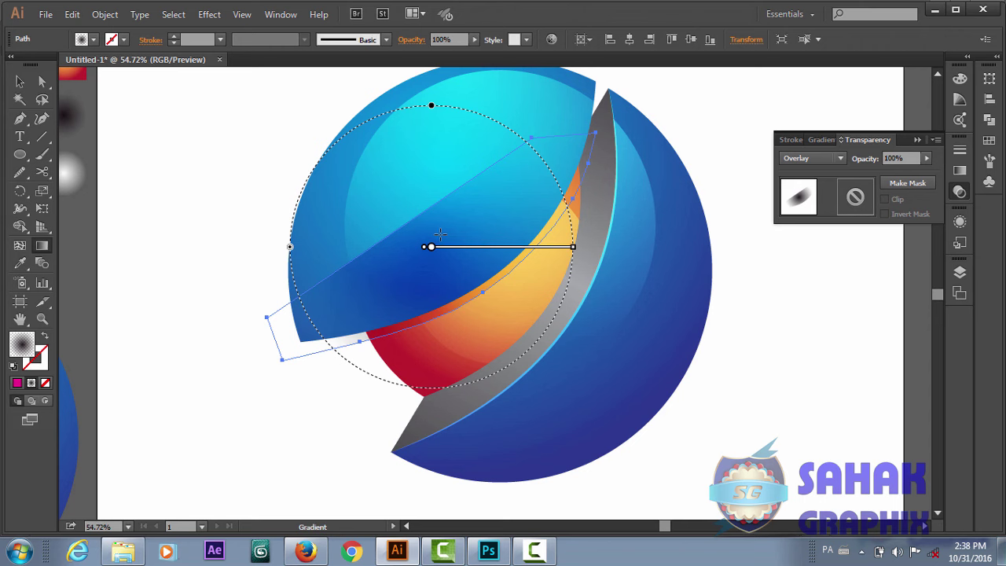
pyautogui.moveTo(438, 234); pyautogui.dragTo(523, 331)
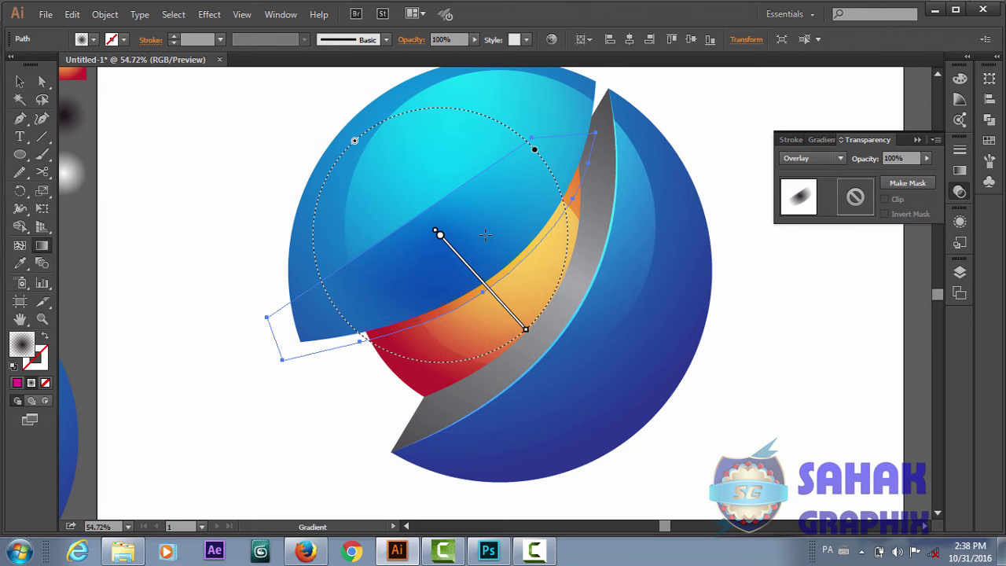
# Step: Stretch the gradient down across the sphere, then preview and reselect the highlight shape
pyautogui.moveTo(474, 184); pyautogui.dragTo(533, 446)
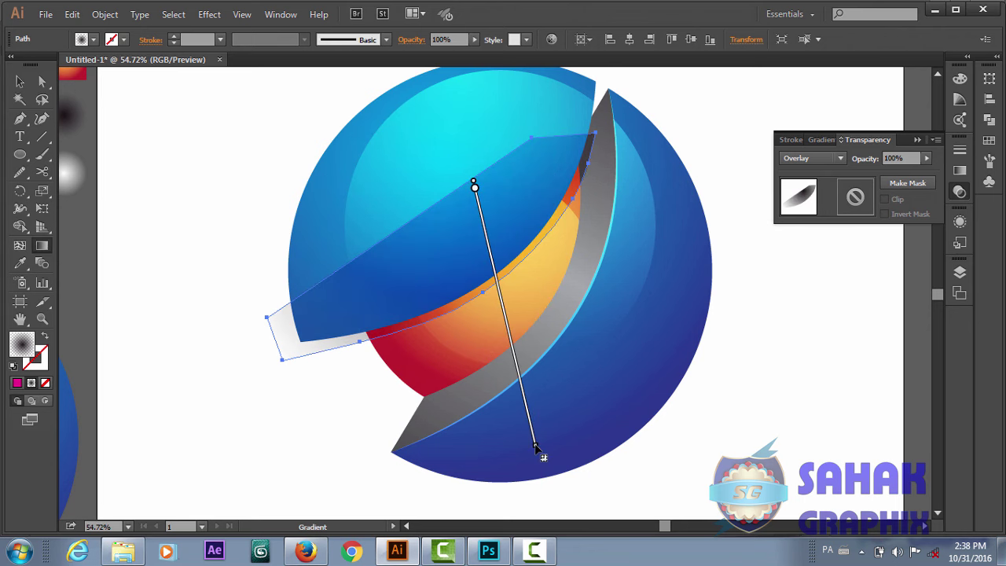
pyautogui.moveTo(532, 445); pyautogui.dragTo(516, 477)
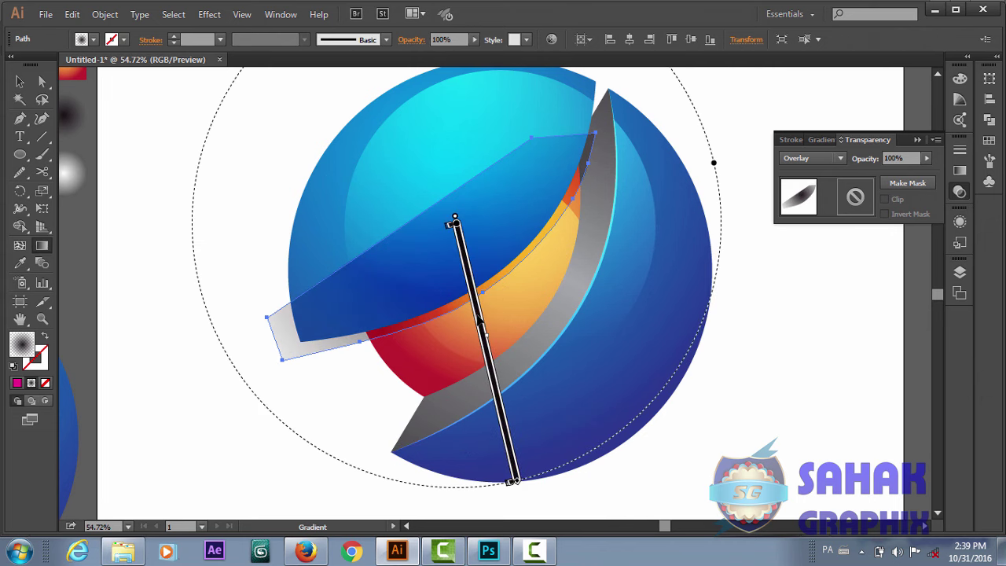
pyautogui.moveTo(480, 329); pyautogui.dragTo(479, 334)
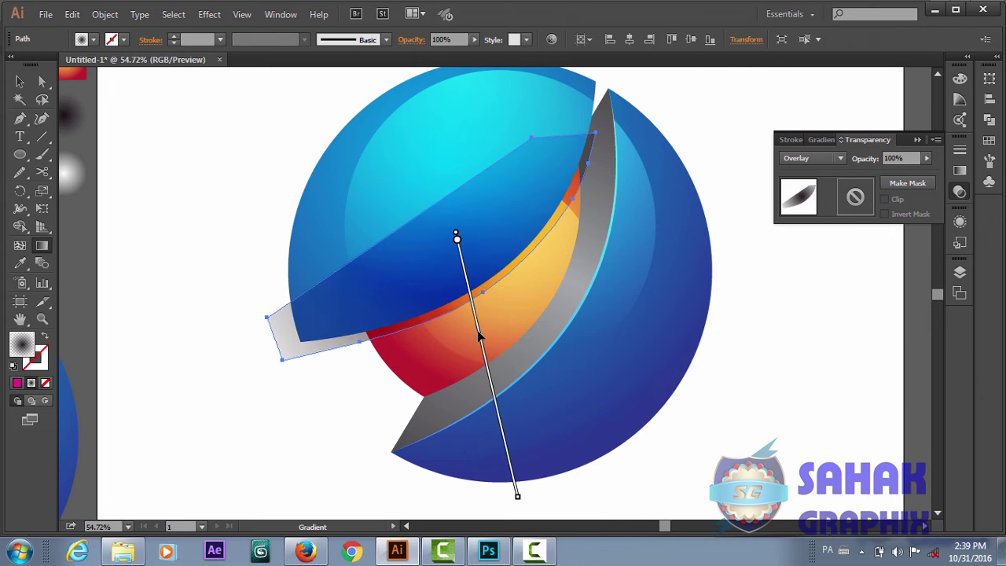
pyautogui.press('v')
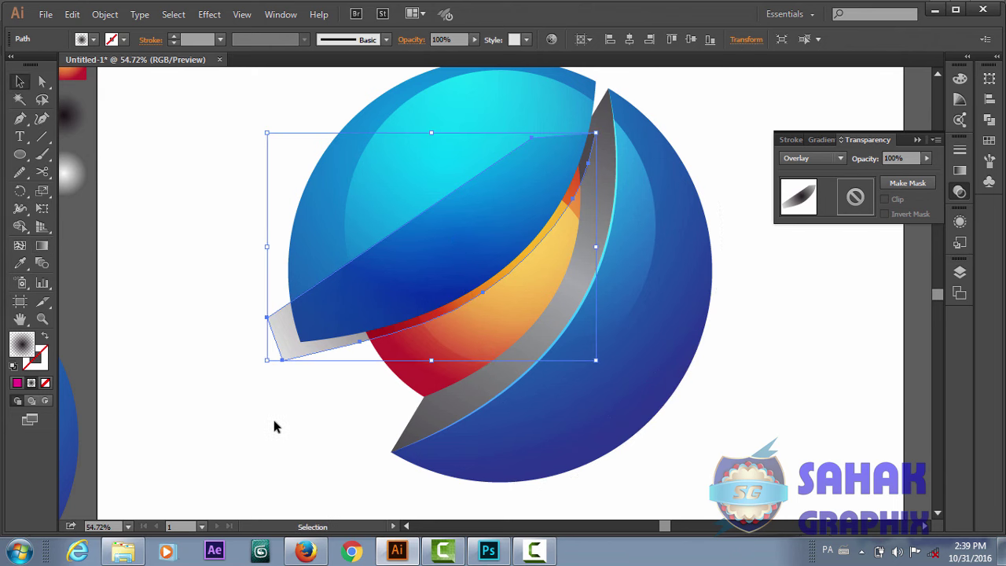
pyautogui.click(273, 420)
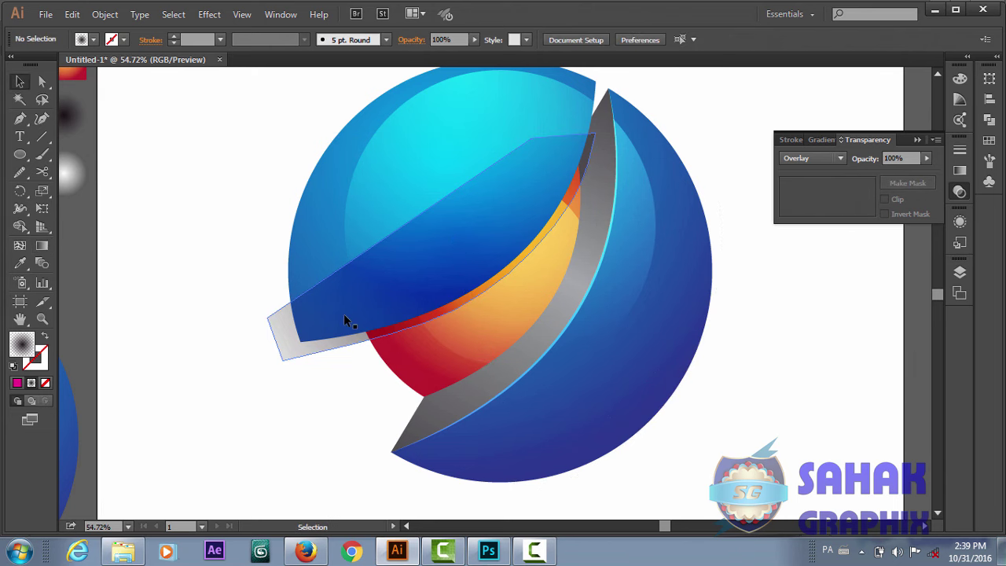
pyautogui.click(343, 314)
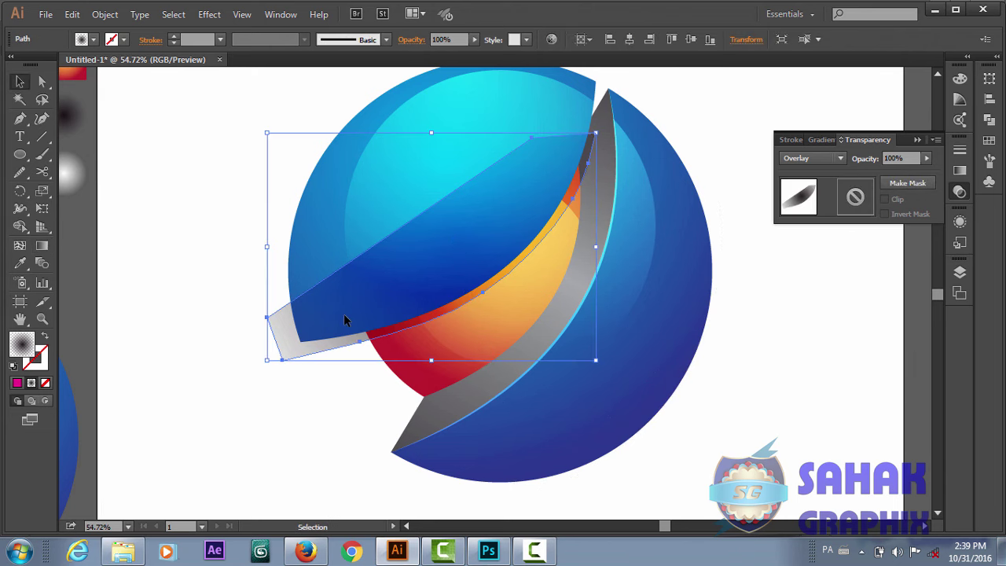
# Step: Select the overlay shape with the blue sphere and merge the tail outside it using Shape Builder
pyautogui.press('shift')
pyautogui.keyDown('shift'); pyautogui.click(295, 273); pyautogui.keyUp('shift')
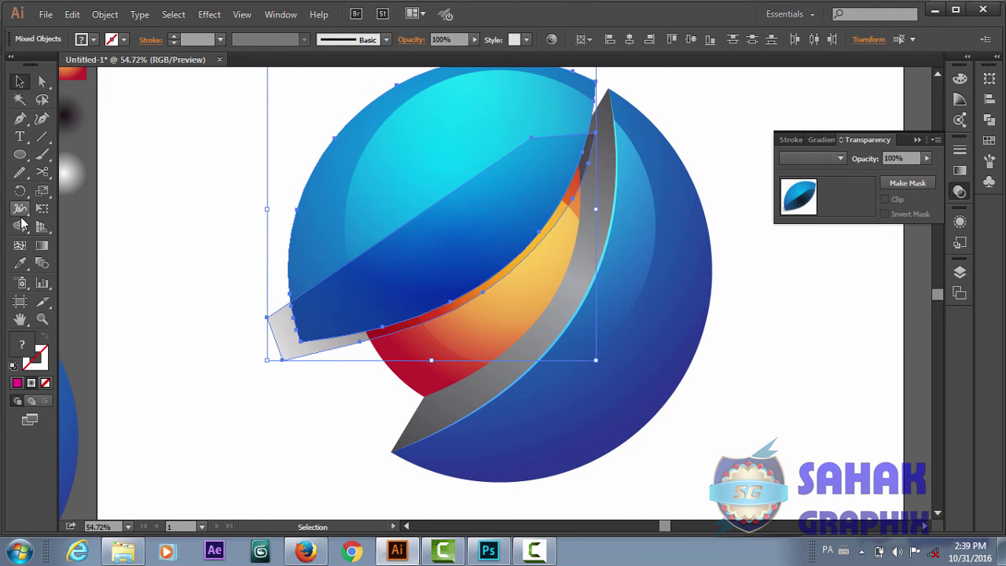
pyautogui.click(20, 226)
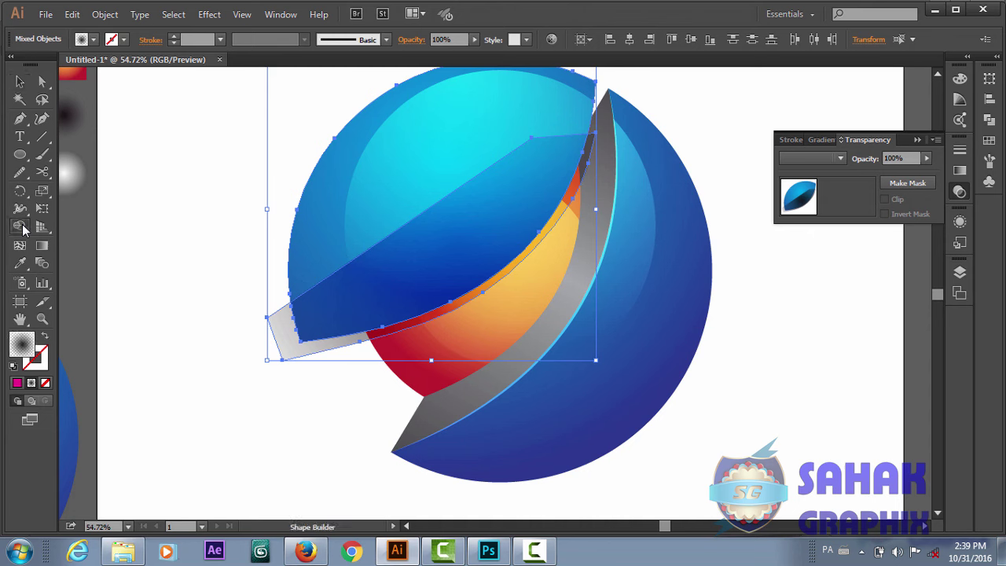
pyautogui.click(281, 336)
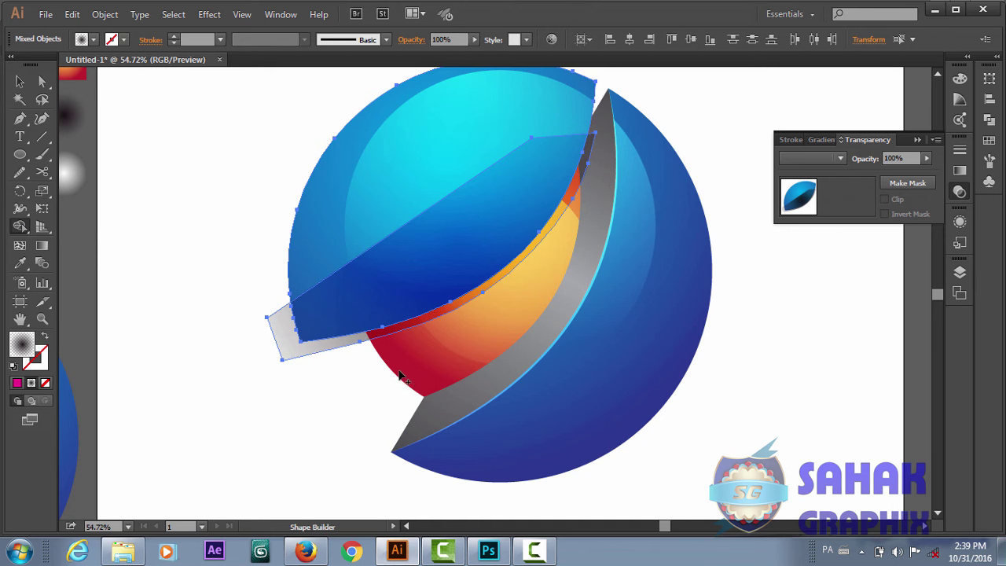
# Step: Add the orange core to the selection and delete the sliver beyond the sphere's left edge
pyautogui.press('v')
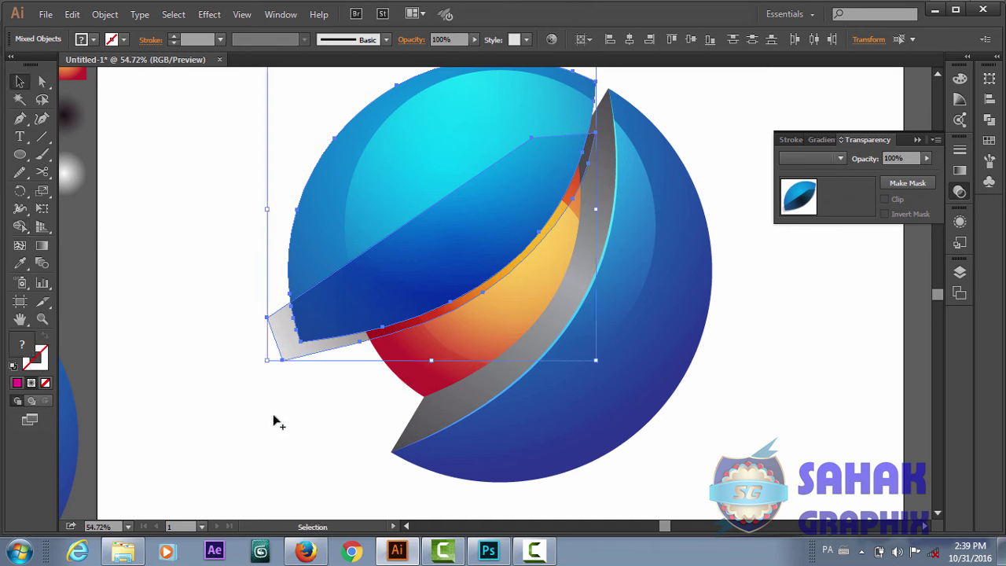
pyautogui.keyDown('shift'); pyautogui.click(399, 377); pyautogui.keyUp('shift')
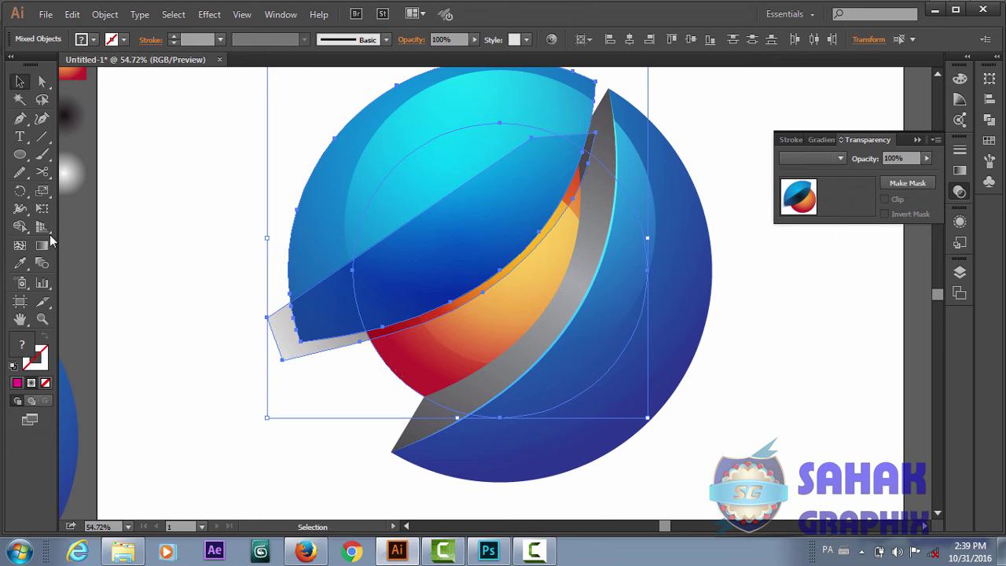
pyautogui.click(21, 226)
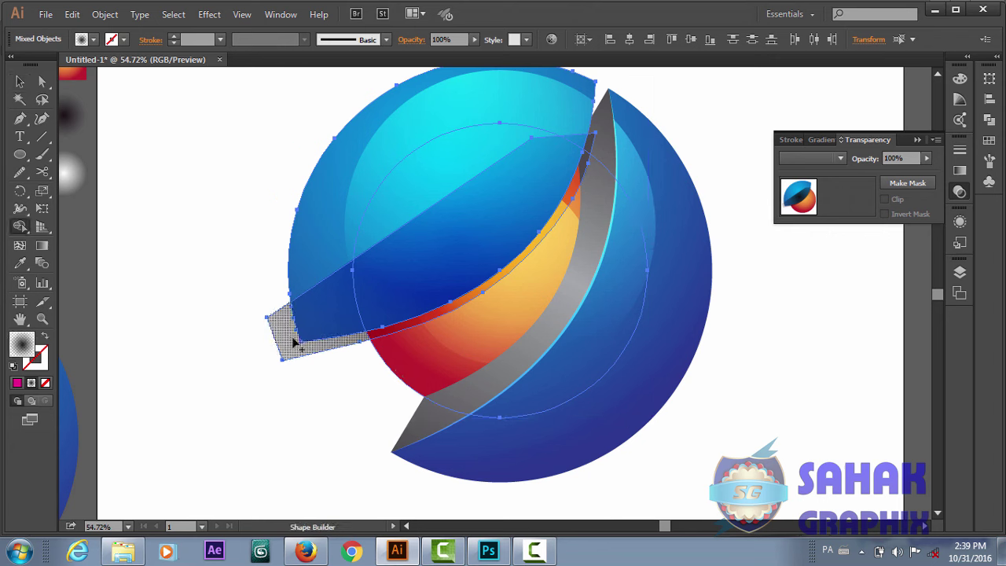
pyautogui.click(293, 342)
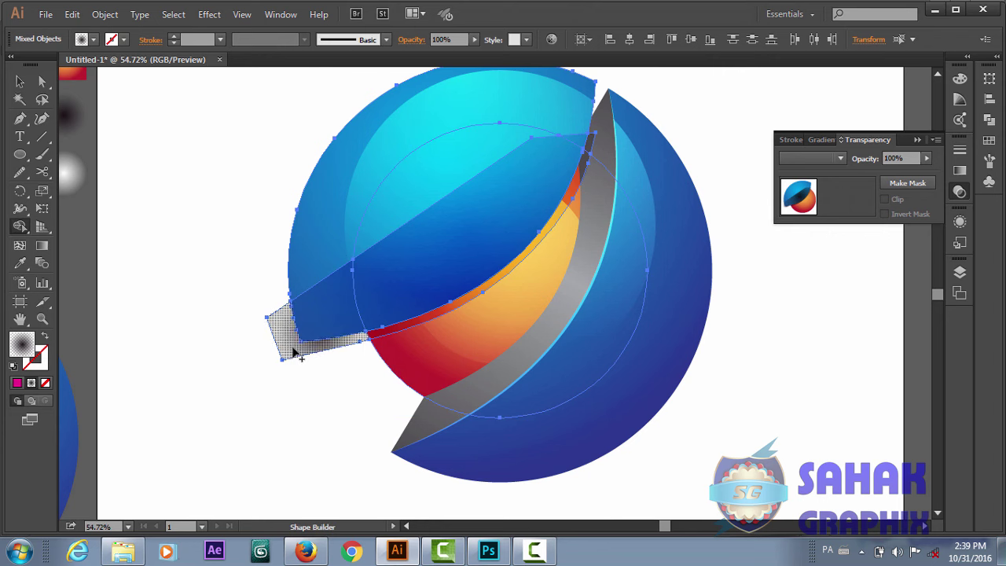
pyautogui.keyDown('alt'); pyautogui.click(293, 352); pyautogui.keyUp('alt')
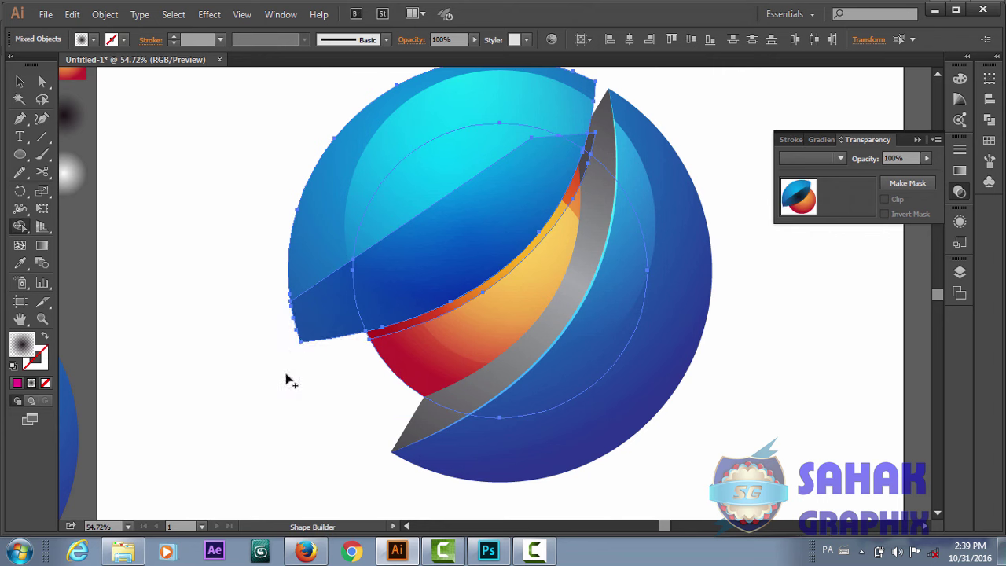
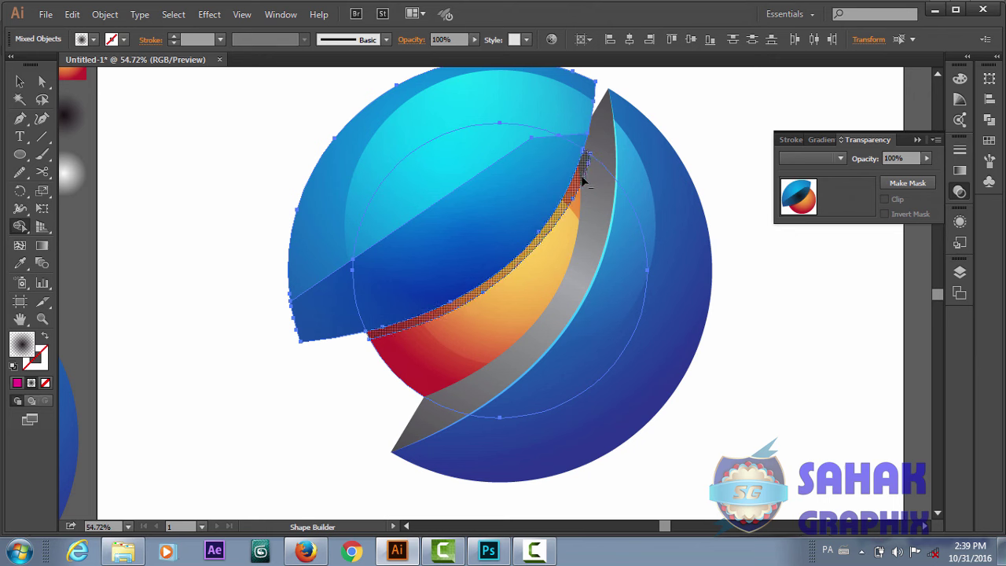
# Step: Merge the thin orange sliver, select the blue overlay shape, and undo sending it to the back
pyautogui.click(580, 174)
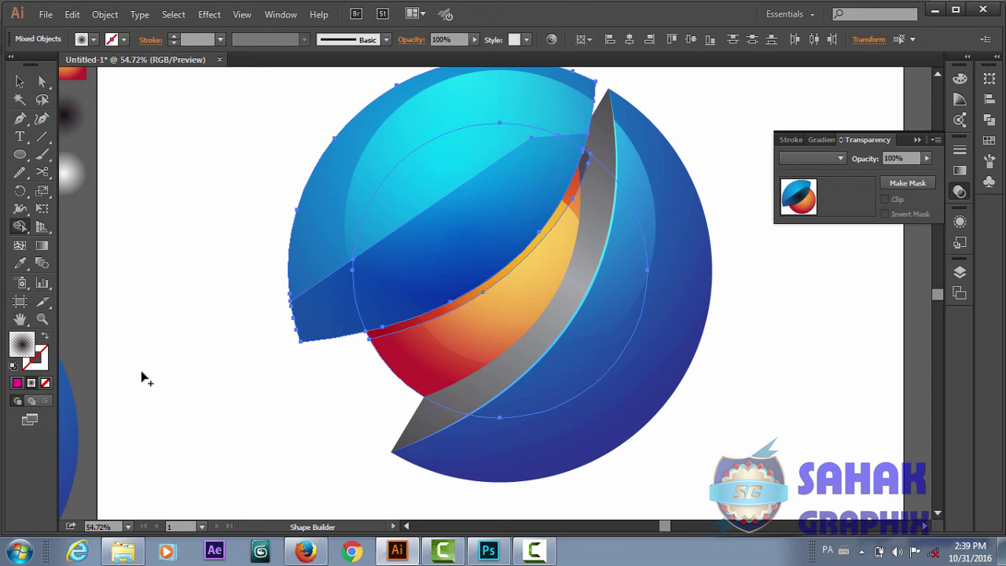
pyautogui.press('v')
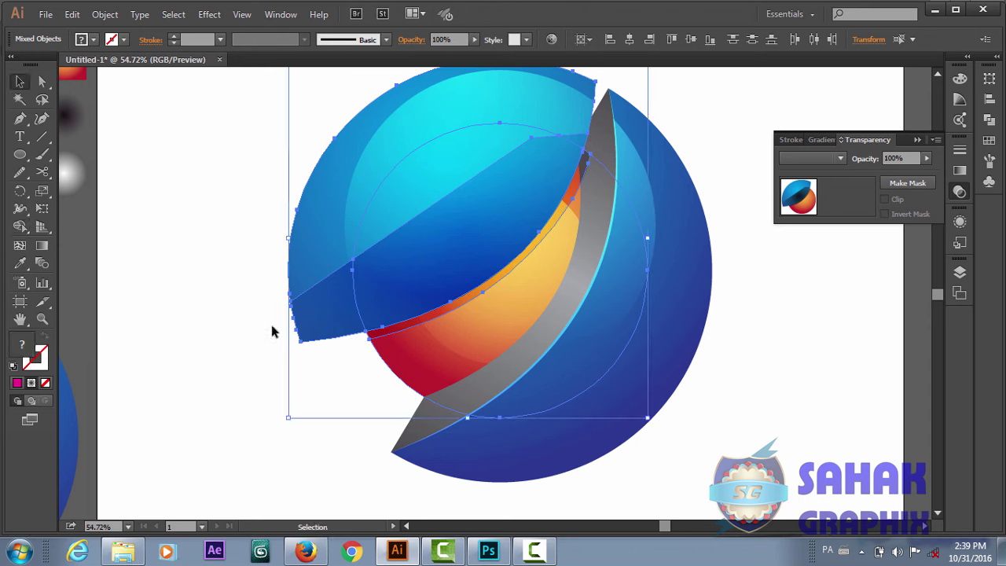
pyautogui.click(185, 401)
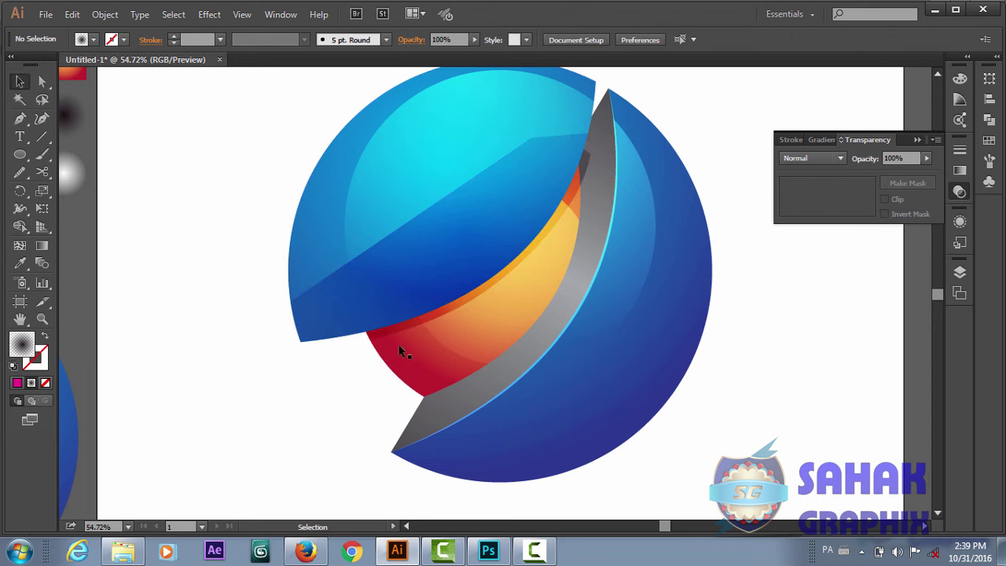
pyautogui.click(416, 292)
pyautogui.rightClick(417, 295)
pyautogui.moveTo(458, 233)
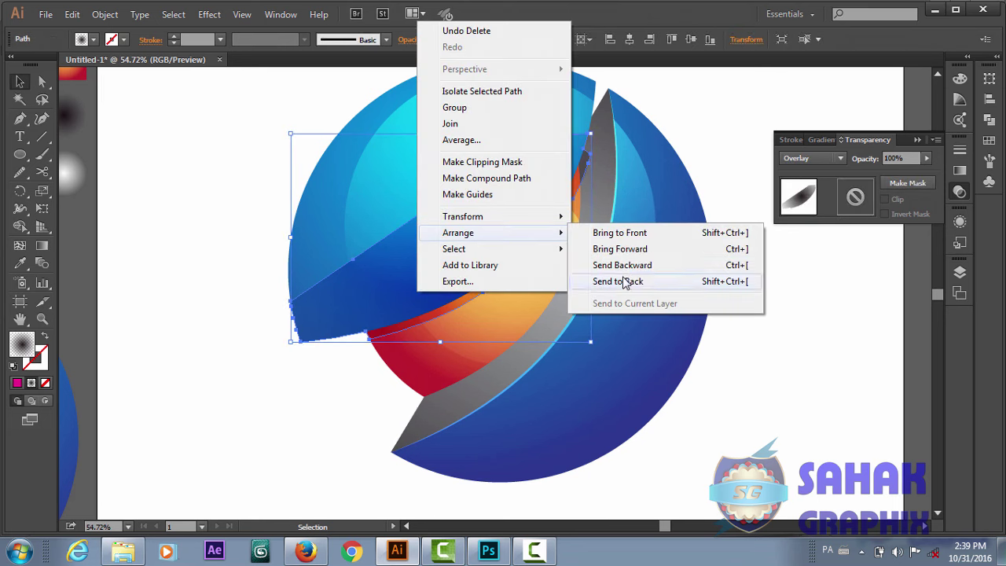
pyautogui.click(626, 282)
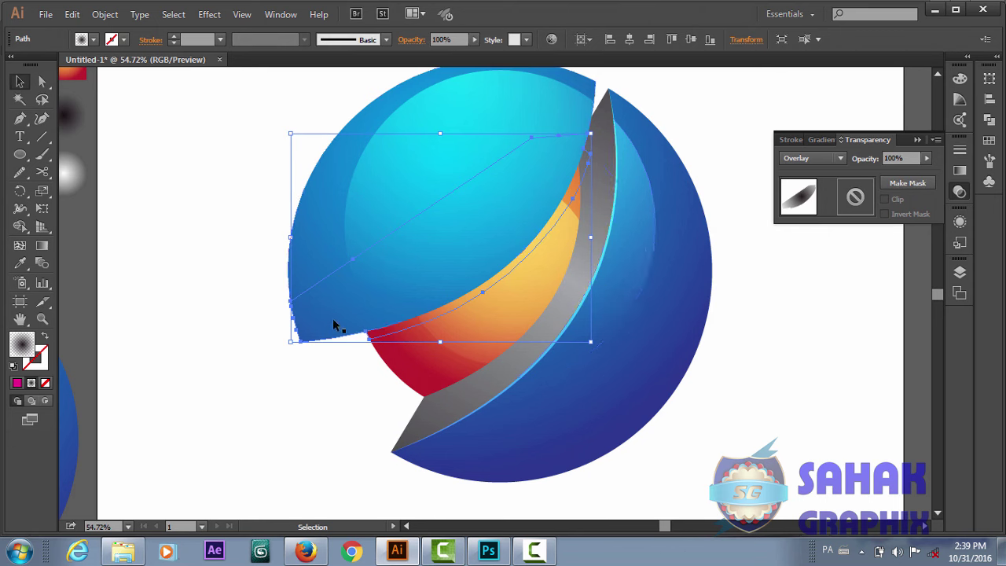
pyautogui.press('a')
pyautogui.press('Delete')
# Step: Send the blue overlay shape backward step by step until it sits behind the grey band
pyautogui.rightClick(387, 293)
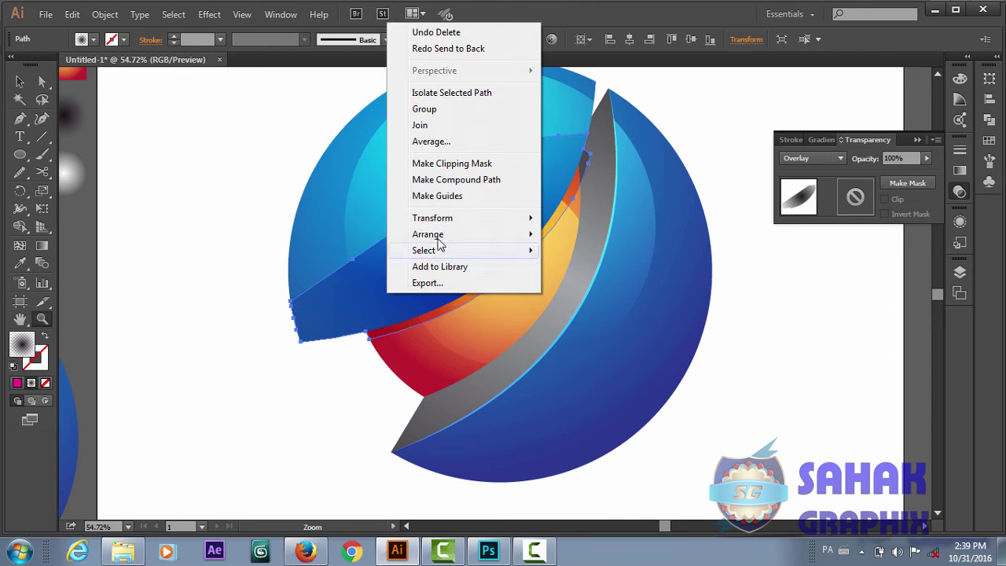
pyautogui.moveTo(428, 234)
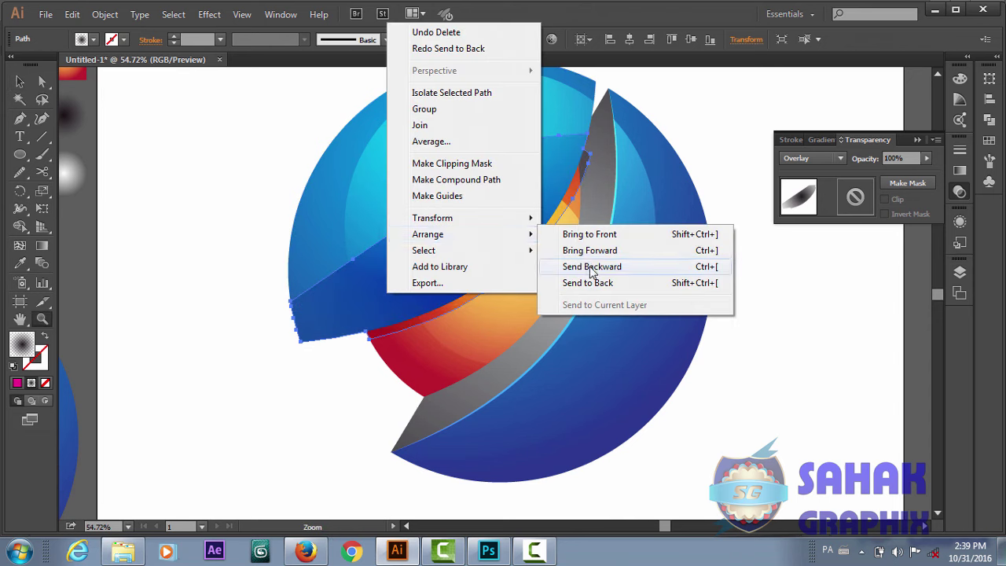
pyautogui.click(591, 268)
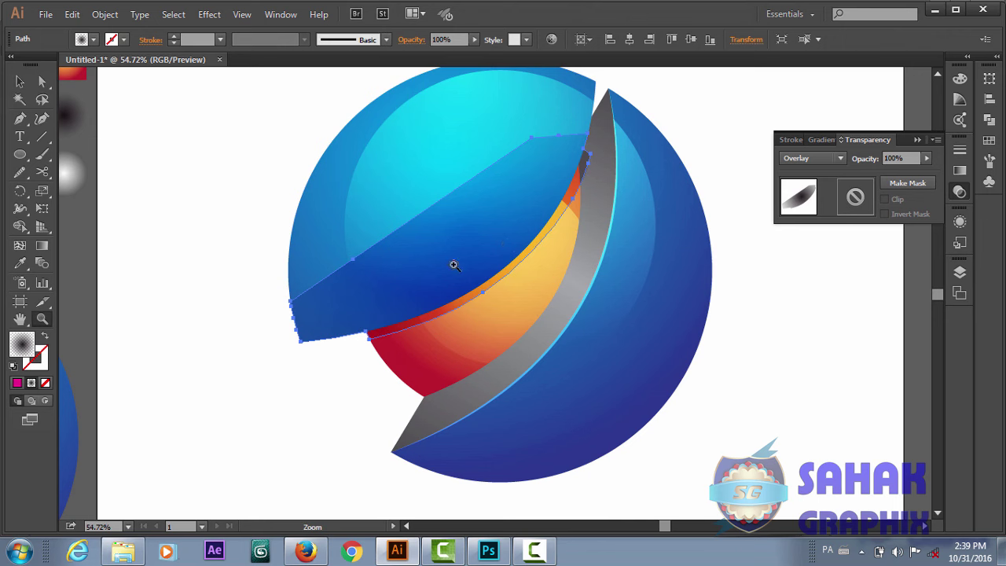
pyautogui.press('v')
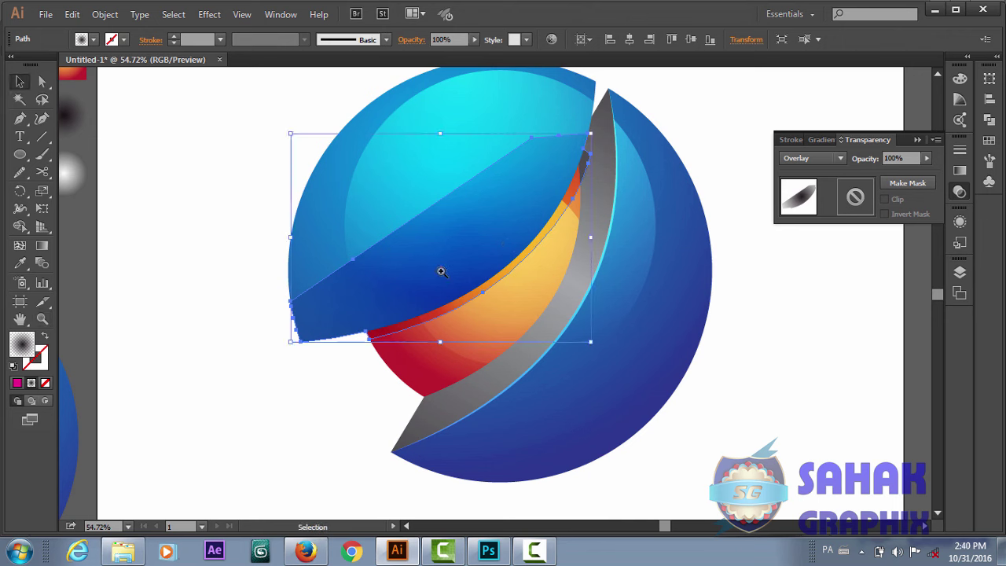
pyautogui.rightClick(441, 272)
pyautogui.moveTo(482, 212)
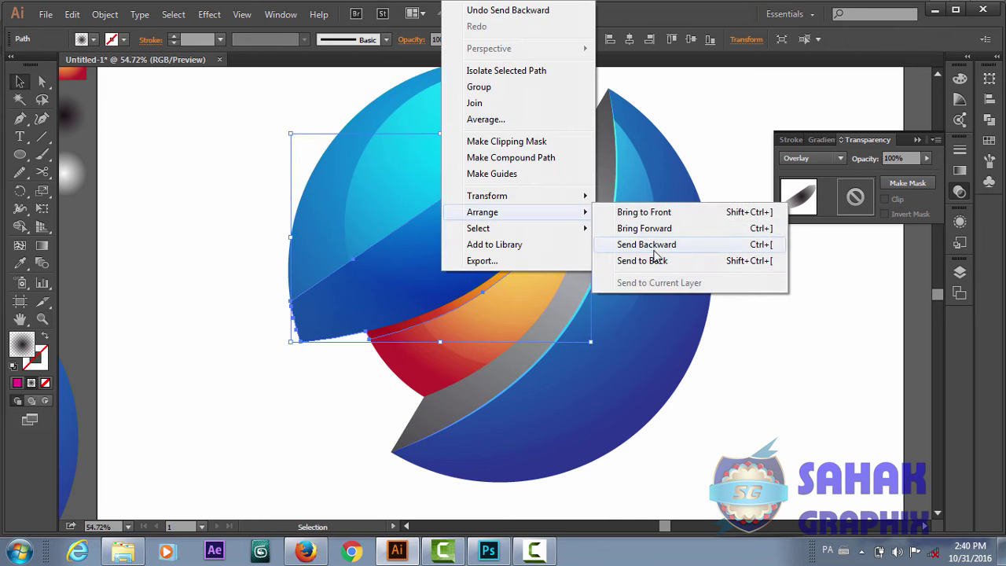
pyautogui.click(654, 245)
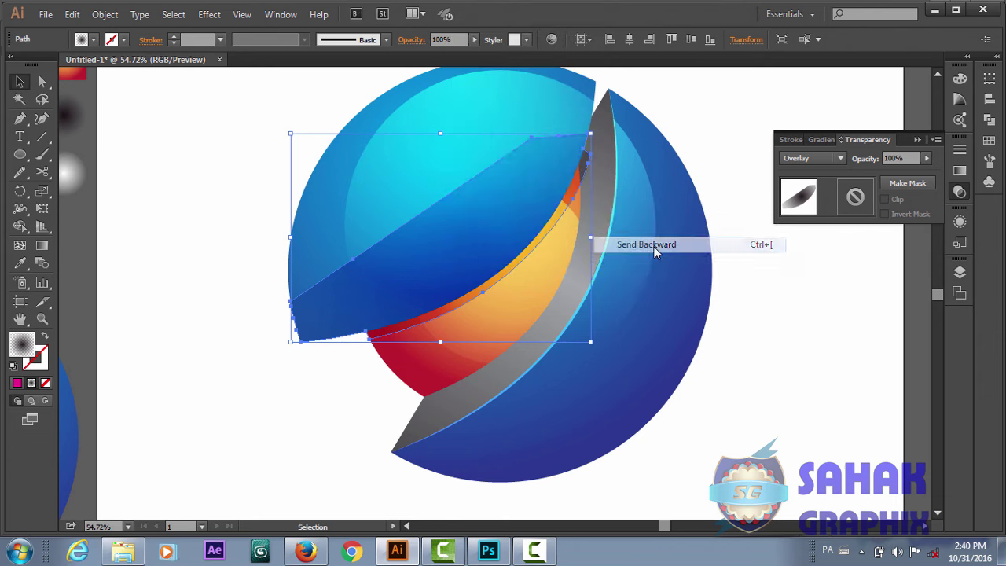
pyautogui.rightClick(493, 250)
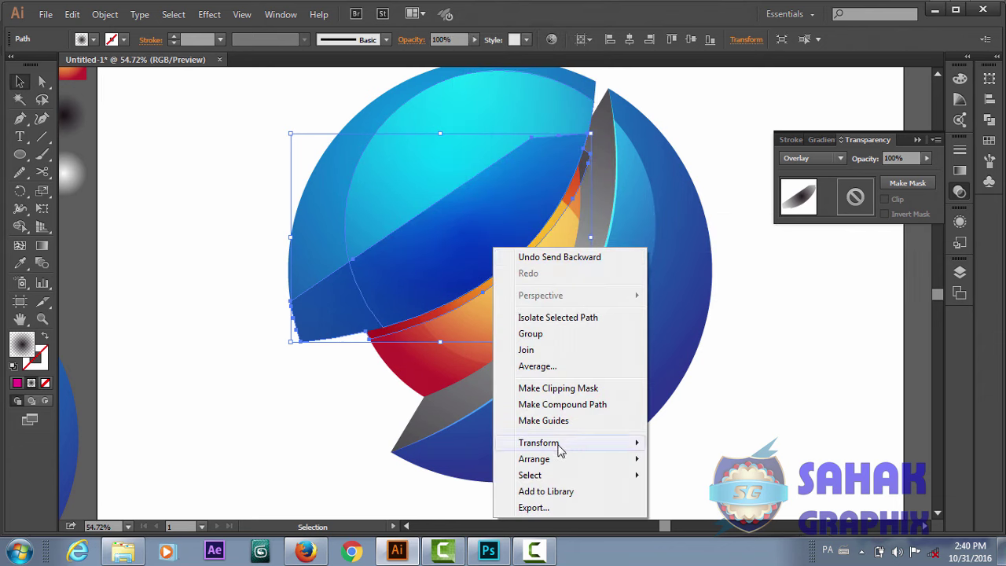
pyautogui.moveTo(535, 458)
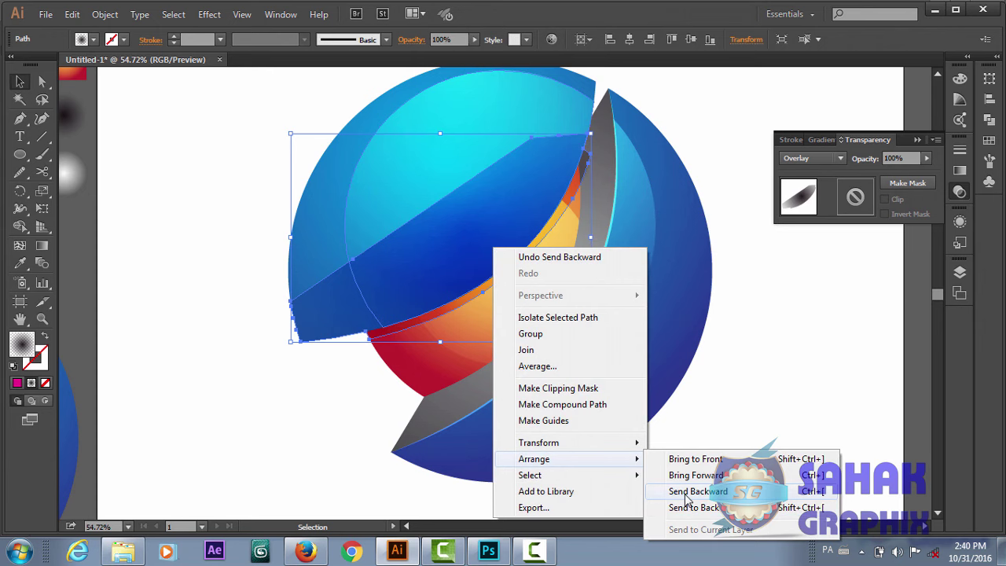
pyautogui.click(686, 491)
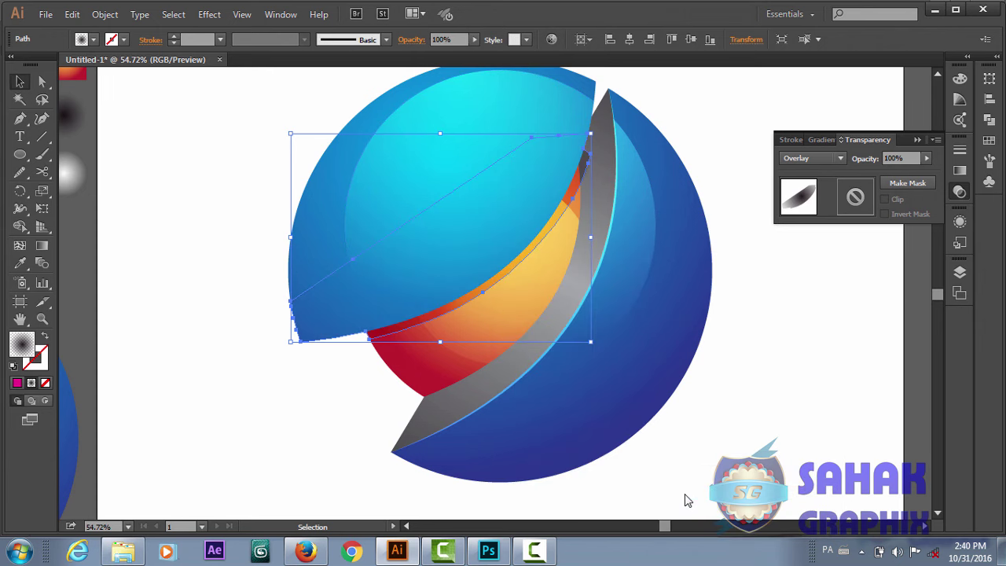
pyautogui.click(303, 440)
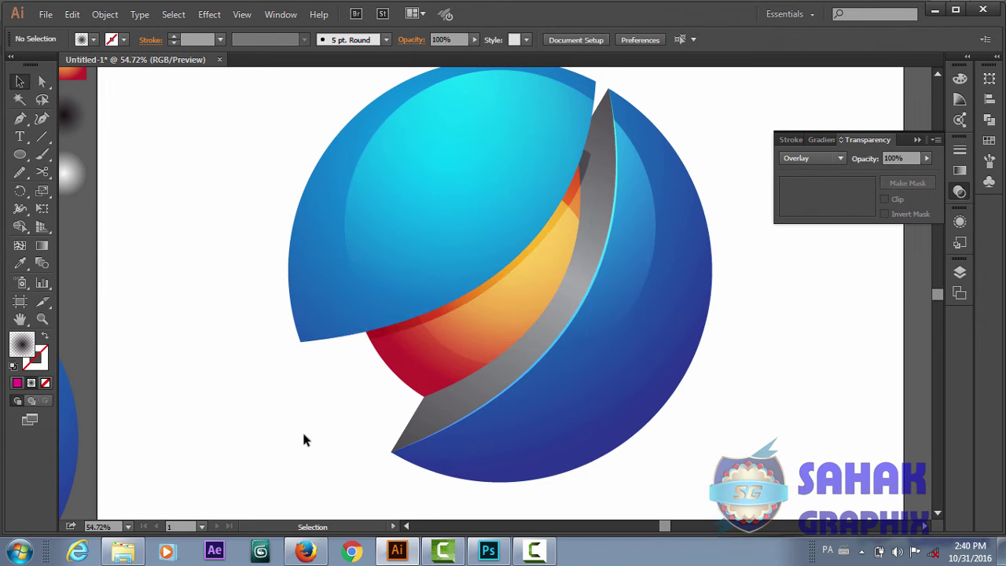
# Step: Check the layering and send the blue overlay shape one more step backward
pyautogui.click(602, 171)
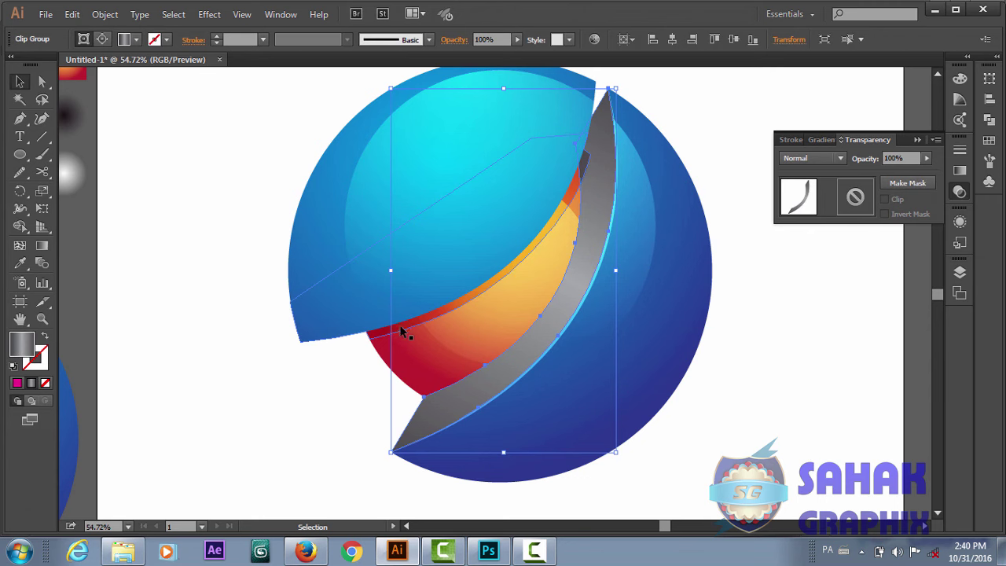
pyautogui.click(400, 327)
pyautogui.rightClick(400, 327)
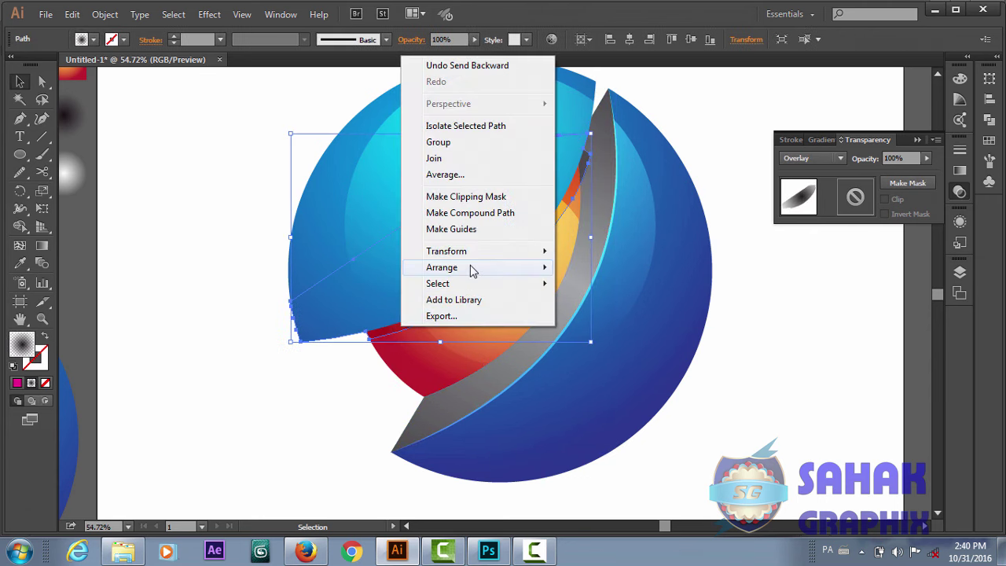
pyautogui.moveTo(442, 268)
pyautogui.click(582, 298)
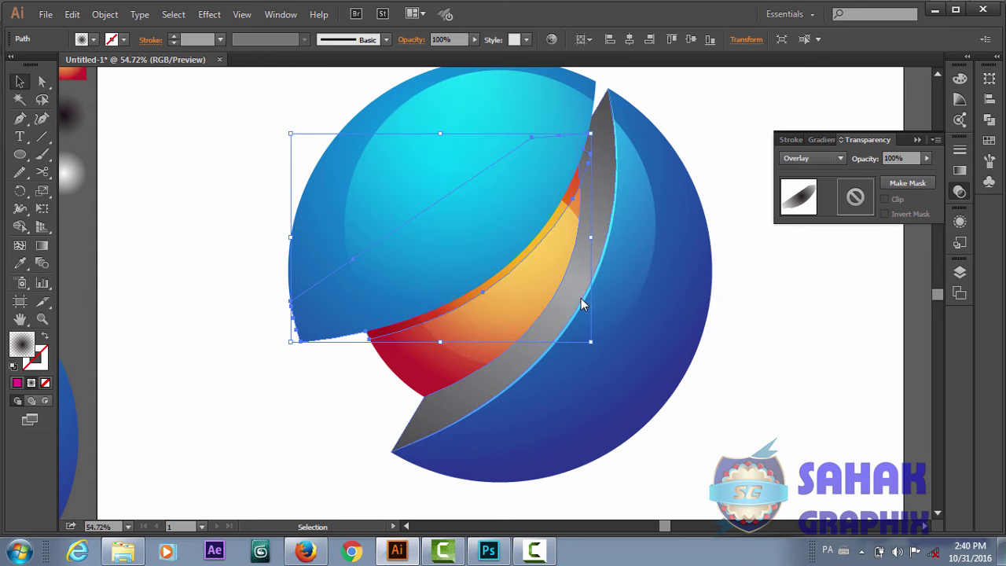
pyautogui.click(763, 325)
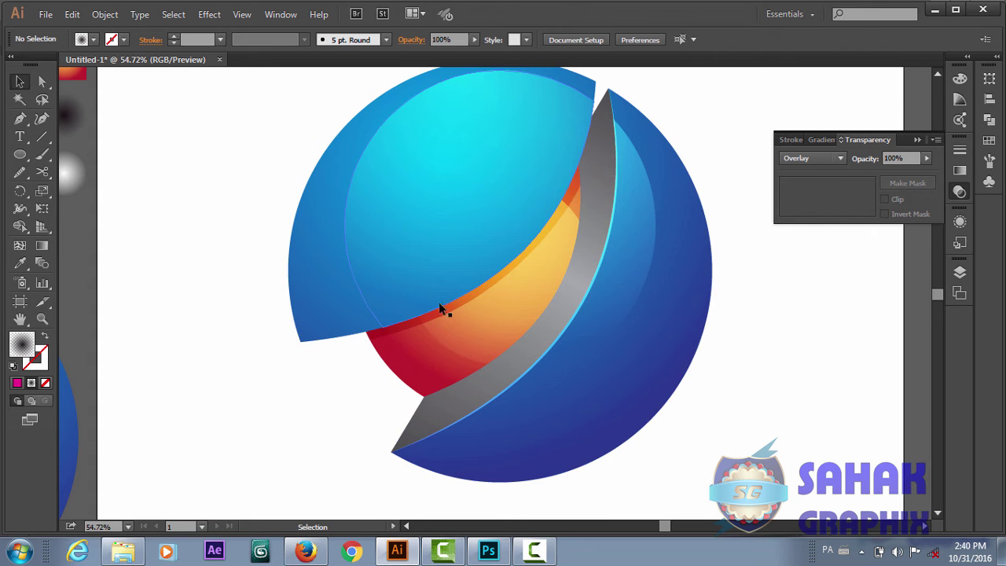
pyautogui.click(571, 189)
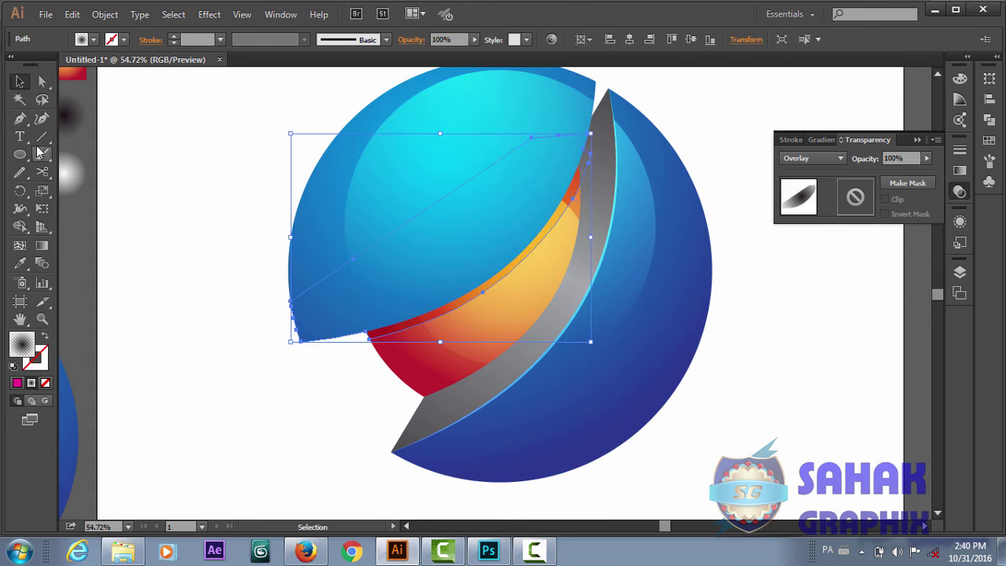
# Step: Move the light-blue cap's anchor so it aligns with the grey band's edge
pyautogui.click(43, 81)
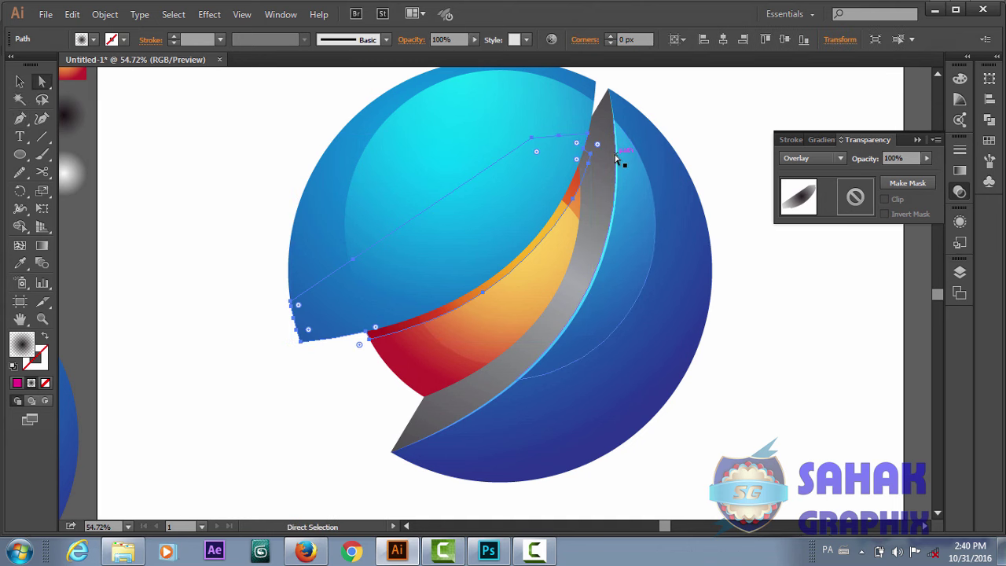
pyautogui.moveTo(588, 162); pyautogui.dragTo(591, 166)
pyautogui.click(590, 165)
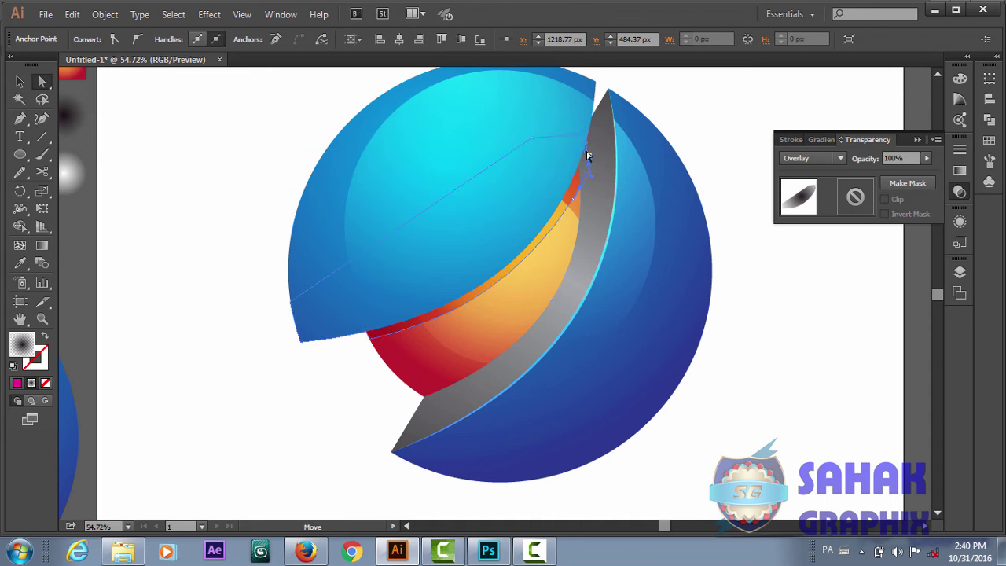
pyautogui.moveTo(590, 158); pyautogui.dragTo(585, 173)
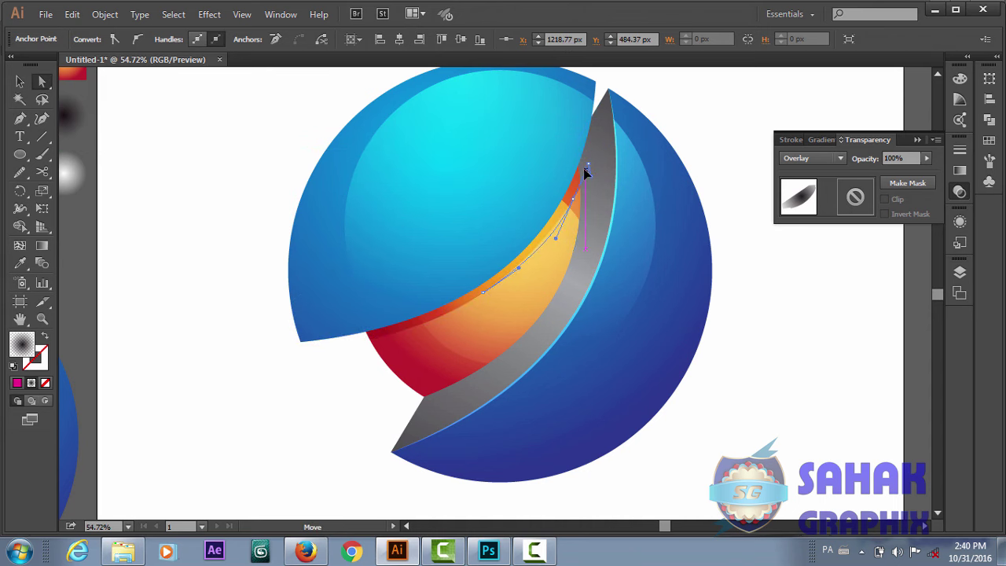
pyautogui.moveTo(587, 172); pyautogui.dragTo(591, 173)
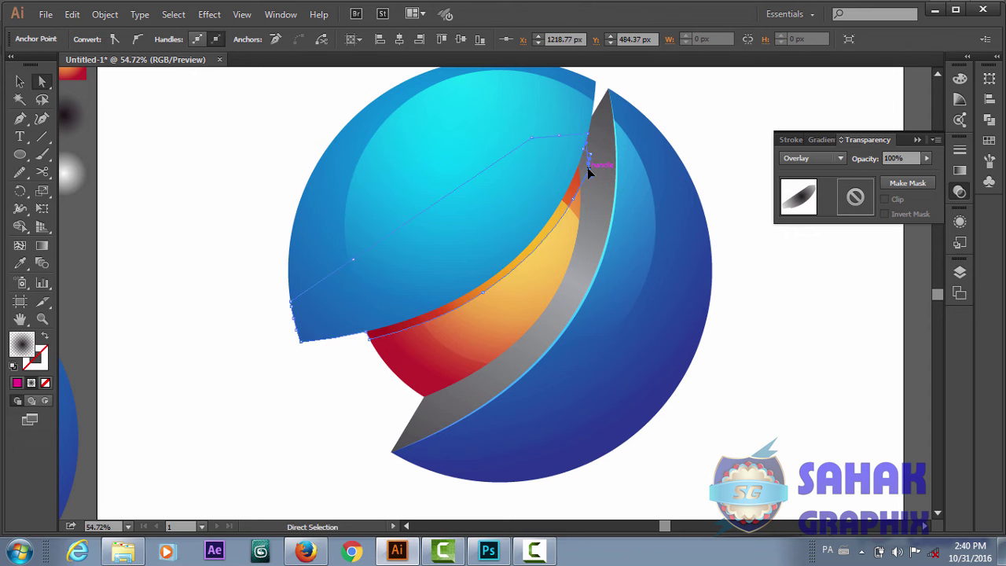
pyautogui.press('ctrl')
pyautogui.scroll(1, 590, 173)
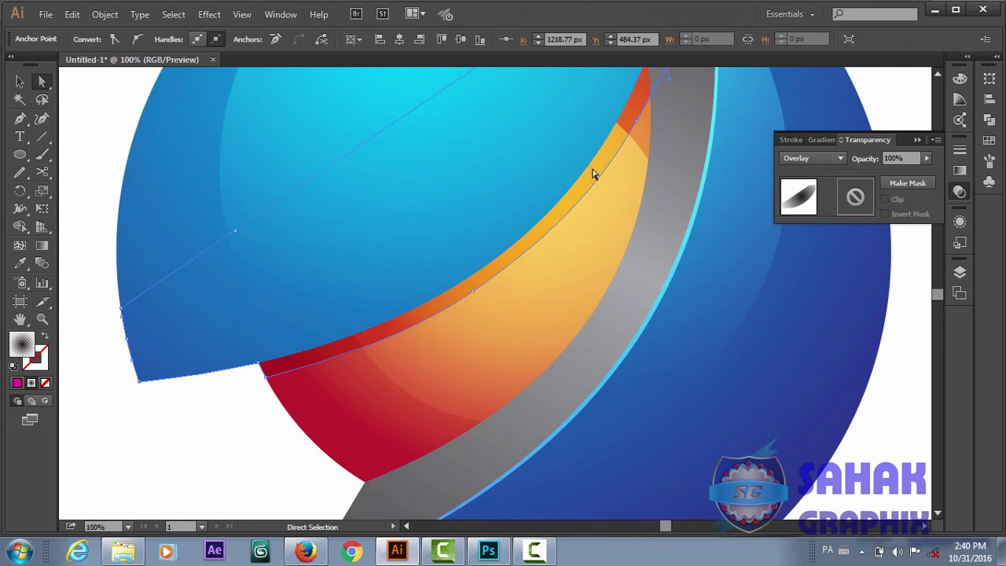
pyautogui.moveTo(588, 186); pyautogui.dragTo(454, 351)
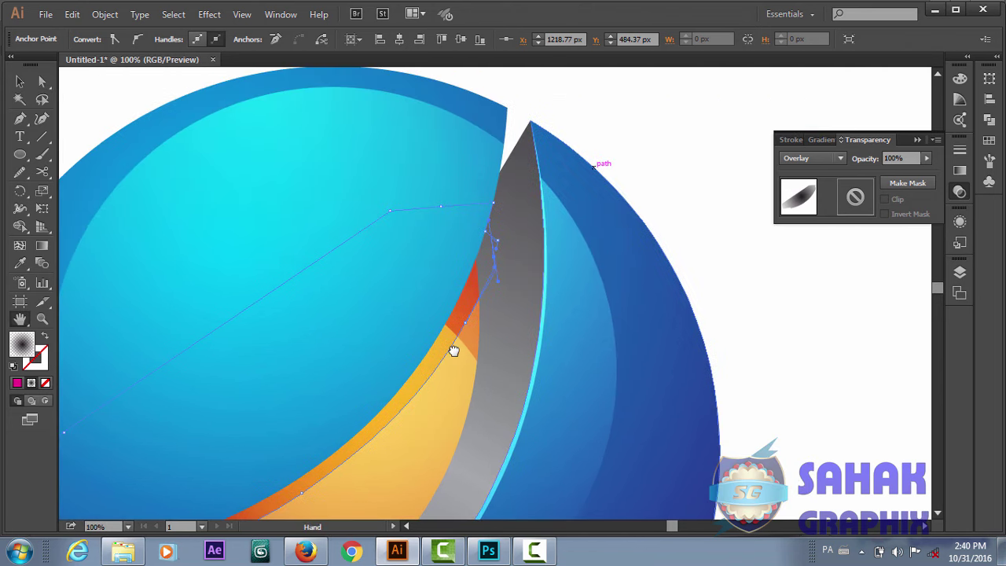
# Step: Delete the extra anchor points along the cap path, including its top corner
pyautogui.click(21, 122)
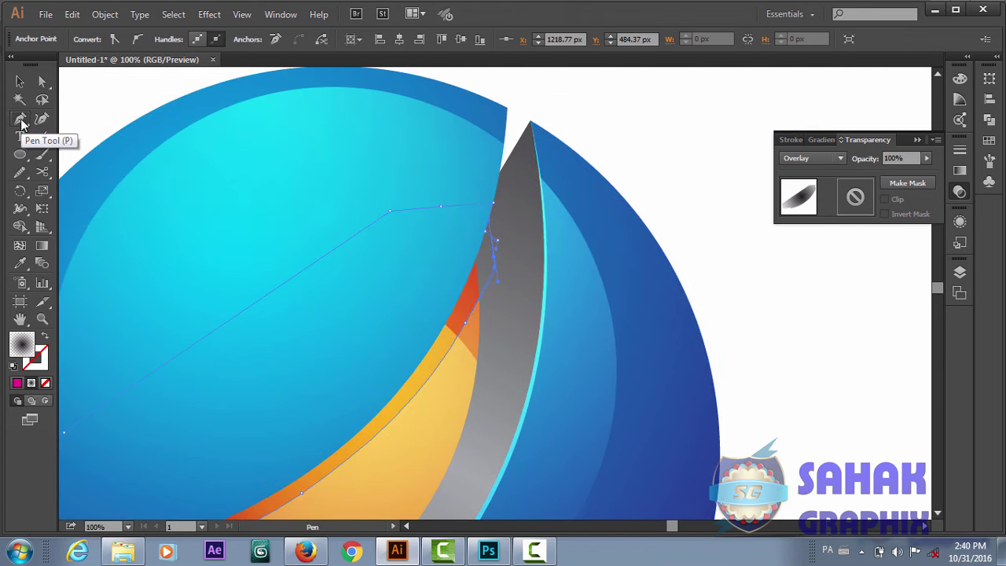
pyautogui.moveTo(21, 122); pyautogui.dragTo(58, 155)
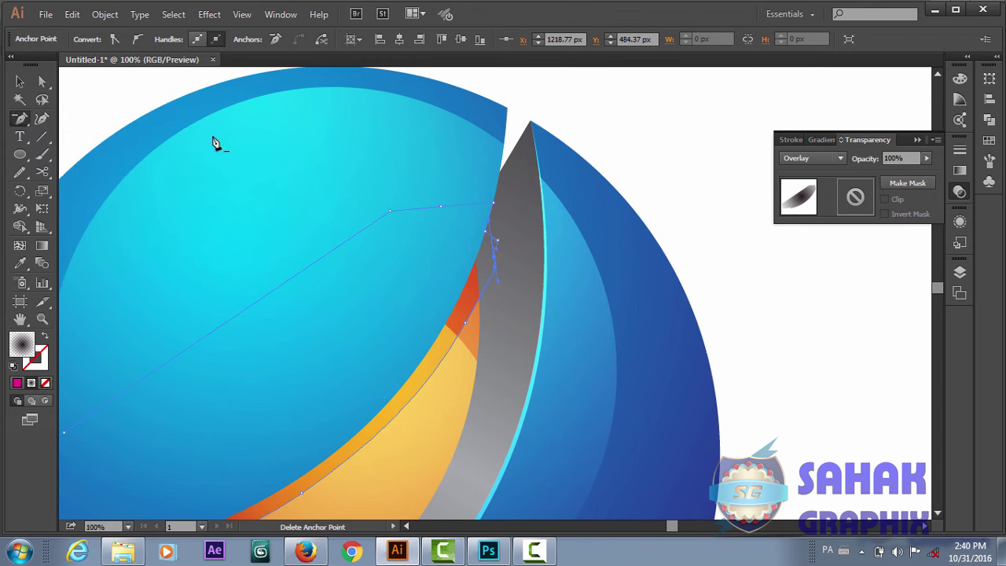
pyautogui.click(495, 264)
pyautogui.click(486, 235)
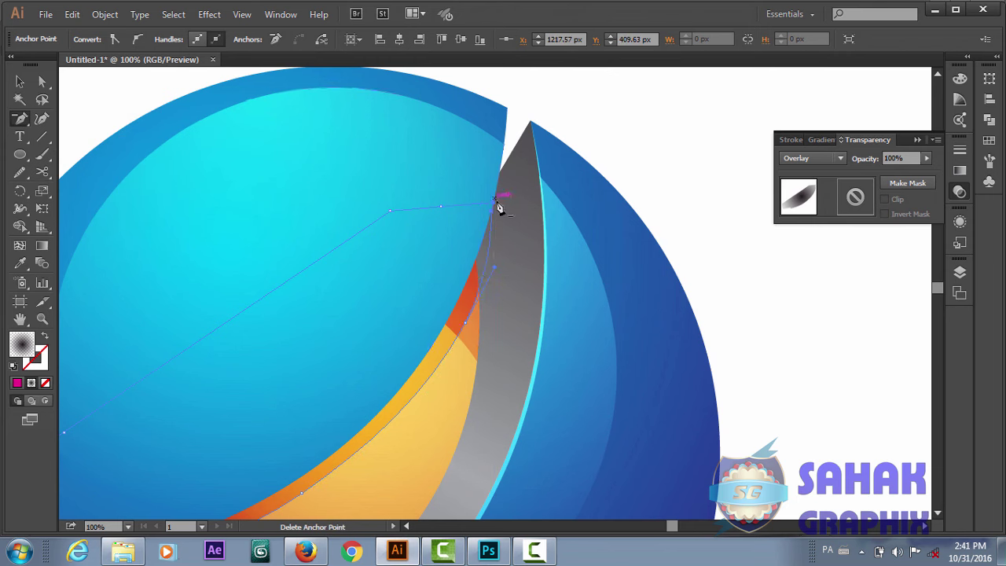
pyautogui.click(492, 211)
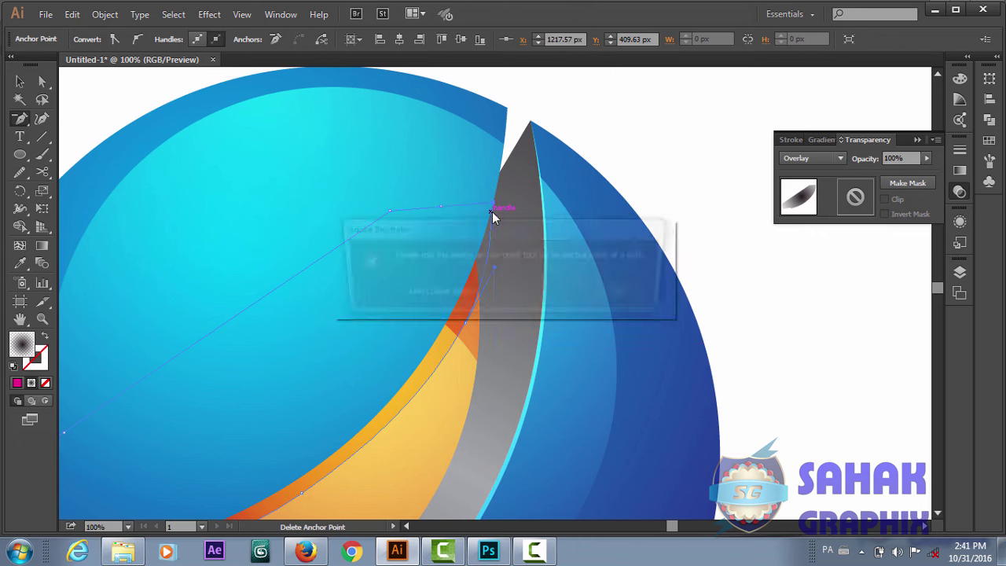
pyautogui.click(626, 294)
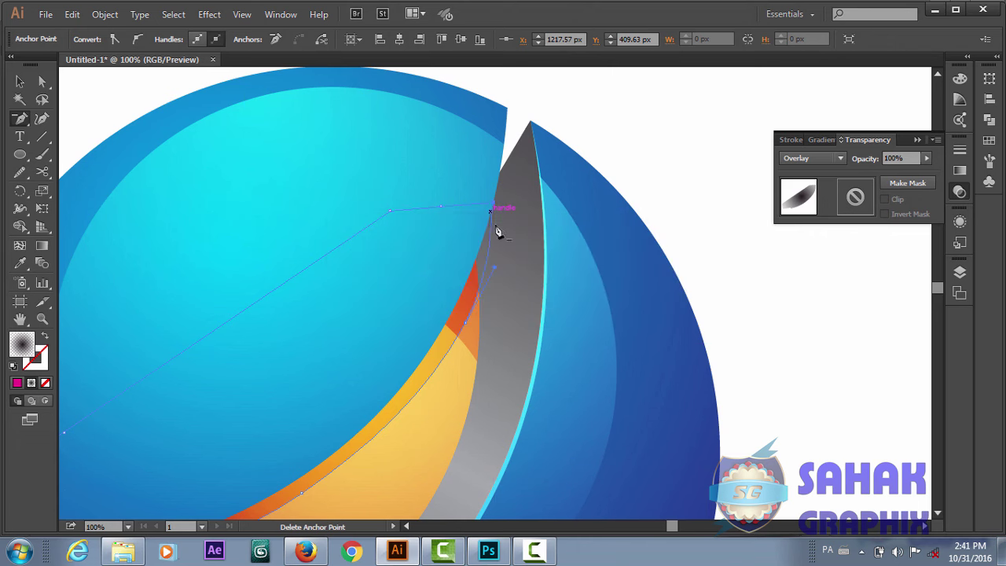
pyautogui.click(495, 205)
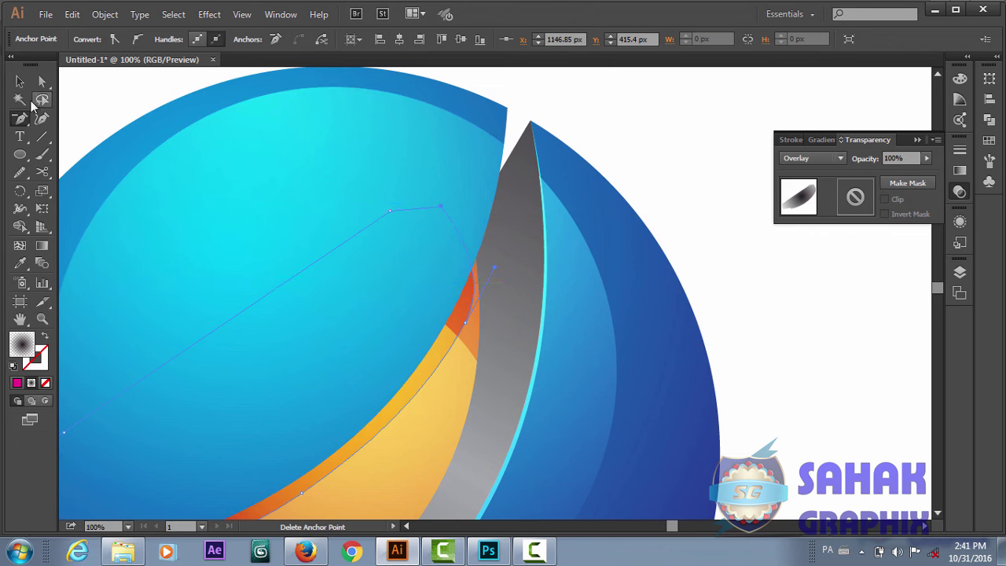
# Step: Raise the cap's anchor and bend its lower segment into a large arc
pyautogui.click(43, 82)
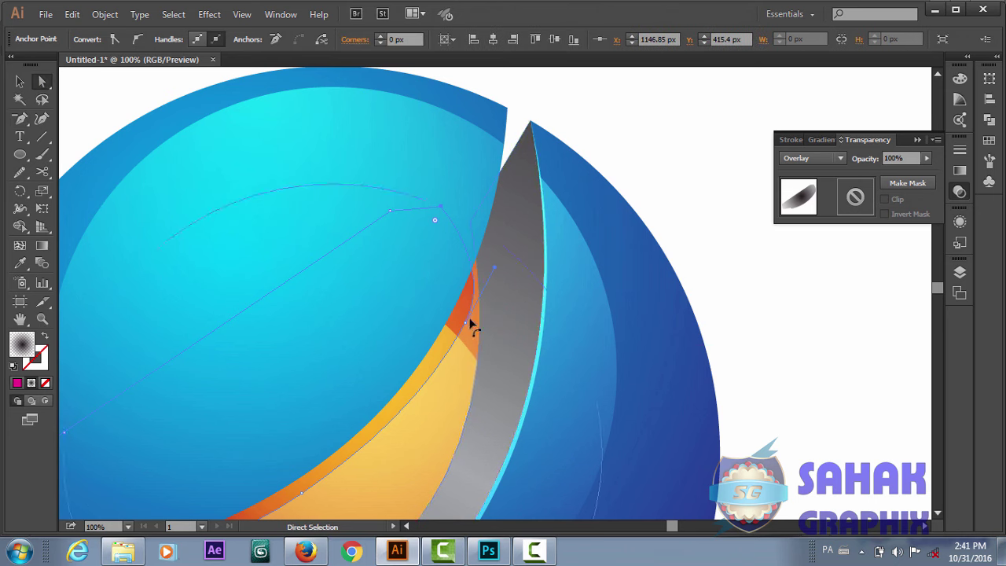
pyautogui.moveTo(466, 325); pyautogui.dragTo(468, 281)
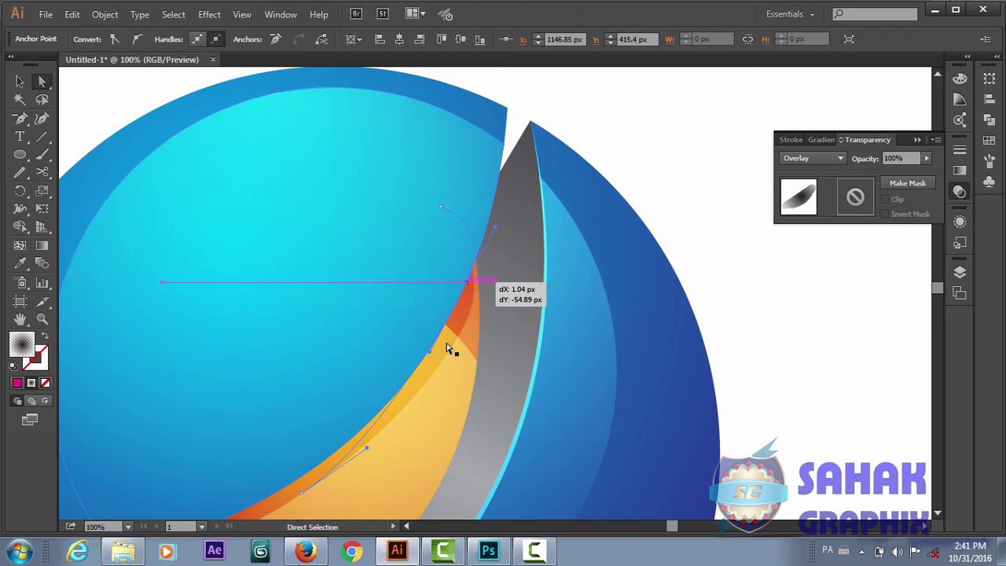
pyautogui.moveTo(428, 346); pyautogui.dragTo(433, 350)
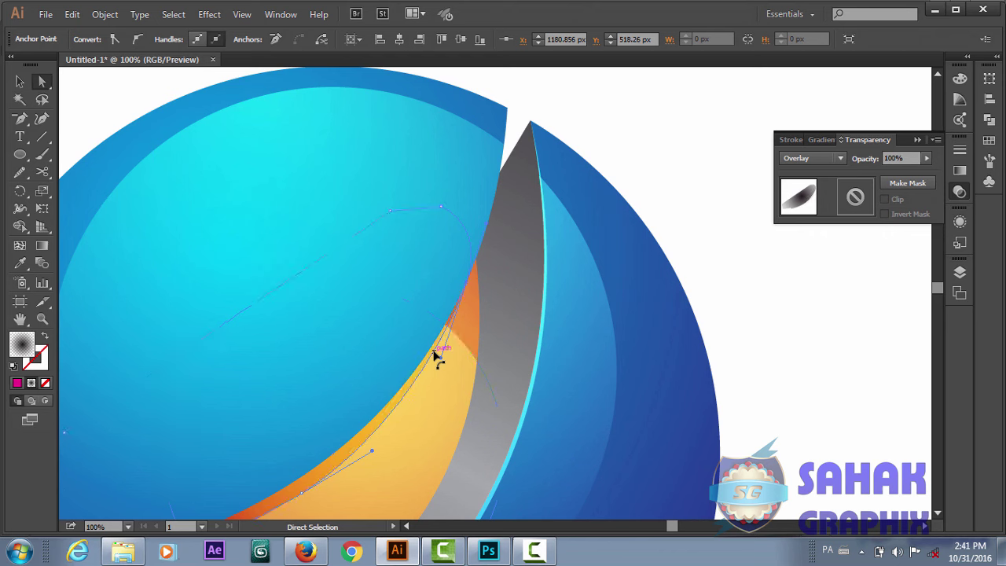
pyautogui.click(435, 355)
# Step: Zoom out to the whole artboard and review the grey swoosh clip group
pyautogui.hotkey('ctrl', '-')
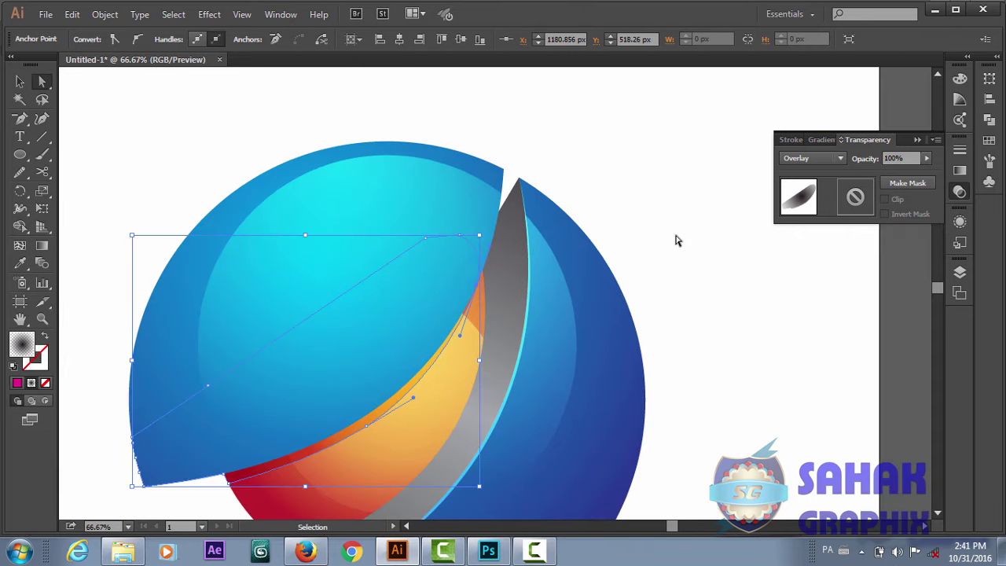
pyautogui.press('v')
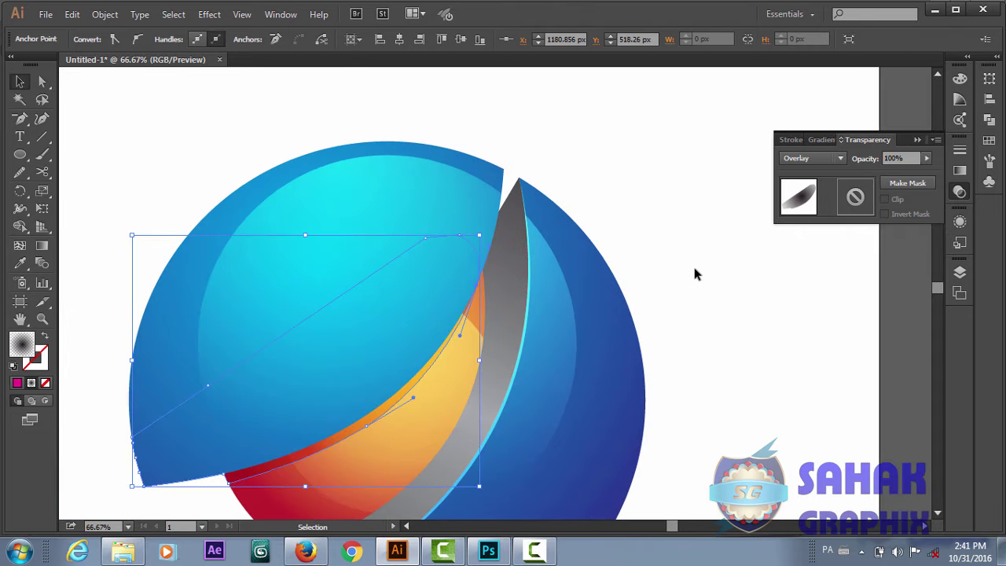
pyautogui.click(695, 269)
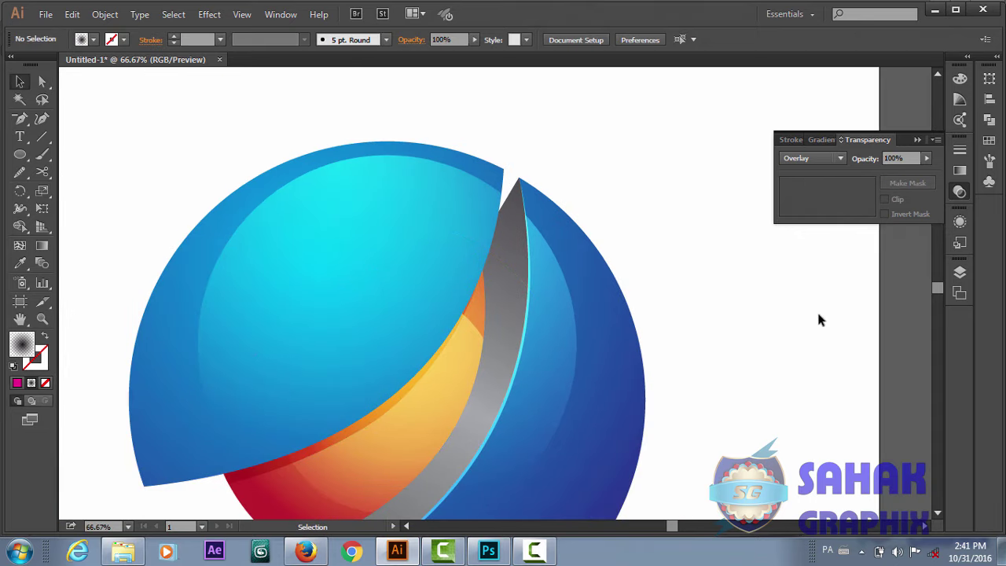
pyautogui.press('a')
pyautogui.hotkey('ctrl', '-')
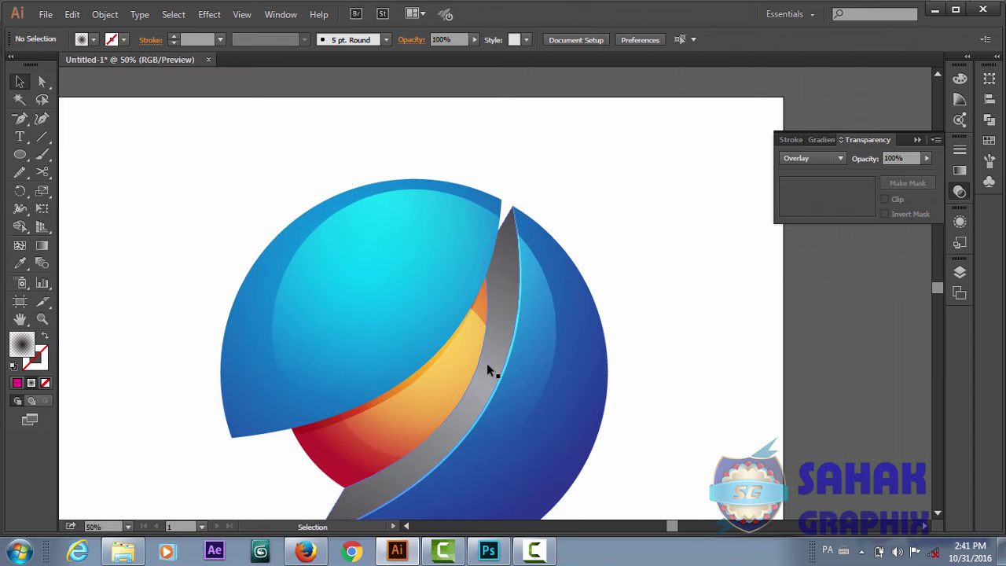
pyautogui.click(487, 366)
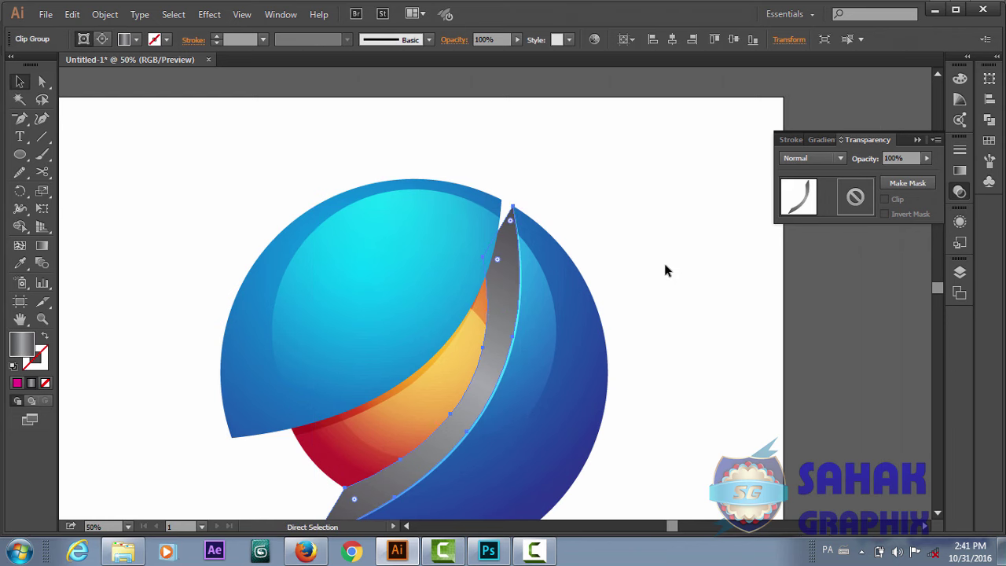
pyautogui.hotkey('ctrl', '-')
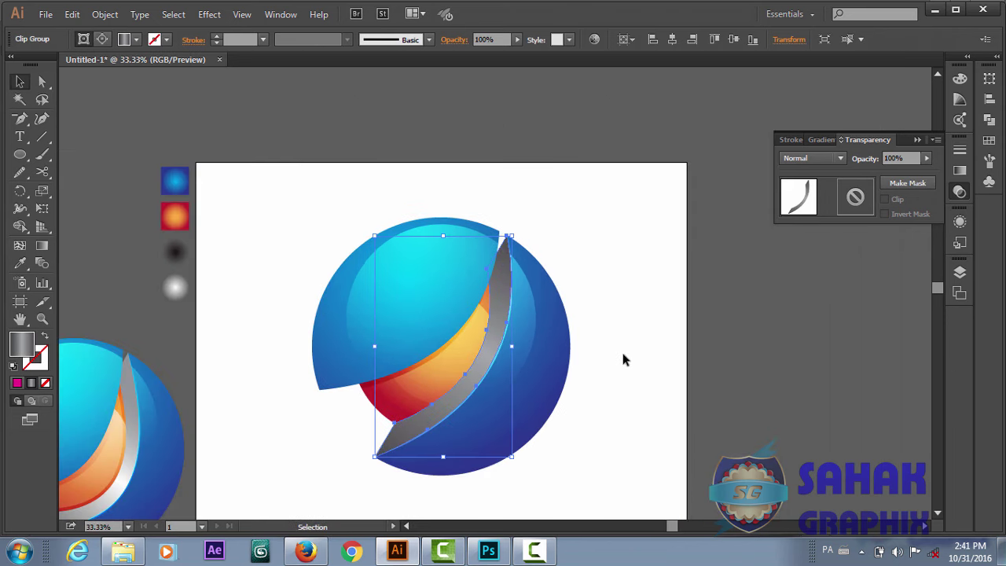
pyautogui.click(621, 358)
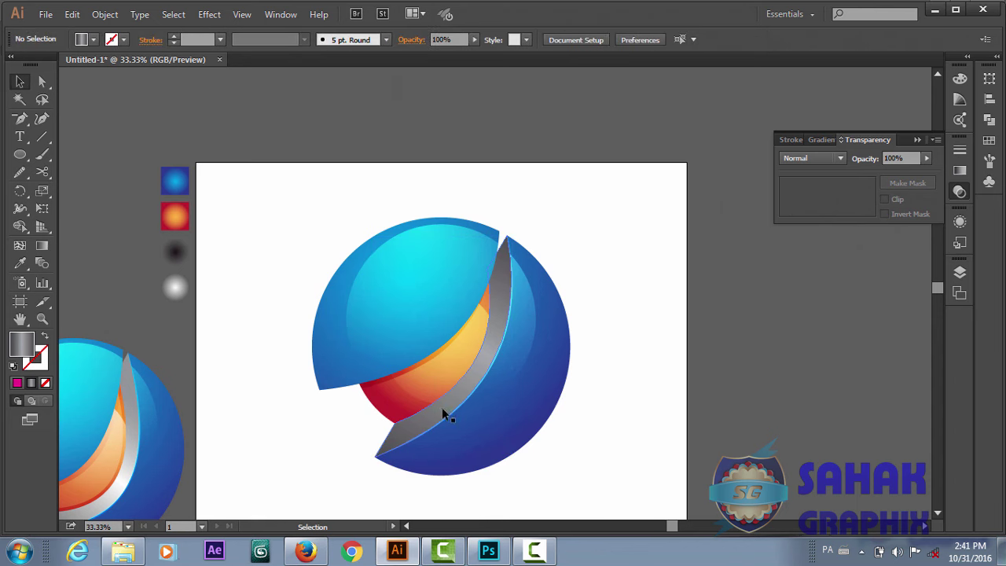
# Step: Alt-drag a swoosh copy to the upper left, fill it magenta, then set its fill to None
pyautogui.moveTo(442, 410)
pyautogui.mouseDown()
pyautogui.moveTo(254, 314)
pyautogui.moveTo(265, 307)
pyautogui.mouseUp()
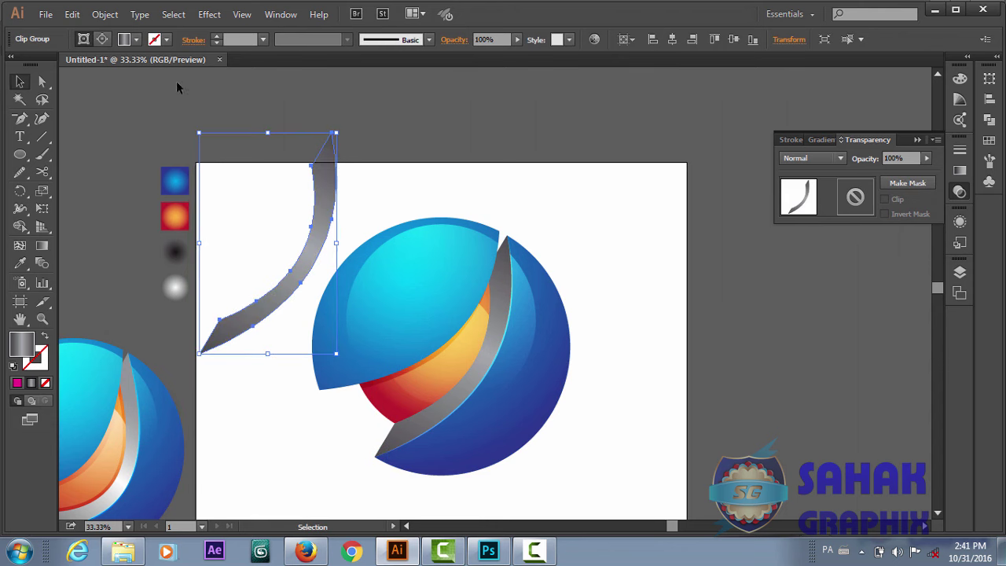
pyautogui.click(136, 41)
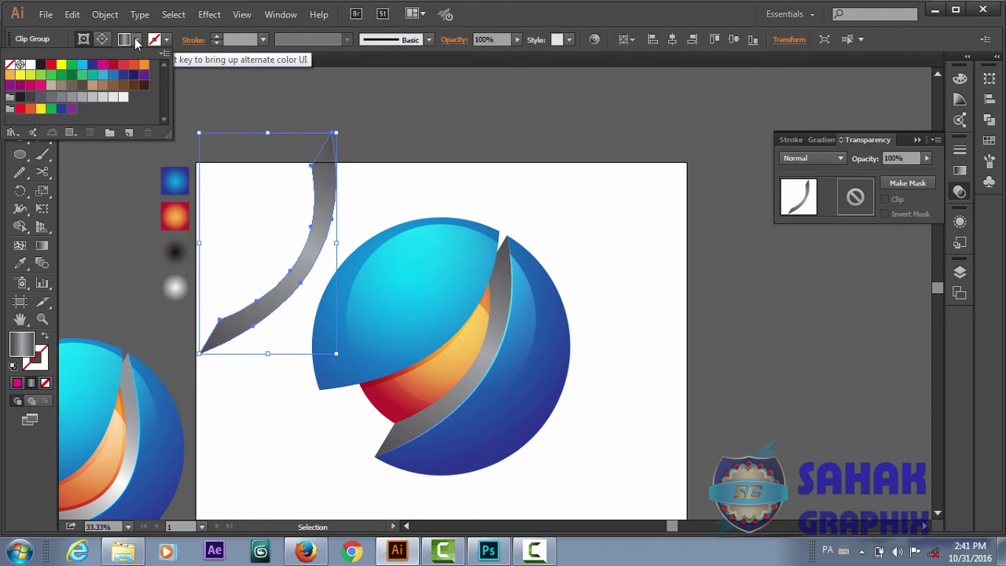
pyautogui.click(103, 67)
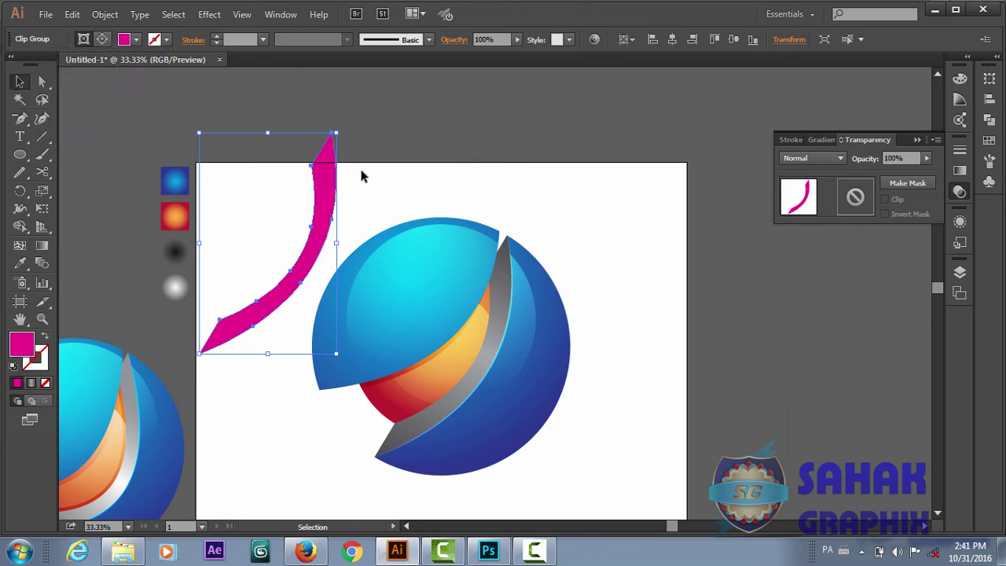
pyautogui.click(386, 165)
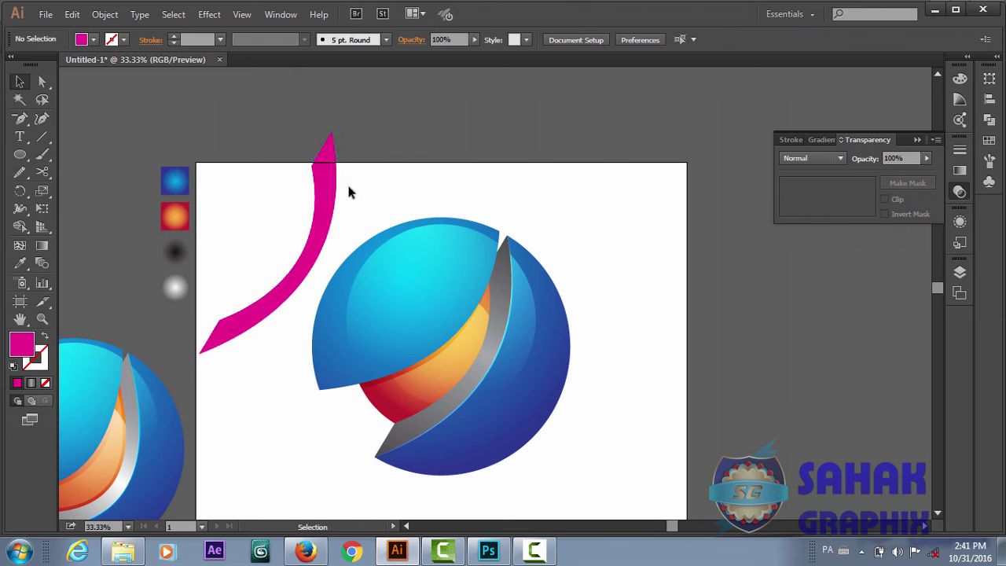
pyautogui.click(318, 218)
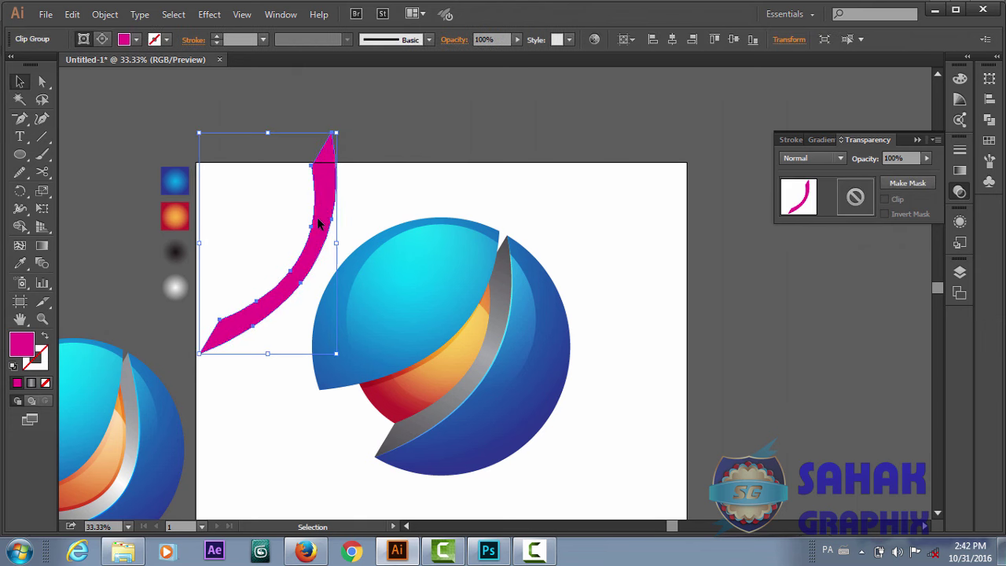
pyautogui.click(136, 40)
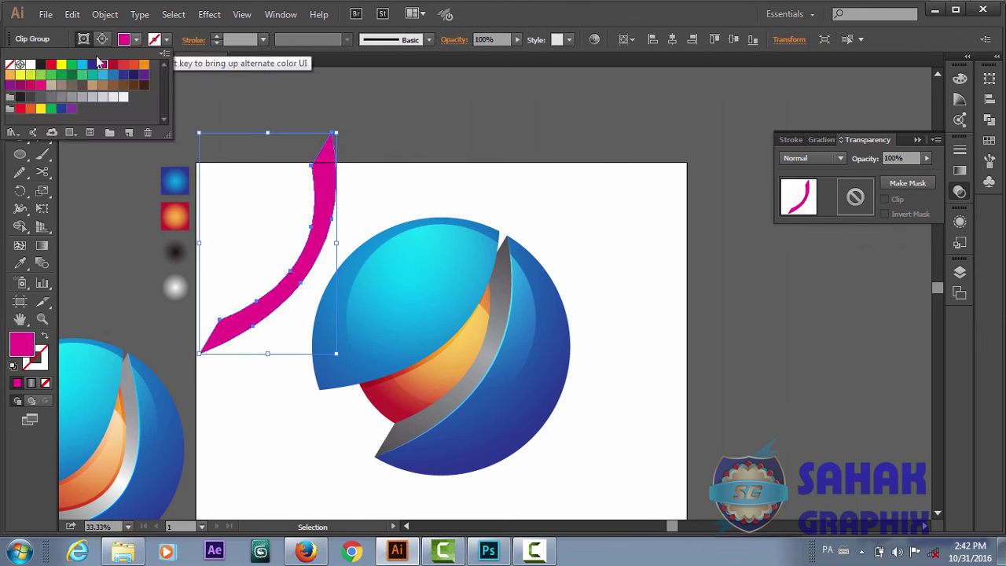
pyautogui.click(10, 65)
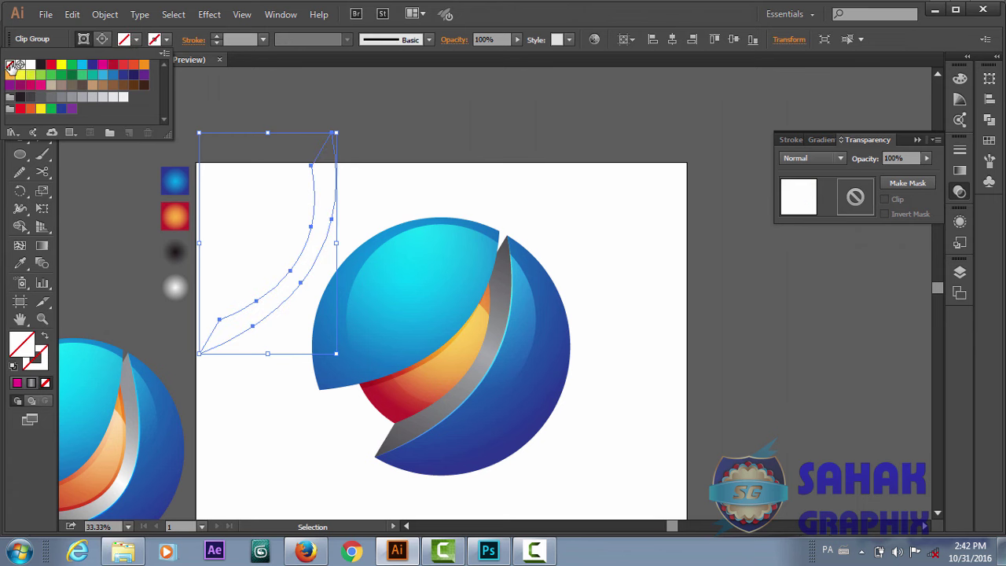
# Step: Give the swoosh copy a CMYK Blue 16 pt stroke, keeping Center stroke alignment
pyautogui.click(167, 44)
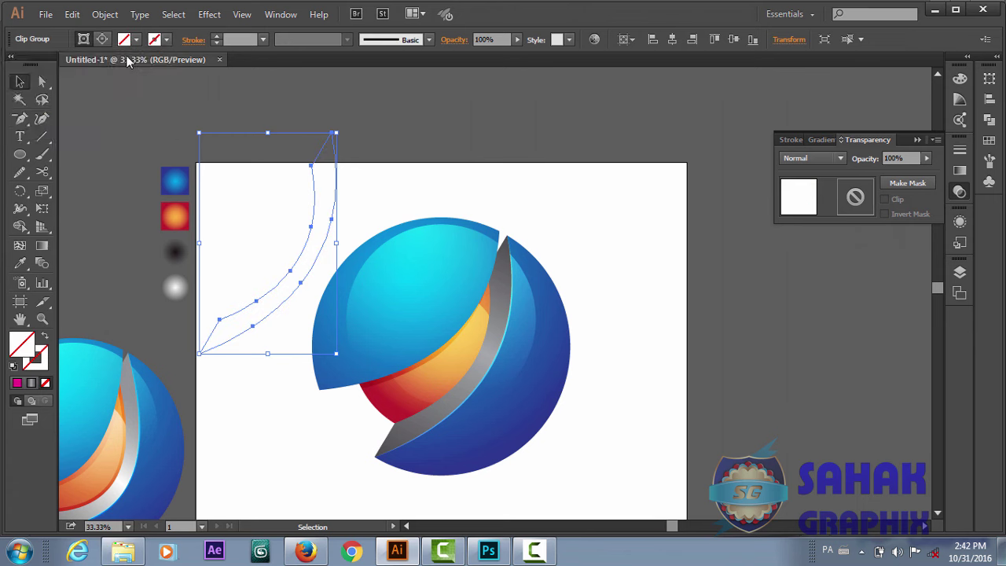
pyautogui.click(166, 43)
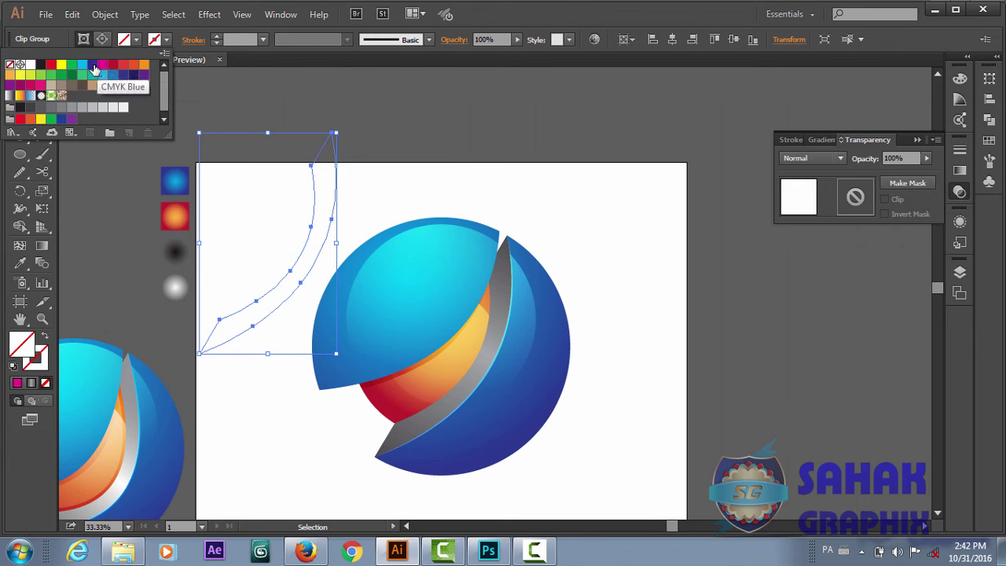
pyautogui.click(93, 66)
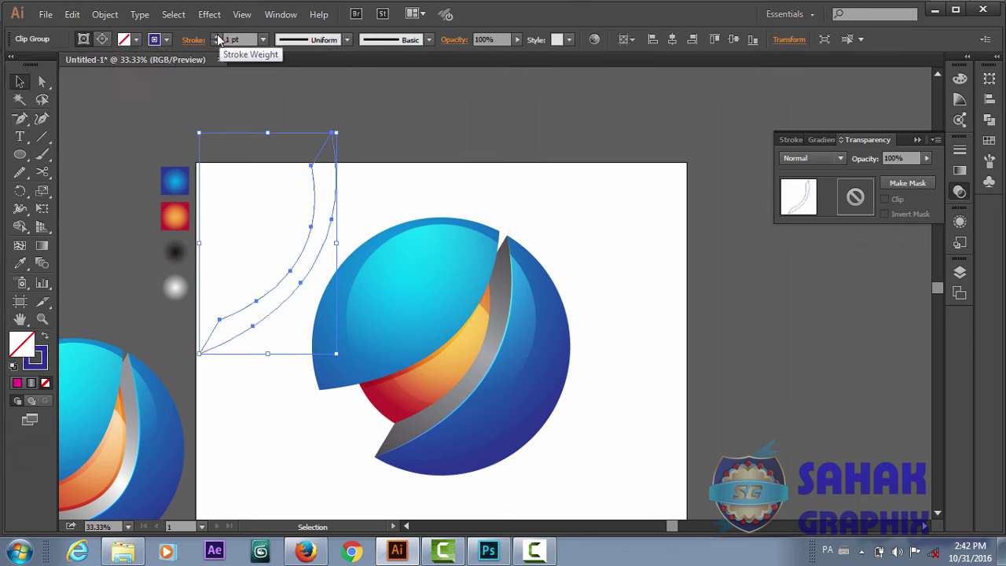
pyautogui.click(219, 37)
pyautogui.click(218, 37)
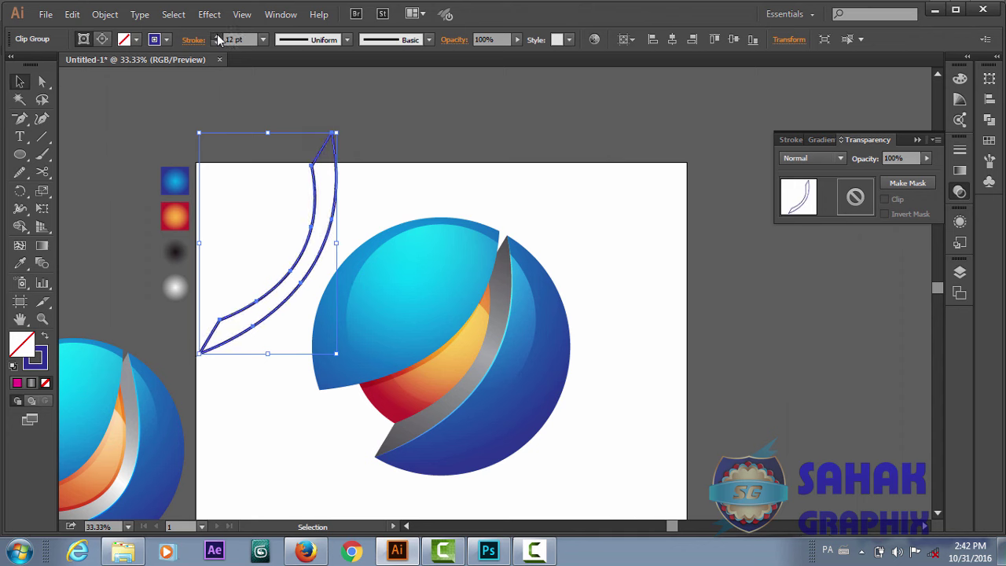
pyautogui.click(219, 37)
pyautogui.click(219, 37)
pyautogui.click(218, 37)
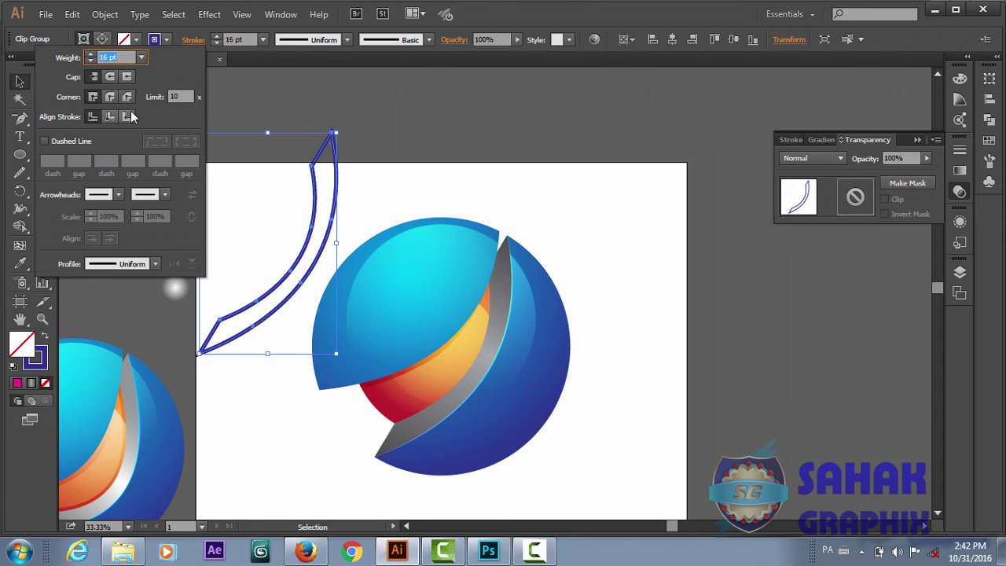
pyautogui.click(127, 117)
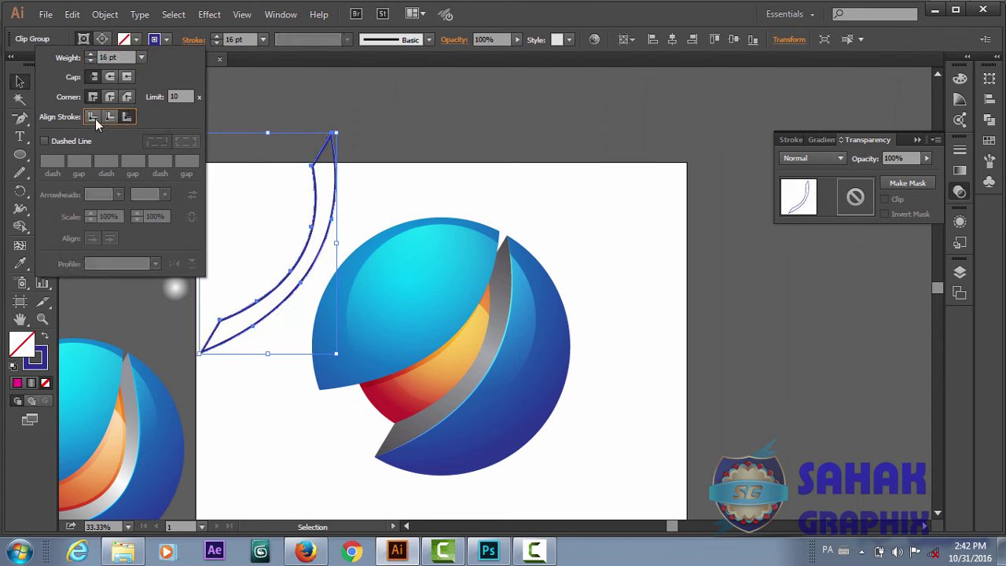
pyautogui.click(93, 117)
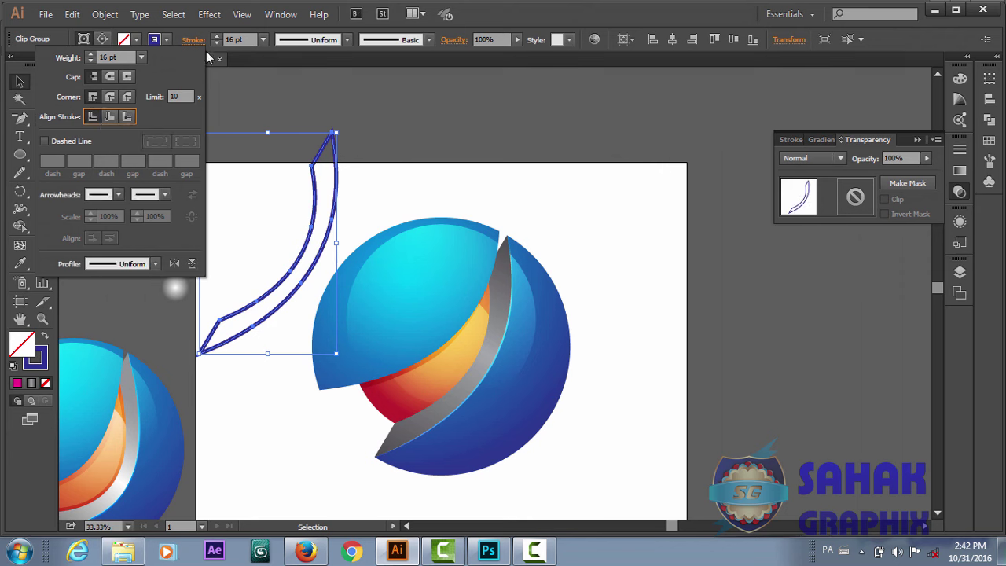
pyautogui.click(245, 66)
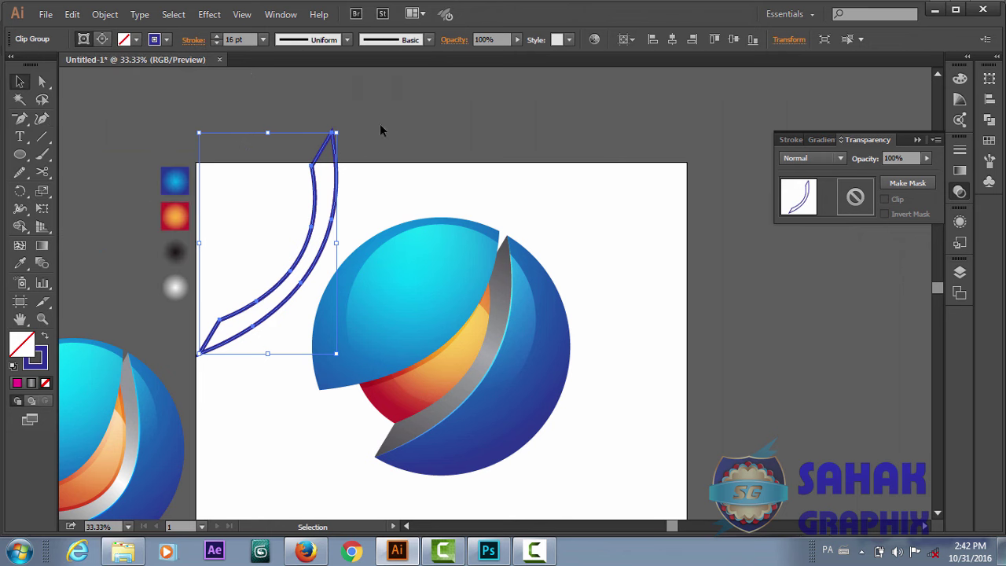
pyautogui.press('z')
pyautogui.moveTo(366, 123); pyautogui.dragTo(153, 399)
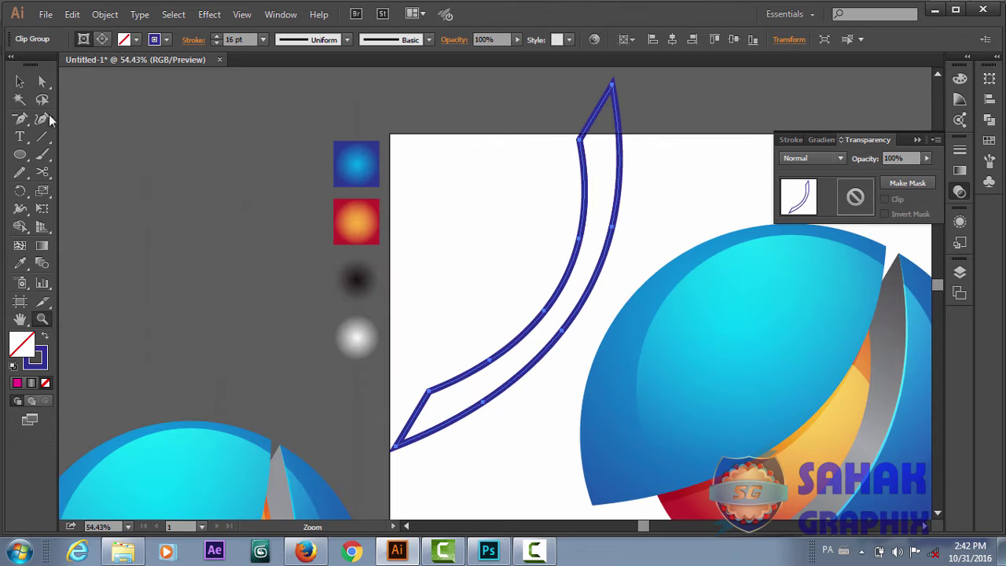
pyautogui.click(43, 171)
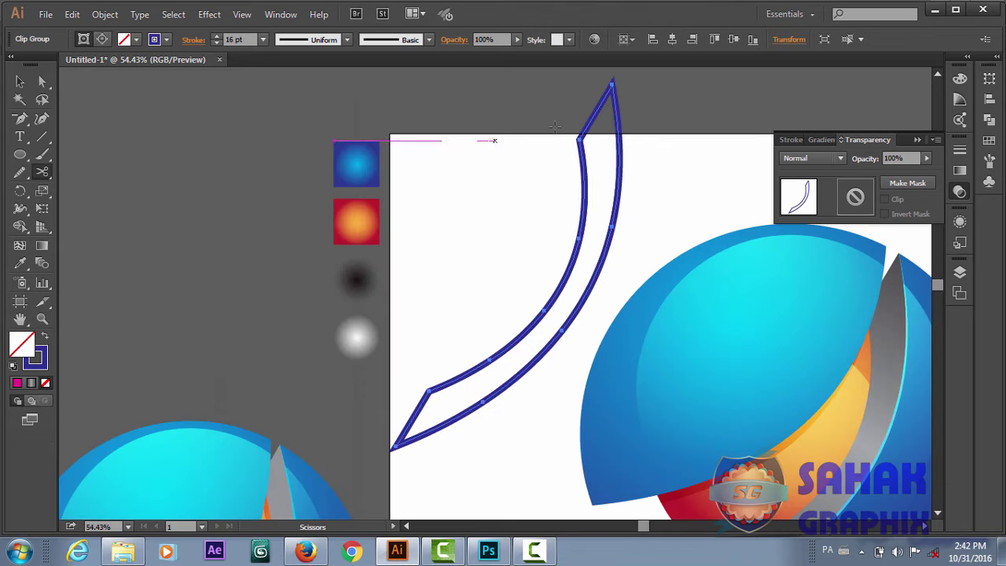
pyautogui.click(585, 140)
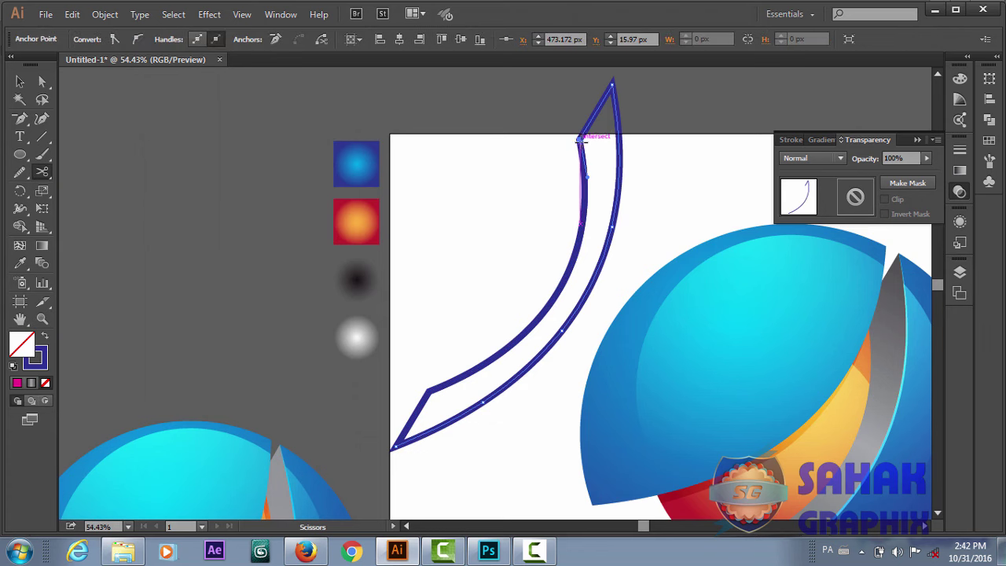
pyautogui.click(428, 391)
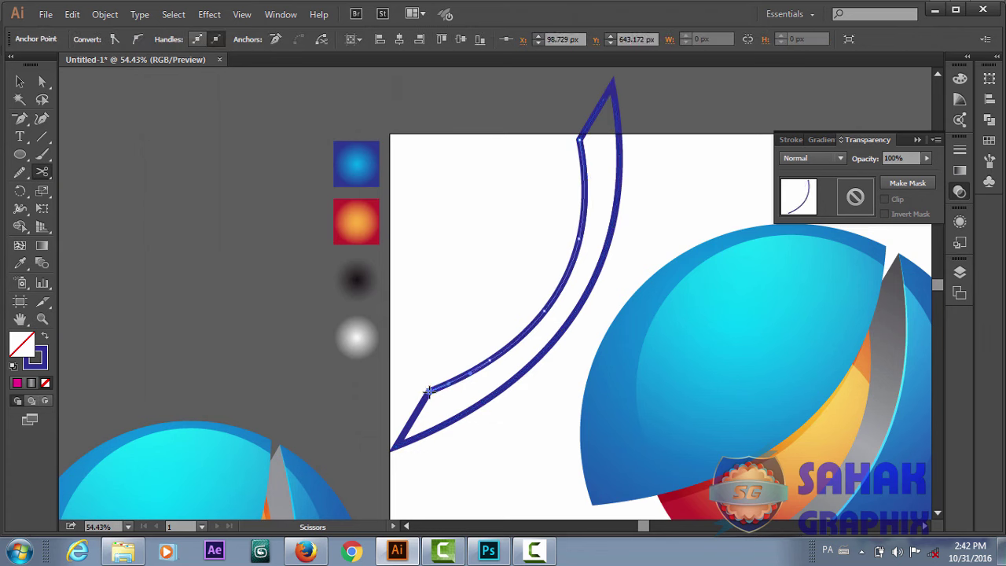
pyautogui.press('v')
pyautogui.click(461, 420)
pyautogui.rightClick(460, 420)
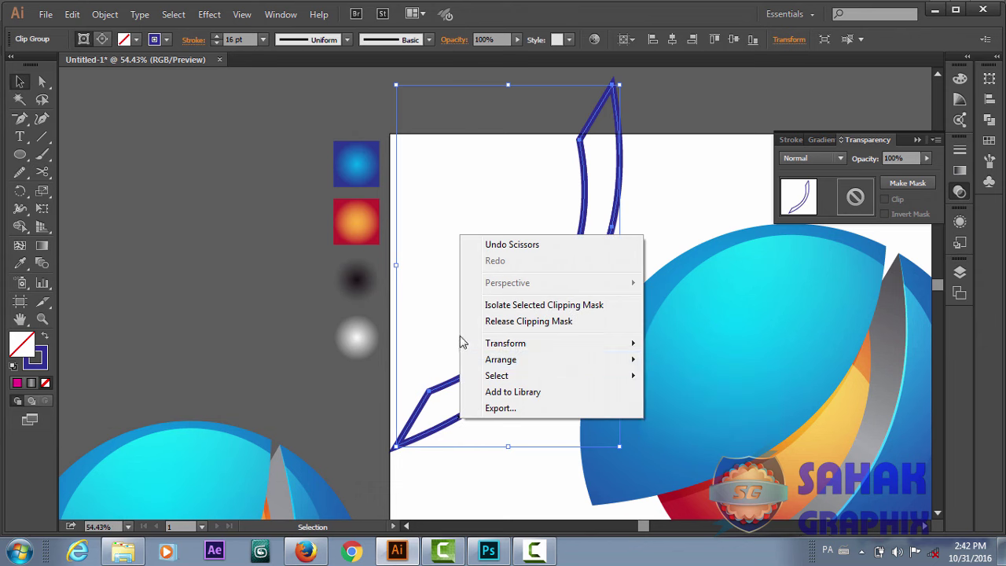
pyautogui.click(445, 387)
pyautogui.rightClick(446, 389)
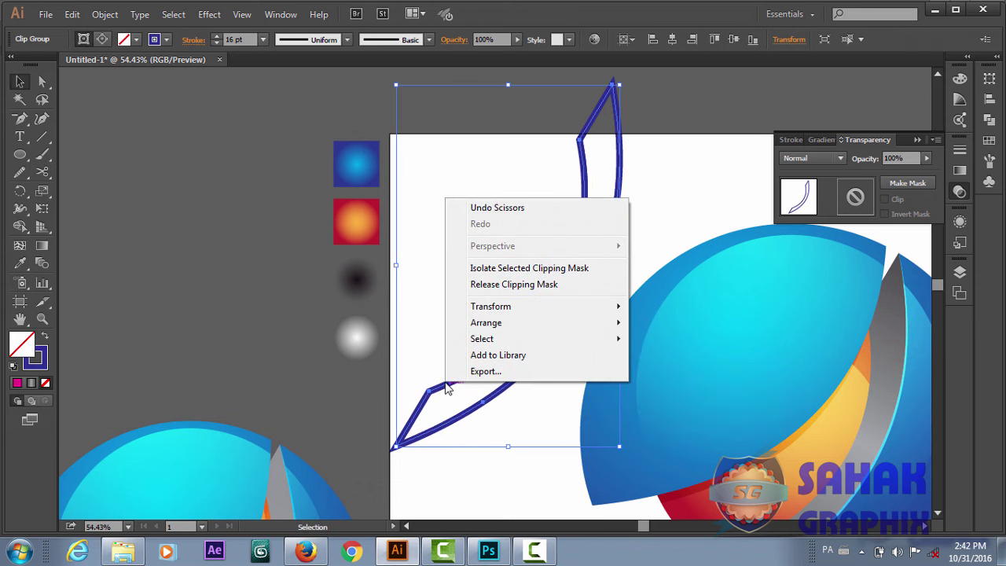
pyautogui.click(467, 471)
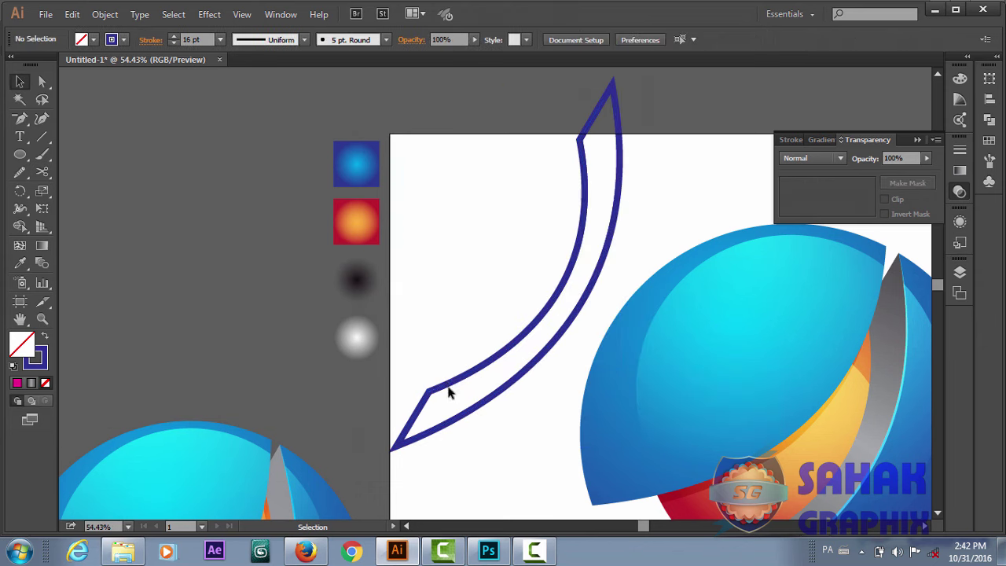
pyautogui.click(449, 387)
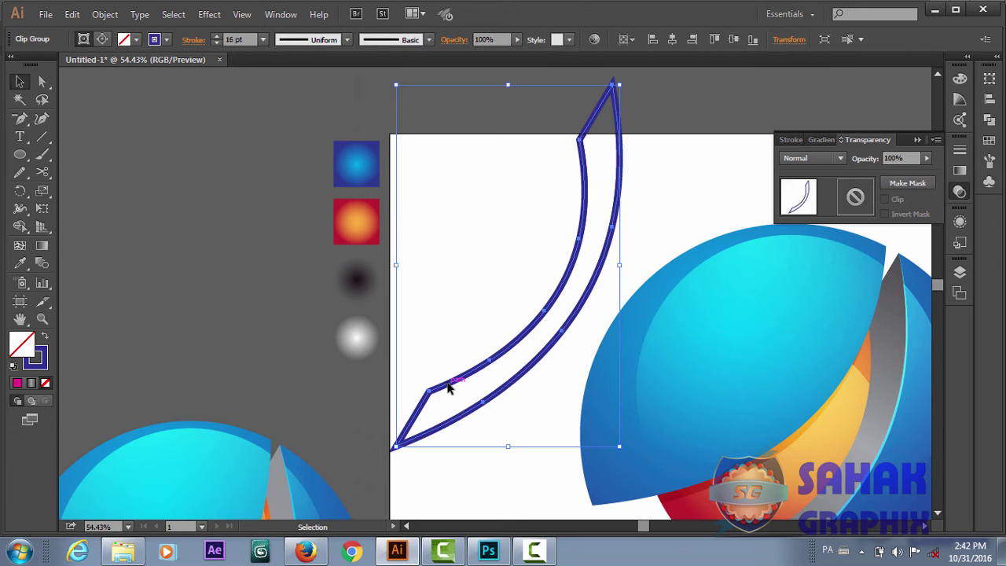
pyautogui.rightClick(462, 422)
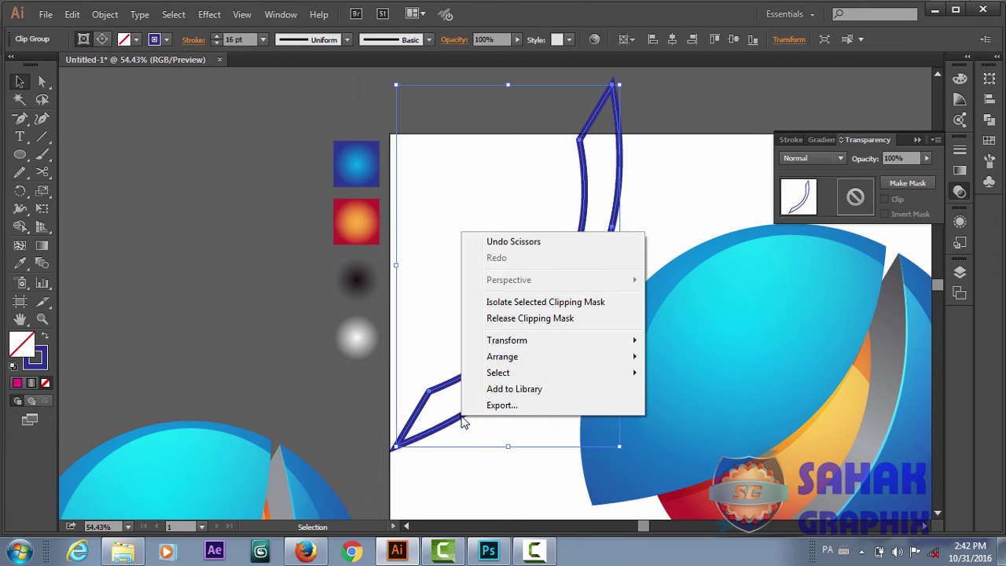
# Step: Ungroup the crescent artwork and reselect its clip group
pyautogui.click(114, 16)
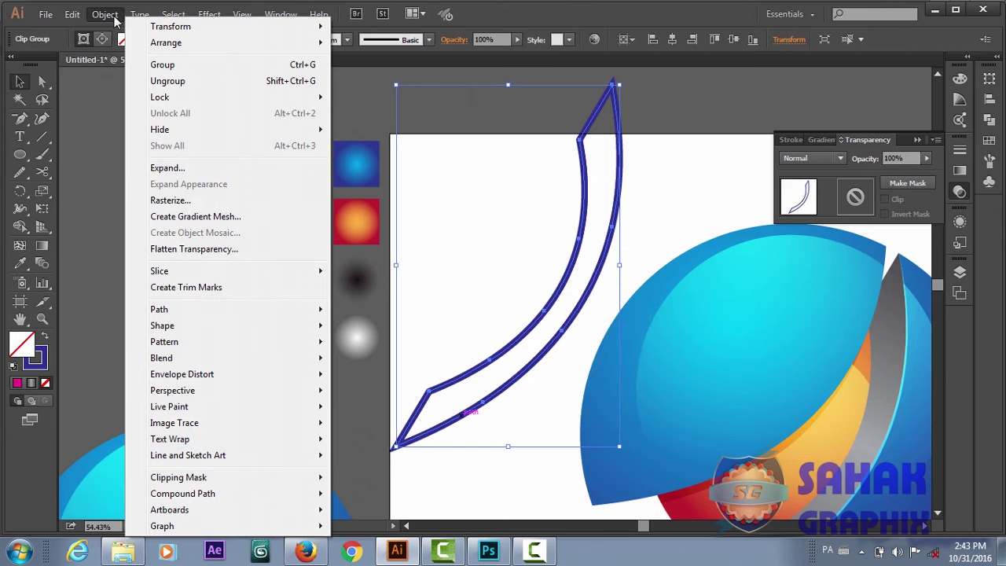
pyautogui.click(169, 81)
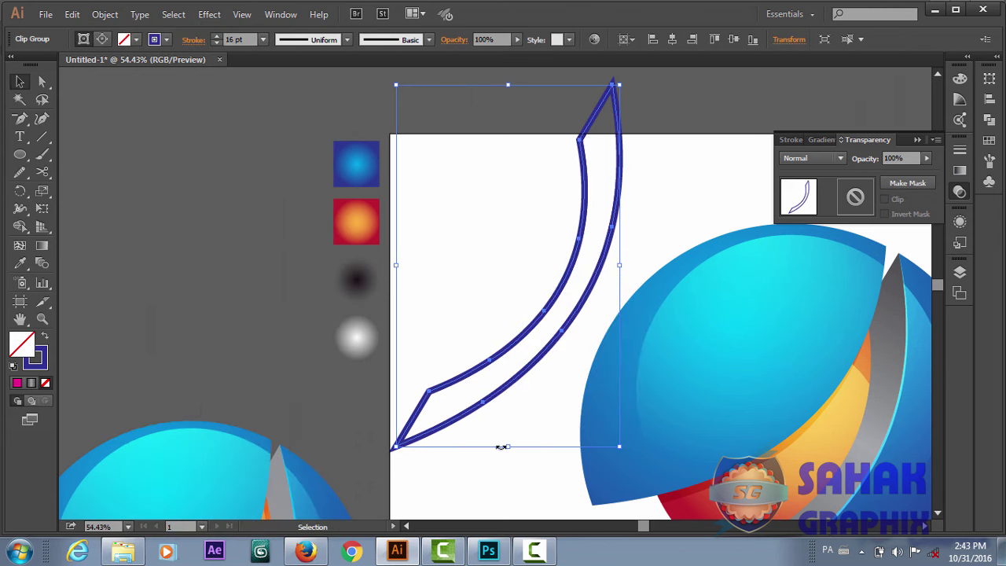
pyautogui.click(491, 492)
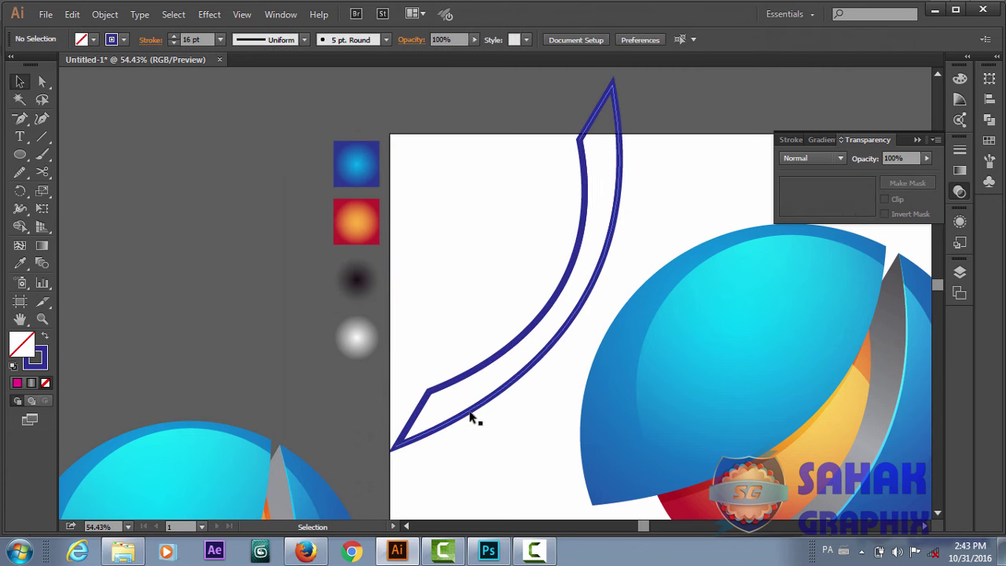
pyautogui.click(471, 416)
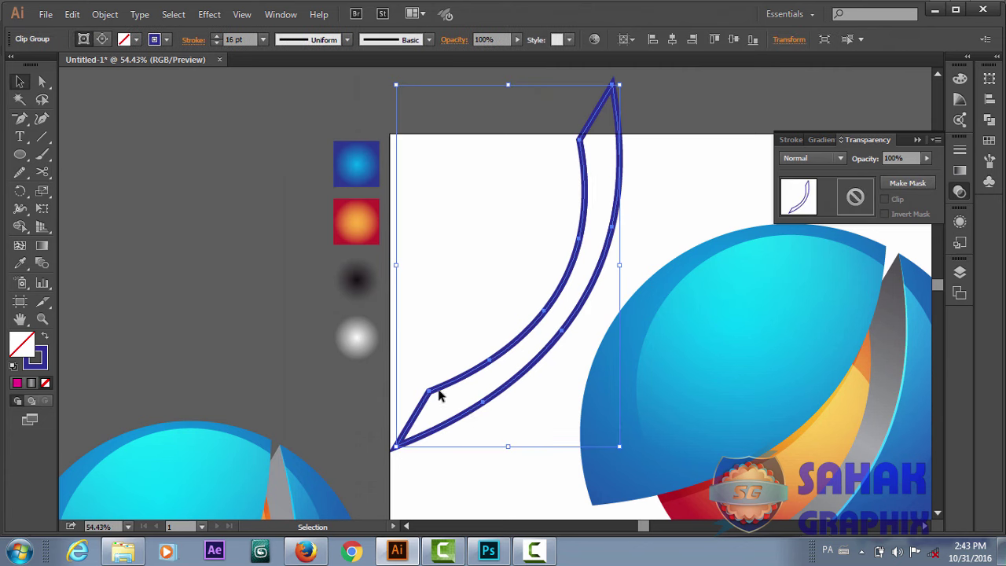
pyautogui.click(438, 395)
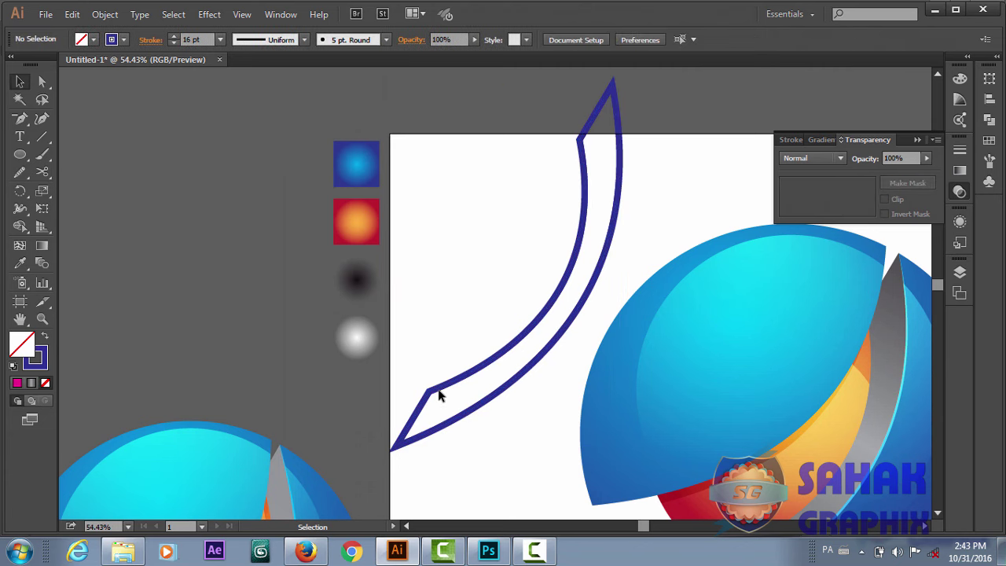
pyautogui.click(477, 372)
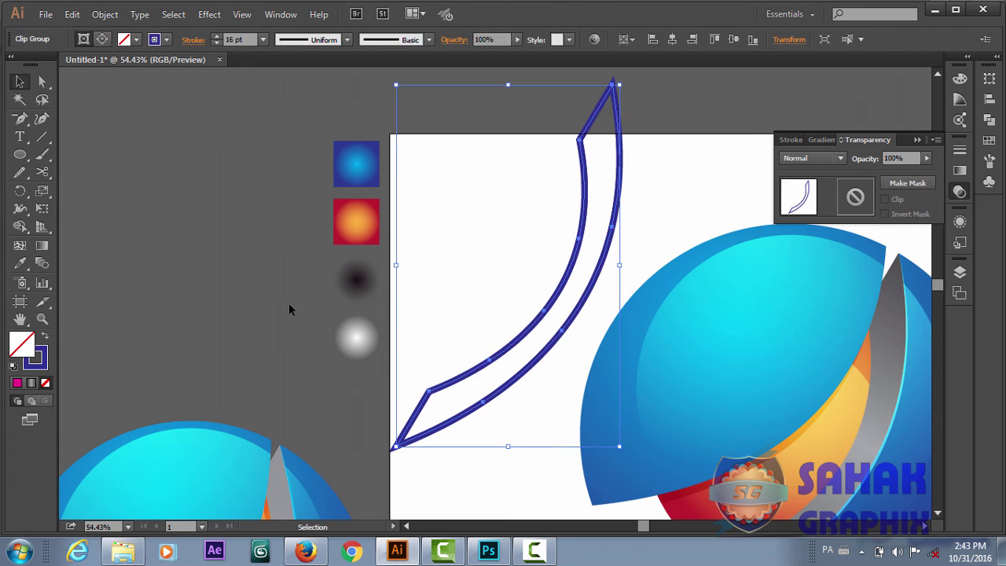
# Step: Cut the crescent path at its lower and upper corners with Scissors, dismissing the endpoint warnings
pyautogui.click(104, 14)
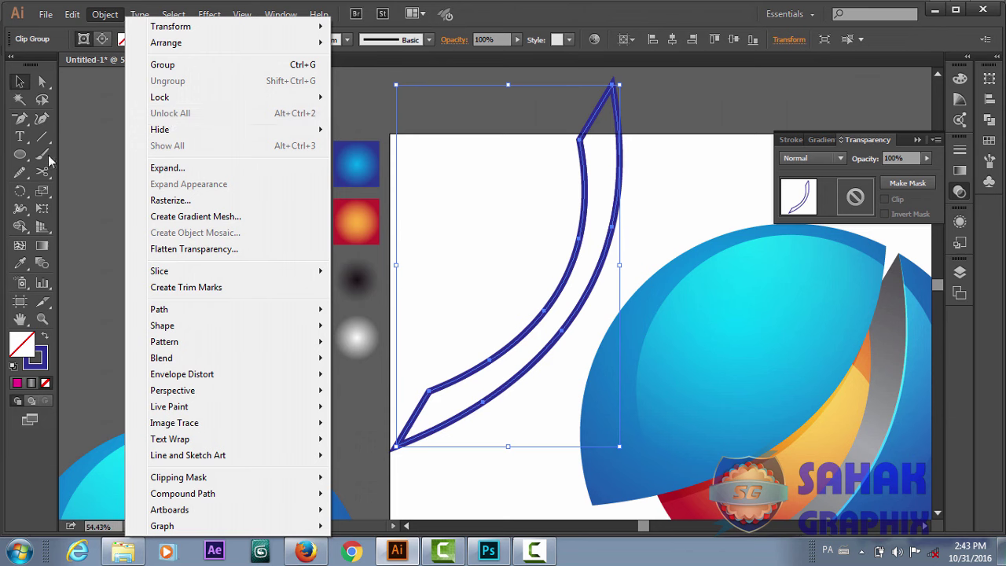
pyautogui.click(43, 173)
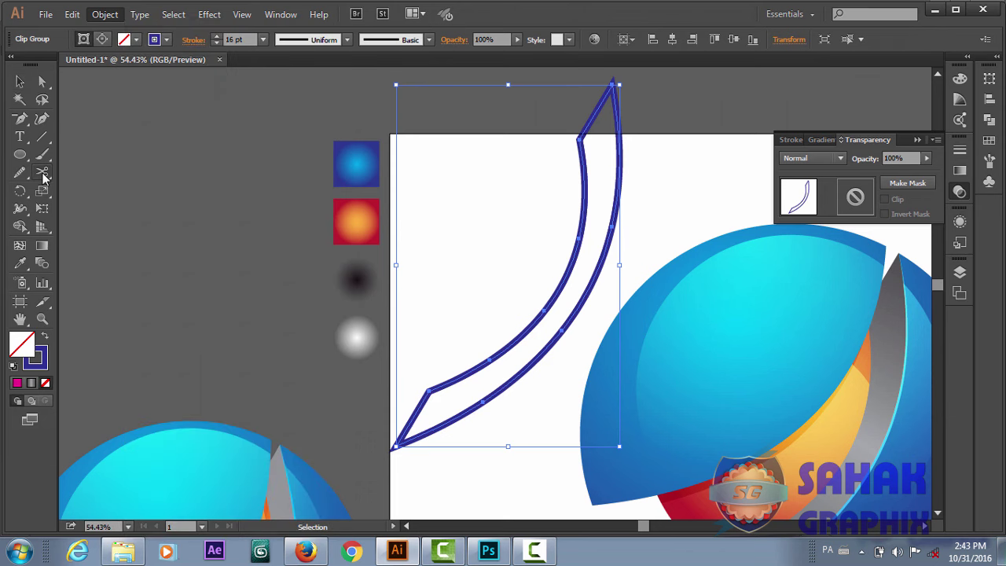
pyautogui.click(428, 389)
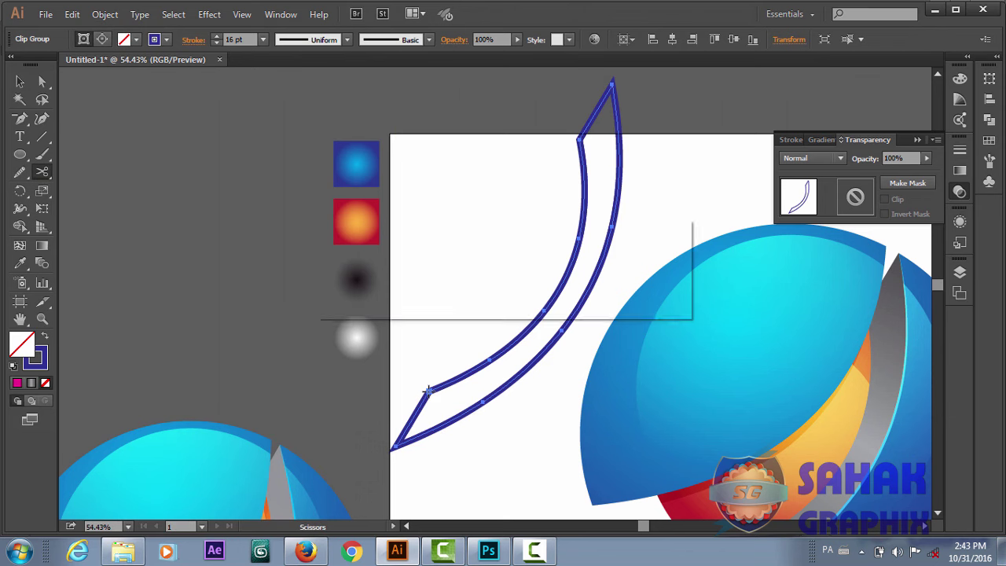
pyautogui.click(645, 294)
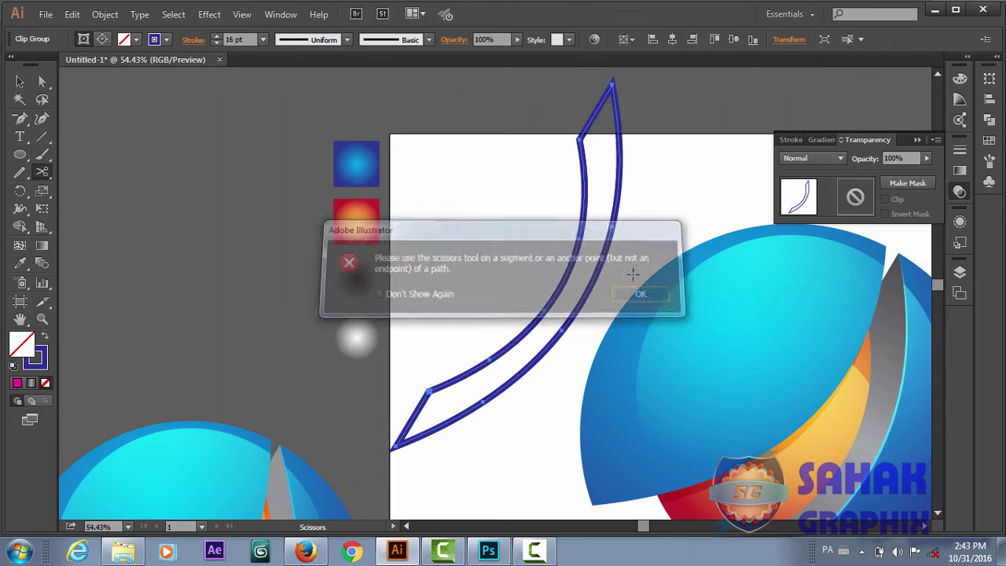
pyautogui.click(579, 138)
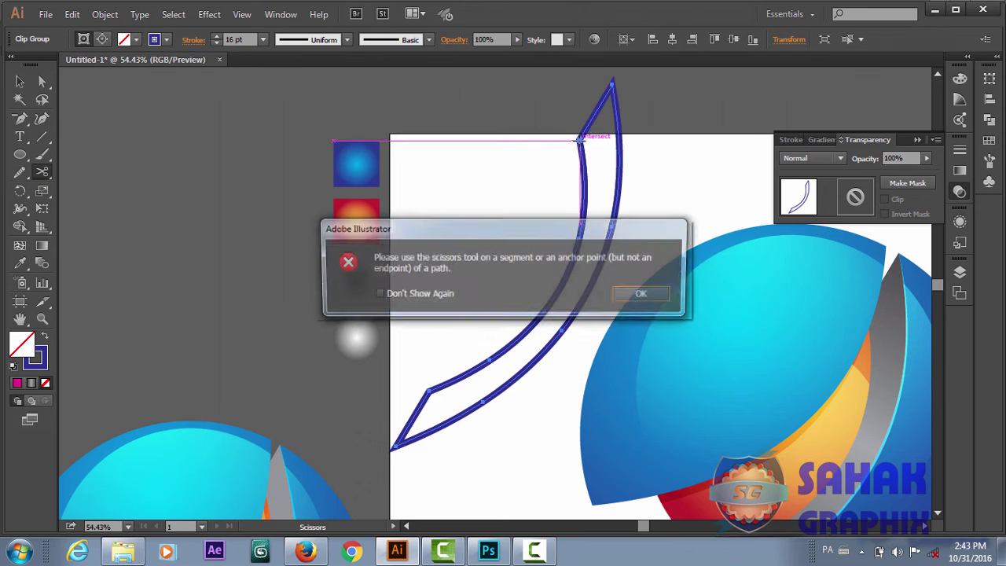
pyautogui.click(624, 295)
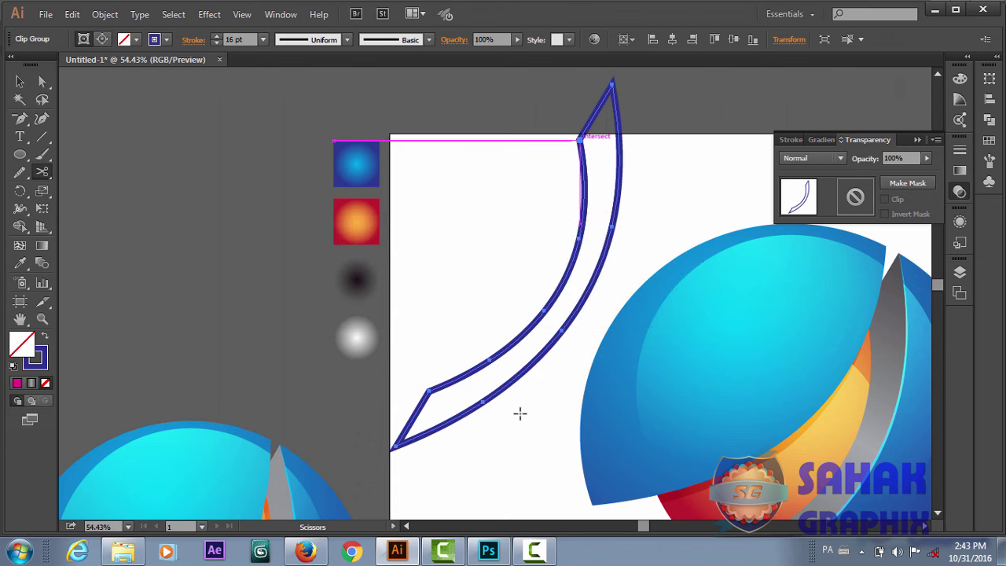
# Step: Move the crescent outline up and left, then nudge it slightly back down and right
pyautogui.press('v')
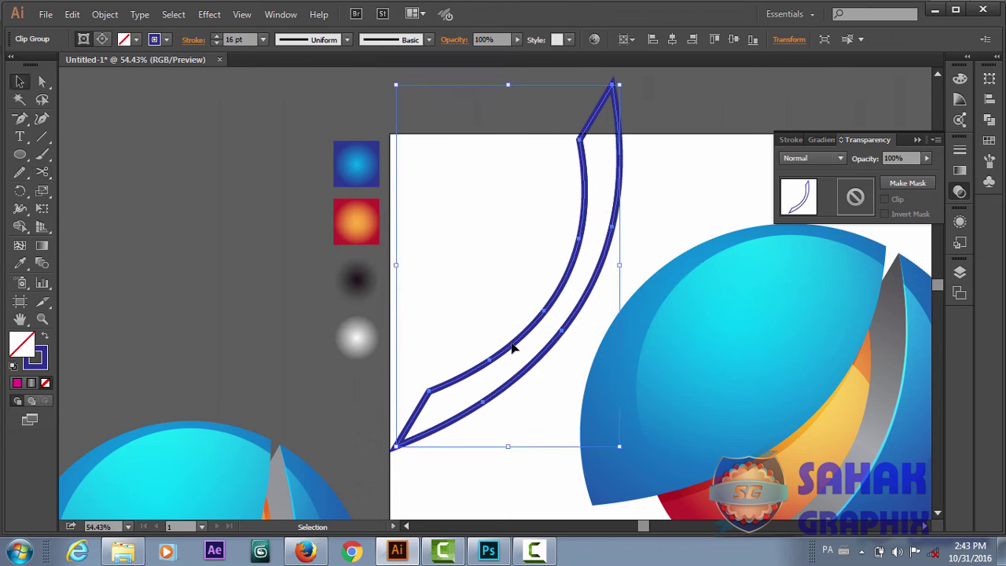
pyautogui.moveTo(512, 348); pyautogui.dragTo(454, 317)
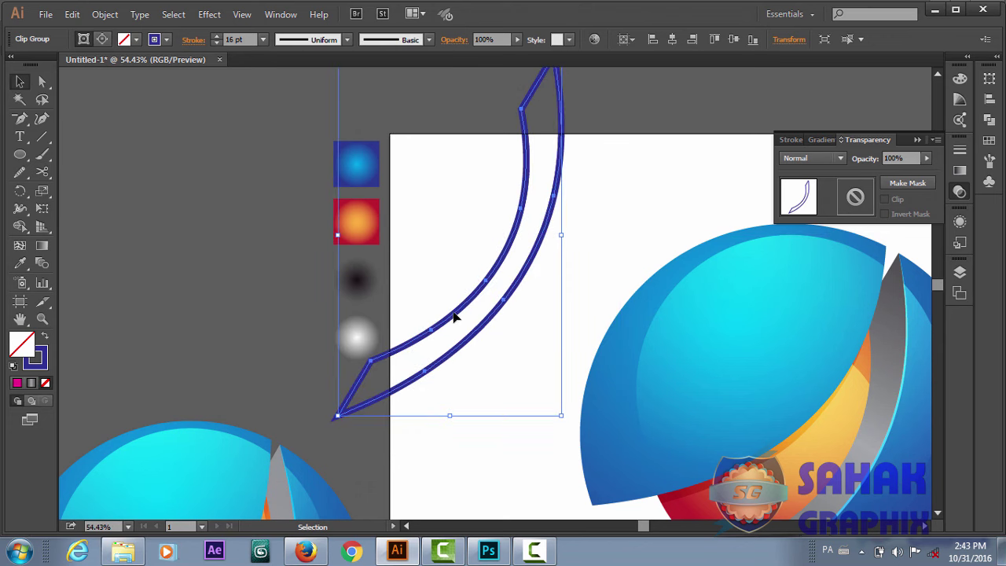
pyautogui.click(468, 371)
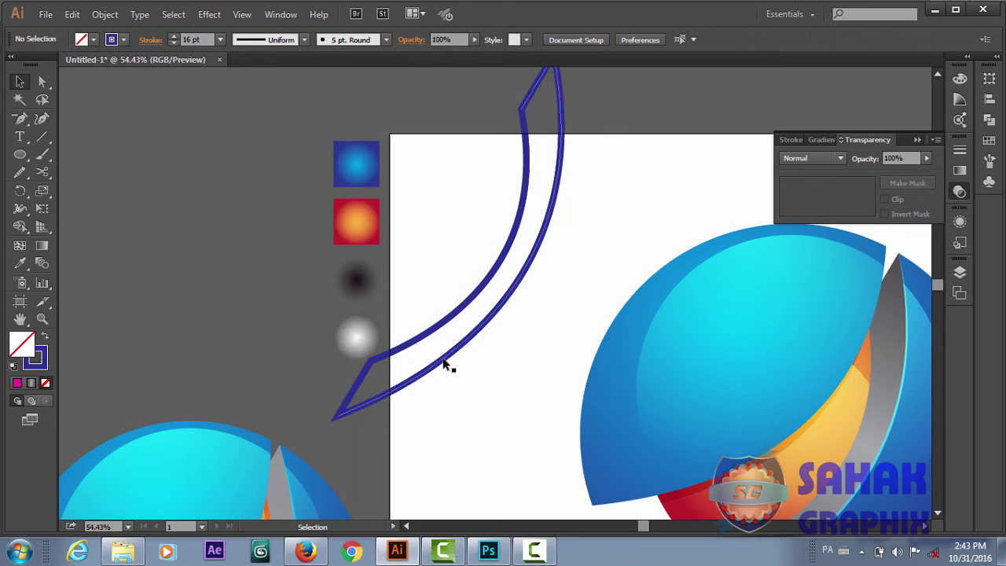
pyautogui.click(444, 364)
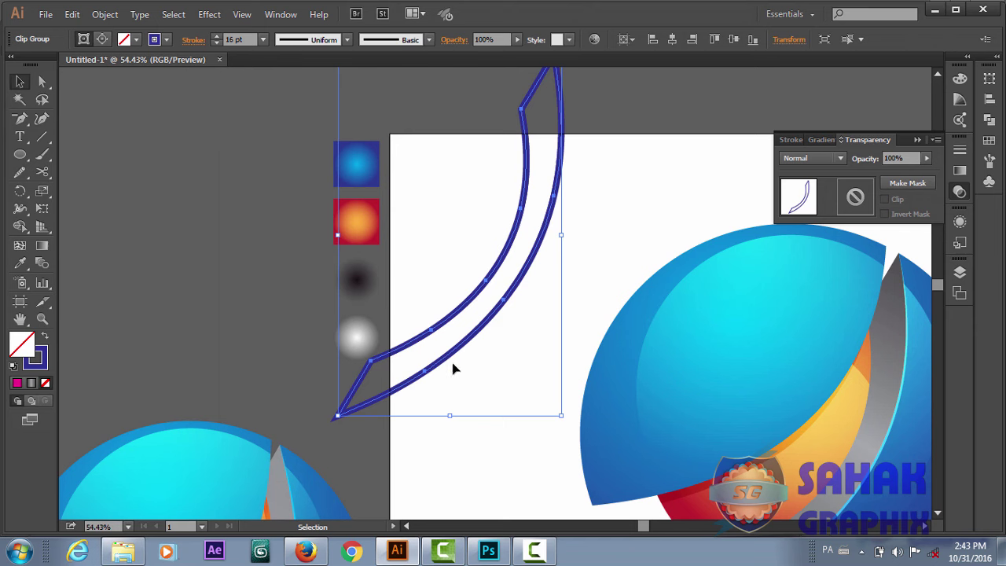
pyautogui.moveTo(443, 363); pyautogui.dragTo(456, 372)
# Step: Release the crescent's clipping mask and delete the extra paths, leaving one curved blue stroke
pyautogui.rightClick(457, 371)
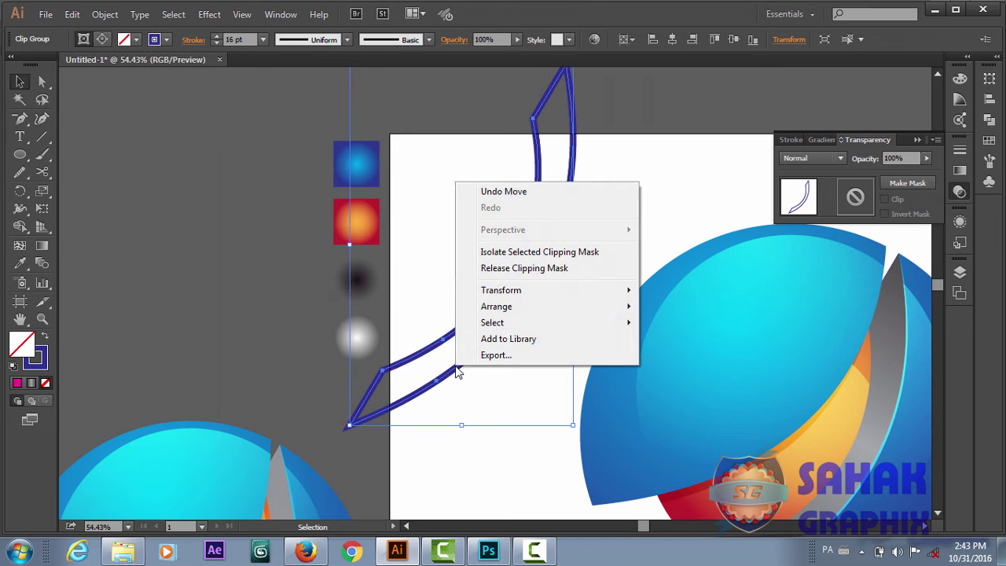
pyautogui.click(532, 268)
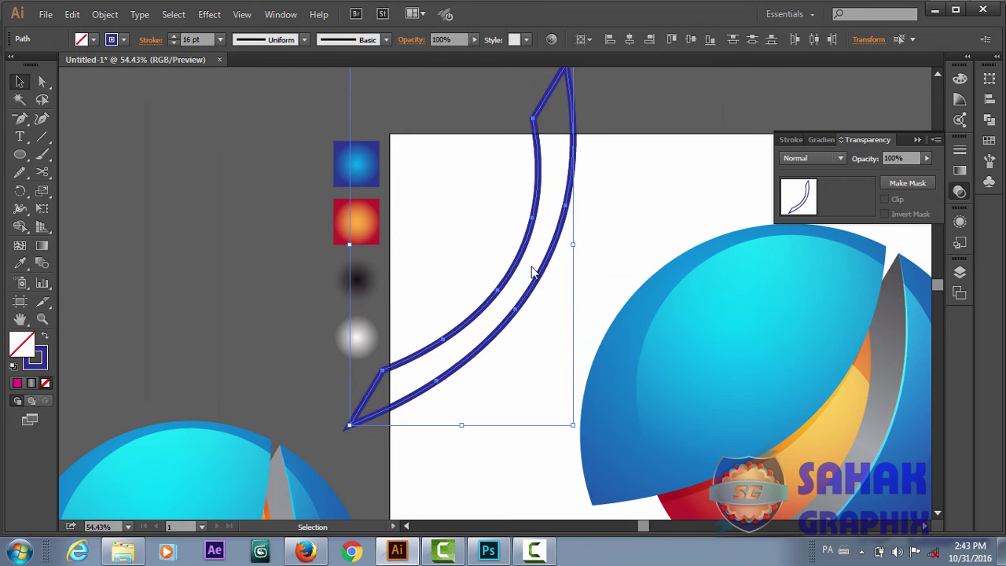
pyautogui.click(458, 500)
pyautogui.click(428, 393)
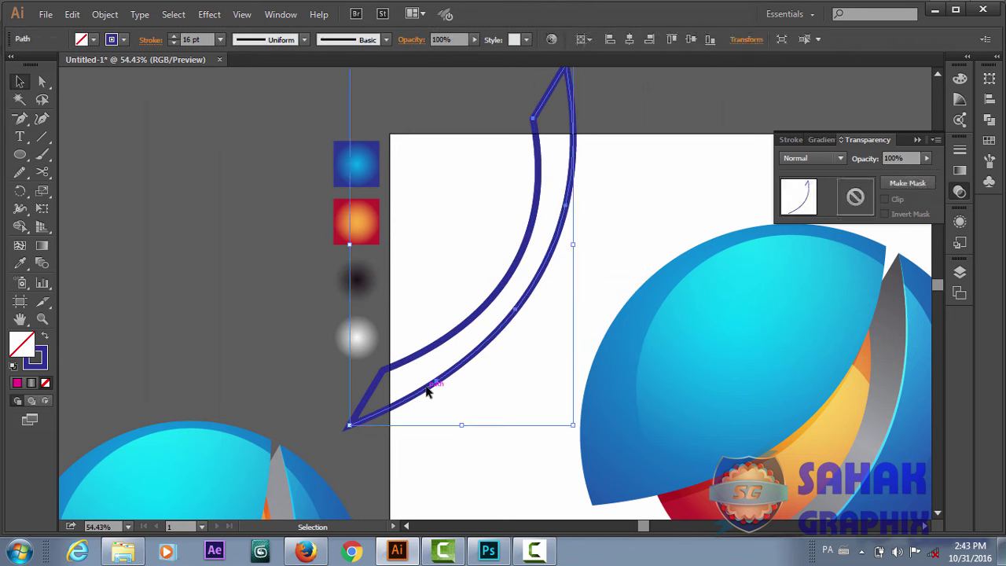
pyautogui.hotkey('ctrl', 'shift', 'a')
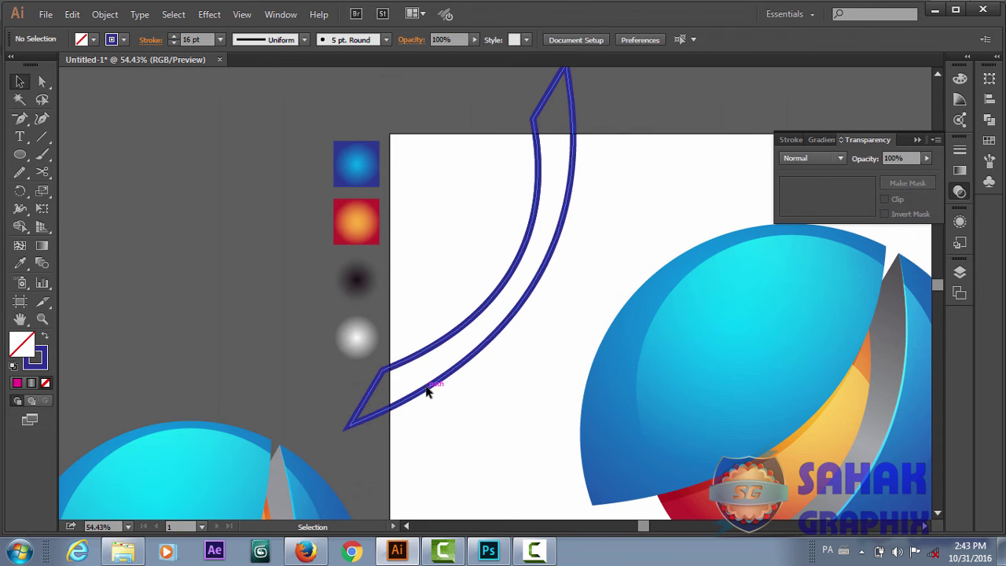
pyautogui.click(435, 386)
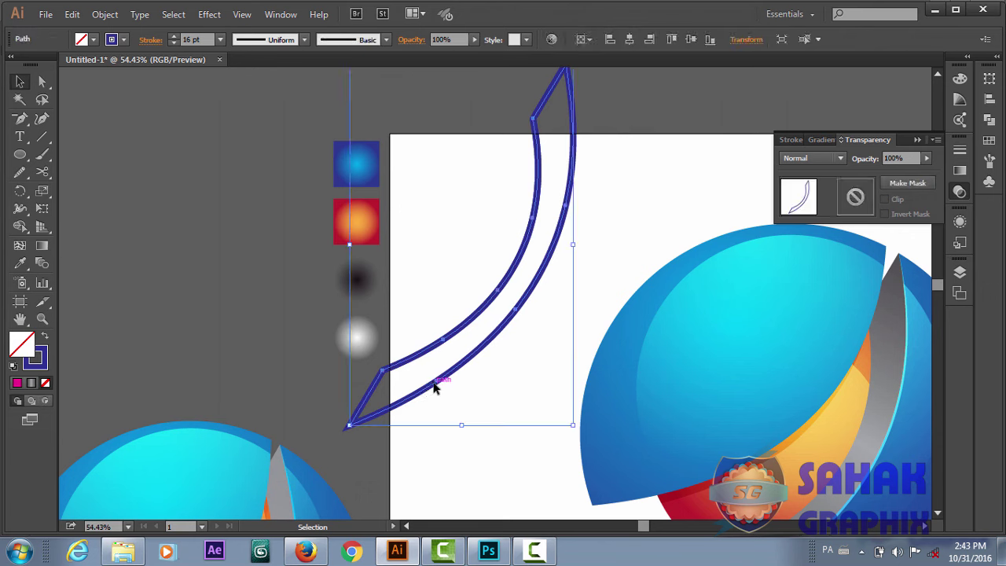
pyautogui.hotkey('ctrl', 'z')
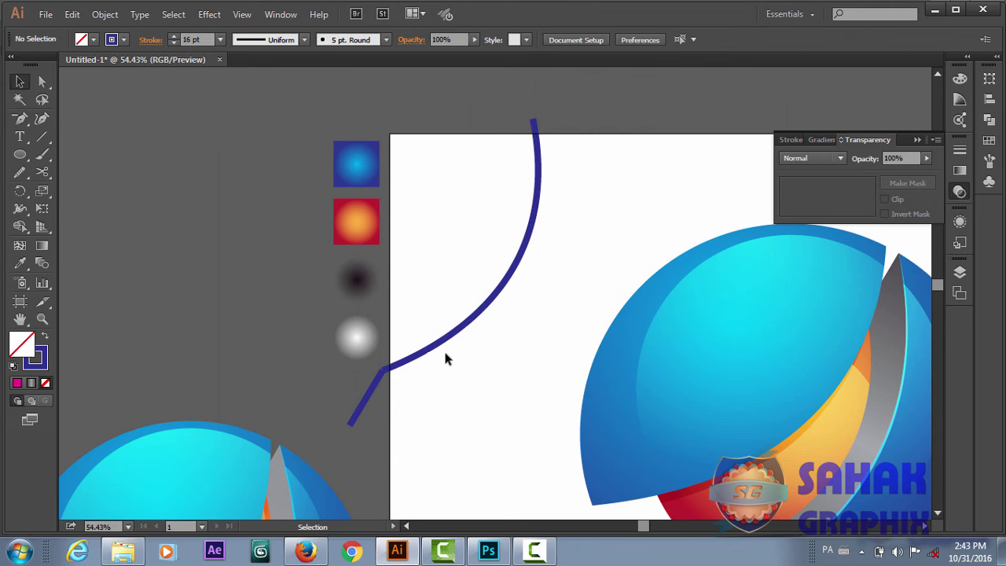
pyautogui.click(368, 388)
pyautogui.press('Delete')
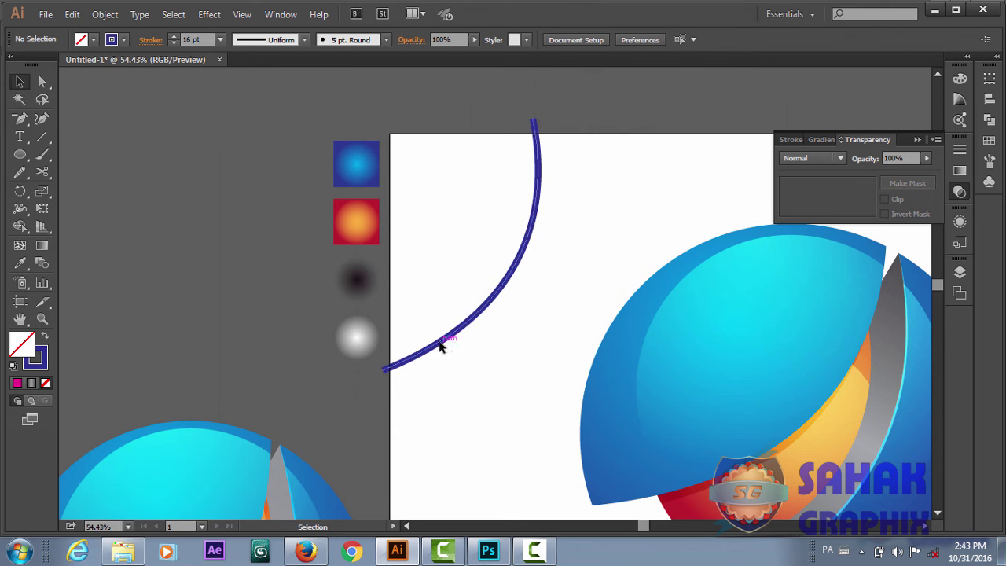
# Step: Place the blue 16 pt arc along the grey band's inner edge, then pan to centre the logo
pyautogui.moveTo(444, 345)
pyautogui.mouseDown()
pyautogui.moveTo(463, 392)
pyautogui.moveTo(784, 527)
pyautogui.mouseUp()
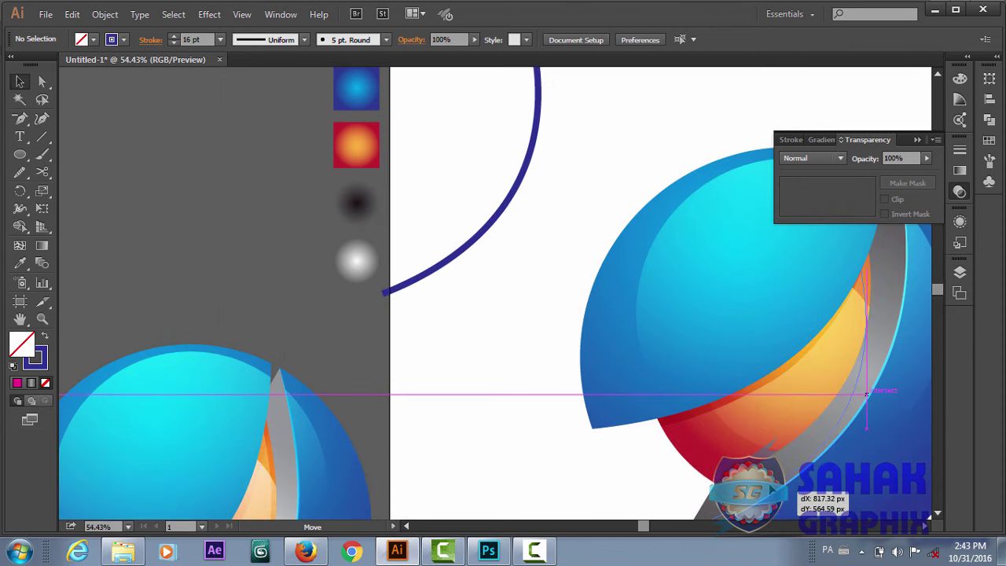
pyautogui.moveTo(785, 527); pyautogui.dragTo(774, 456)
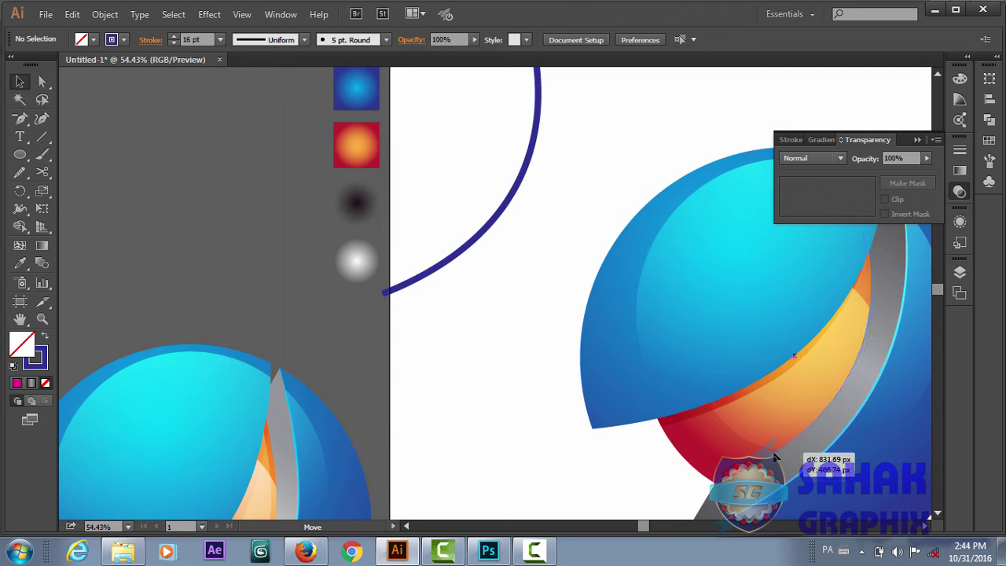
pyautogui.moveTo(774, 456); pyautogui.dragTo(773, 457)
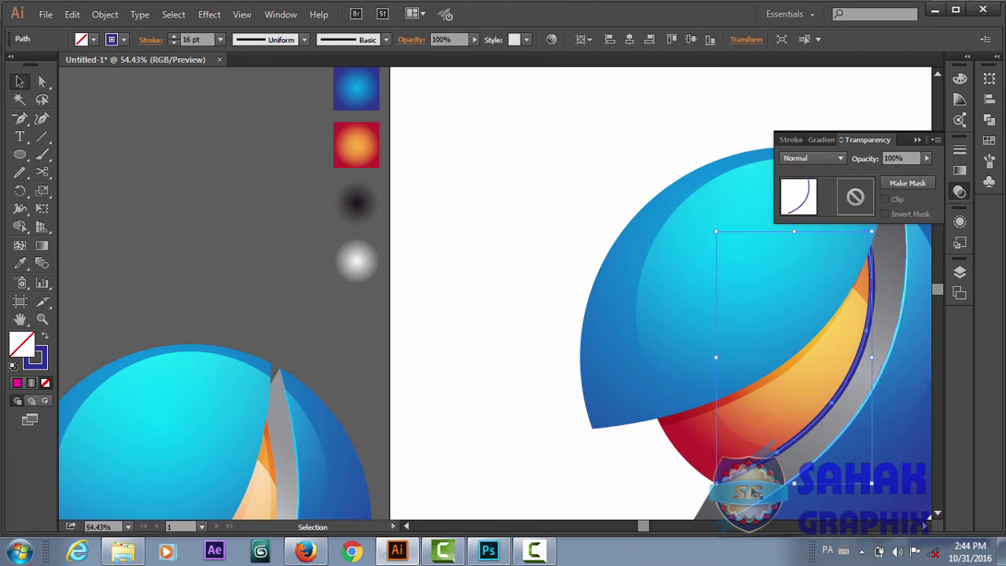
pyautogui.press('space')
pyautogui.moveTo(723, 409); pyautogui.dragTo(458, 352)
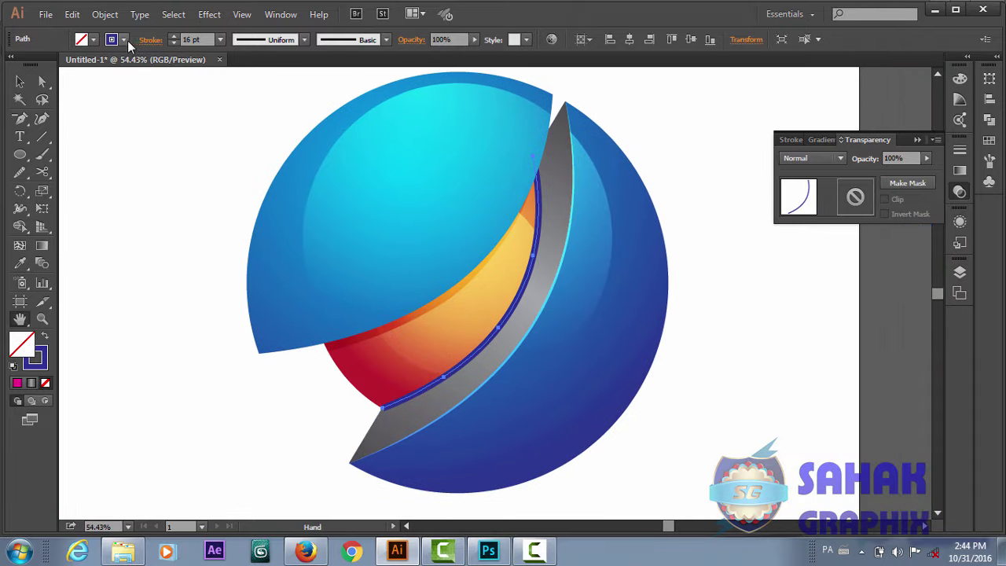
# Step: Apply Width Profile 1 to the dark blue stroke and expand its appearance into a filled shape
pyautogui.click(302, 40)
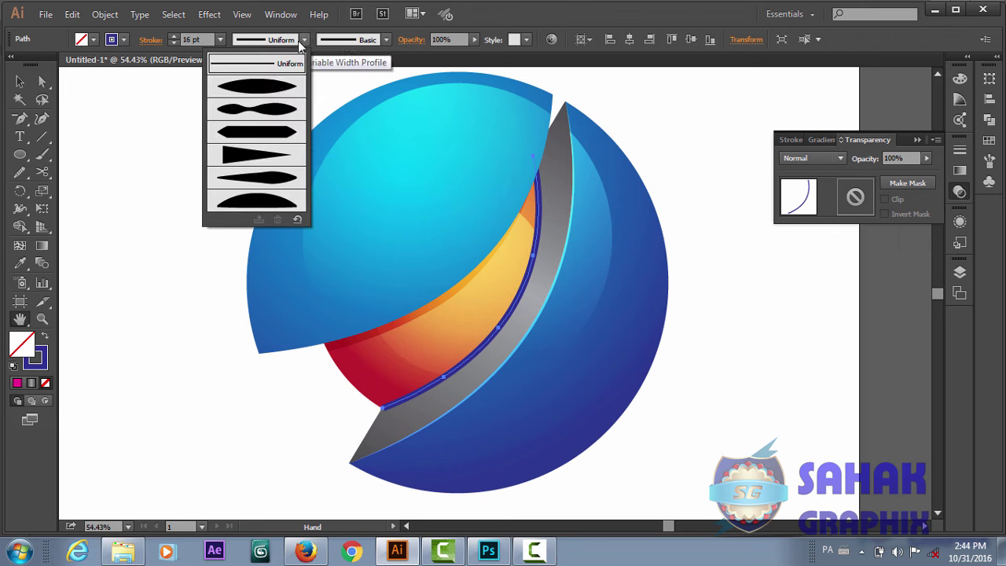
pyautogui.click(276, 85)
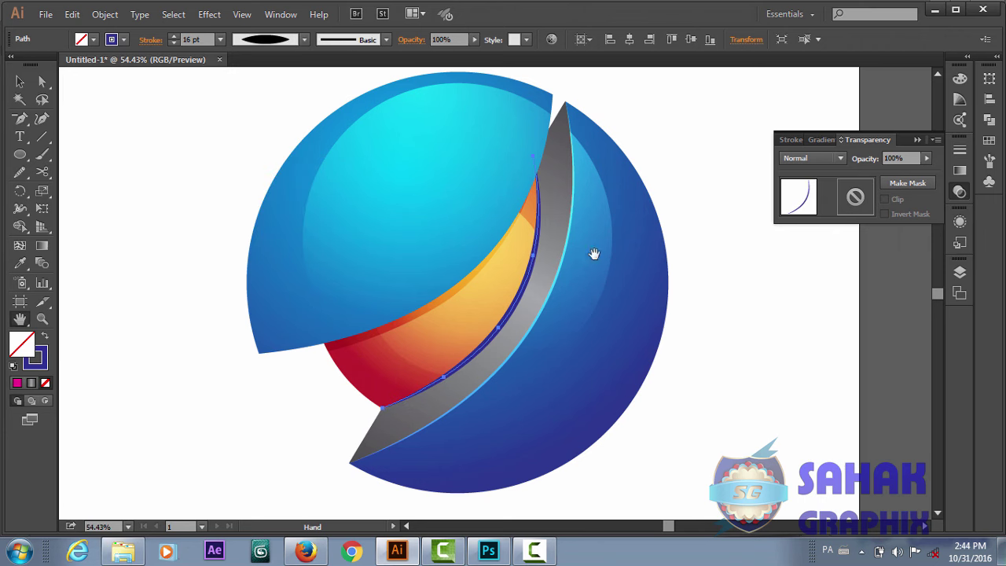
pyautogui.click(736, 345)
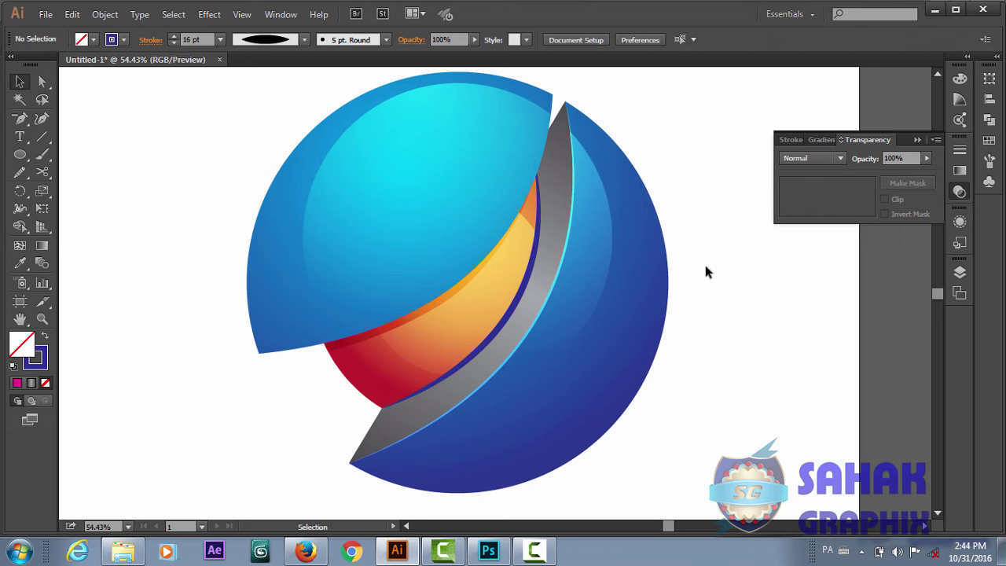
pyautogui.click(505, 319)
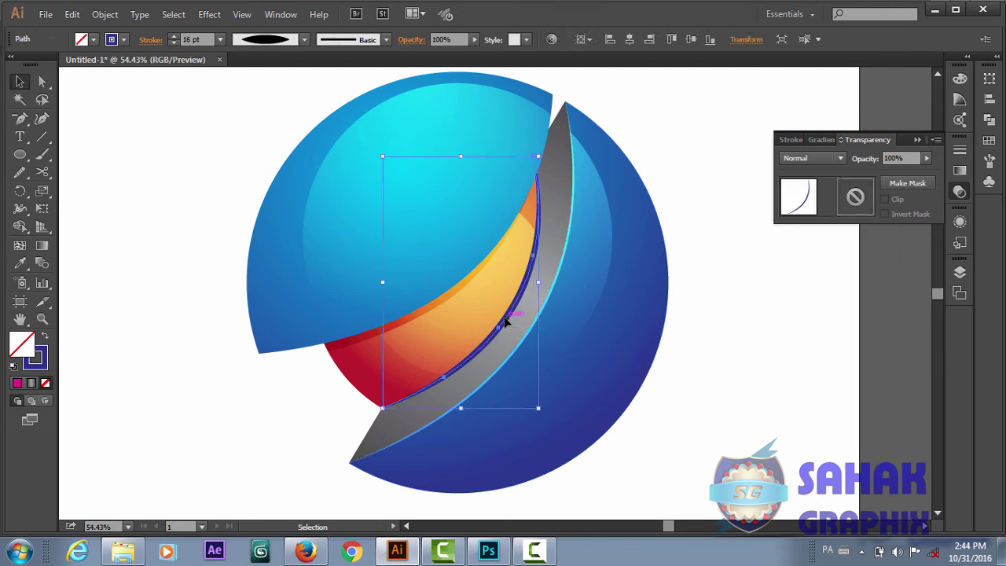
pyautogui.click(104, 15)
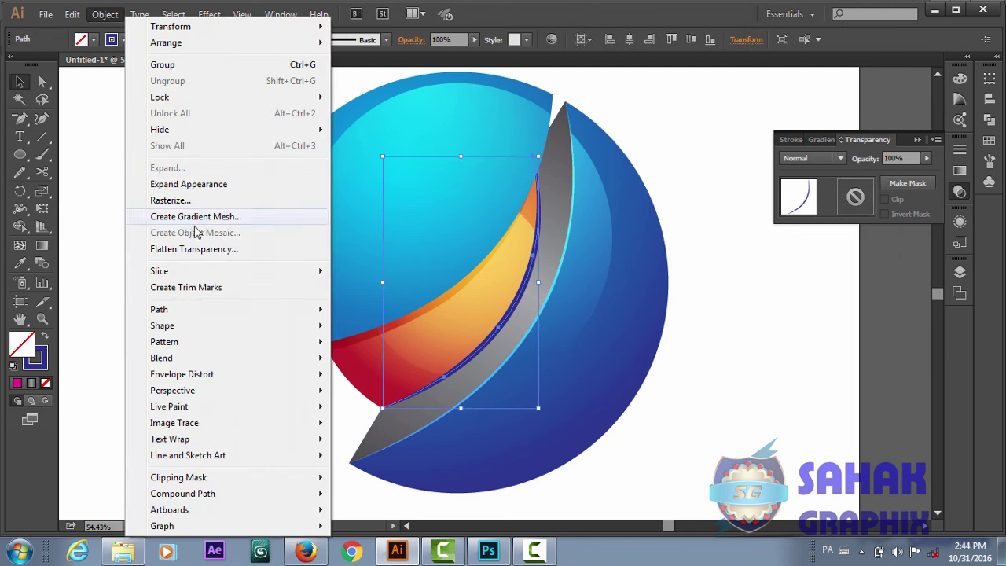
pyautogui.click(193, 185)
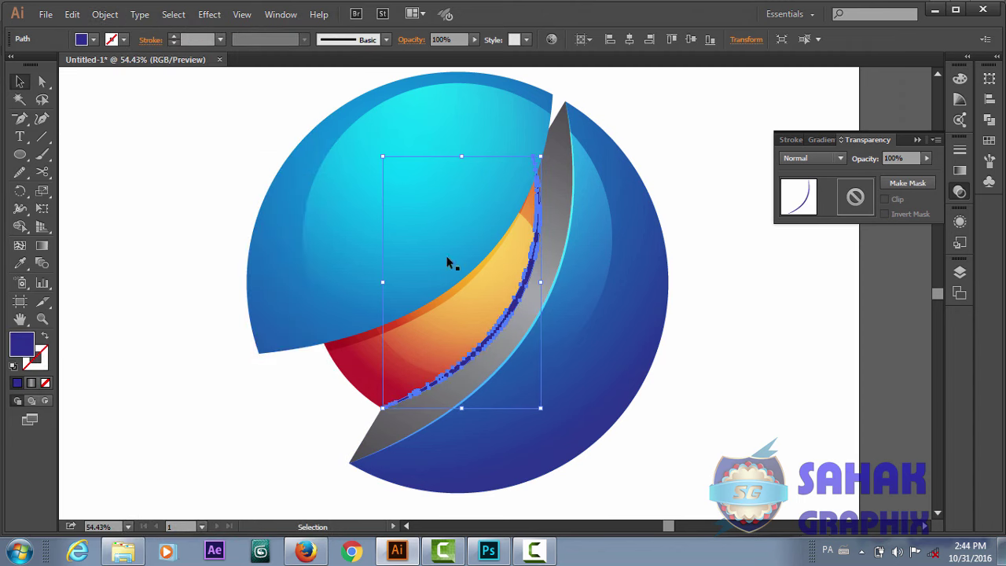
pyautogui.click(717, 371)
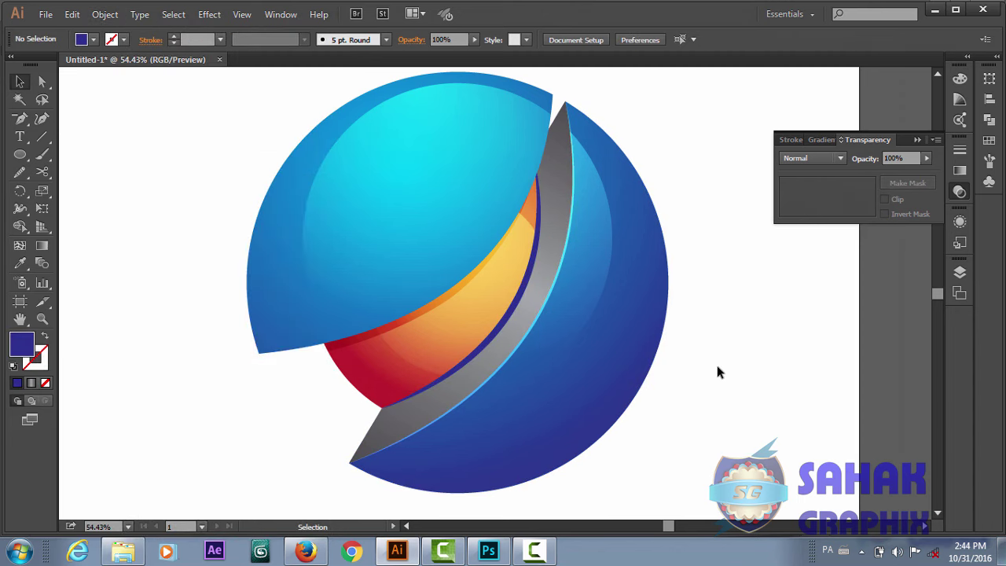
pyautogui.click(512, 322)
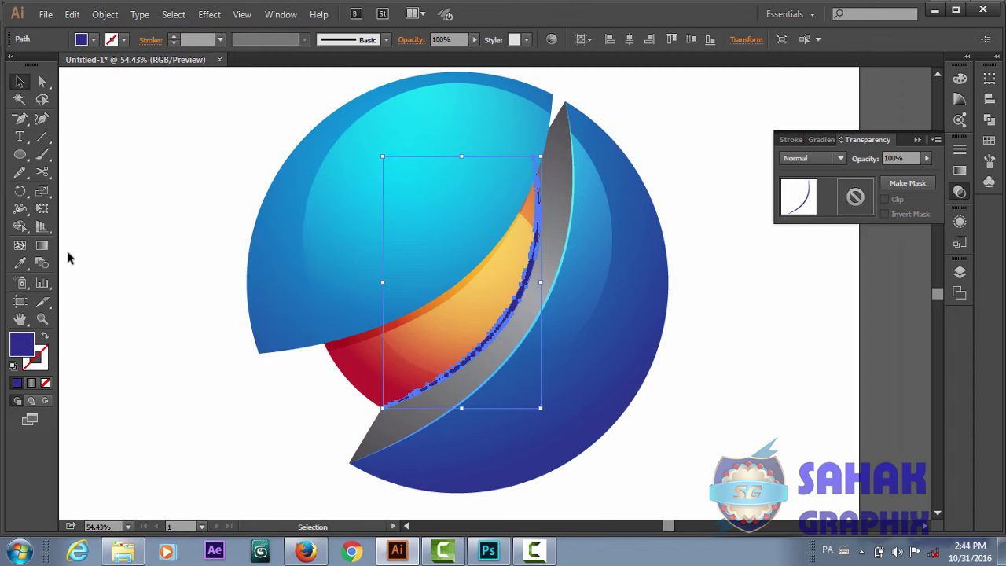
pyautogui.press('i')
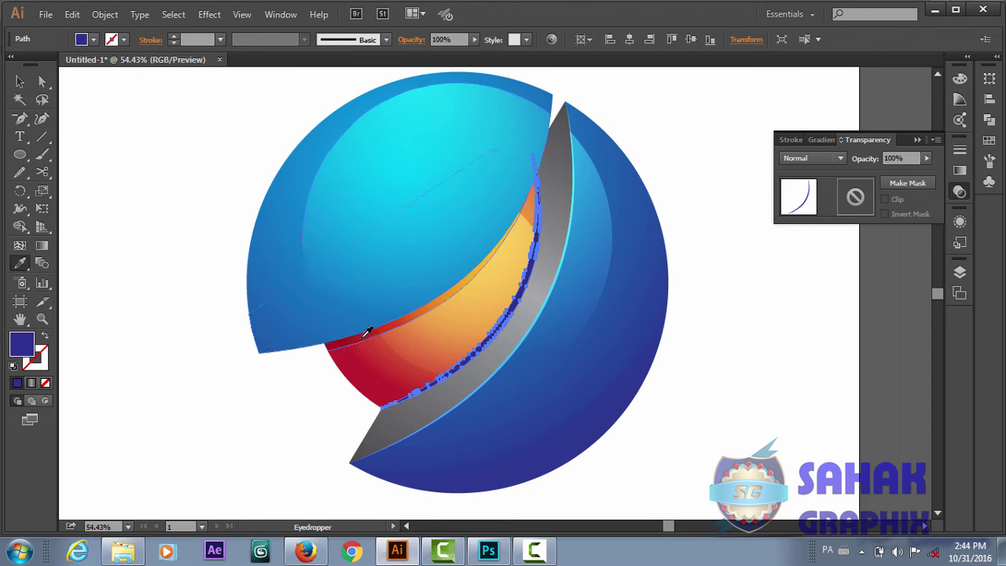
# Step: Sample the swoosh's grey Overlay gradient onto the strip, set it Linear, angled at -128.9°
pyautogui.click(364, 334)
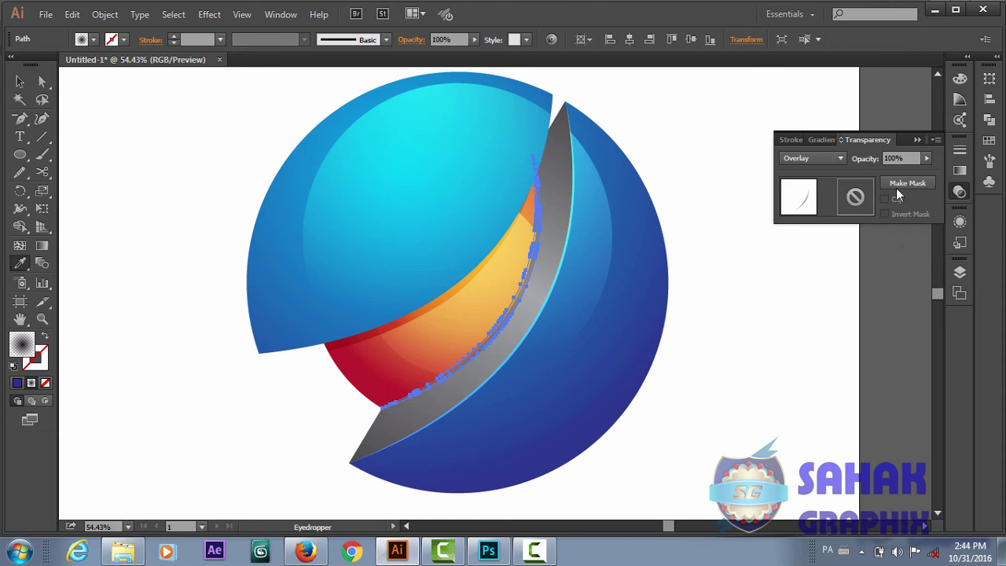
pyautogui.click(955, 172)
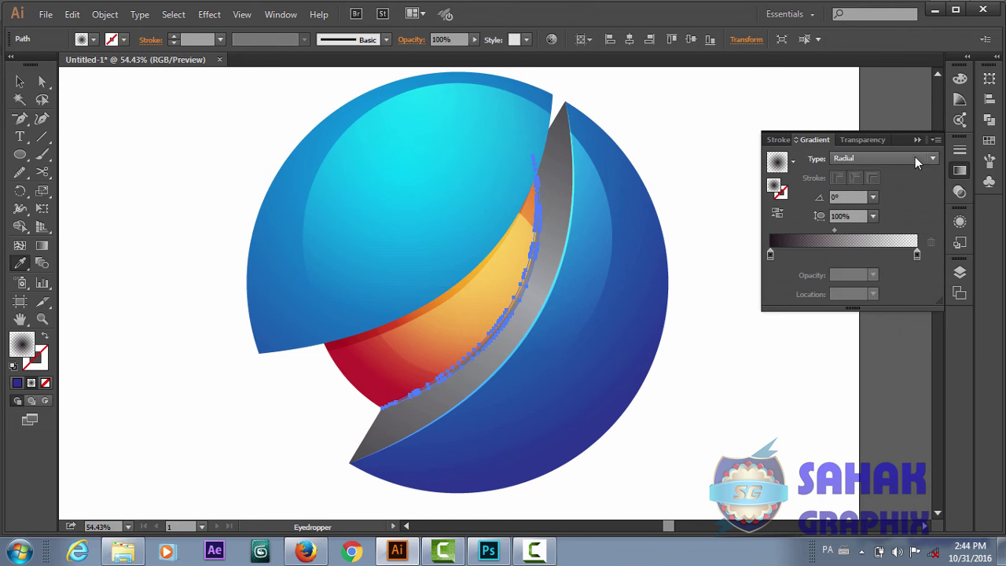
pyautogui.click(915, 156)
pyautogui.click(876, 178)
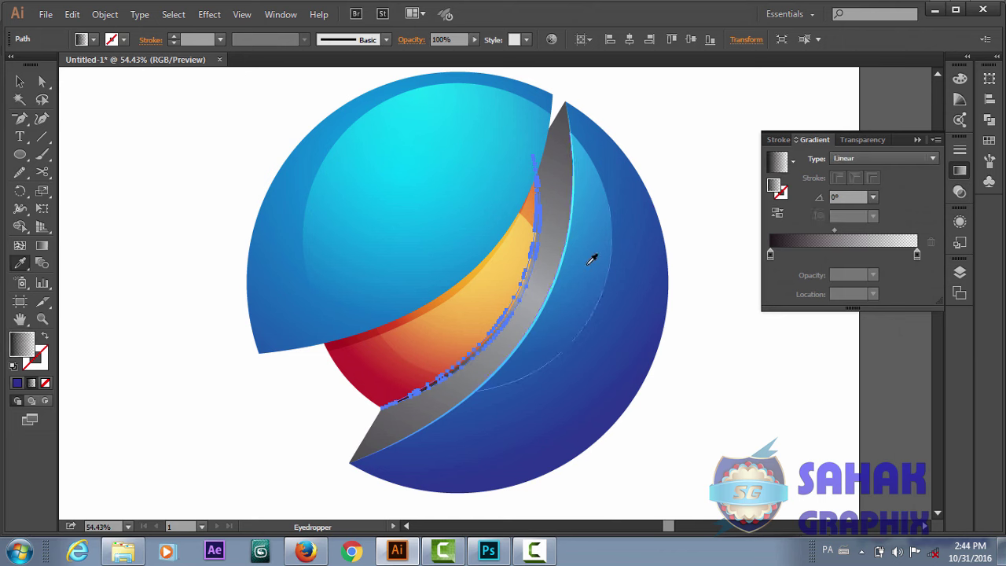
pyautogui.press('g')
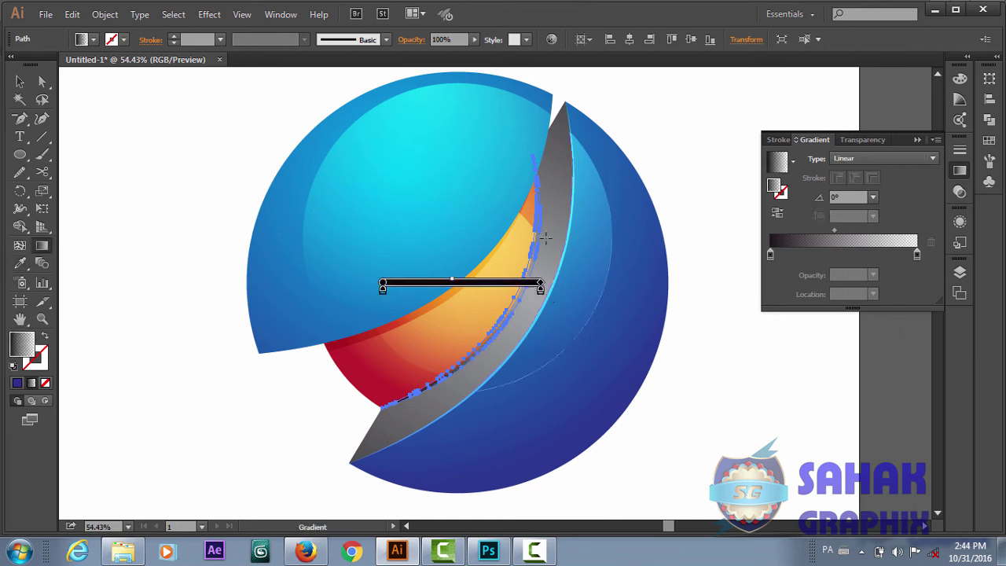
pyautogui.moveTo(544, 219)
pyautogui.mouseDown()
pyautogui.moveTo(359, 476)
pyautogui.moveTo(366, 435)
pyautogui.mouseUp()
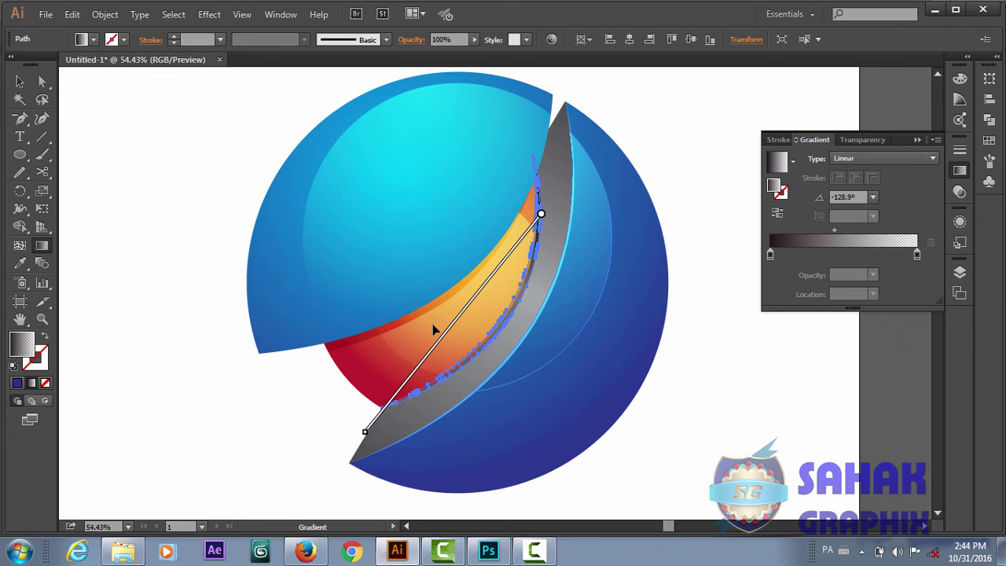
pyautogui.moveTo(456, 335); pyautogui.dragTo(461, 330)
pyautogui.press('v')
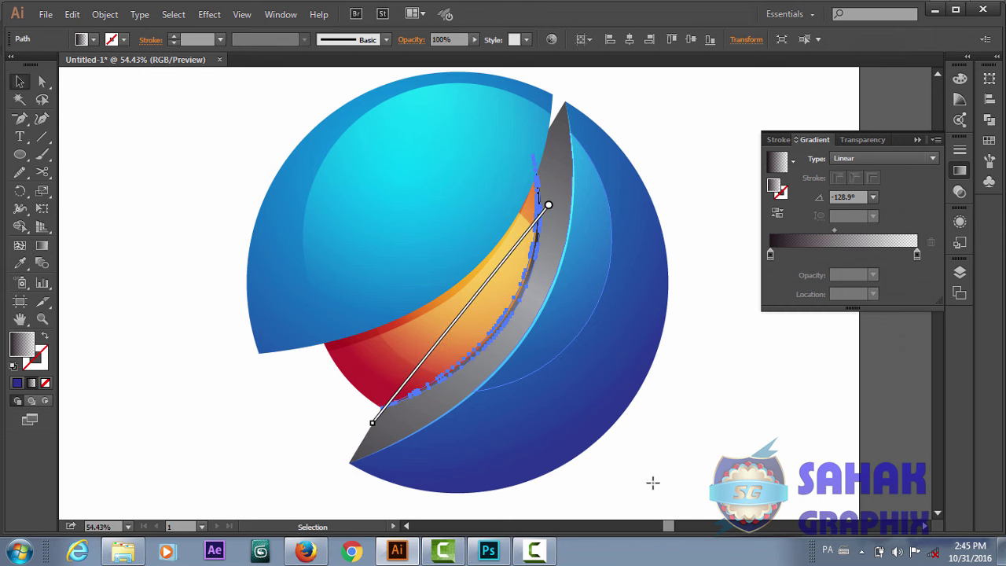
pyautogui.click(686, 424)
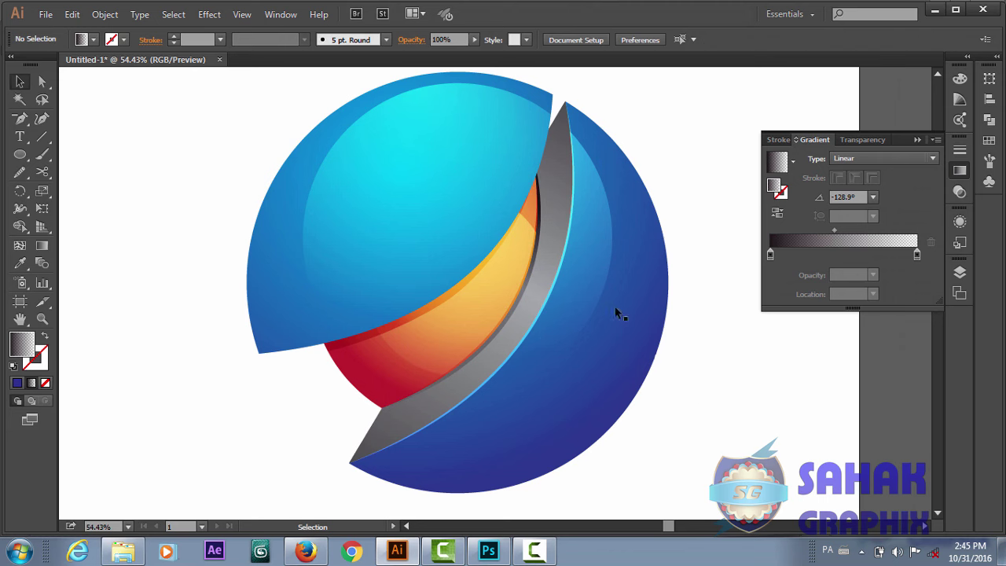
# Step: Nudge the shaded strip up and left until it sits snug against the grey band
pyautogui.moveTo(542, 299); pyautogui.dragTo(518, 308)
pyautogui.click(516, 301)
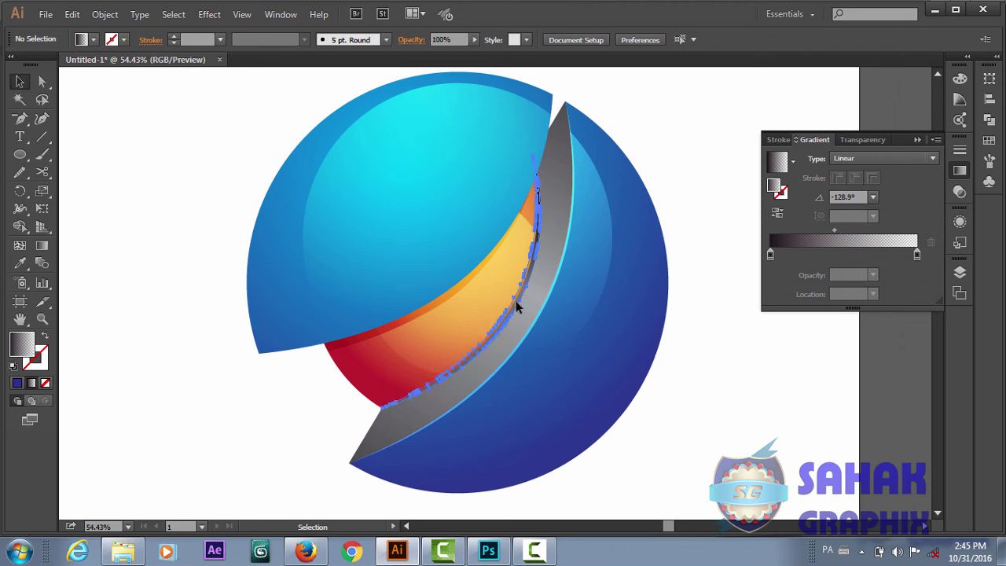
pyautogui.press('Left')
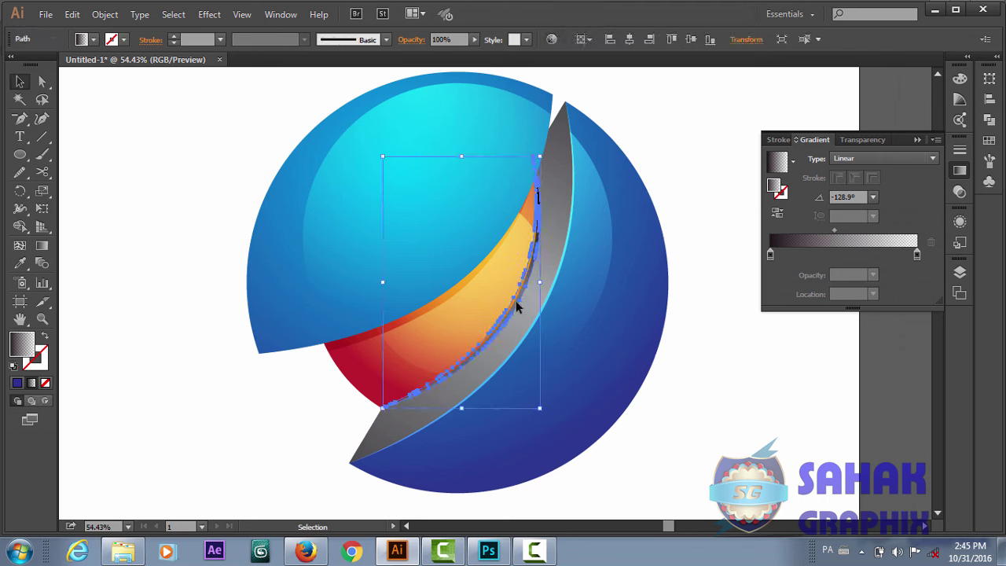
pyautogui.press('Left')
pyautogui.press('Up')
pyautogui.press('Left')
pyautogui.press('Up')
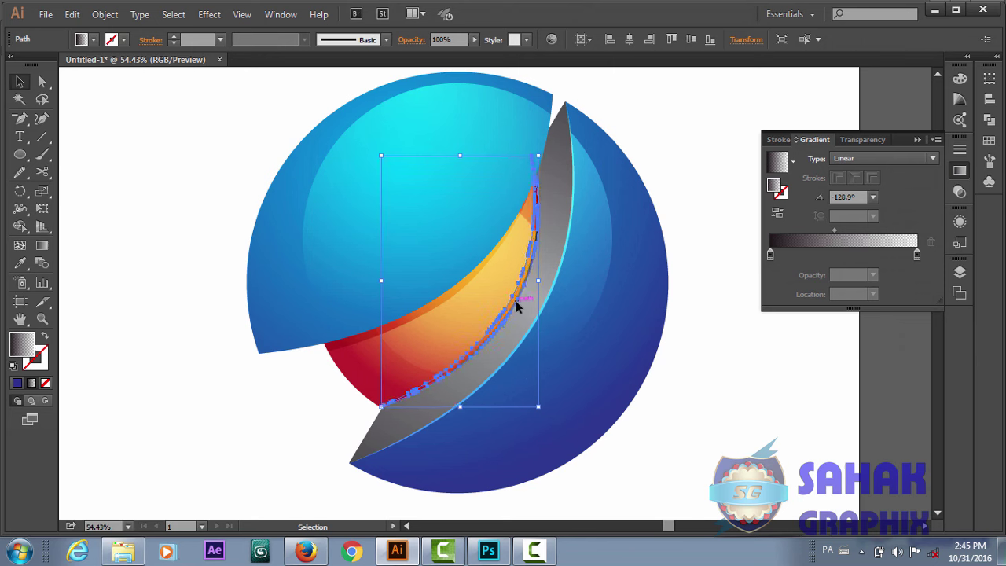
pyautogui.press('Up')
pyautogui.press('Up')
pyautogui.press('Up')
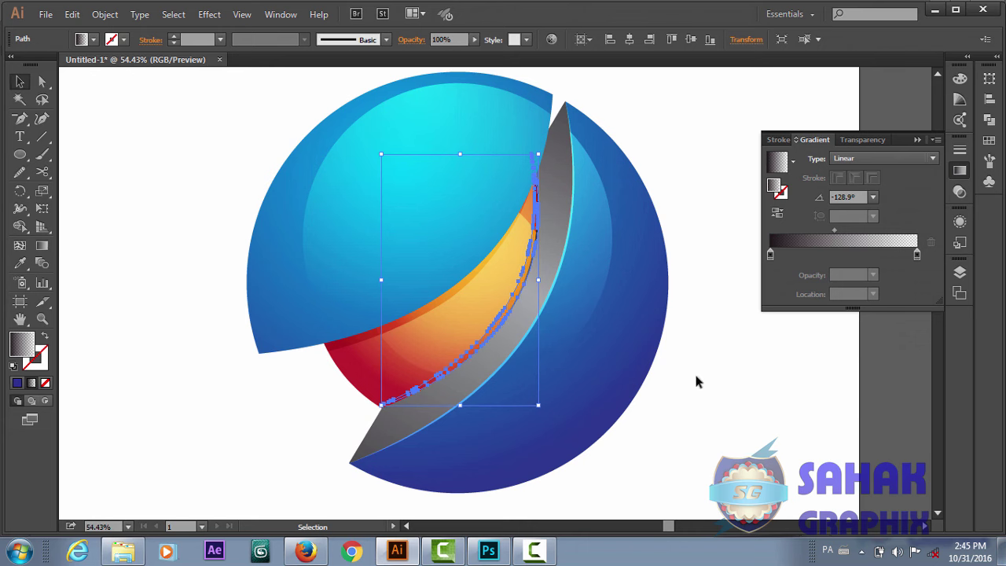
# Step: Apply Arrange > Send Backward to the gradient strip, leaving a thin light-blue highlight edge
pyautogui.click(694, 371)
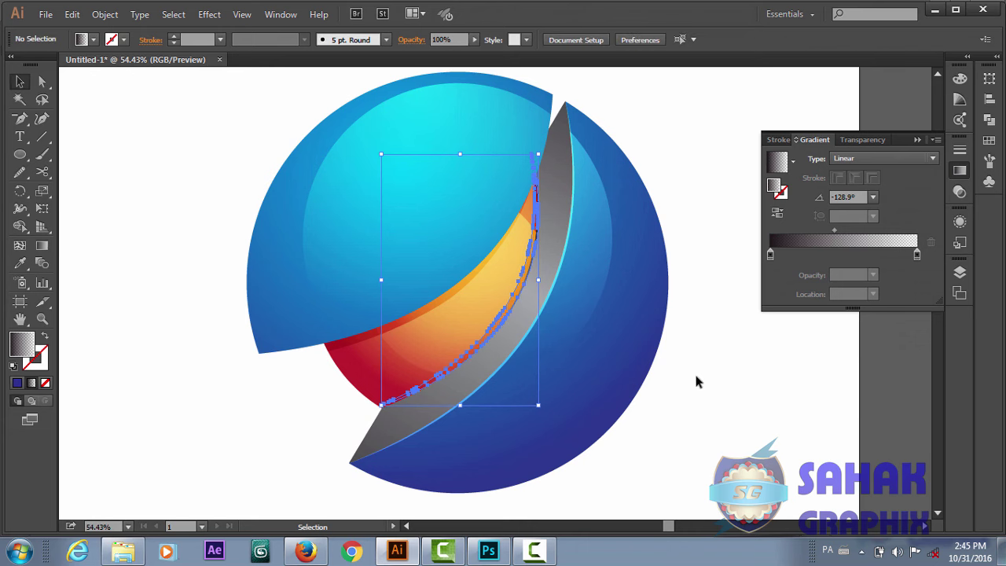
pyautogui.click(503, 311)
pyautogui.rightClick(504, 311)
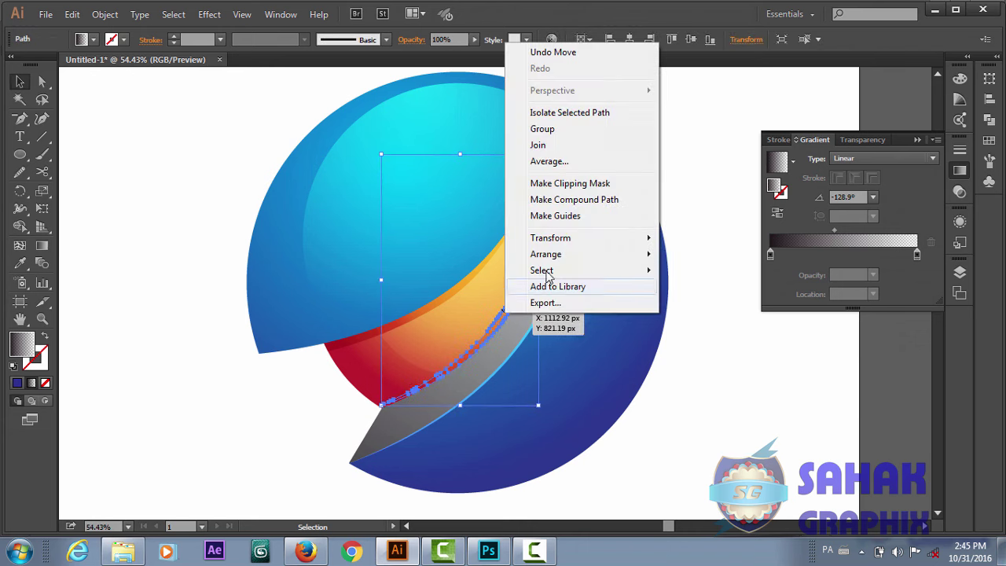
pyautogui.moveTo(545, 254)
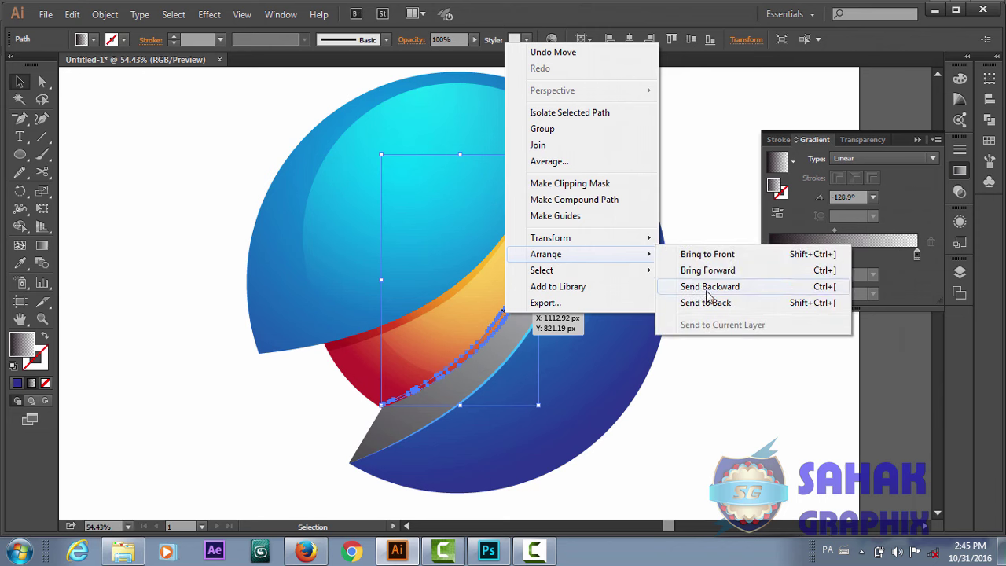
pyautogui.click(707, 287)
pyautogui.click(699, 369)
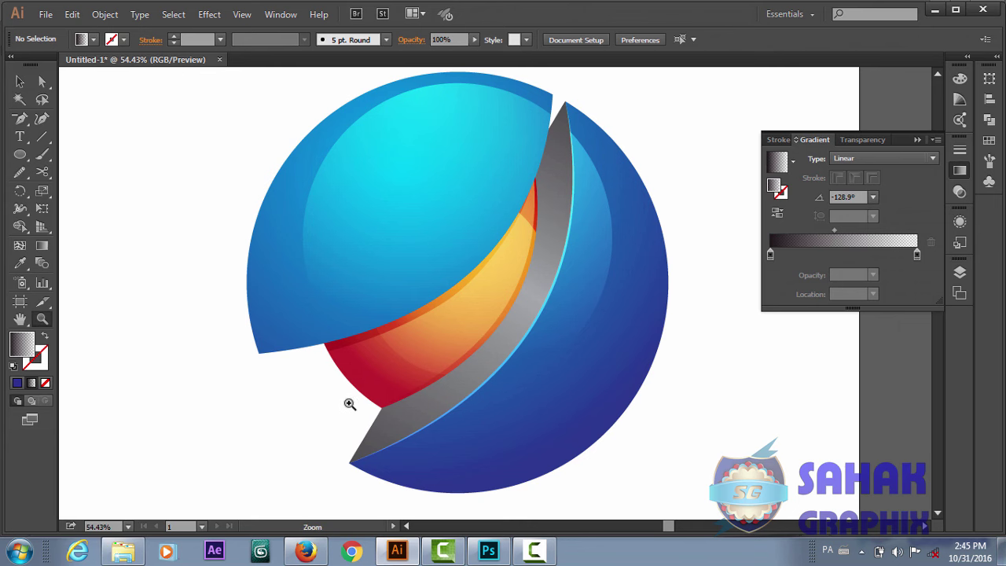
# Step: Zoom in to 800% where the red and grey shapes meet, then zoom back out to the whole logo
pyautogui.moveTo(350, 396); pyautogui.dragTo(400, 422)
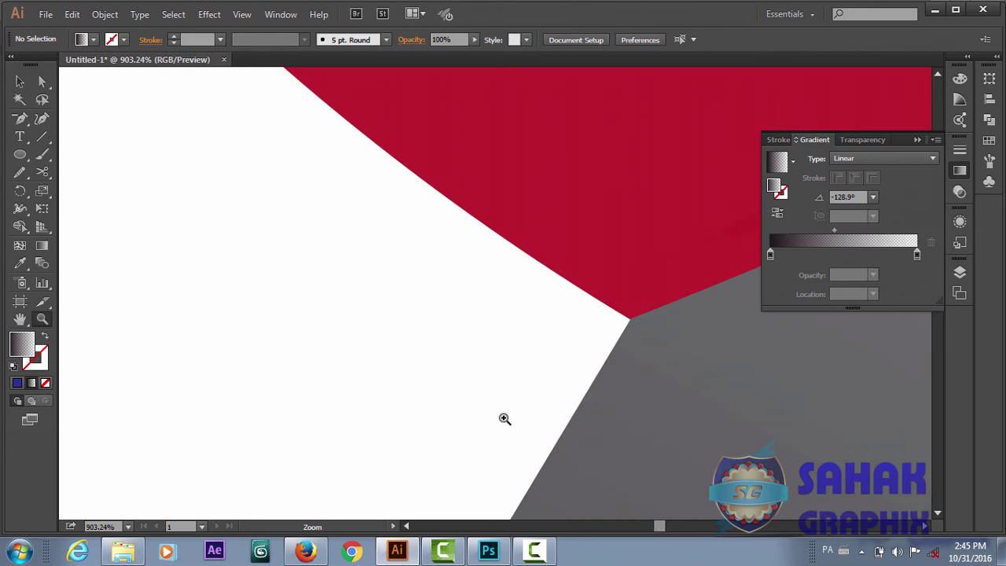
pyautogui.hotkey('ctrl', '-')
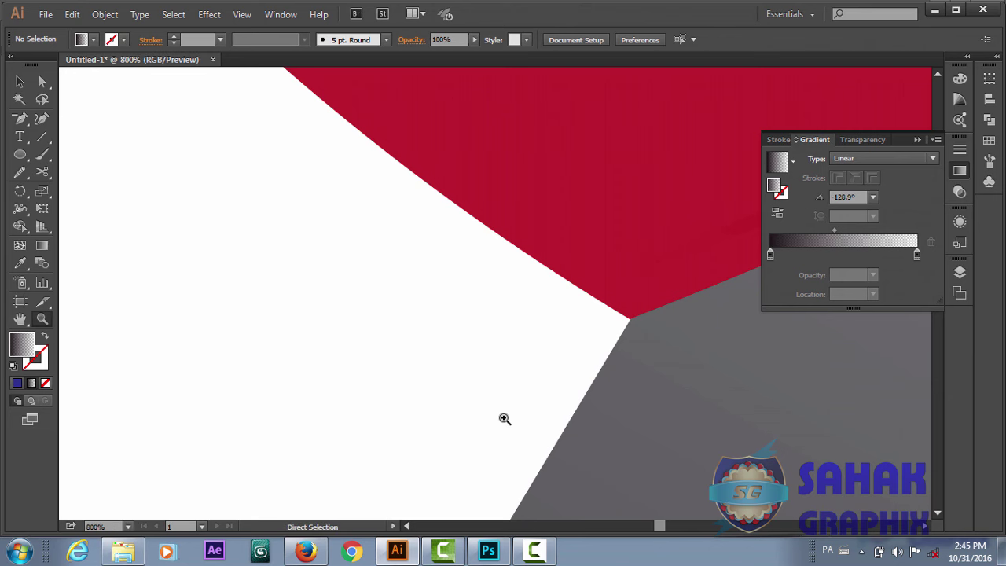
pyautogui.hotkey('ctrl', '-')
pyautogui.hotkey('ctrl', '-')
pyautogui.hotkey('ctrl', '-')
pyautogui.hotkey('ctrl', '-')
pyautogui.hotkey('ctrl', '-')
pyautogui.hotkey('ctrl', '-')
pyautogui.press('p')
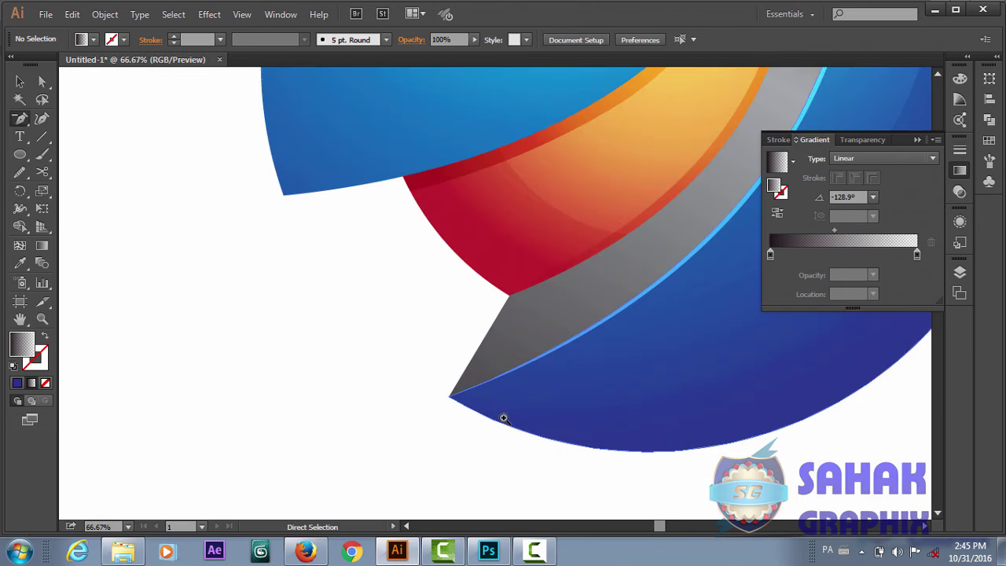
pyautogui.hotkey('ctrl', '-')
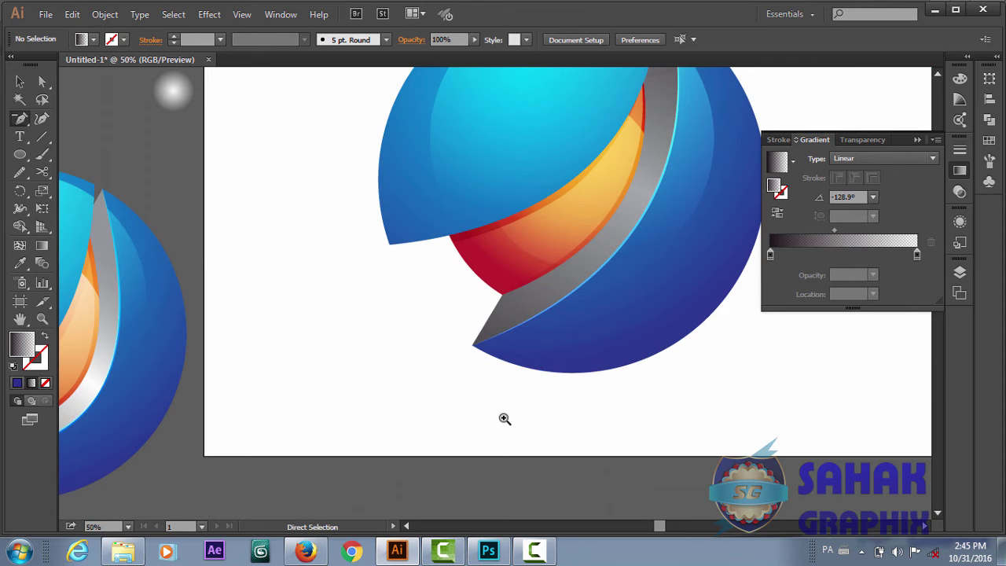
pyautogui.hotkey('ctrl', '-')
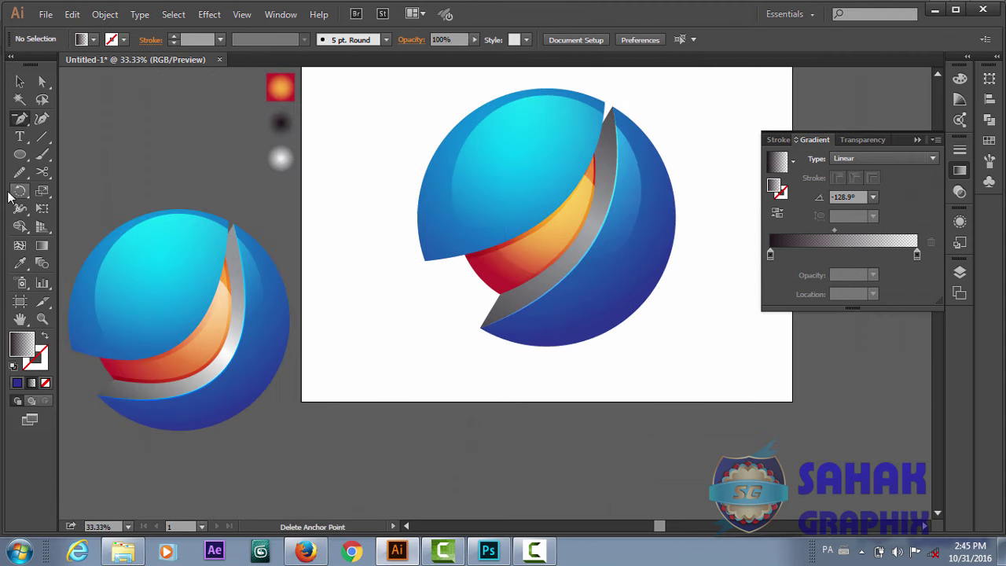
# Step: Zoom in on the sphere logo, then switch to the Photoshop document
pyautogui.click(47, 319)
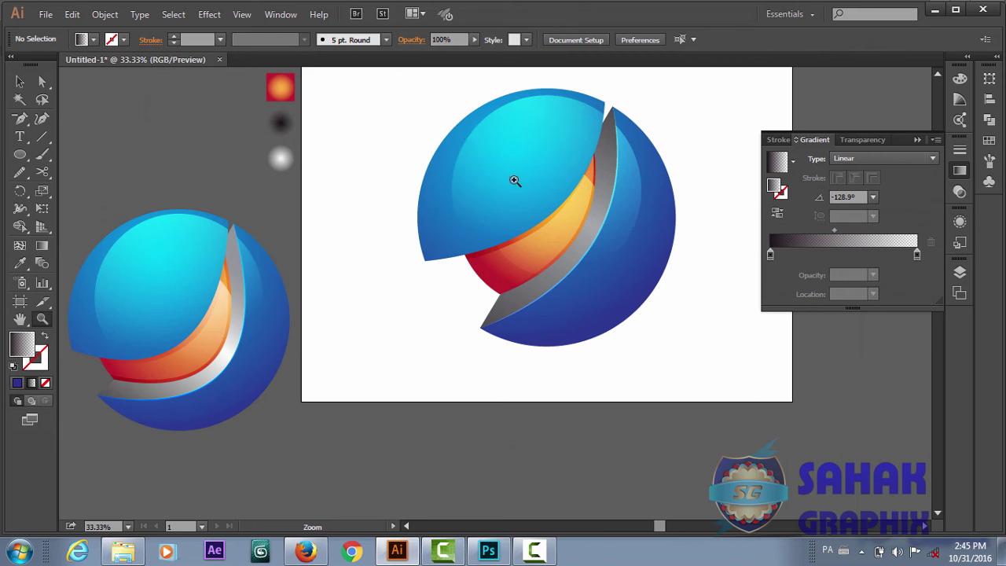
pyautogui.moveTo(399, 74); pyautogui.dragTo(698, 366)
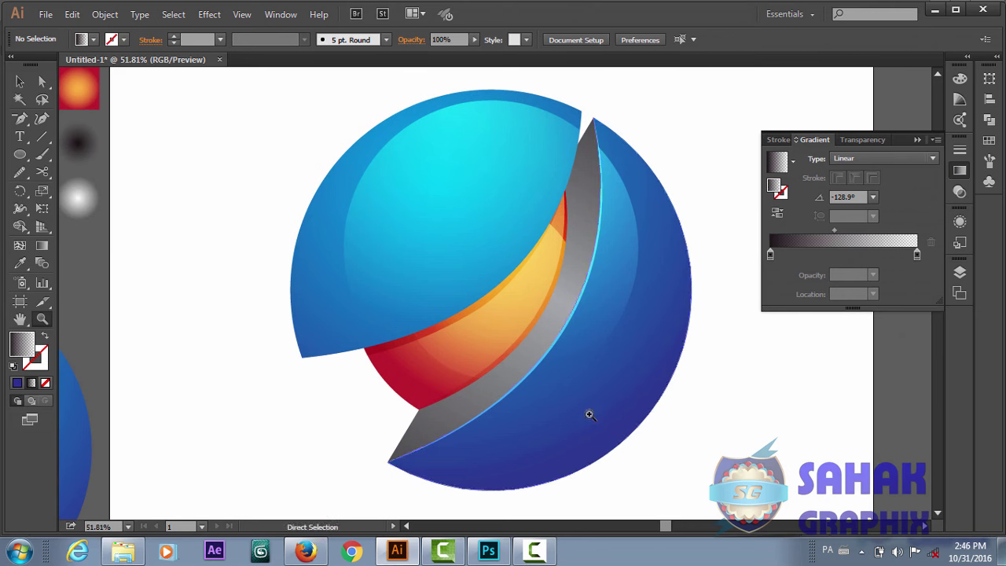
pyautogui.click(488, 551)
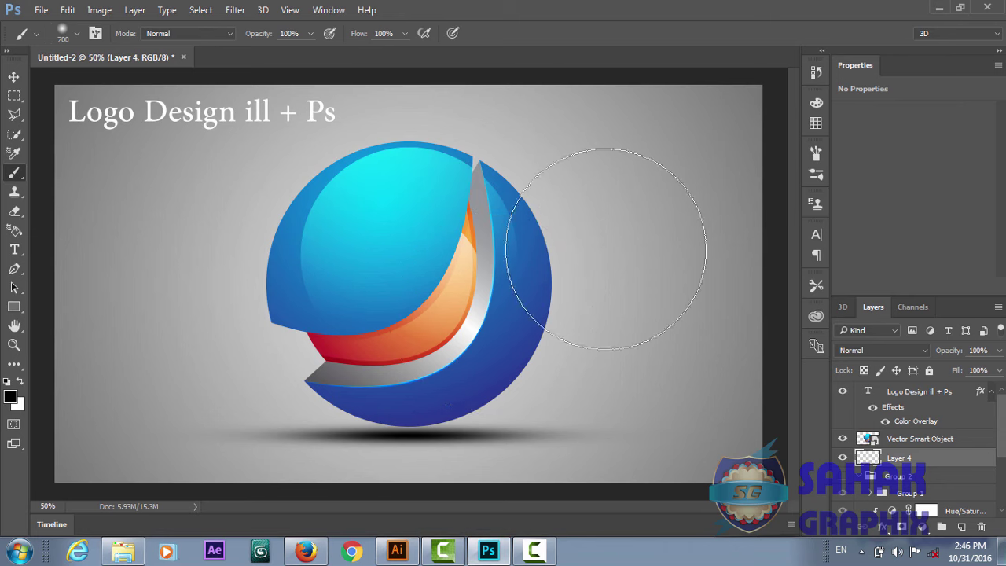
# Step: Hide the Vector Smart Object logo and the Layer 4 black shadow, then return to Illustrator
pyautogui.moveTo(1002, 446); pyautogui.dragTo(999, 431)
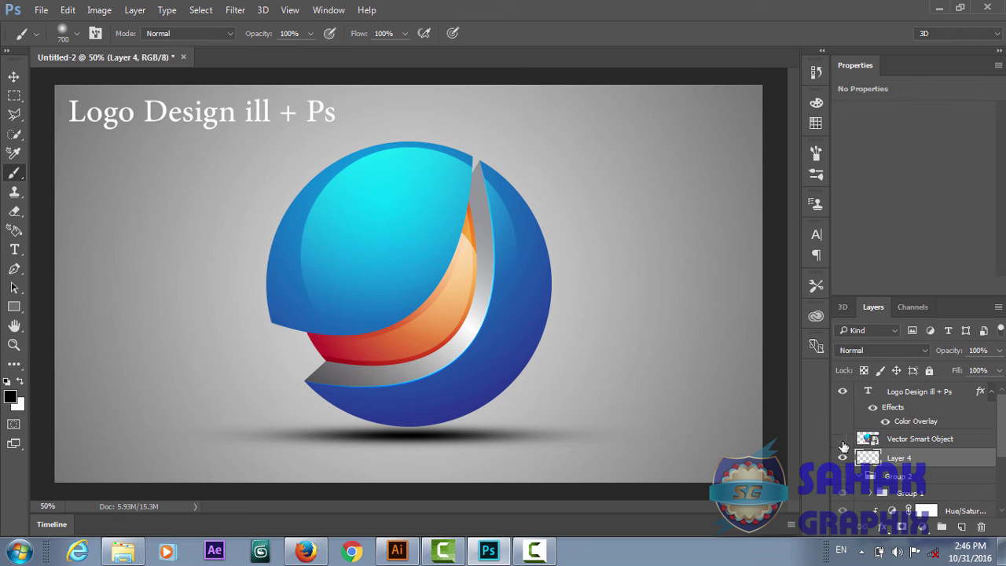
pyautogui.click(844, 442)
pyautogui.click(844, 458)
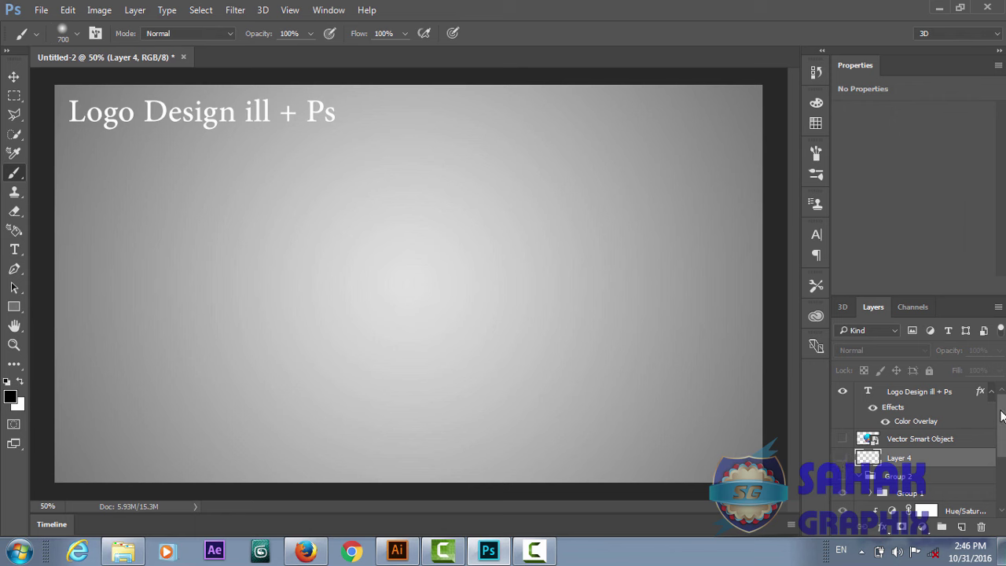
pyautogui.click(397, 554)
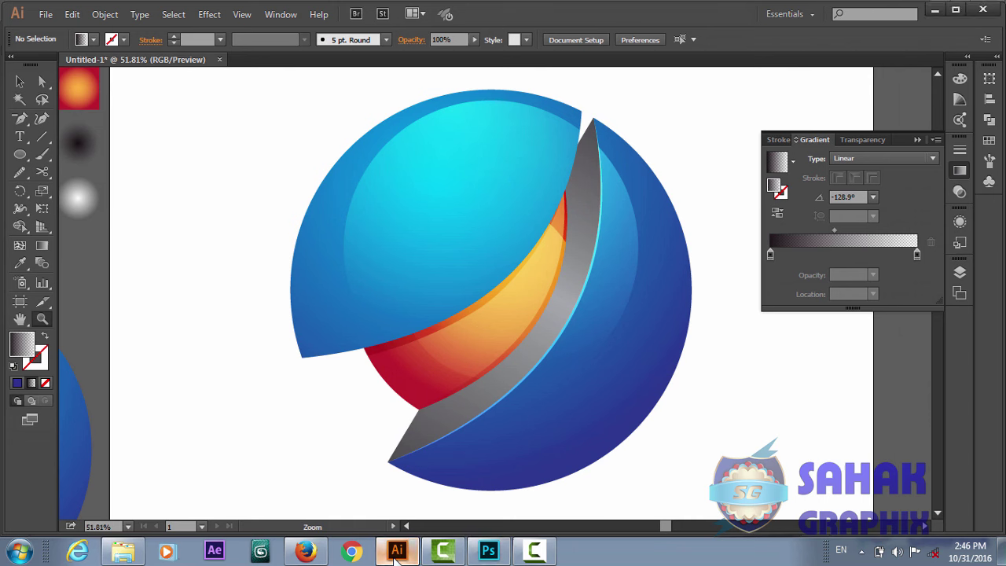
# Step: Zoom in on the sphere and marquee-select every shape of the logo
pyautogui.click(72, 14)
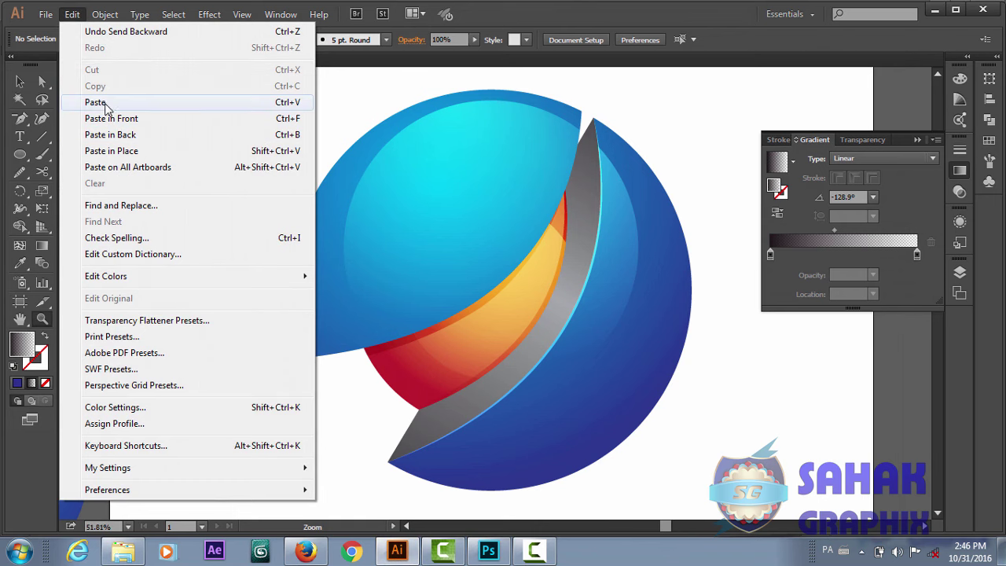
pyautogui.click(429, 202)
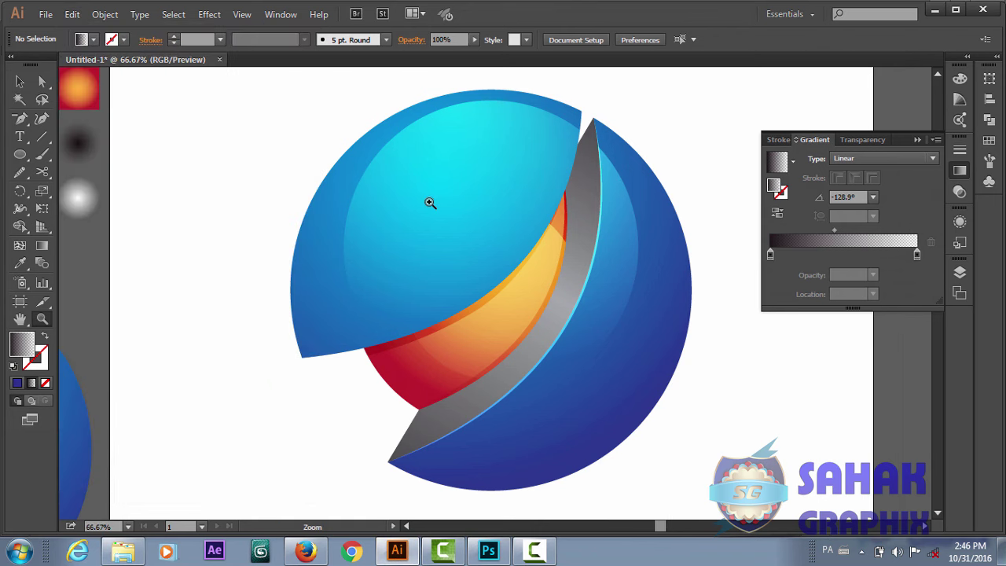
pyautogui.press('v')
pyautogui.click(436, 245)
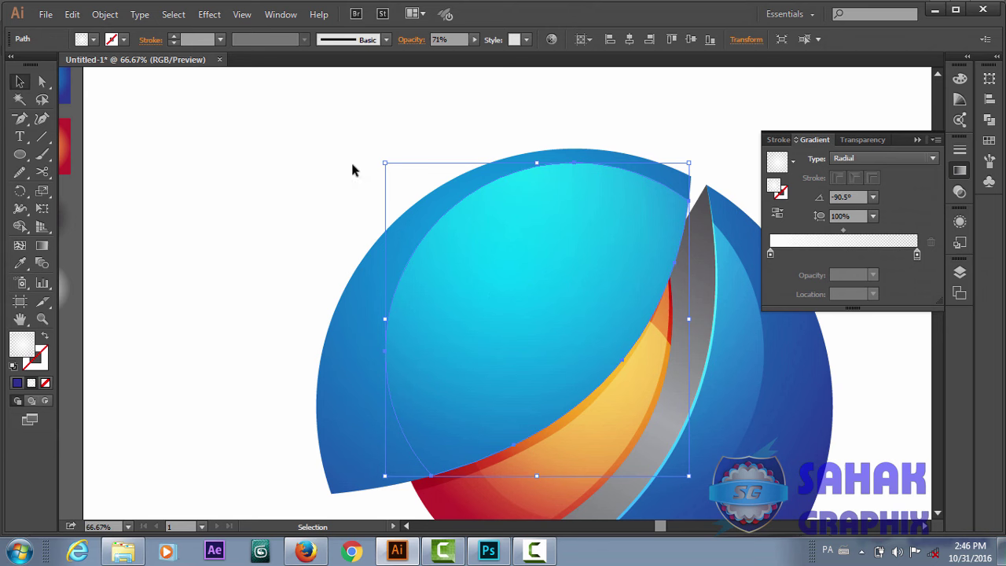
pyautogui.moveTo(339, 154); pyautogui.dragTo(823, 531)
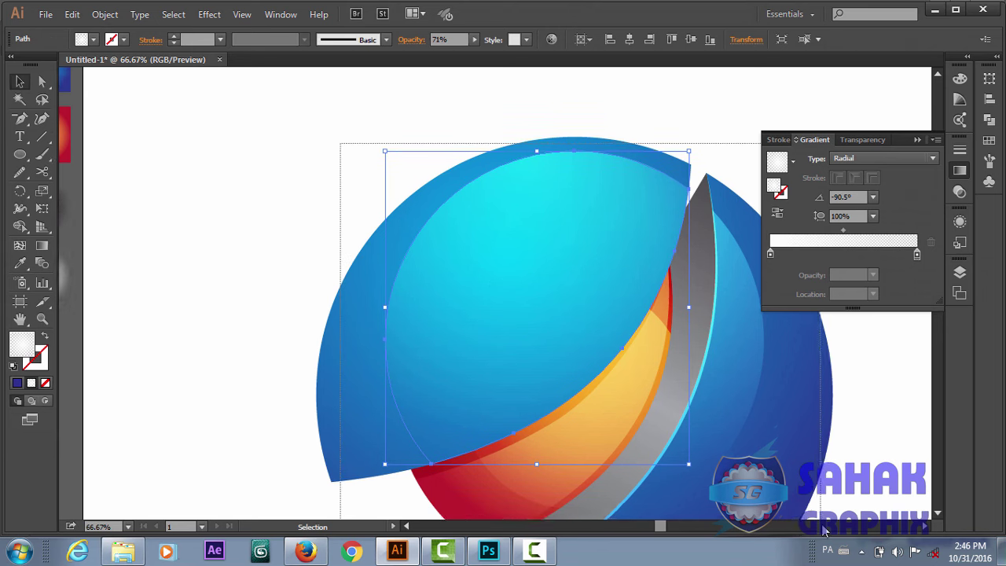
pyautogui.moveTo(824, 531); pyautogui.dragTo(823, 496)
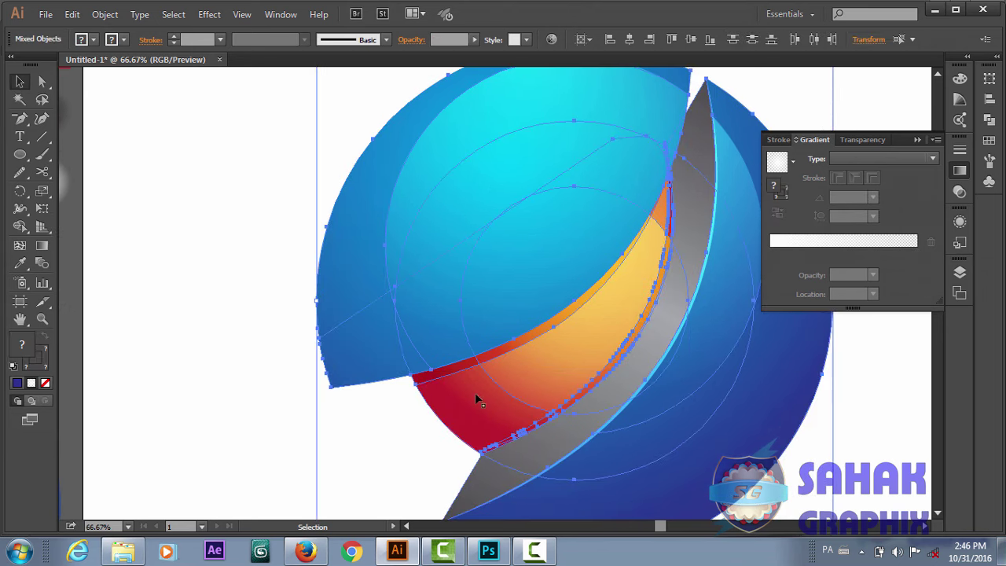
# Step: Copy the selected logo artwork and switch to the Photoshop document
pyautogui.click(104, 14)
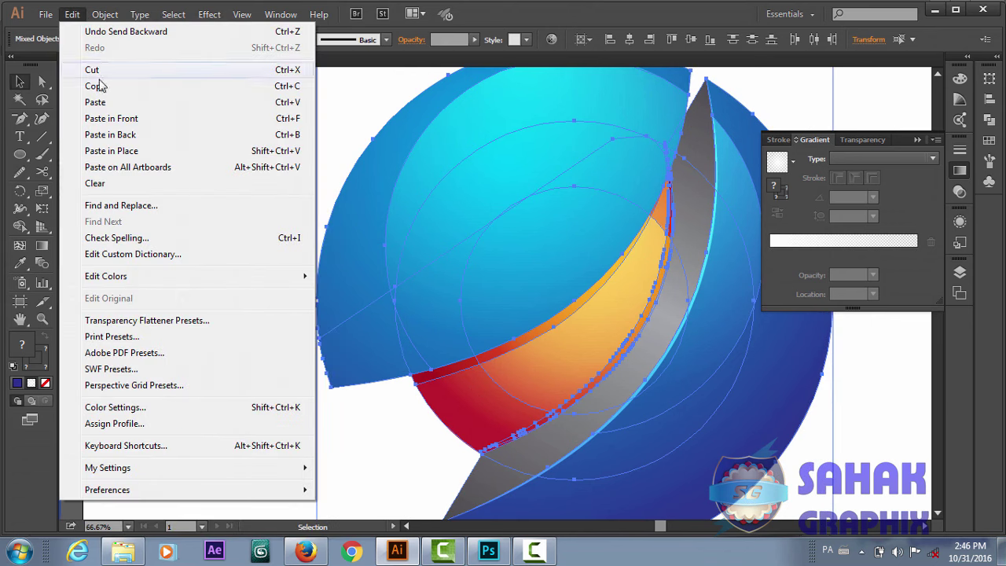
pyautogui.click(95, 86)
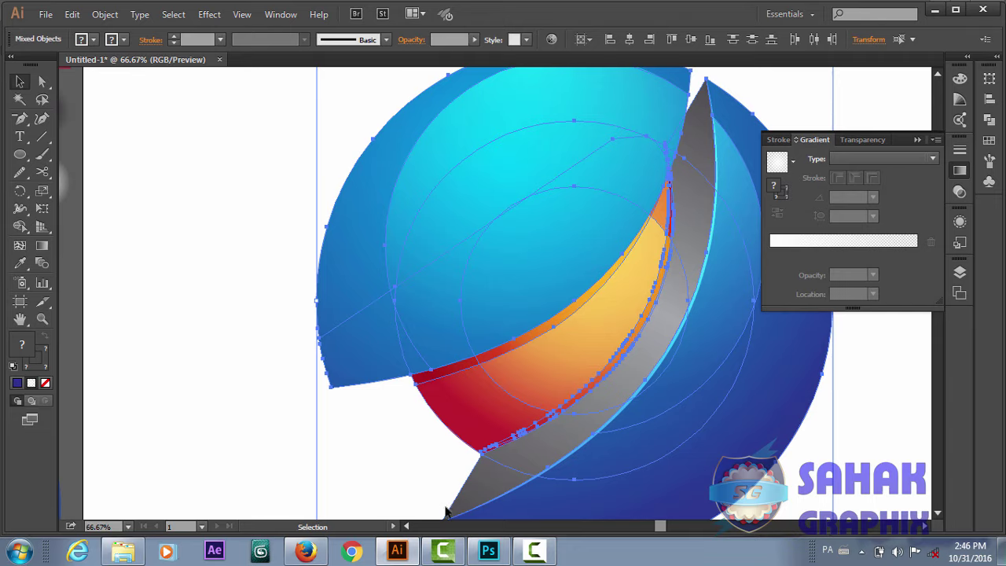
pyautogui.click(488, 551)
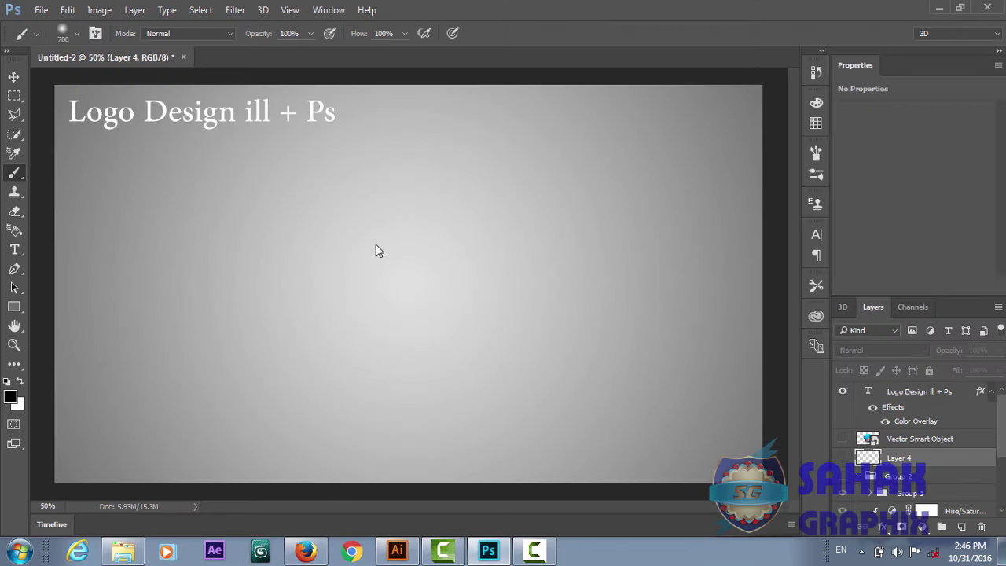
# Step: Paste the logo as a smart object and scale it down to about 18% (2.59 in)
pyautogui.click(68, 10)
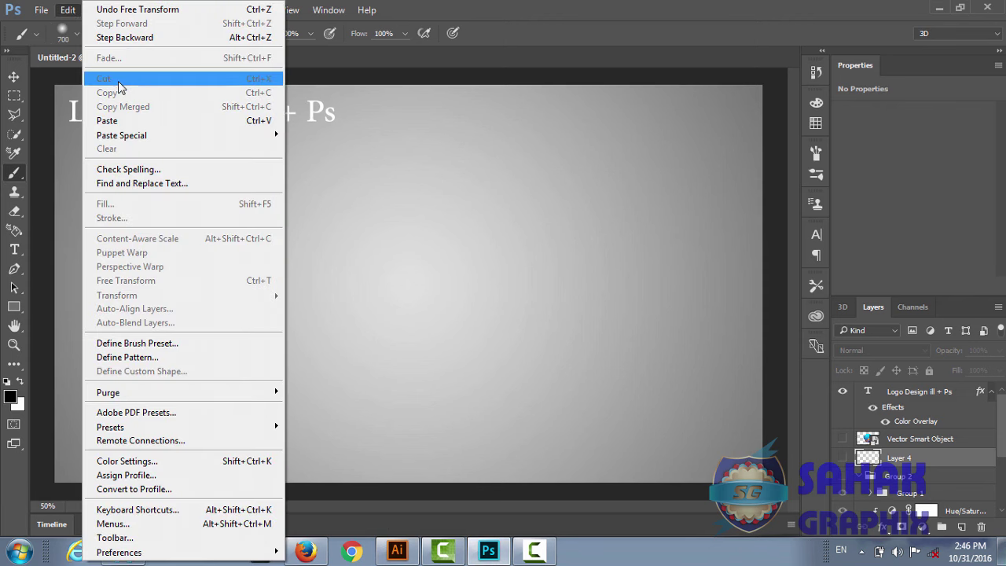
pyautogui.click(122, 122)
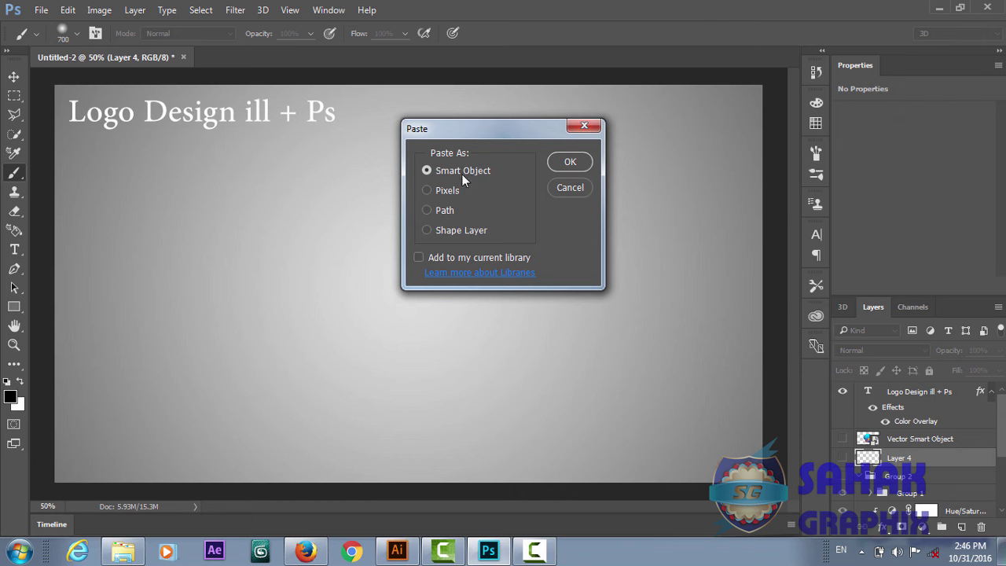
pyautogui.click(584, 163)
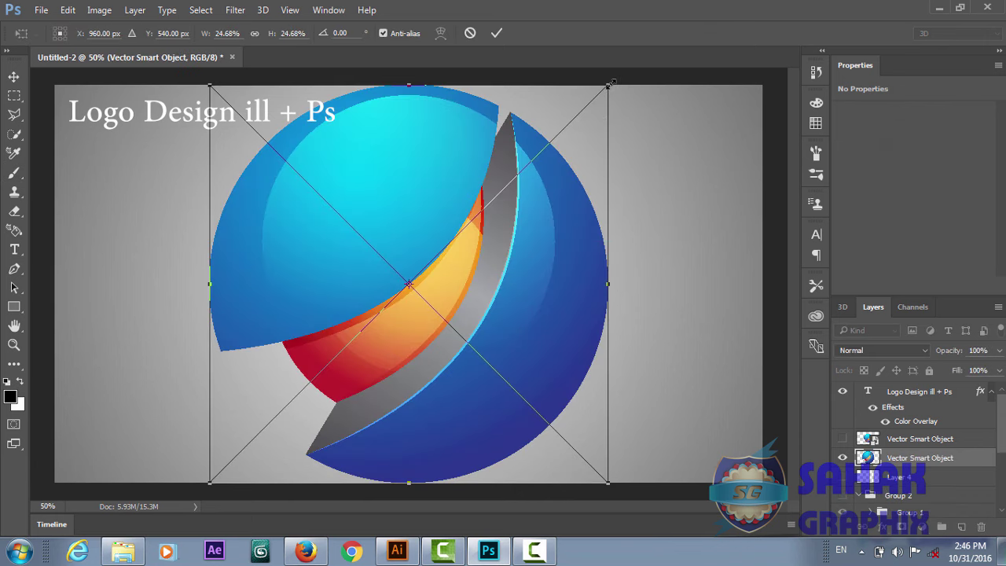
pyautogui.moveTo(568, 127); pyautogui.dragTo(564, 144)
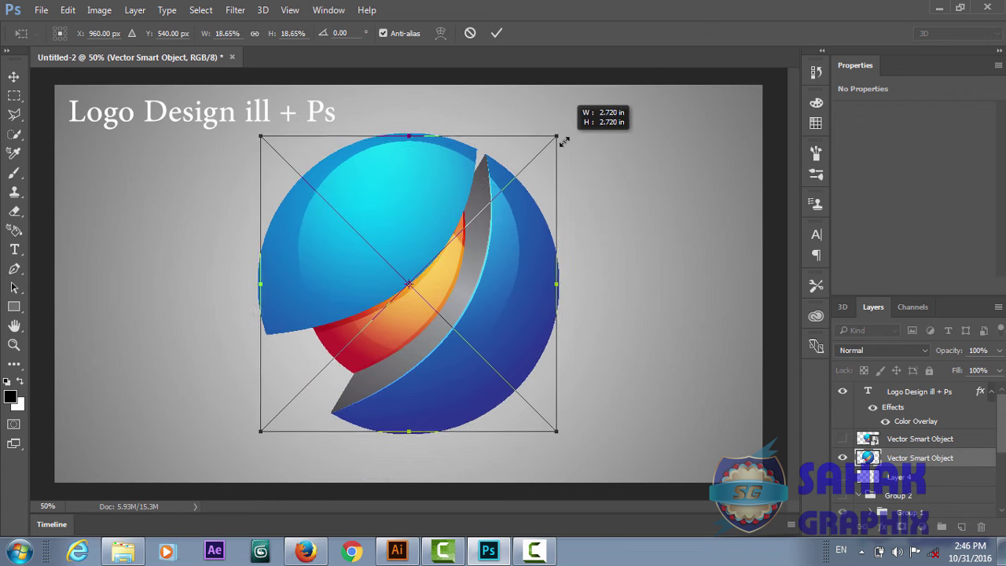
pyautogui.moveTo(564, 144); pyautogui.dragTo(561, 147)
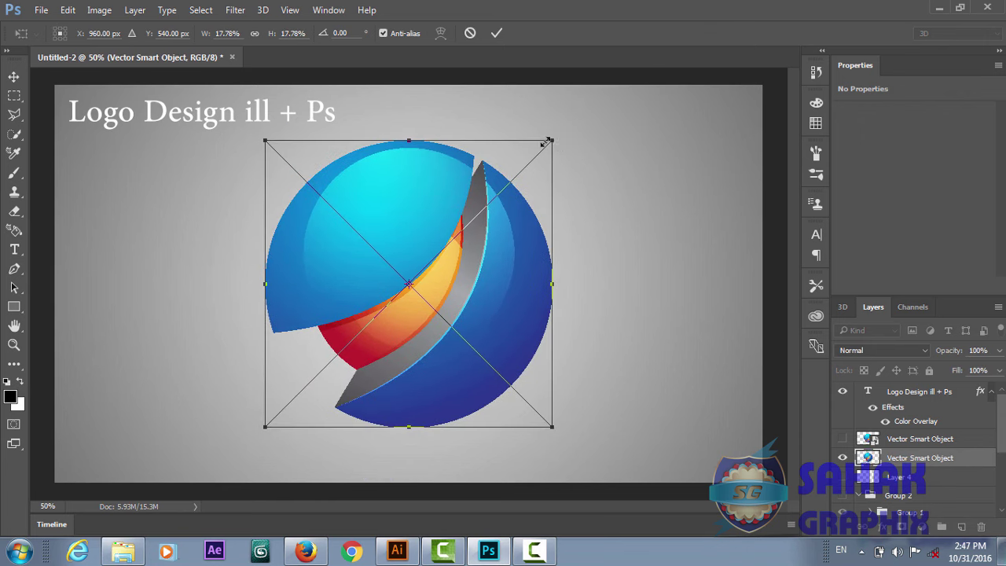
pyautogui.click(496, 33)
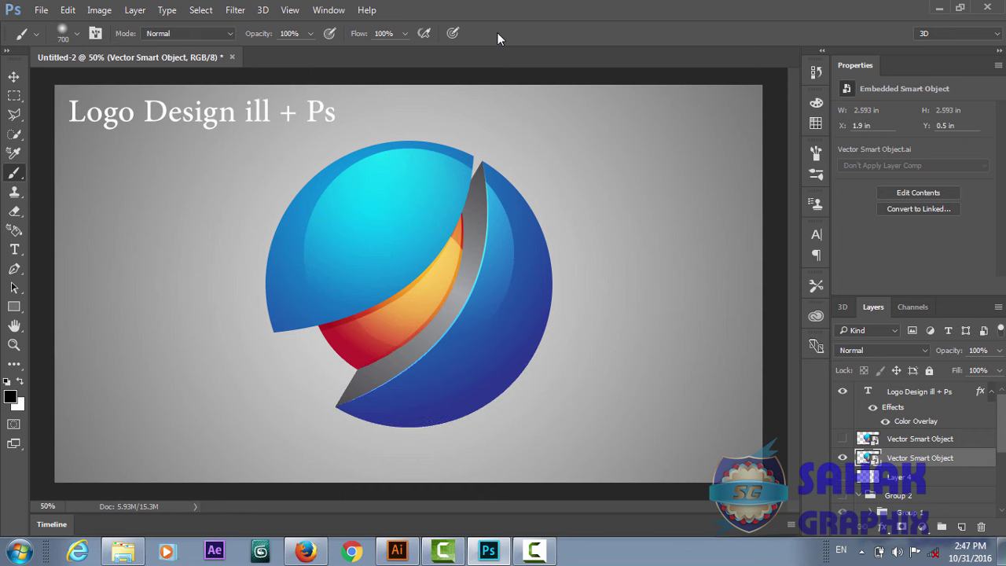
# Step: On a new layer, squash the shadow flat beneath the logo and widen it to about 115%
pyautogui.click(961, 527)
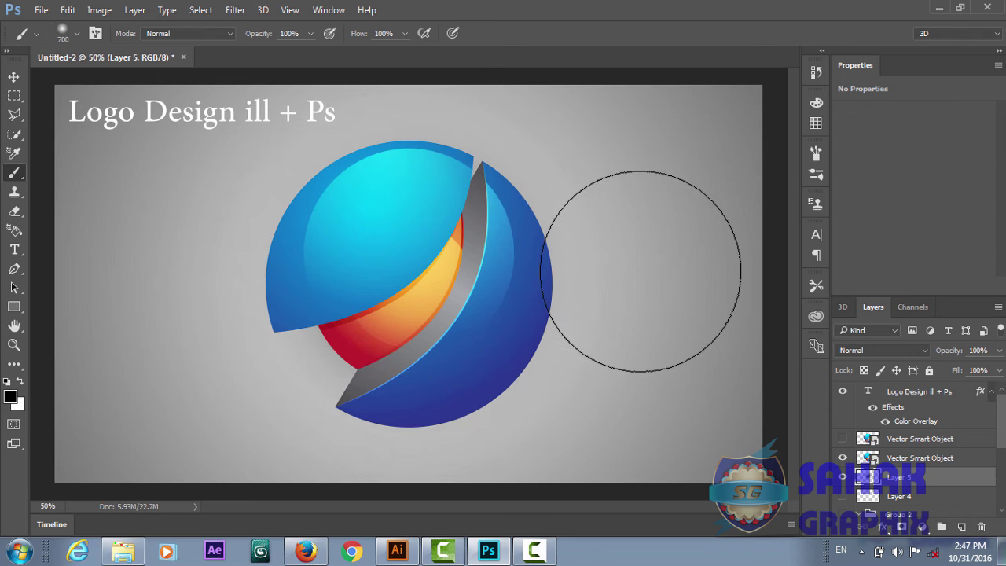
pyautogui.hotkey('ctrl', 't')
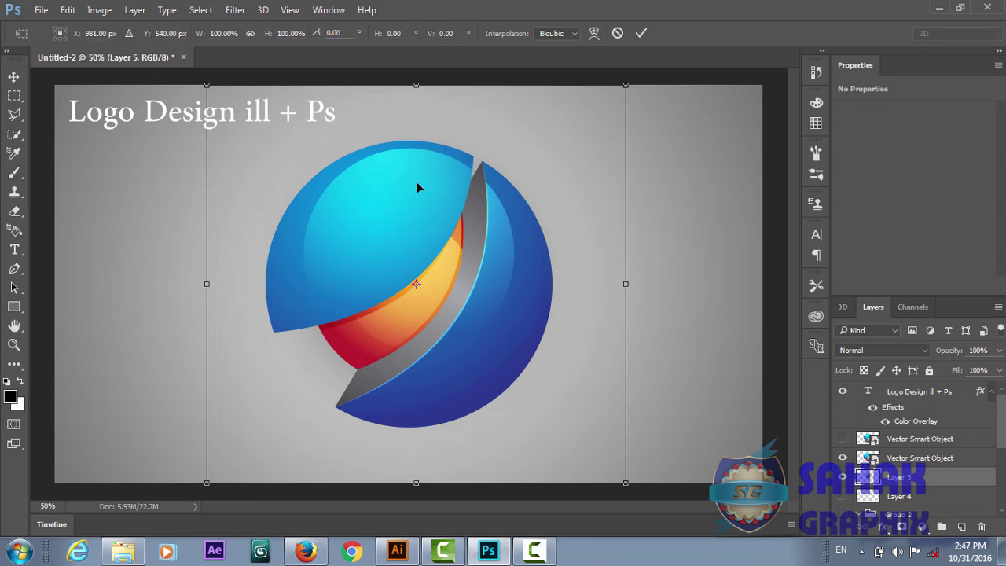
pyautogui.moveTo(416, 86)
pyautogui.mouseDown()
pyautogui.moveTo(429, 445)
pyautogui.moveTo(433, 438)
pyautogui.mouseUp()
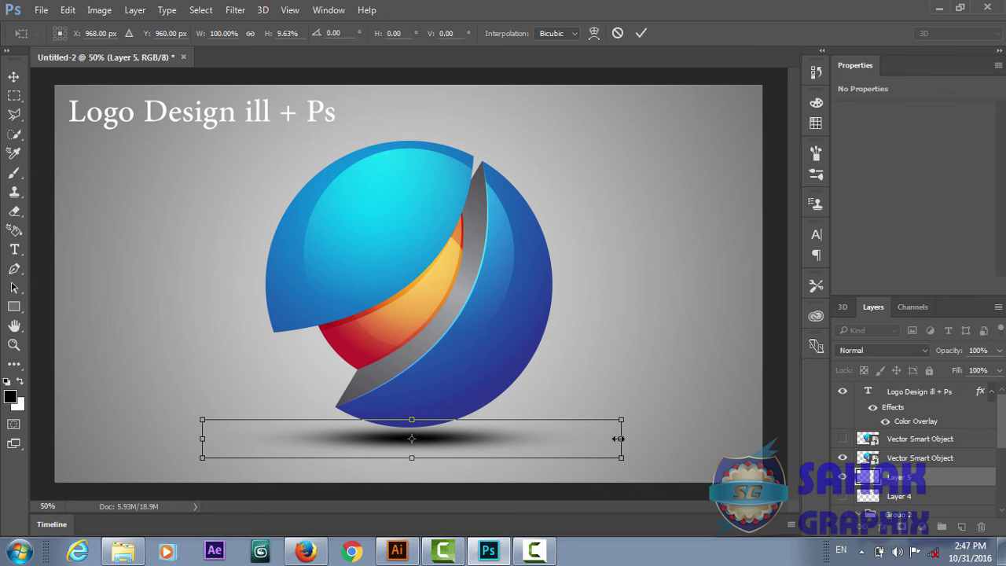
pyautogui.moveTo(620, 438); pyautogui.dragTo(651, 438)
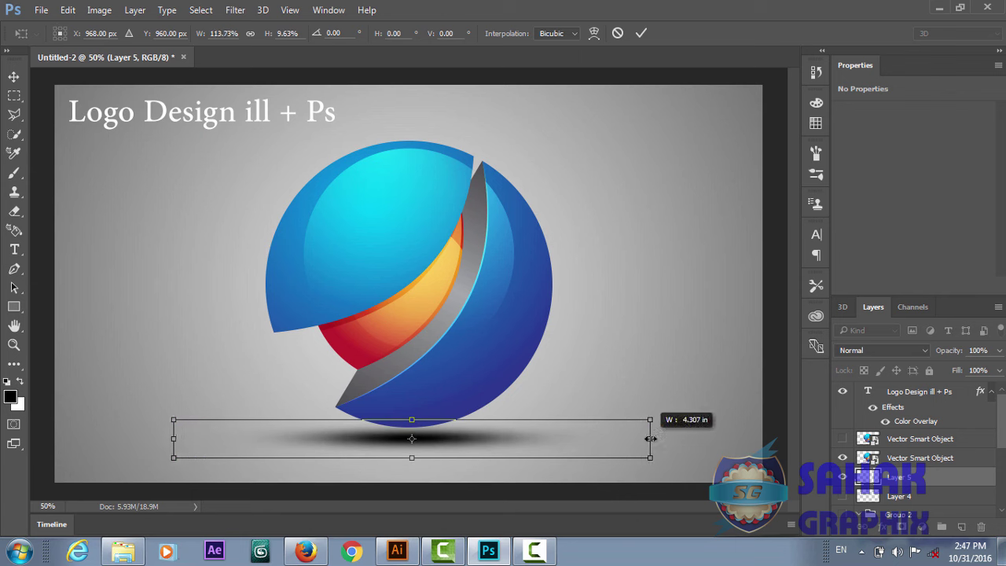
pyautogui.press('b')
pyautogui.click(643, 38)
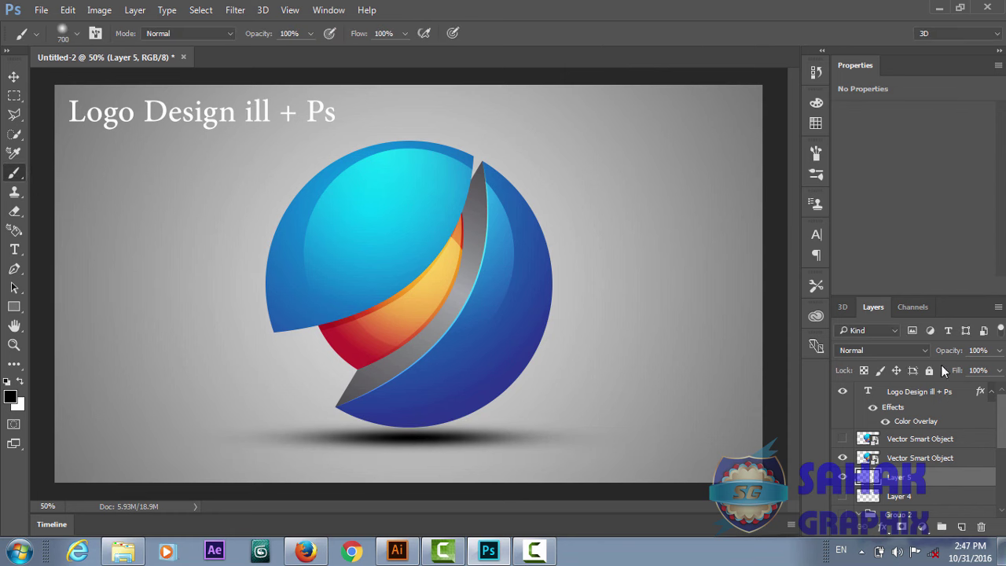
# Step: Lower the shadow layer's opacity to 78%
pyautogui.moveTo(958, 355); pyautogui.dragTo(942, 355)
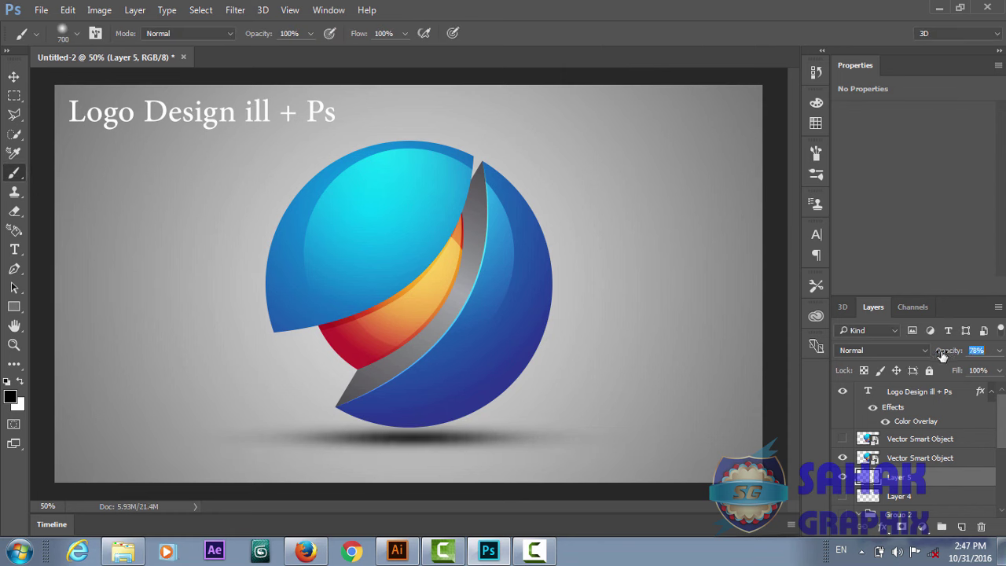
pyautogui.press('Return')
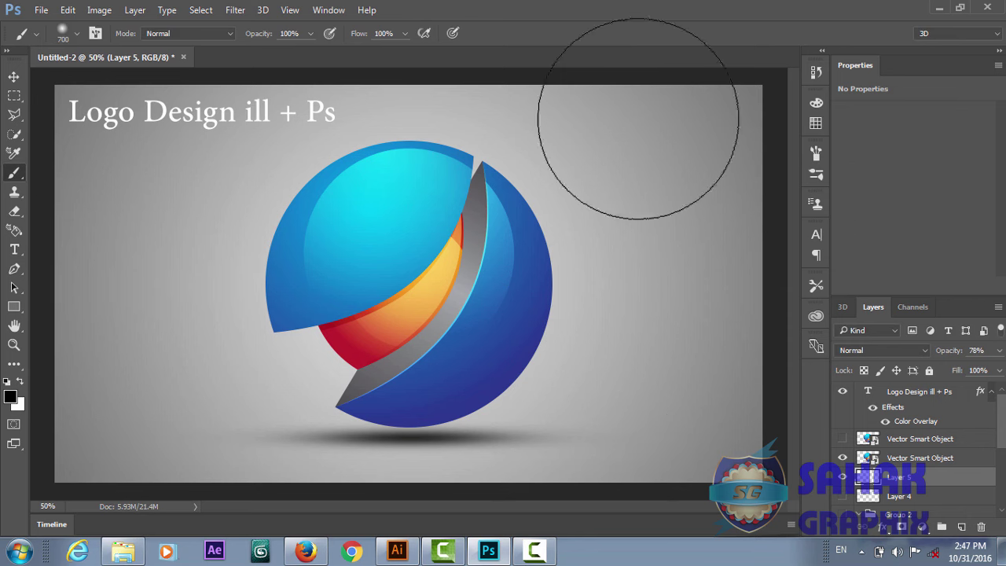
pyautogui.press('v')
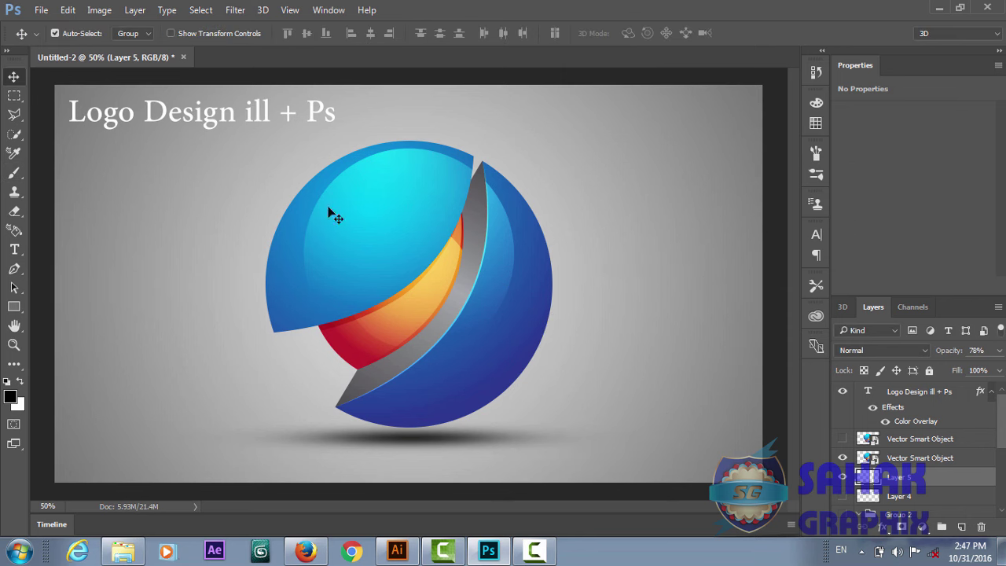